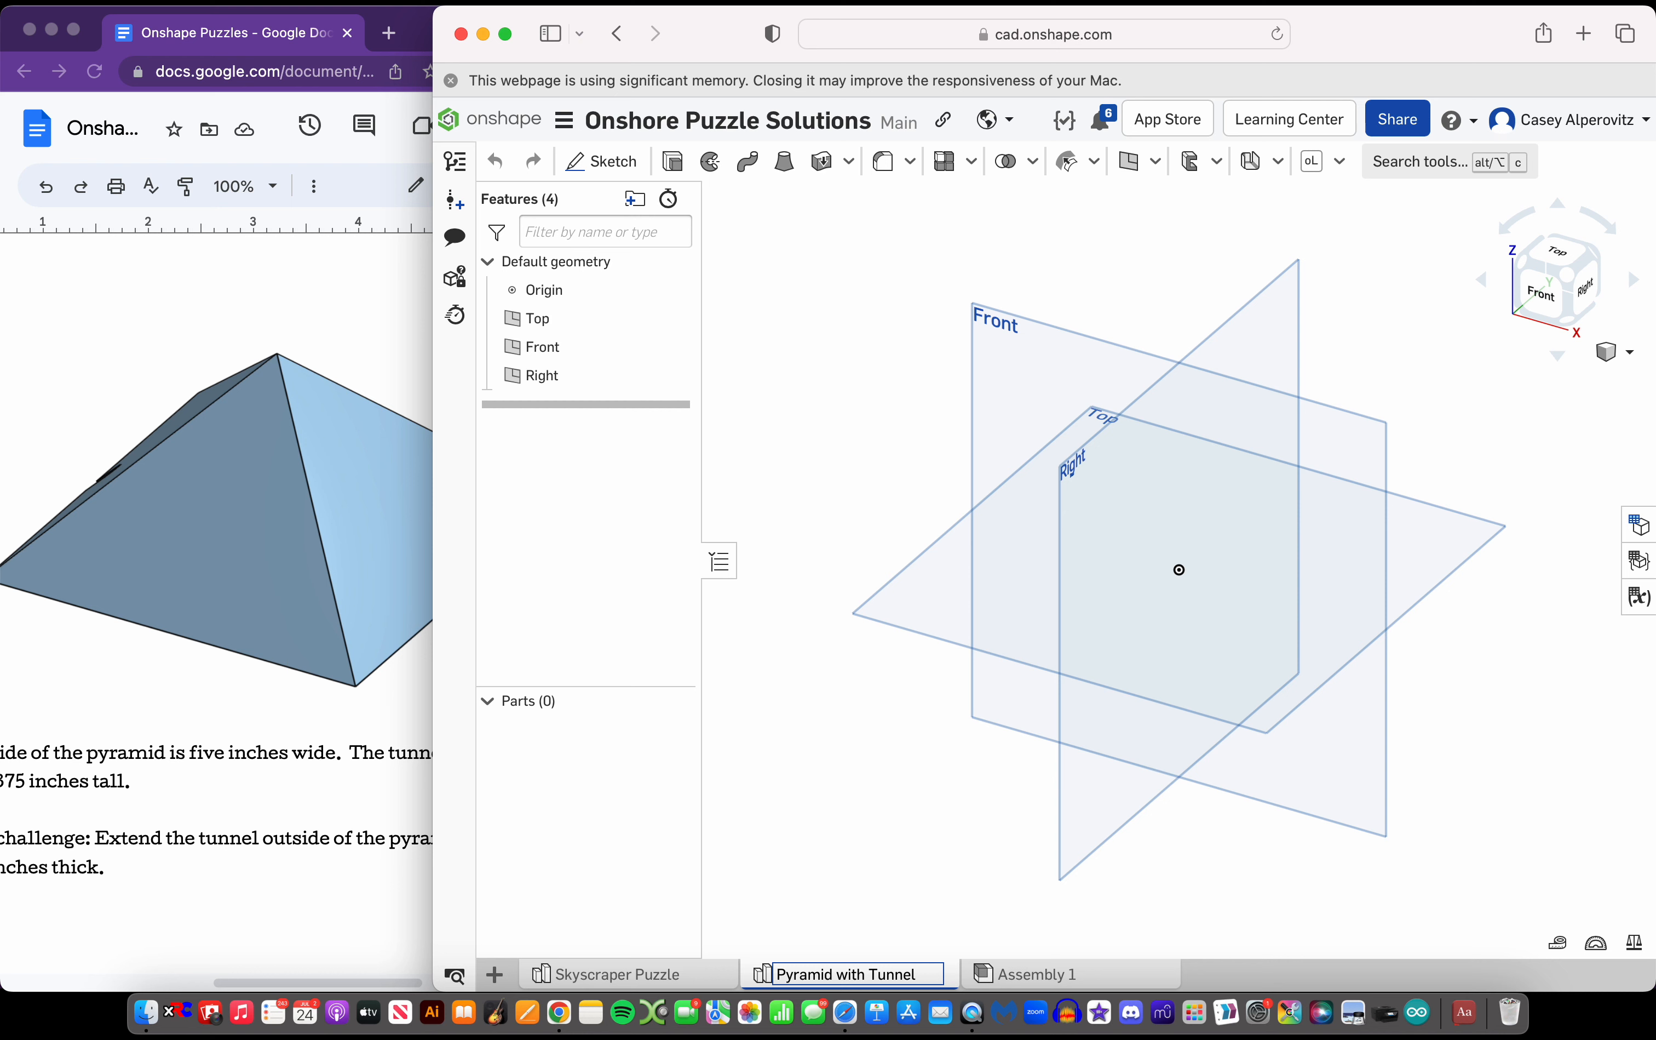
Name the Part Studio tab "Pyramid with Tunnel Puzzle"
text(Puzzle)
key(Return)
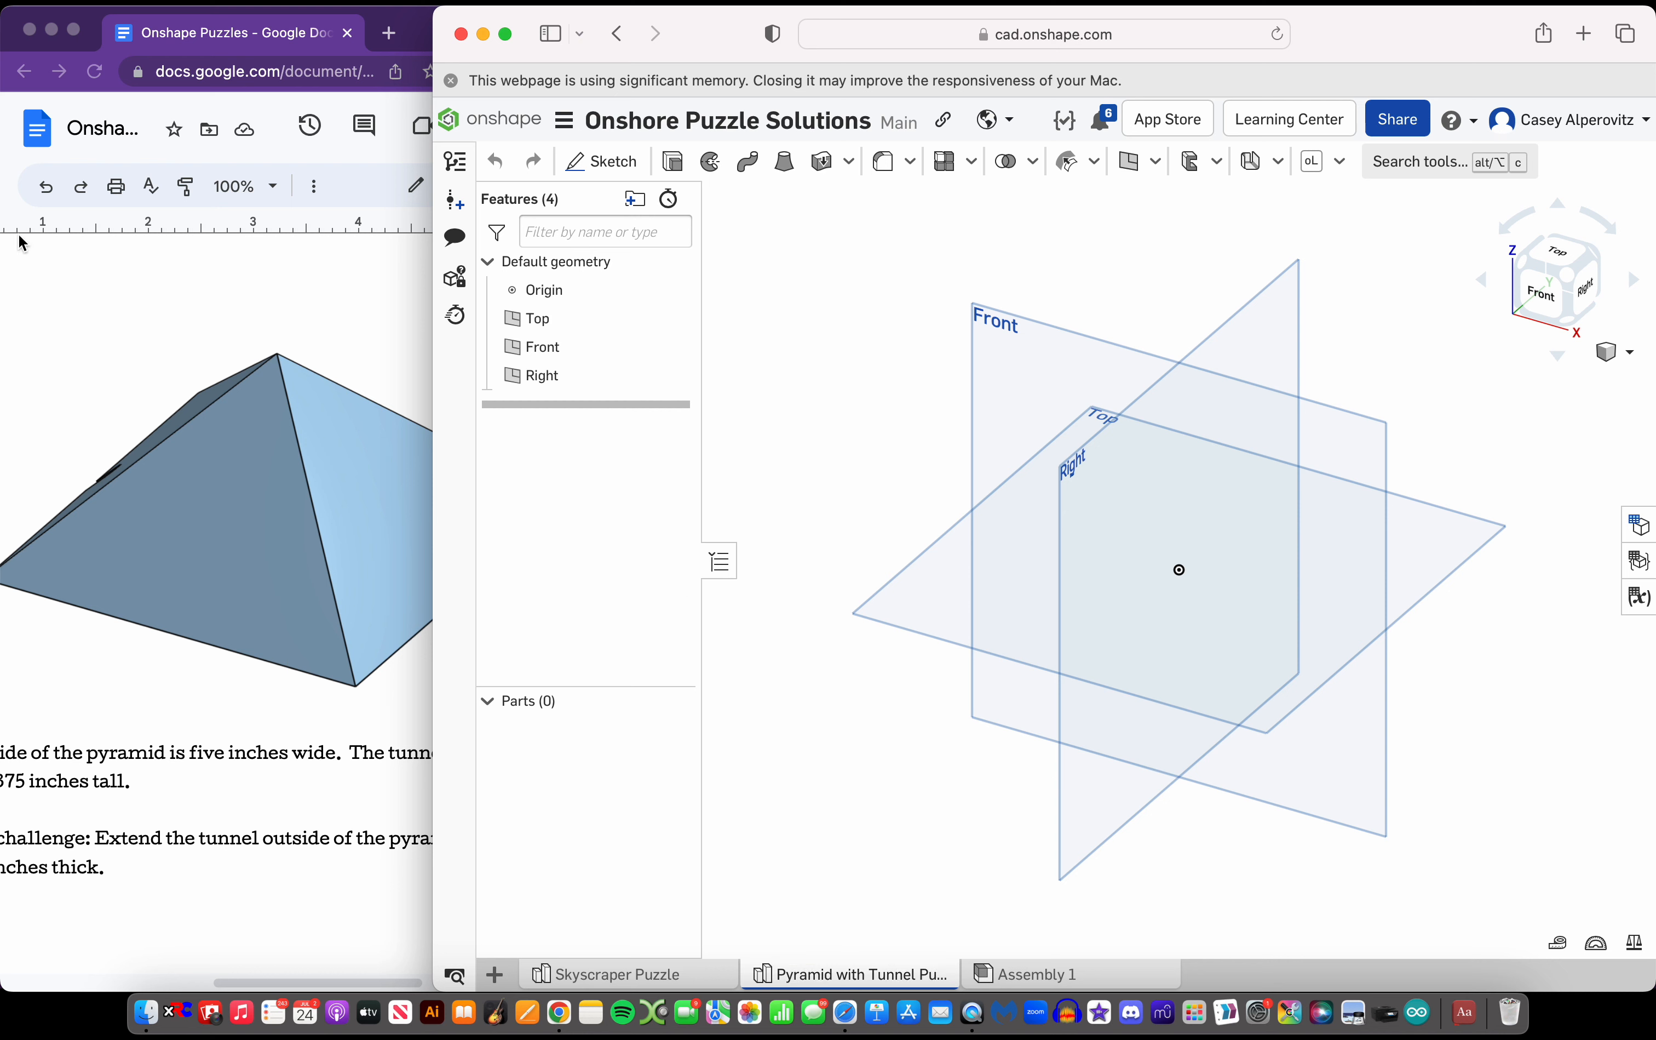
Sketch a center-point rectangle about 3.1 in high on the Top plane, centred on the origin
click(593, 161)
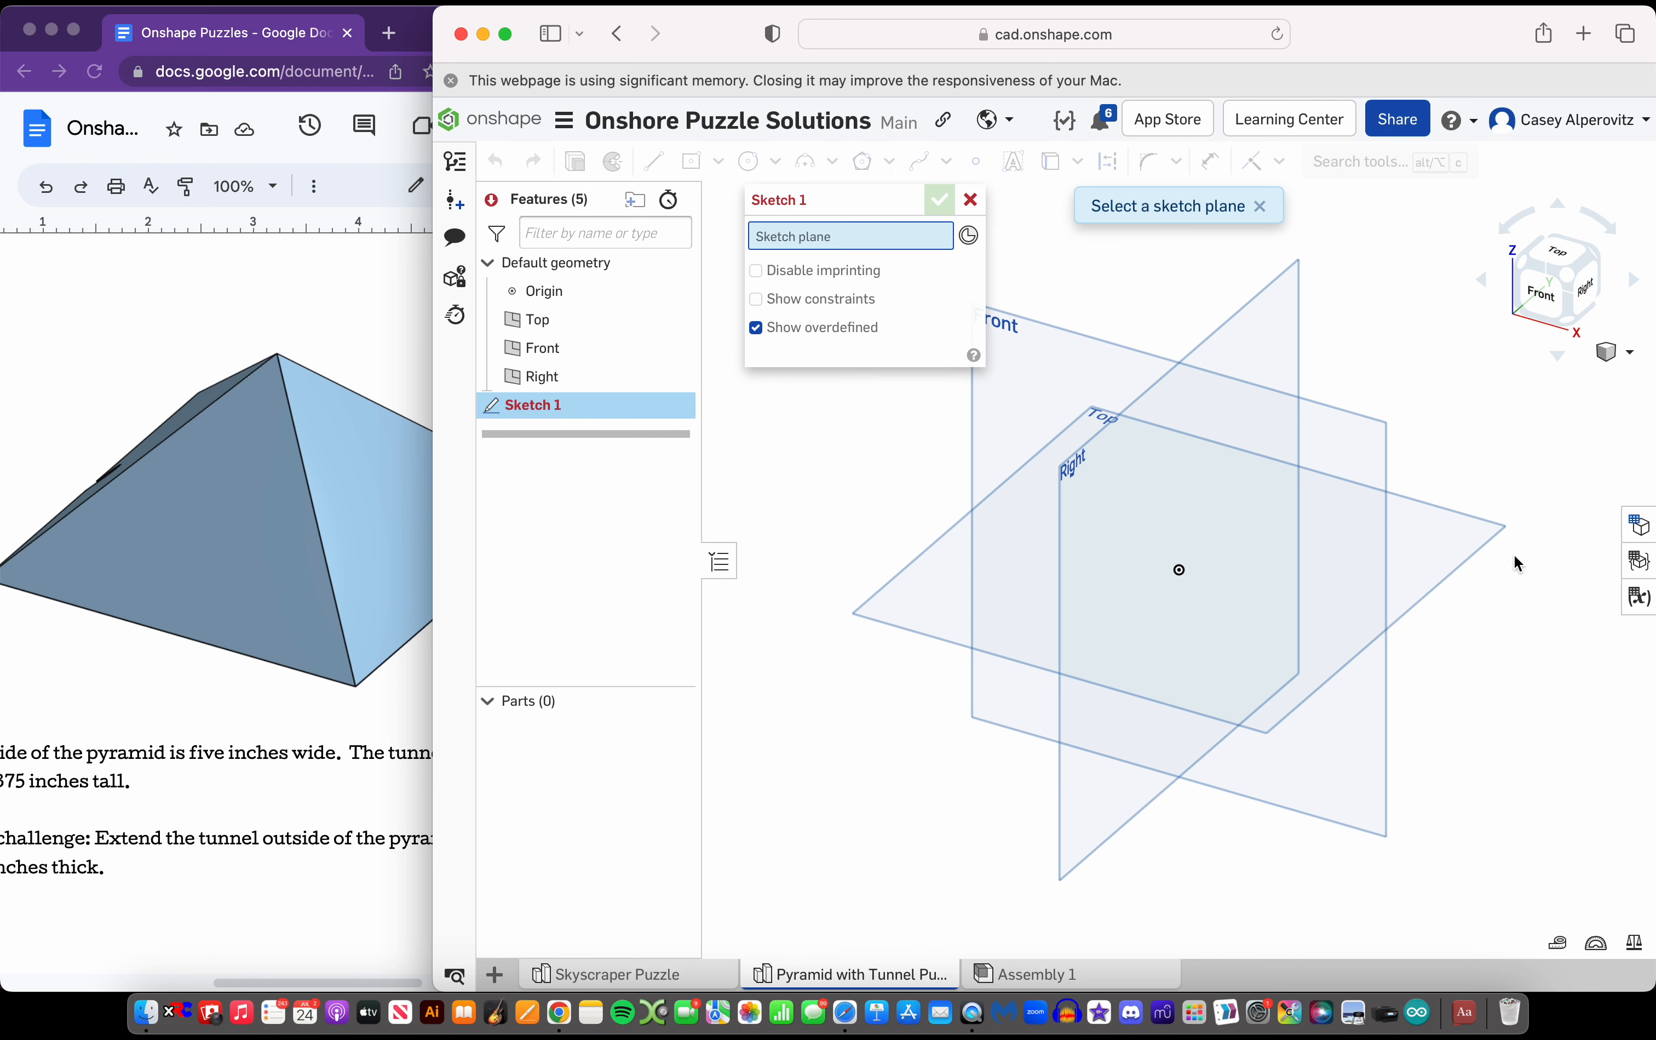
click(1467, 550)
click(1564, 253)
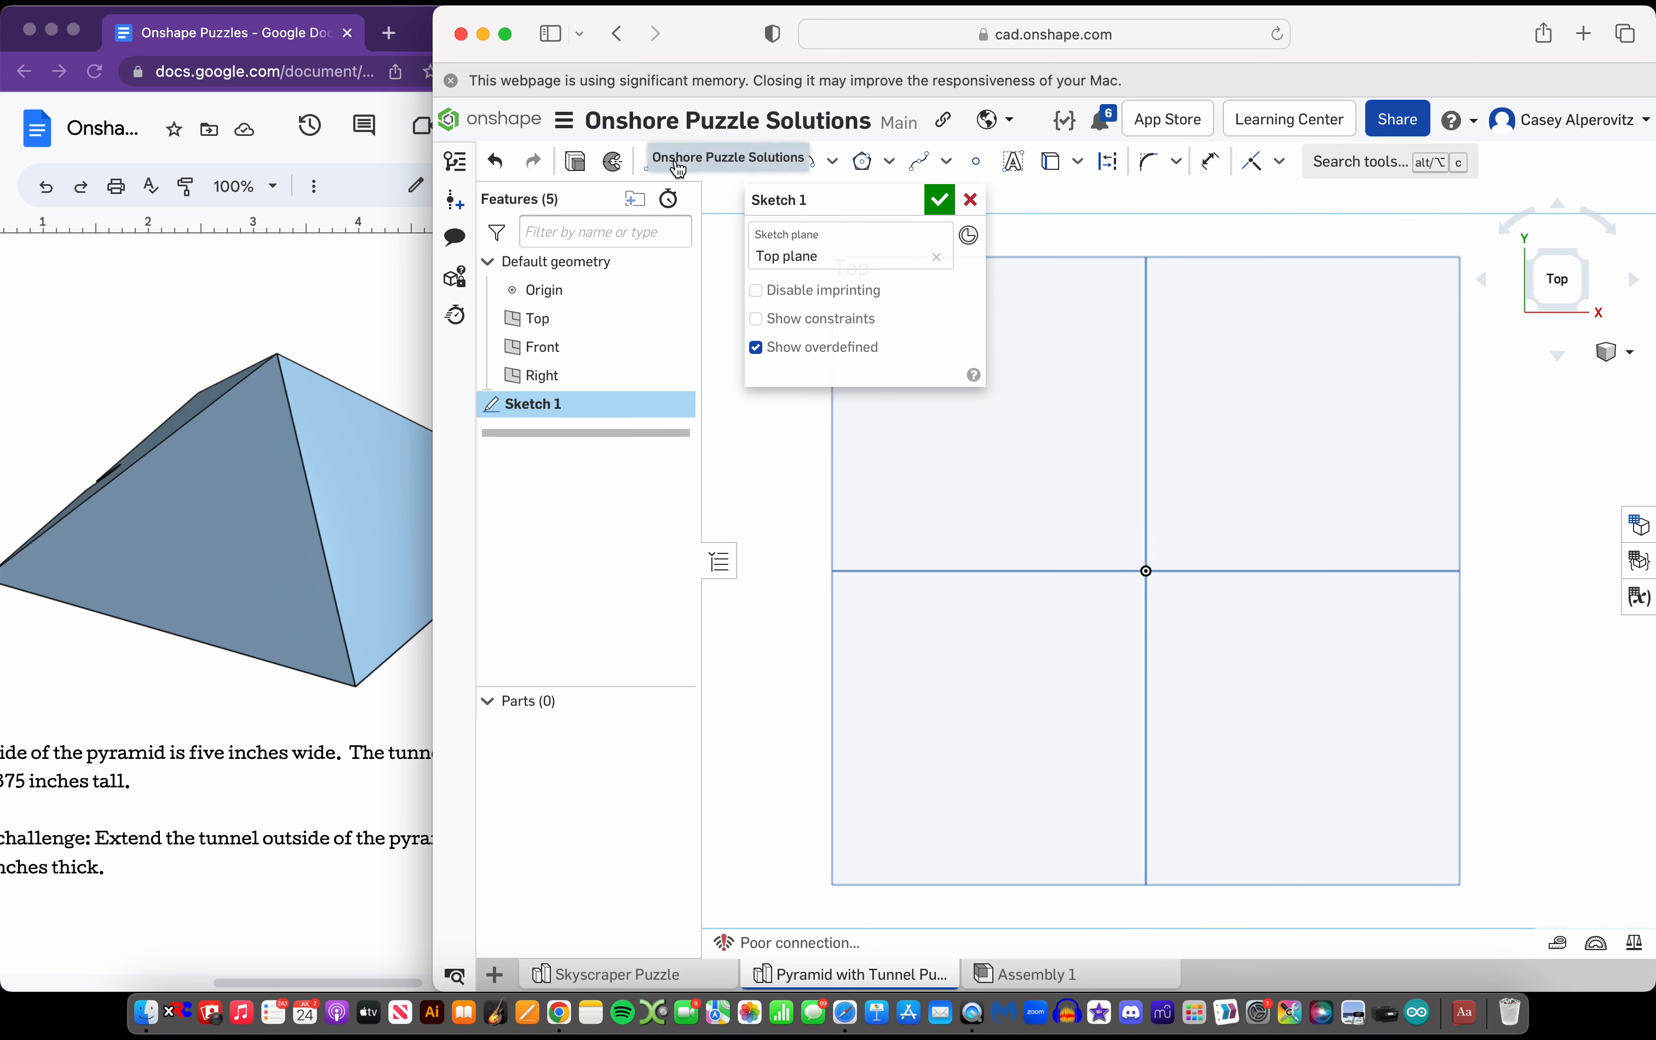
click(691, 161)
scroll(151, 705, left, 3)
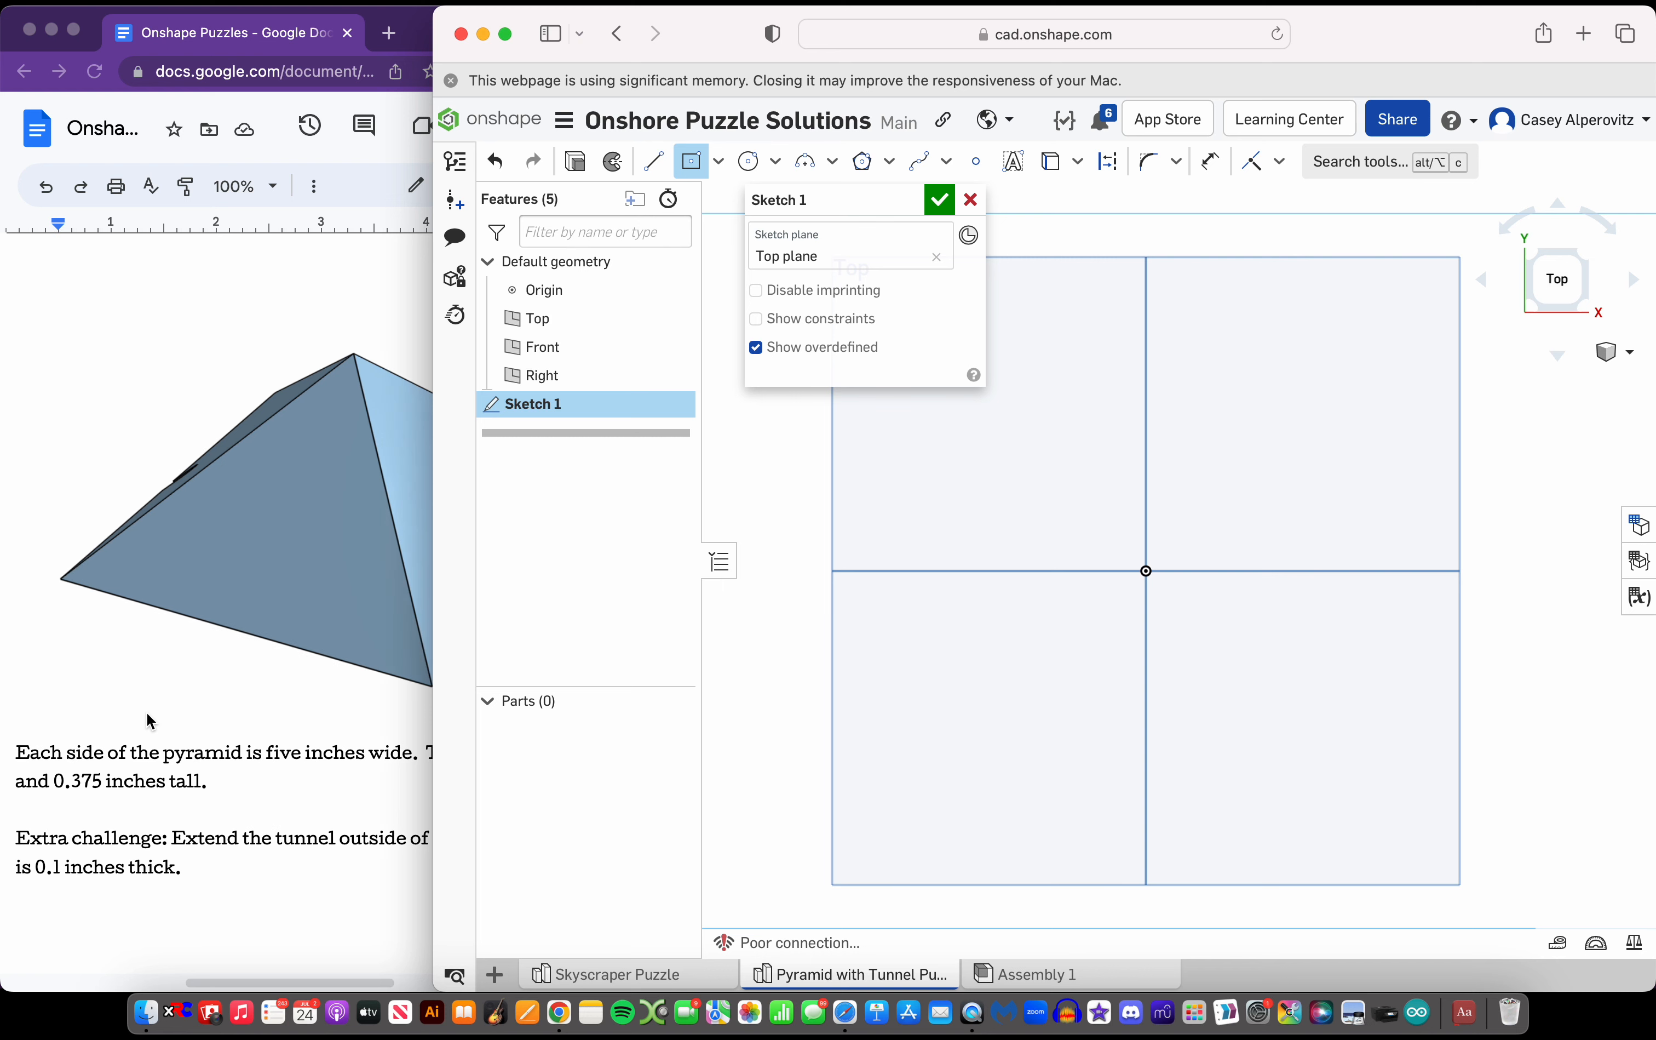
scroll(151, 705, right, 5)
click(1146, 570)
scroll(917, 445, down, 2)
scroll(917, 445, down, 1)
click(903, 420)
Set the base rectangle's width and height to 5 in each and finish the sketch
text(5)
key(Return)
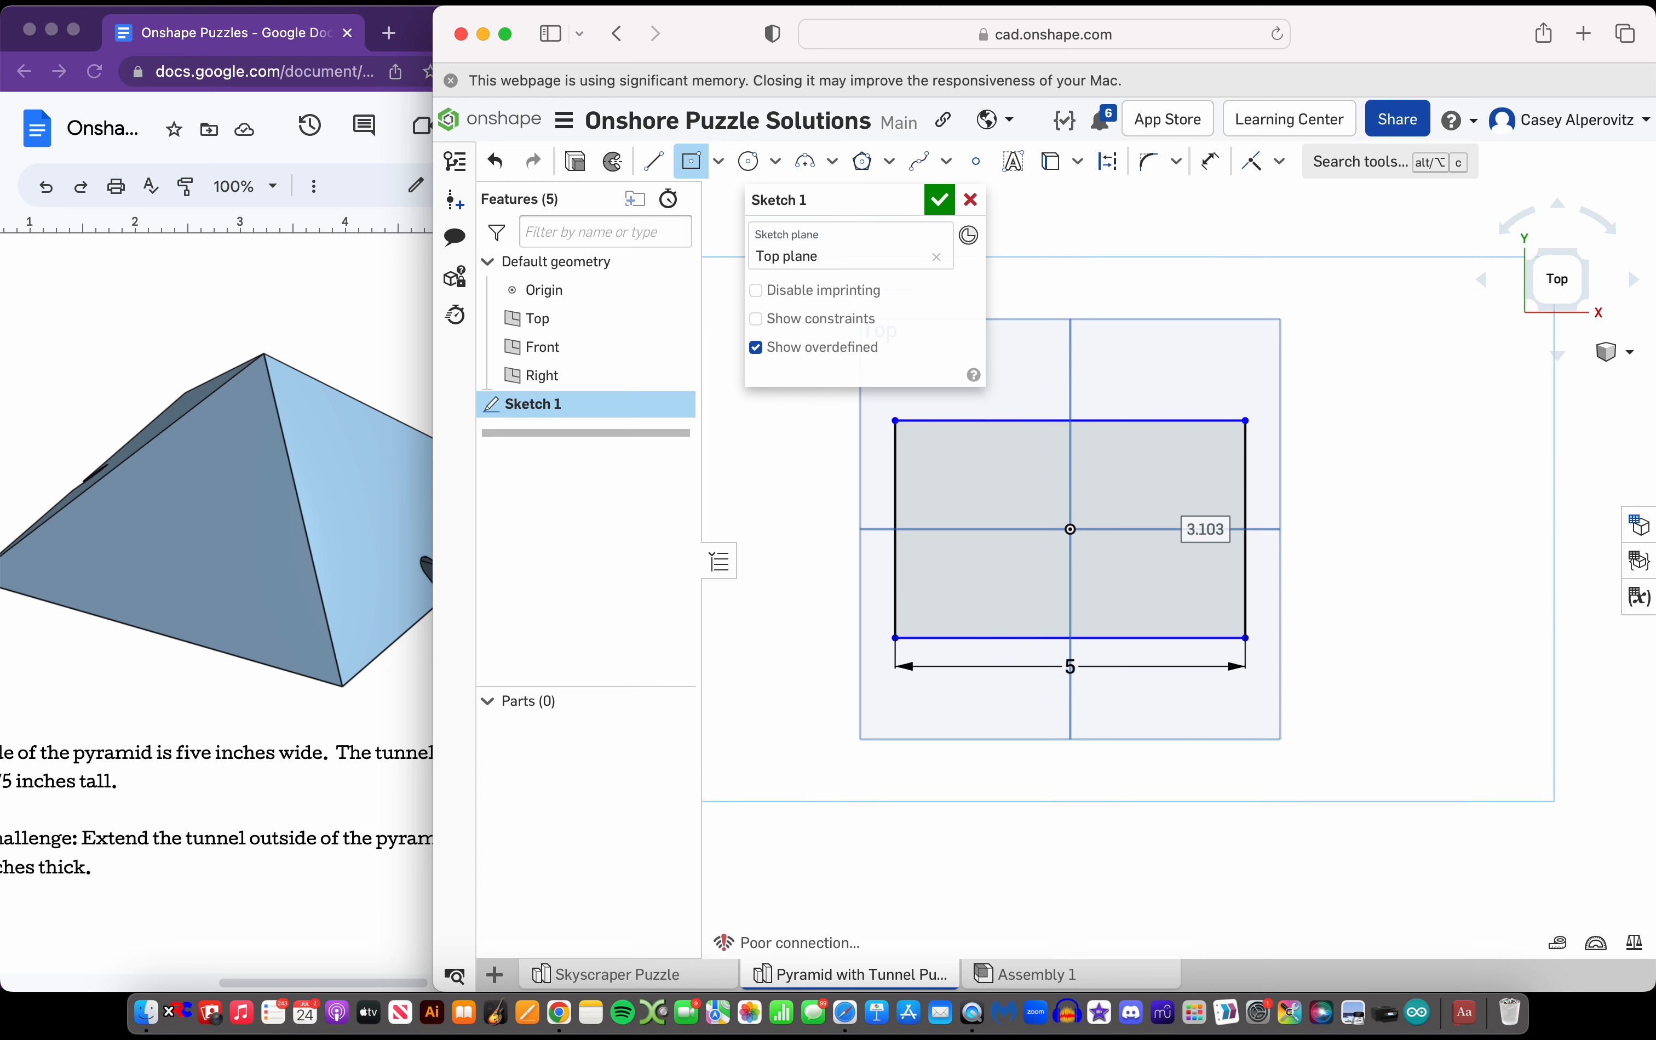
text(5)
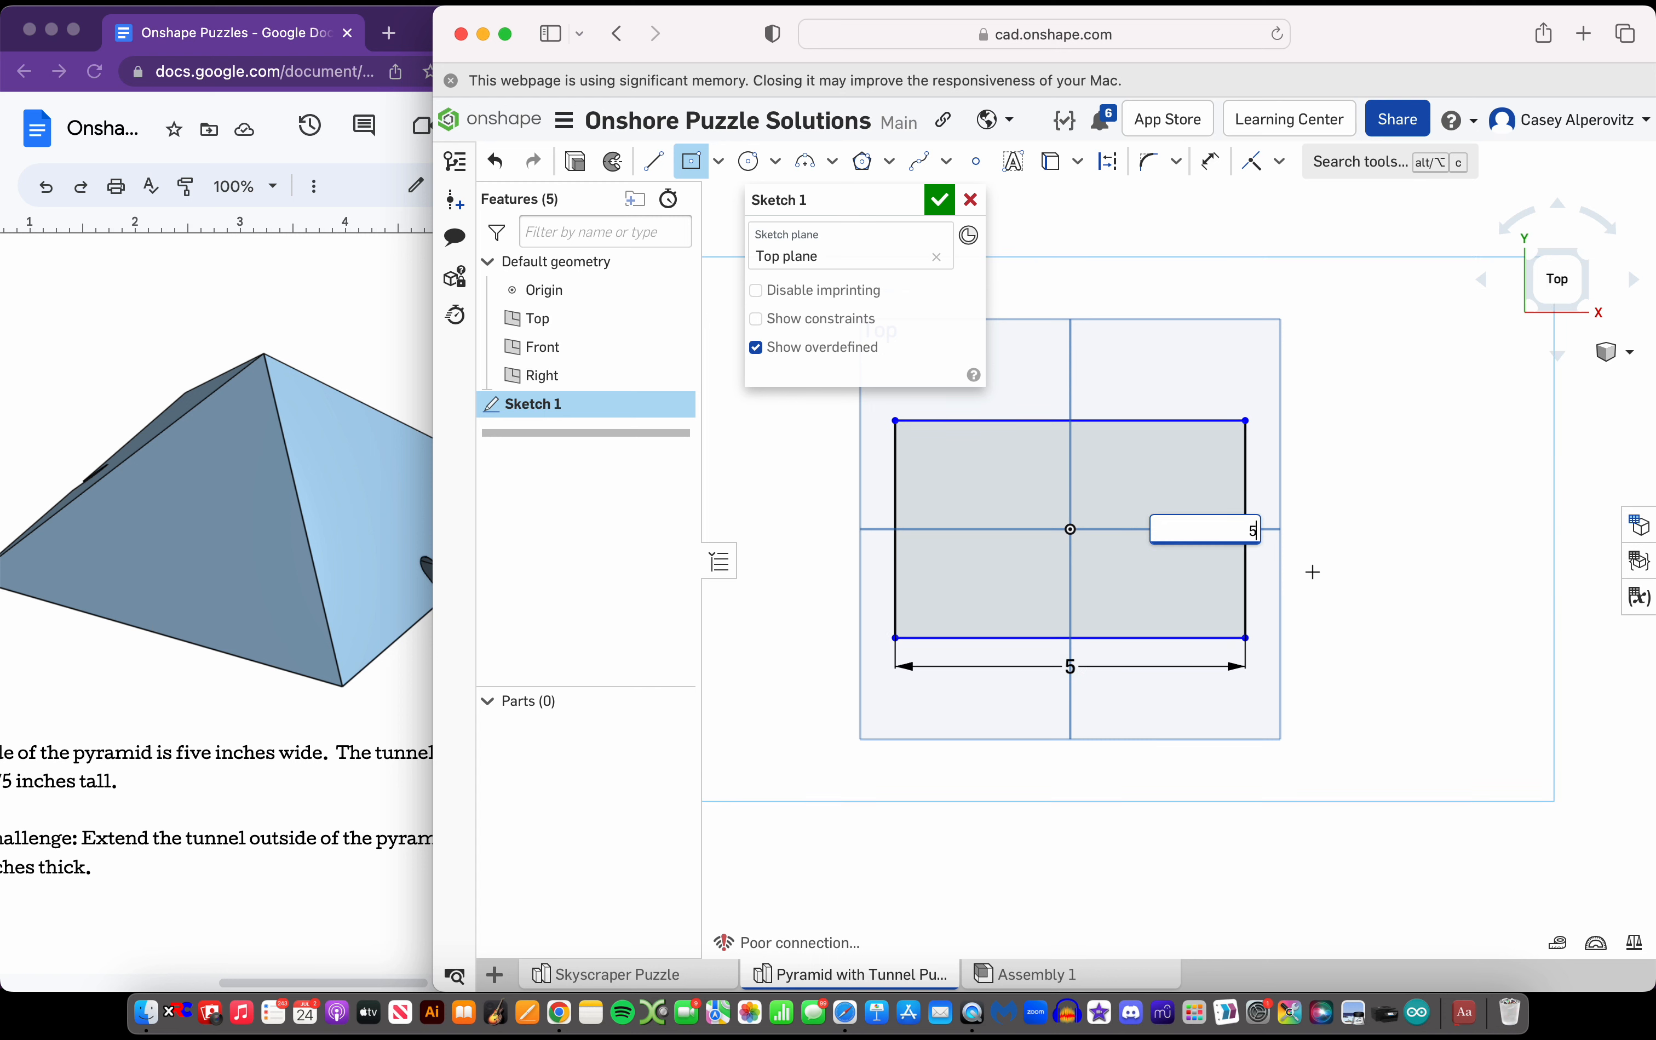
key(Return)
key(Escape)
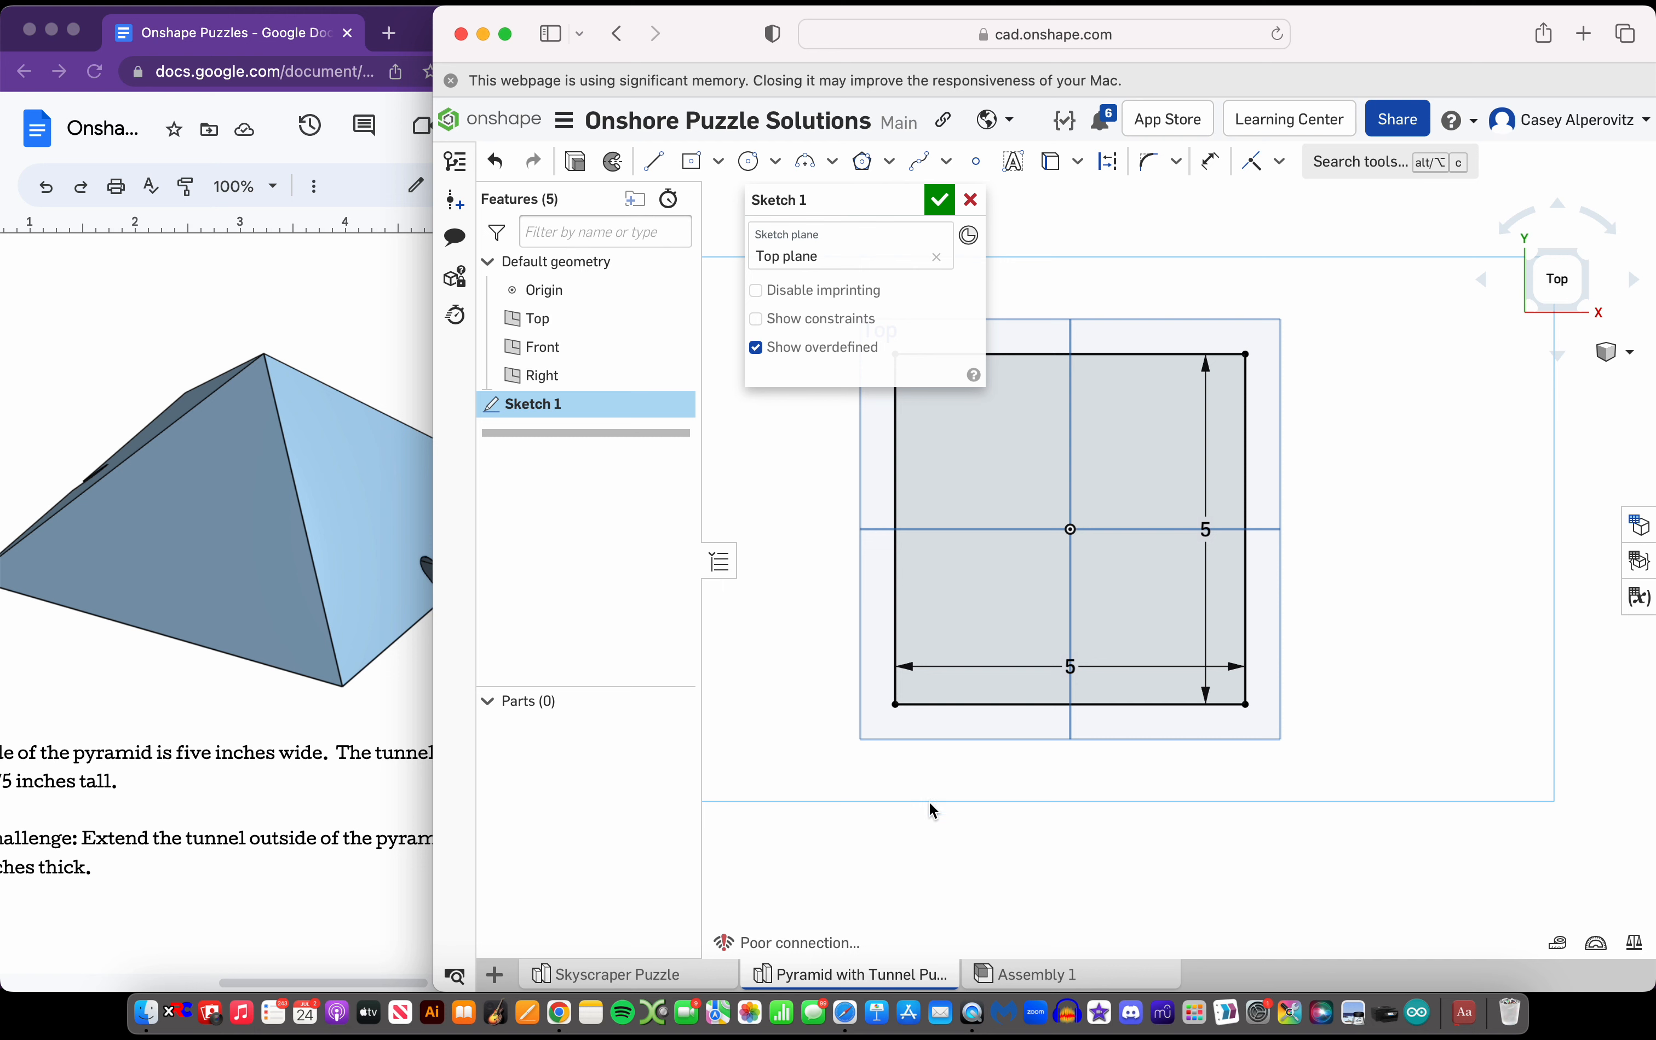
scroll(934, 810, down, 2)
click(941, 202)
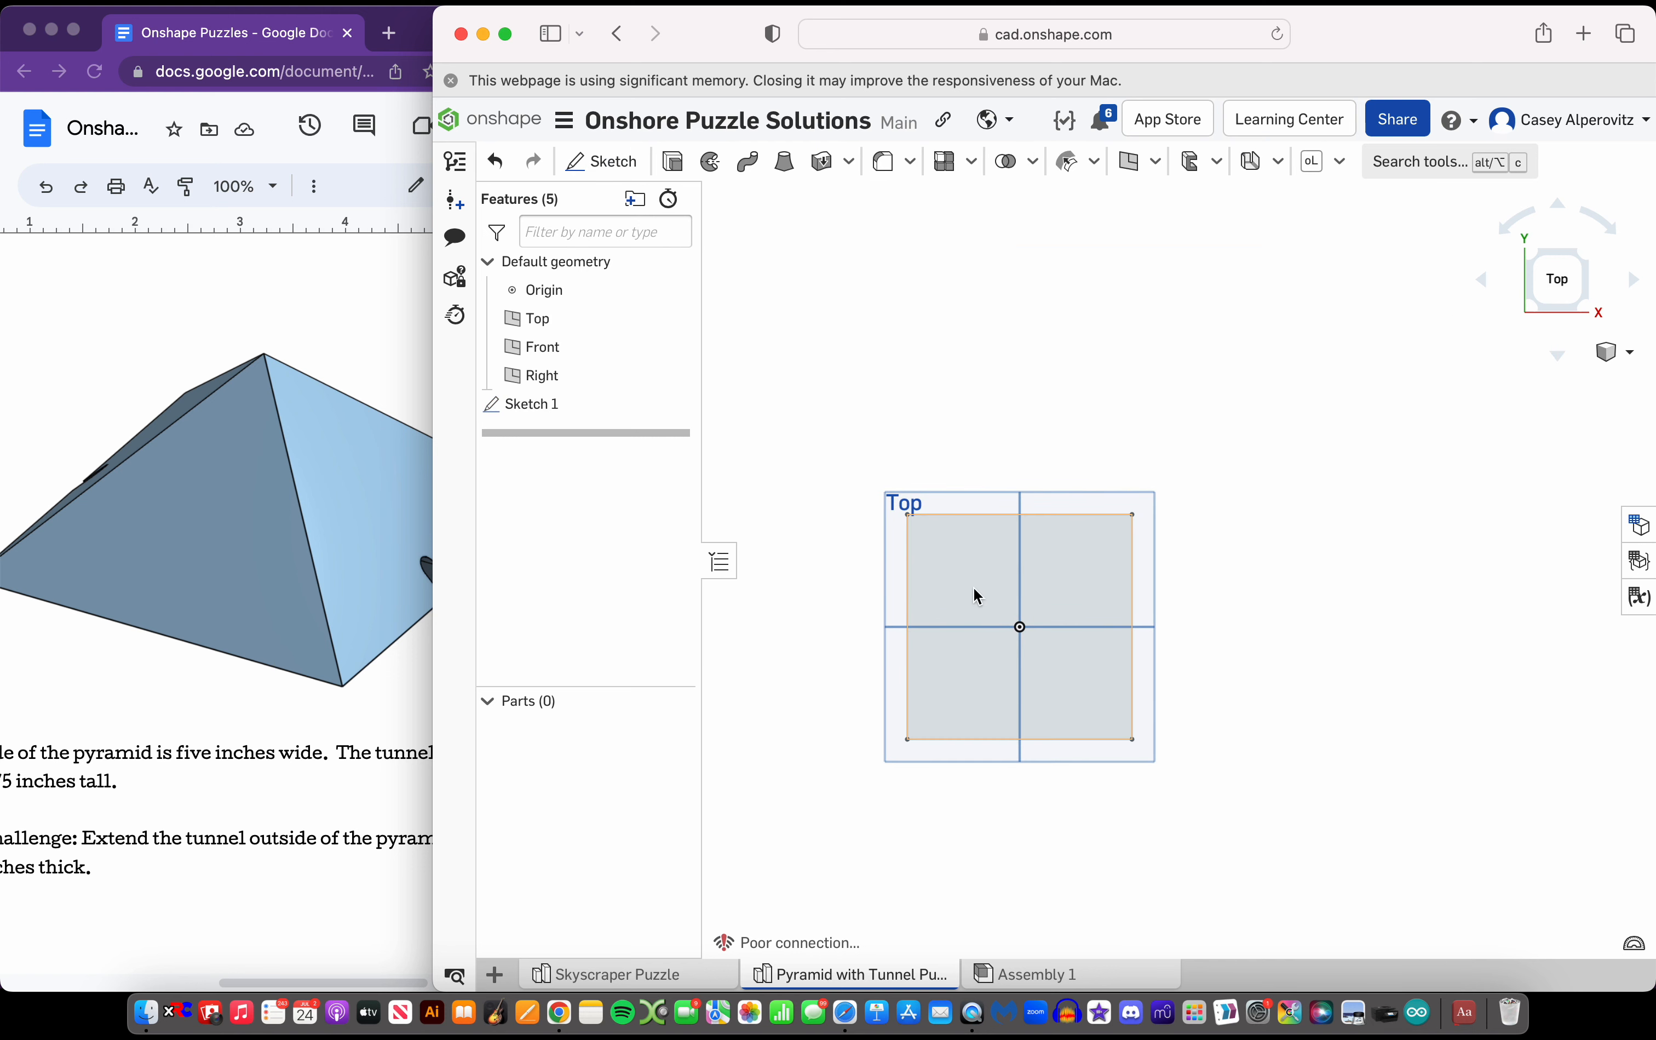
Extrude the square region upward as a new solid with a blind depth of about 6.18 in
click(941, 548)
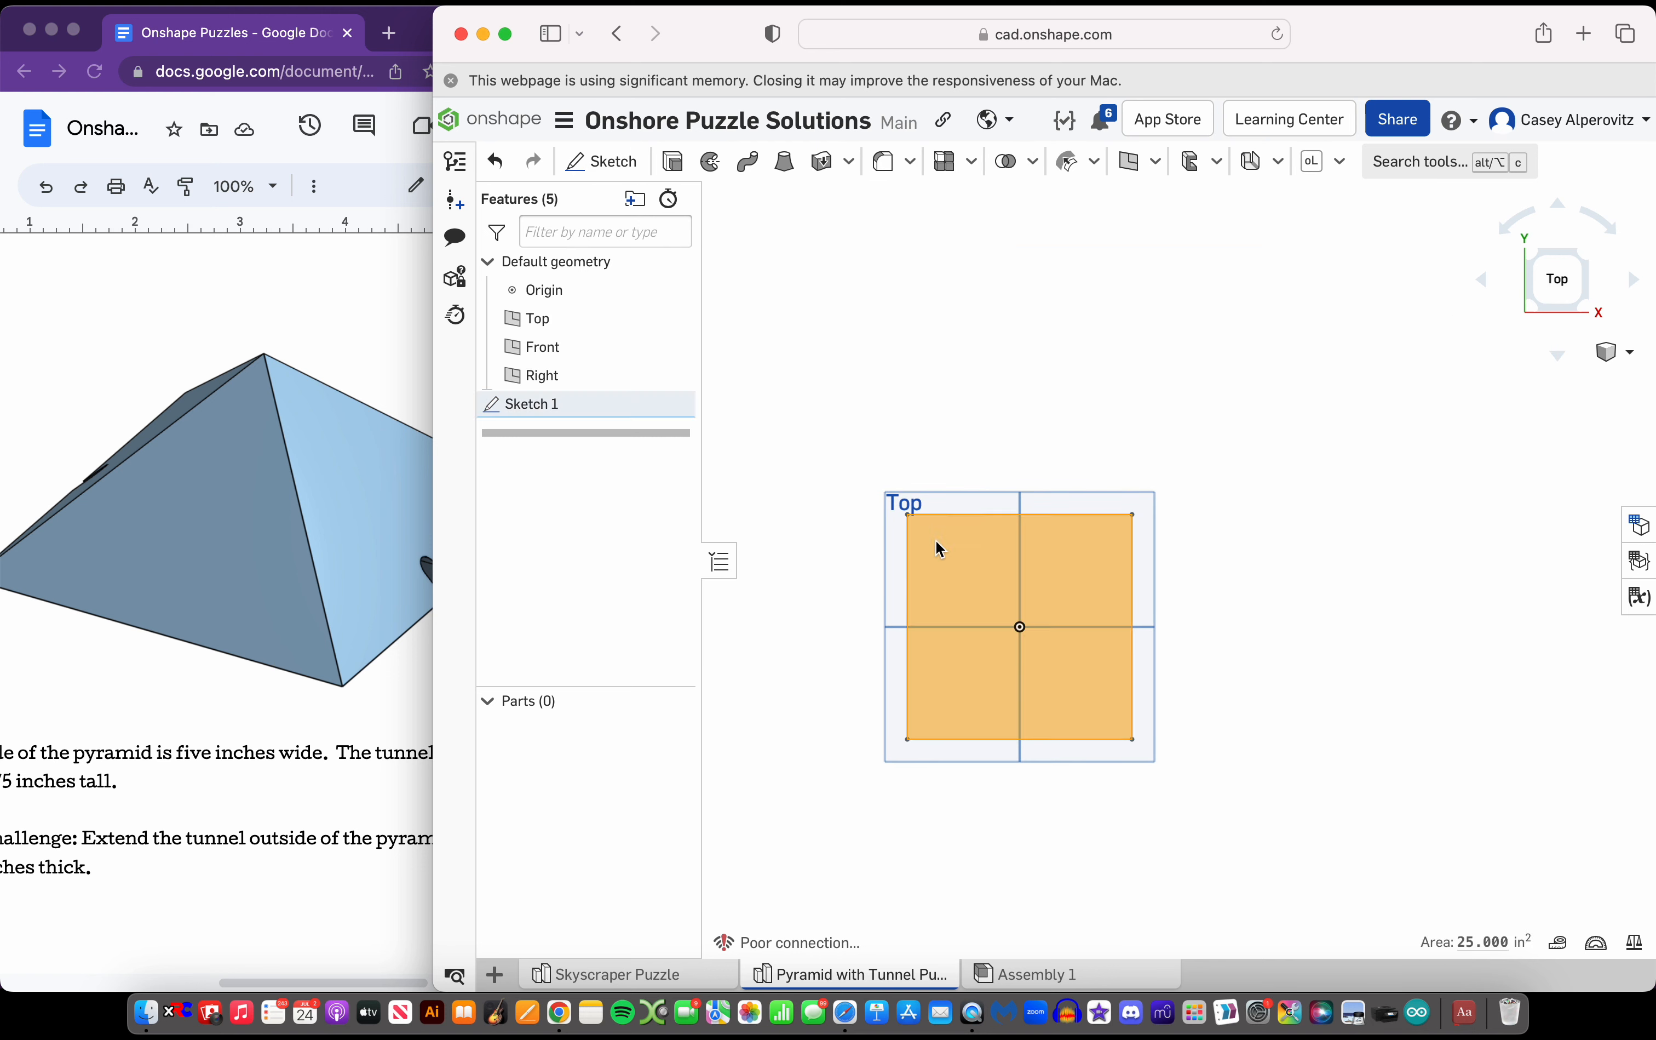
scroll(281, 498, down, 2)
scroll(282, 498, right, 3)
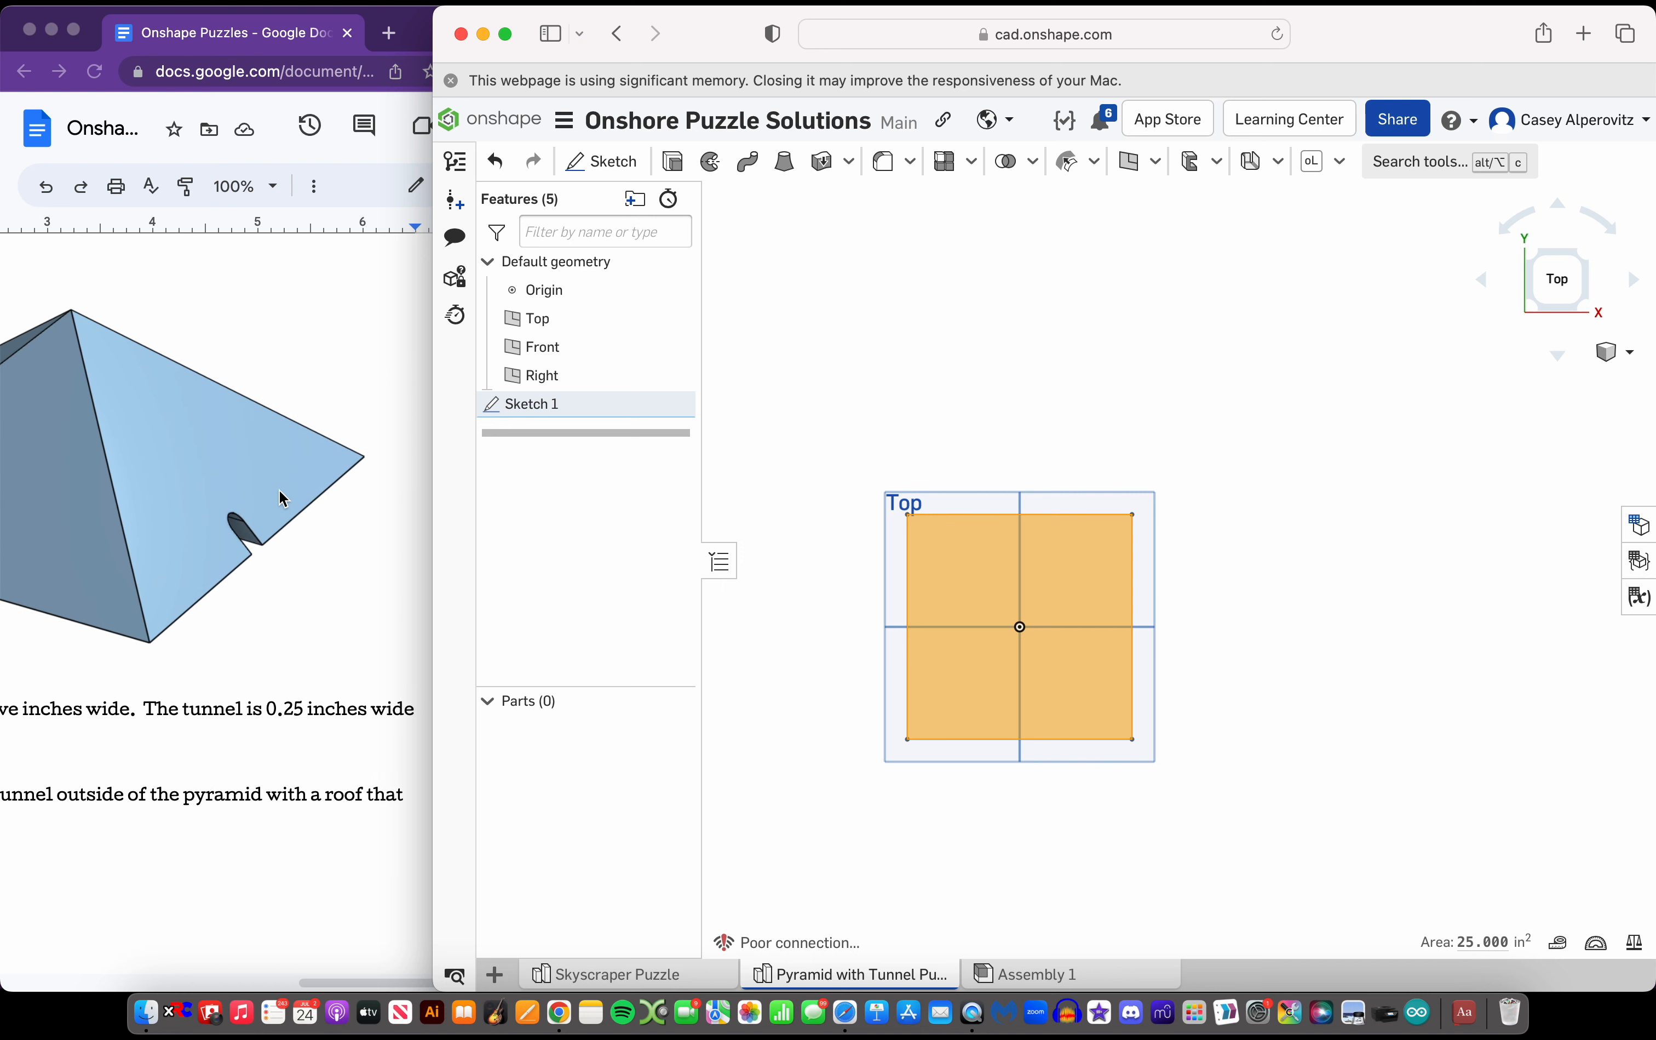
scroll(282, 499, left, 5)
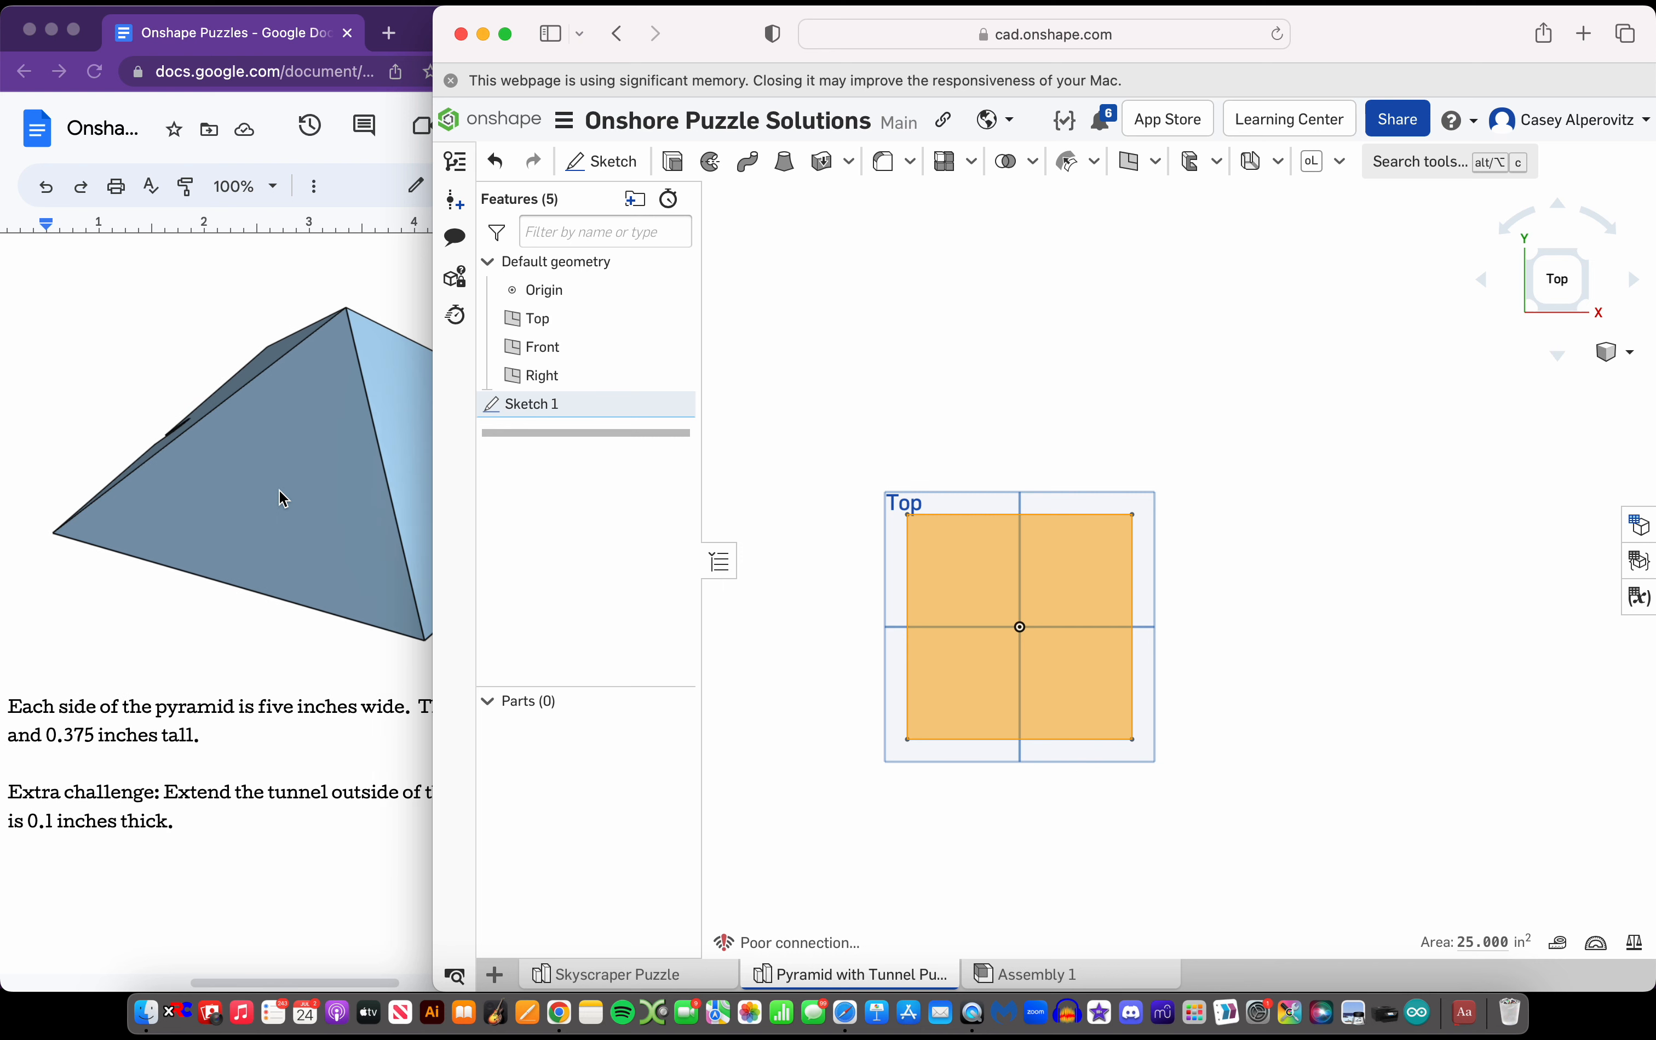
click(673, 161)
right_drag(1190, 563, 1192, 481)
drag(1051, 562, 997, 412)
scroll(1475, 604, down, 3)
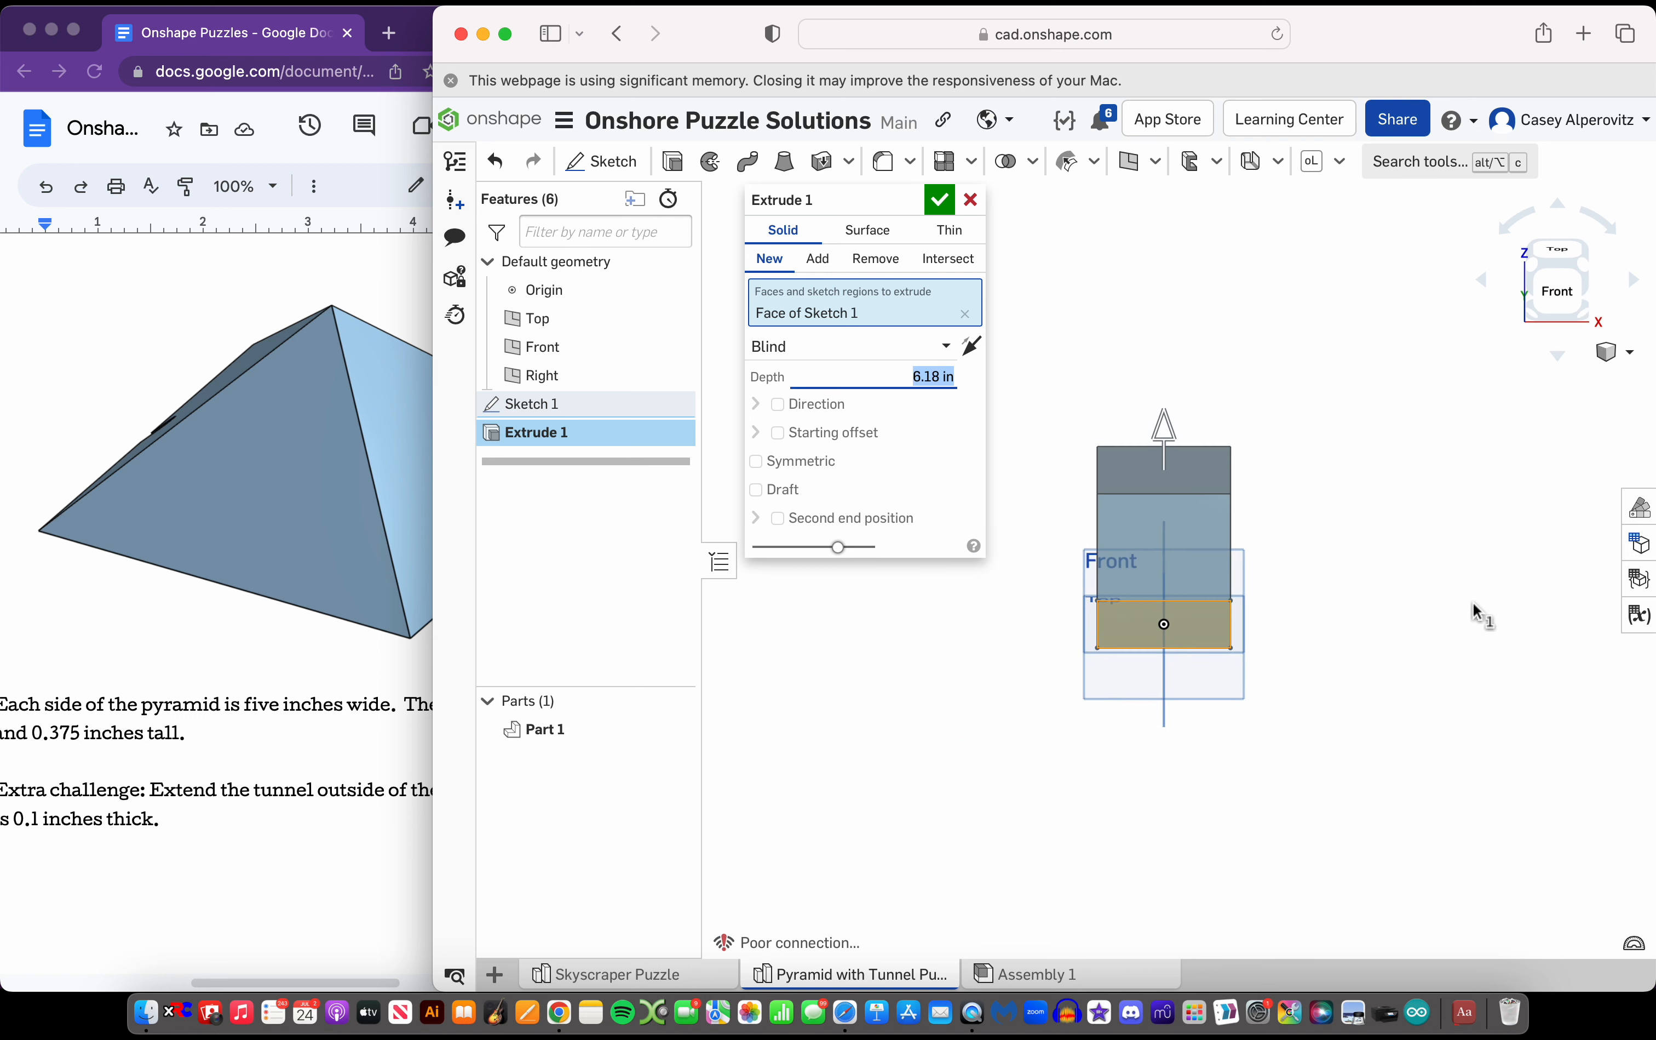
scroll(1081, 522, up, 3)
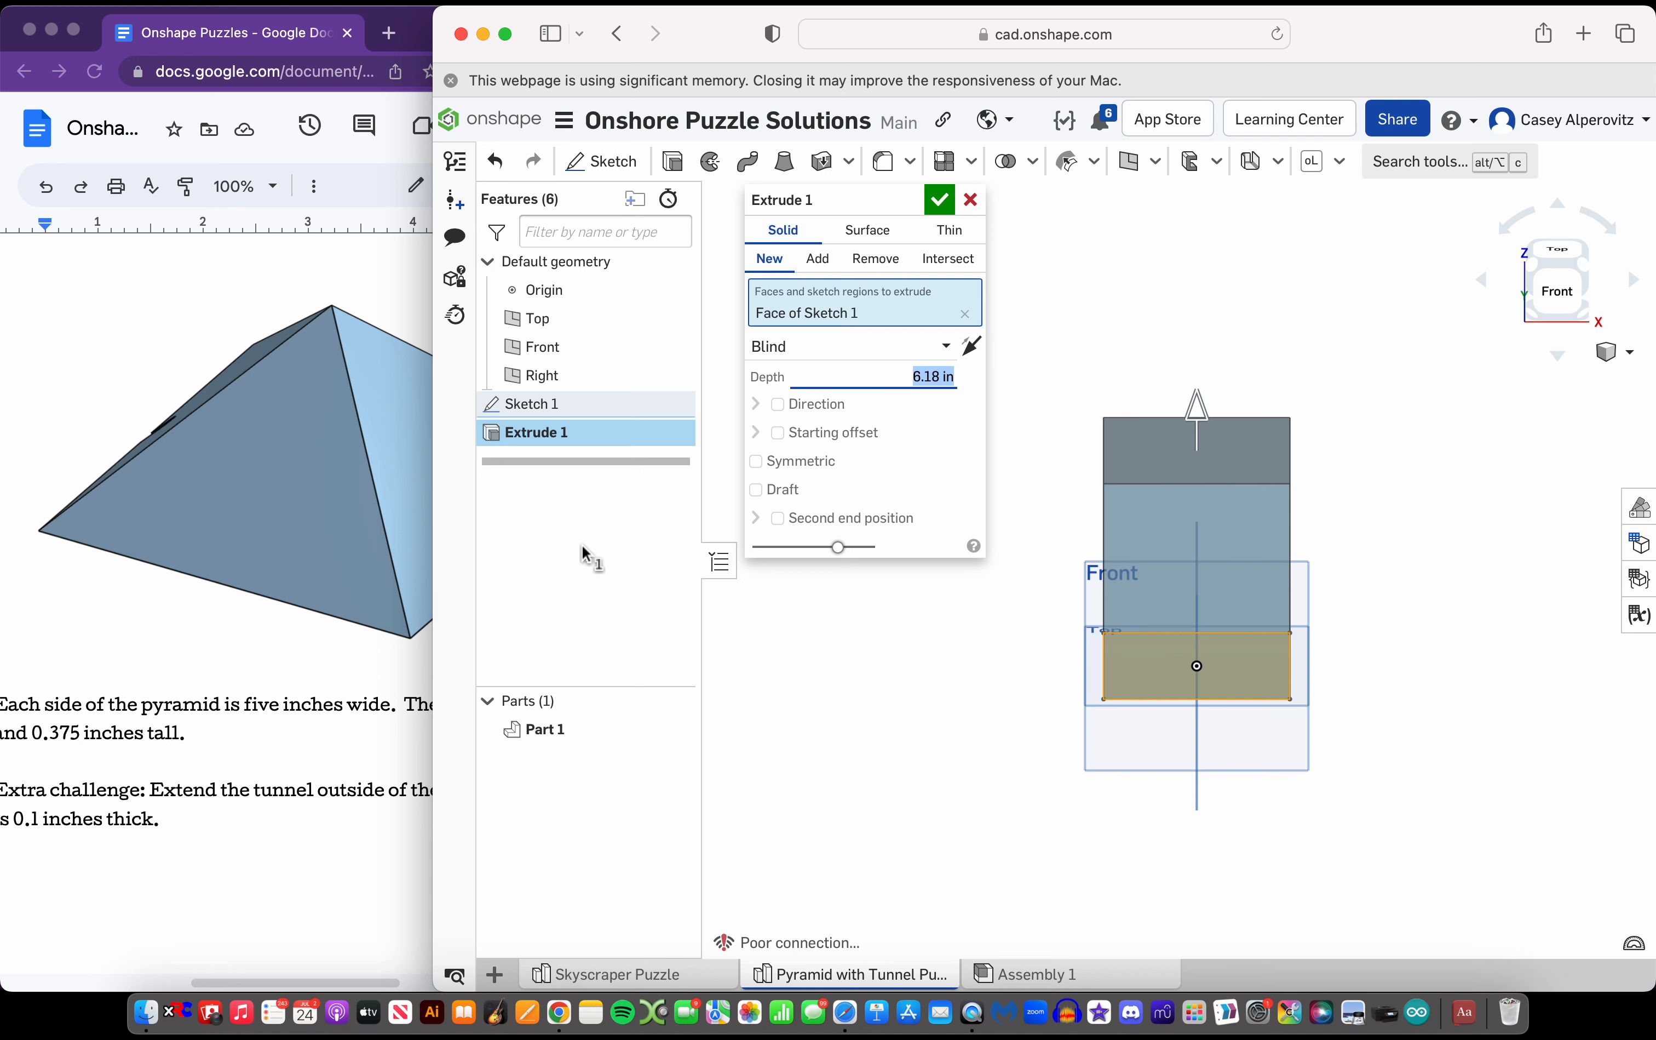
Add a 45 deg inward draft to the extrude, reduce its depth to about 4.44 in, and accept the pyramid
click(757, 490)
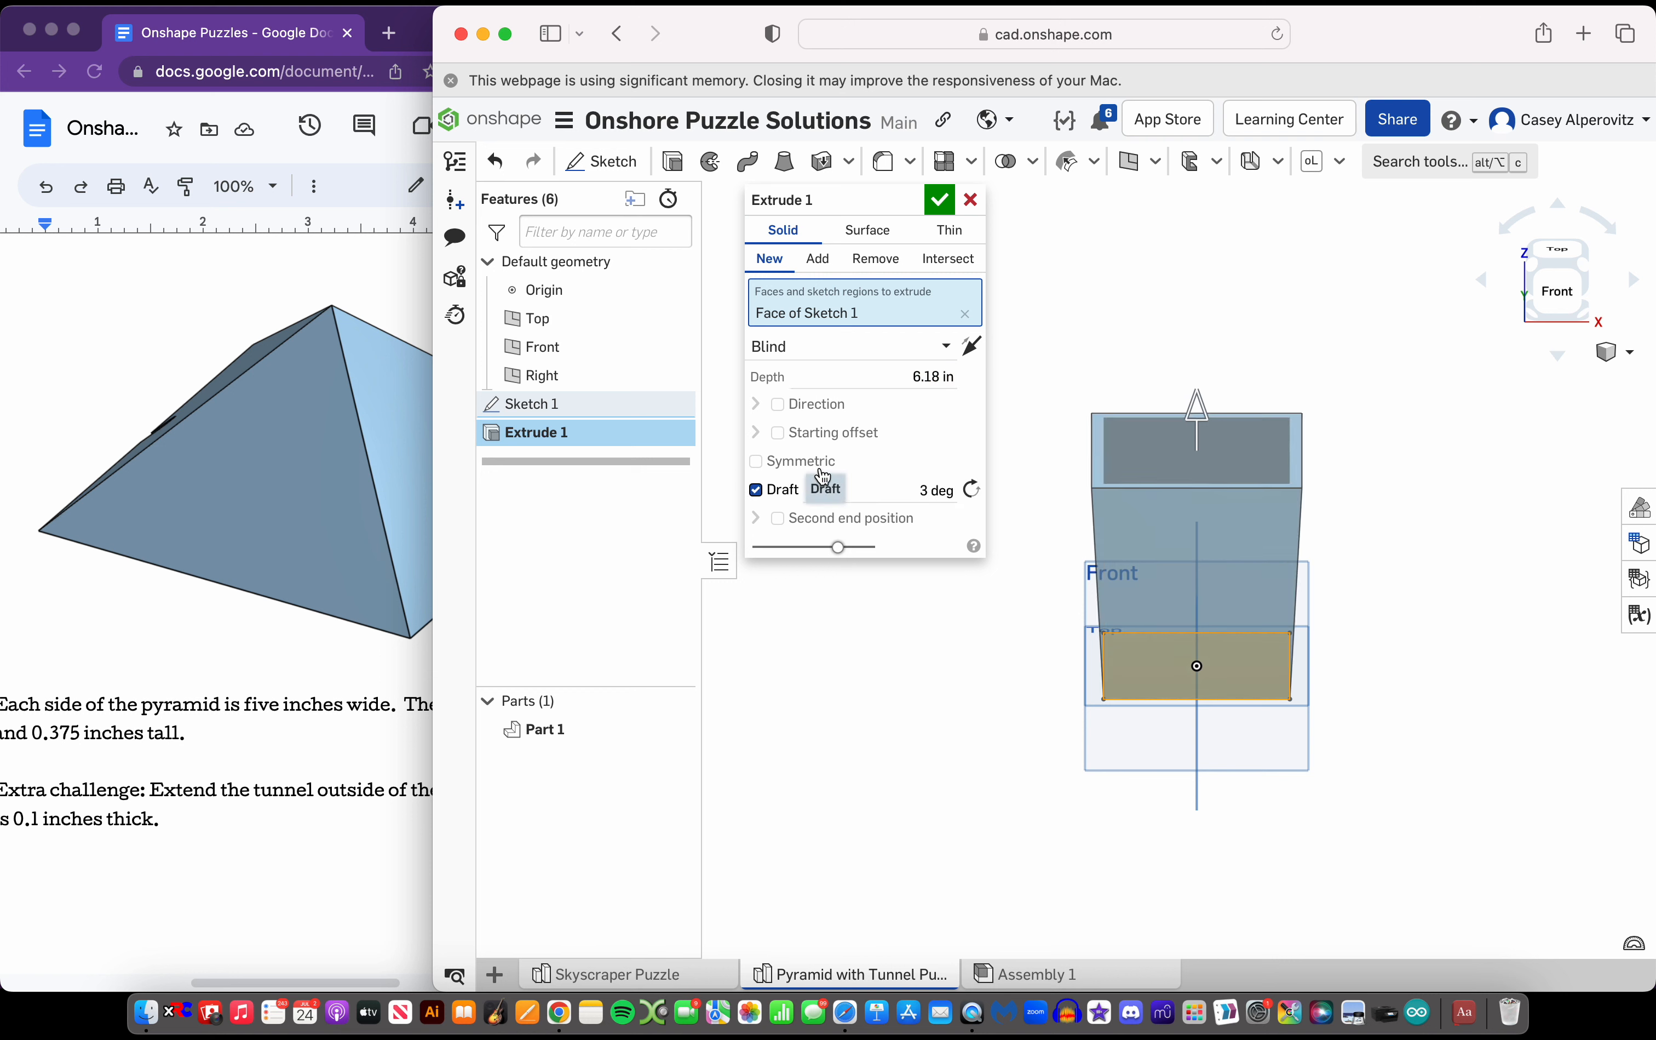
click(968, 488)
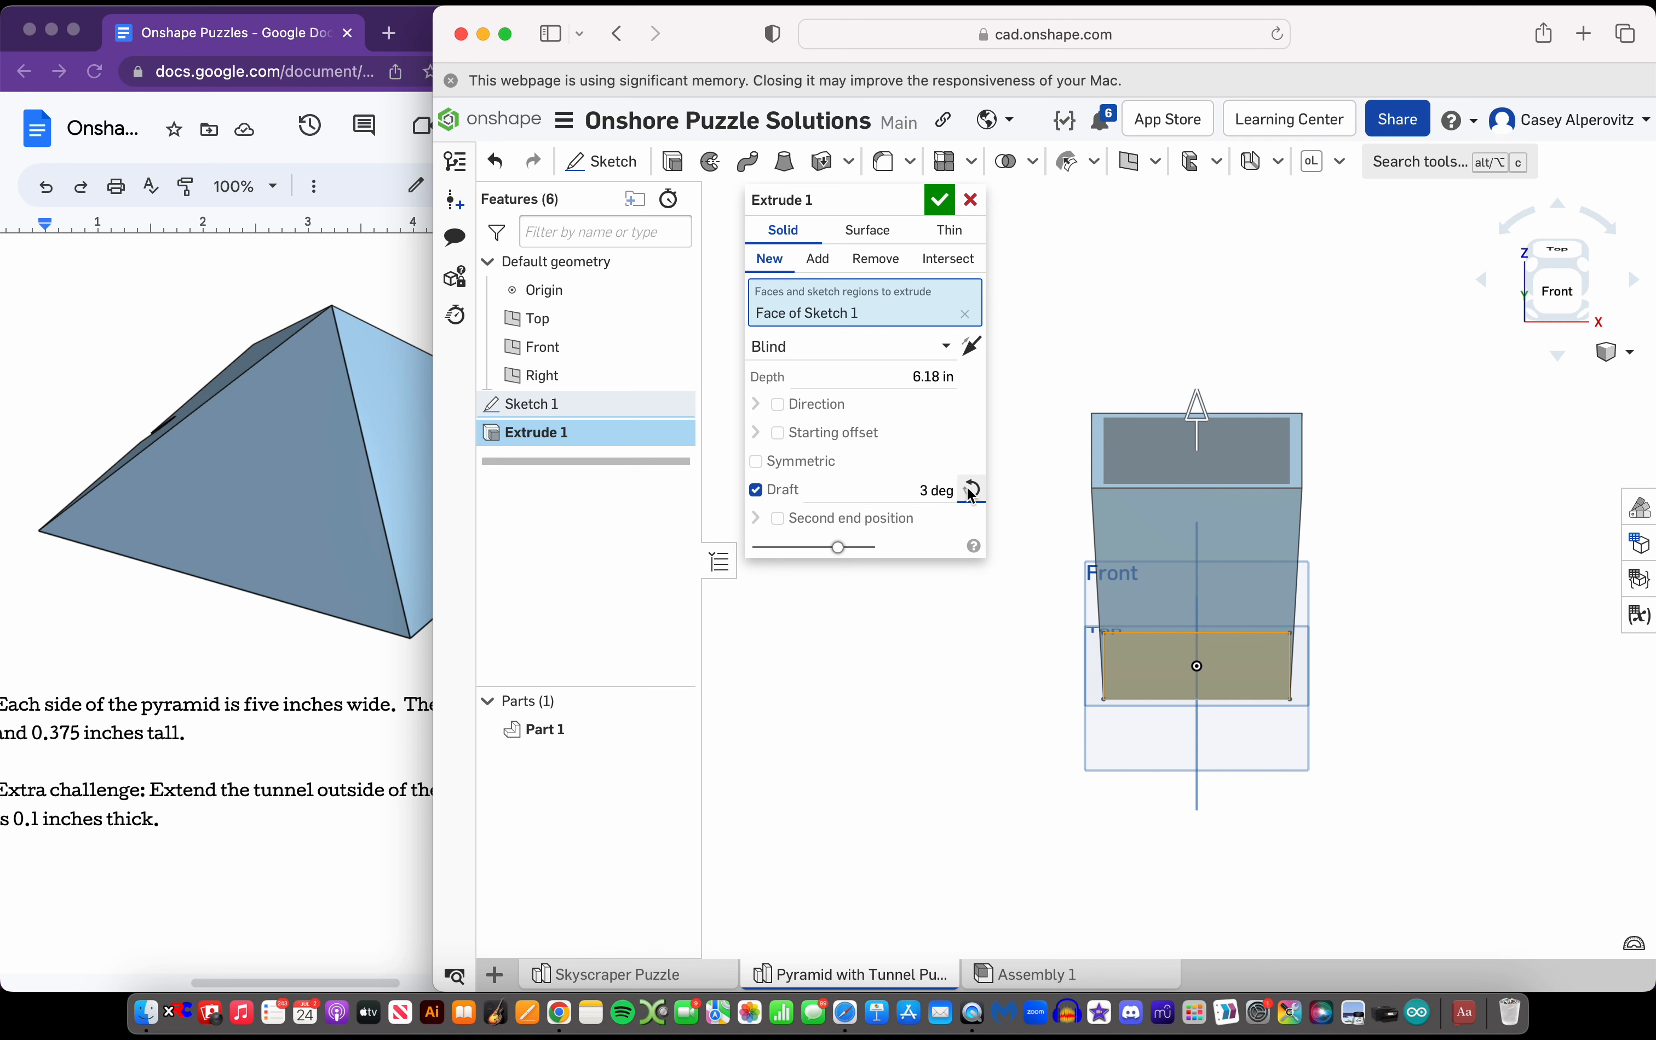
click(968, 488)
click(969, 490)
click(912, 495)
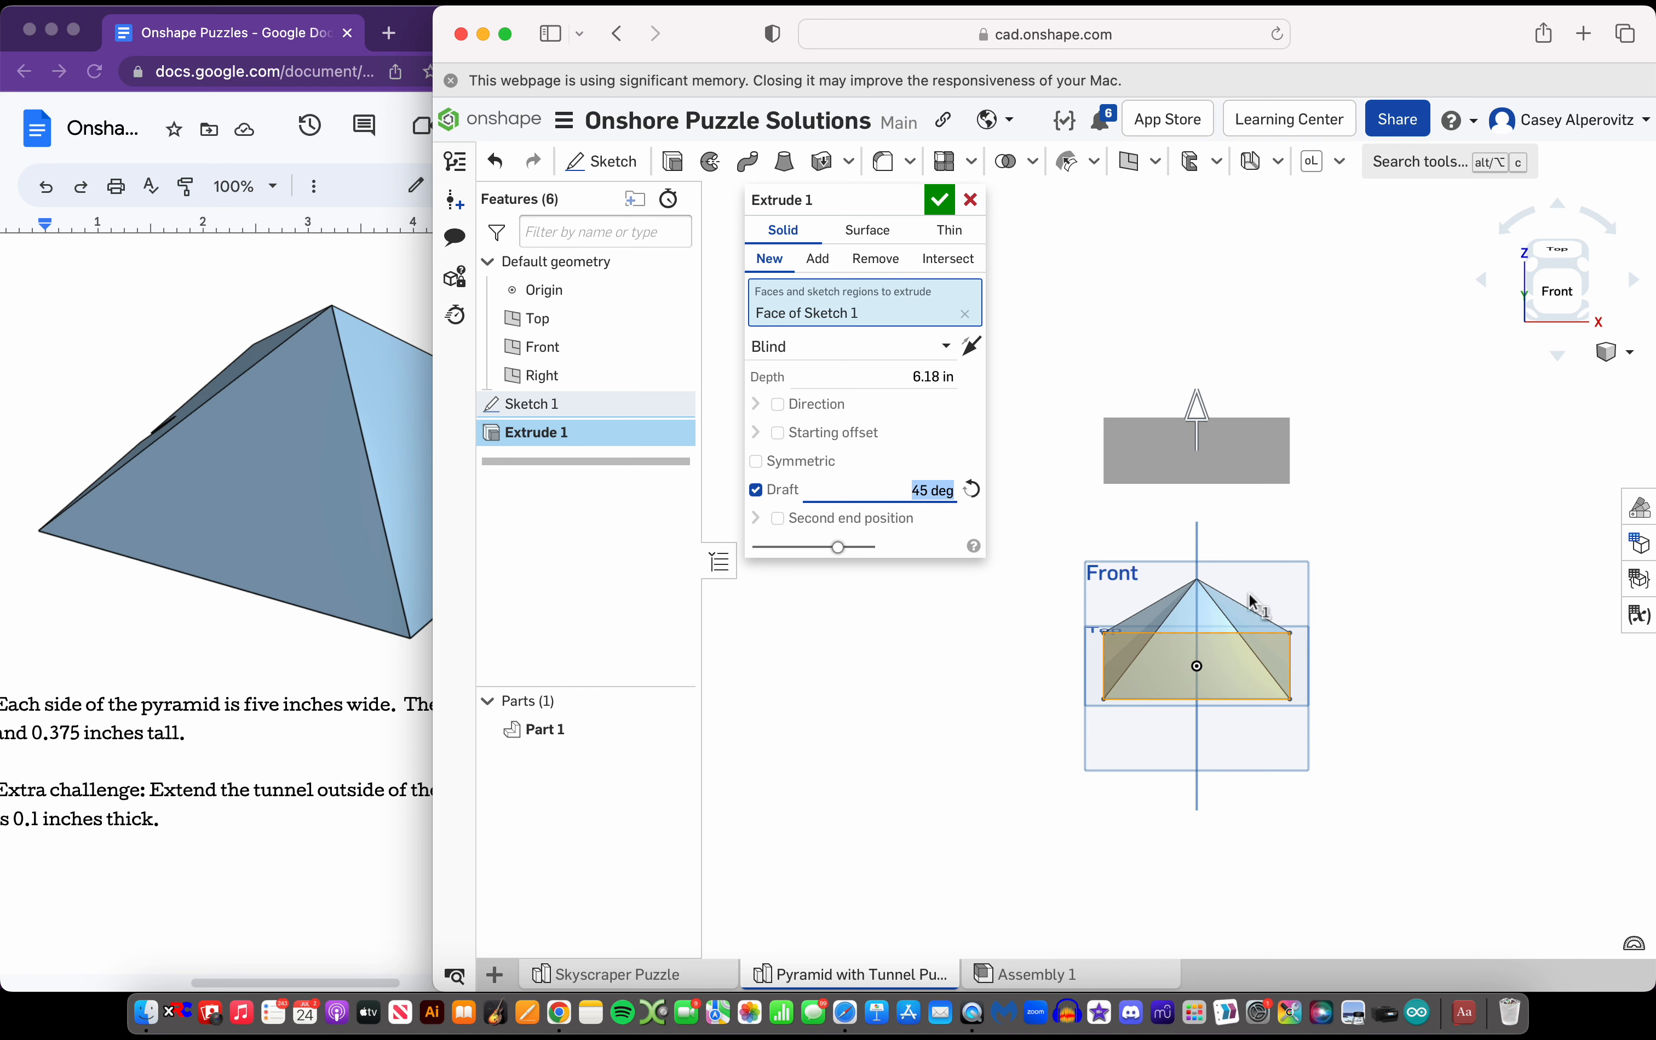
scroll(1230, 593, up, 3)
drag(1192, 355, 1191, 413)
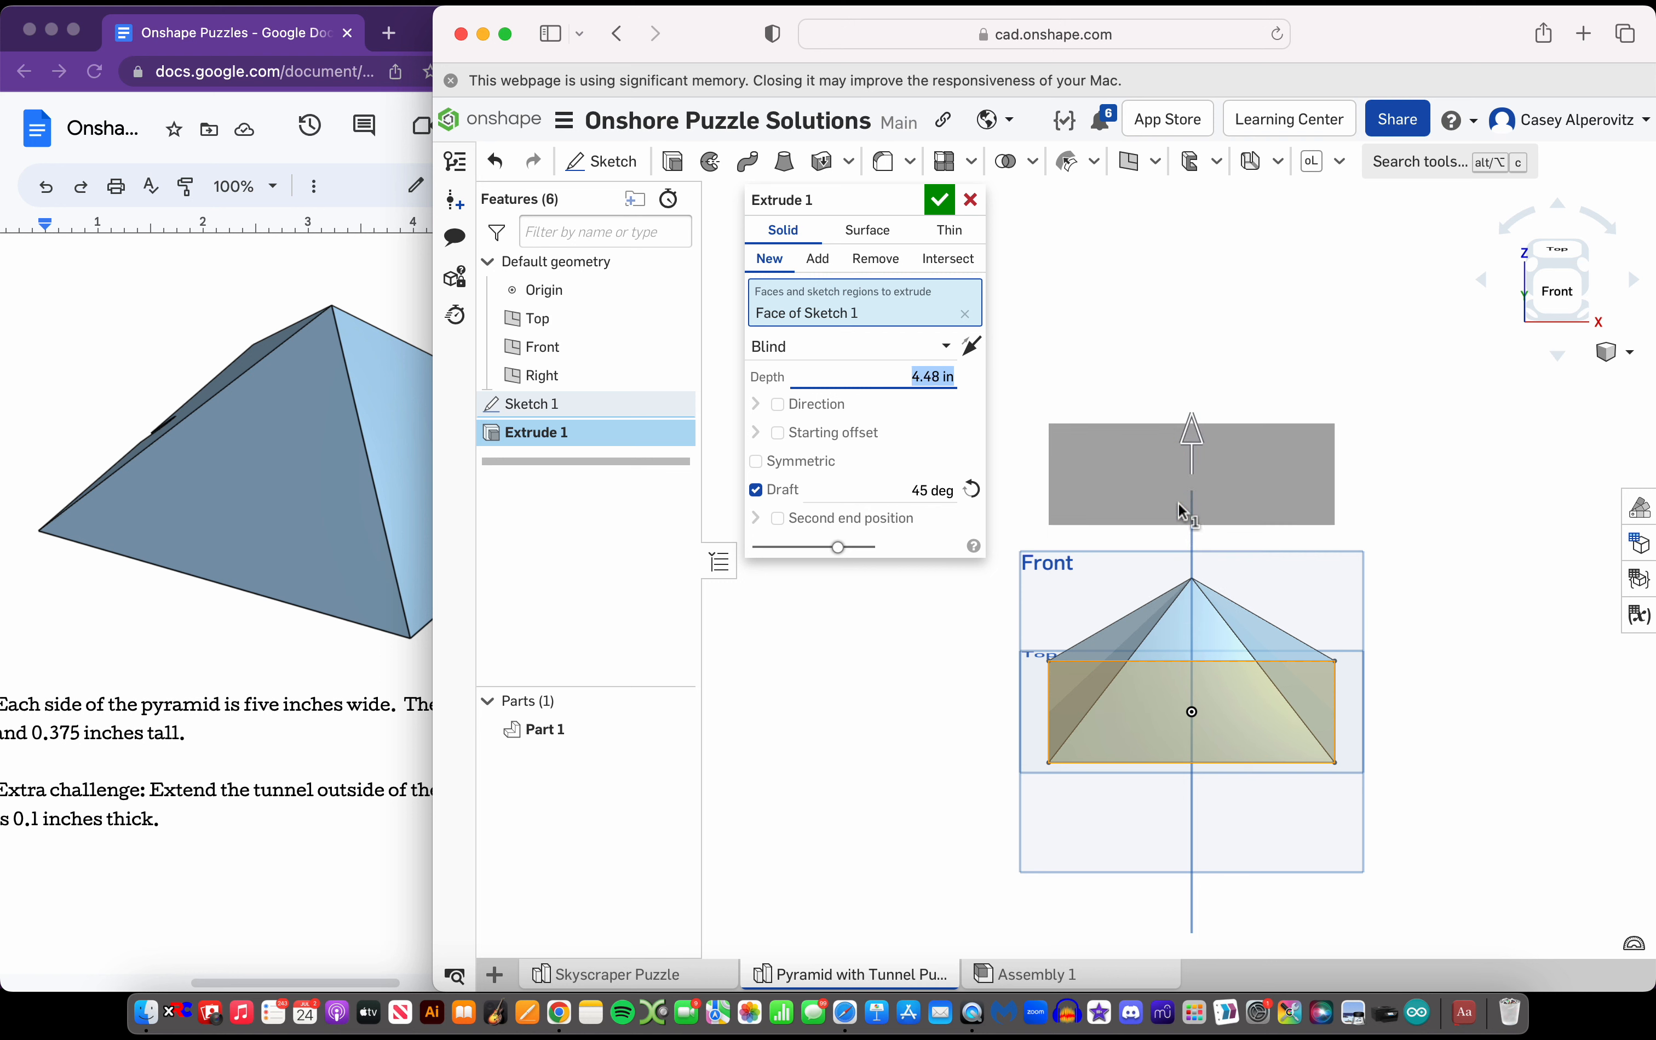
click(939, 201)
Examine the tunnel's shape, position and dimensions in the Google Docs puzzle document and compare them with the pyramid model
scroll(1215, 627, up, 3)
right_drag(1215, 627, 1157, 599)
click(288, 635)
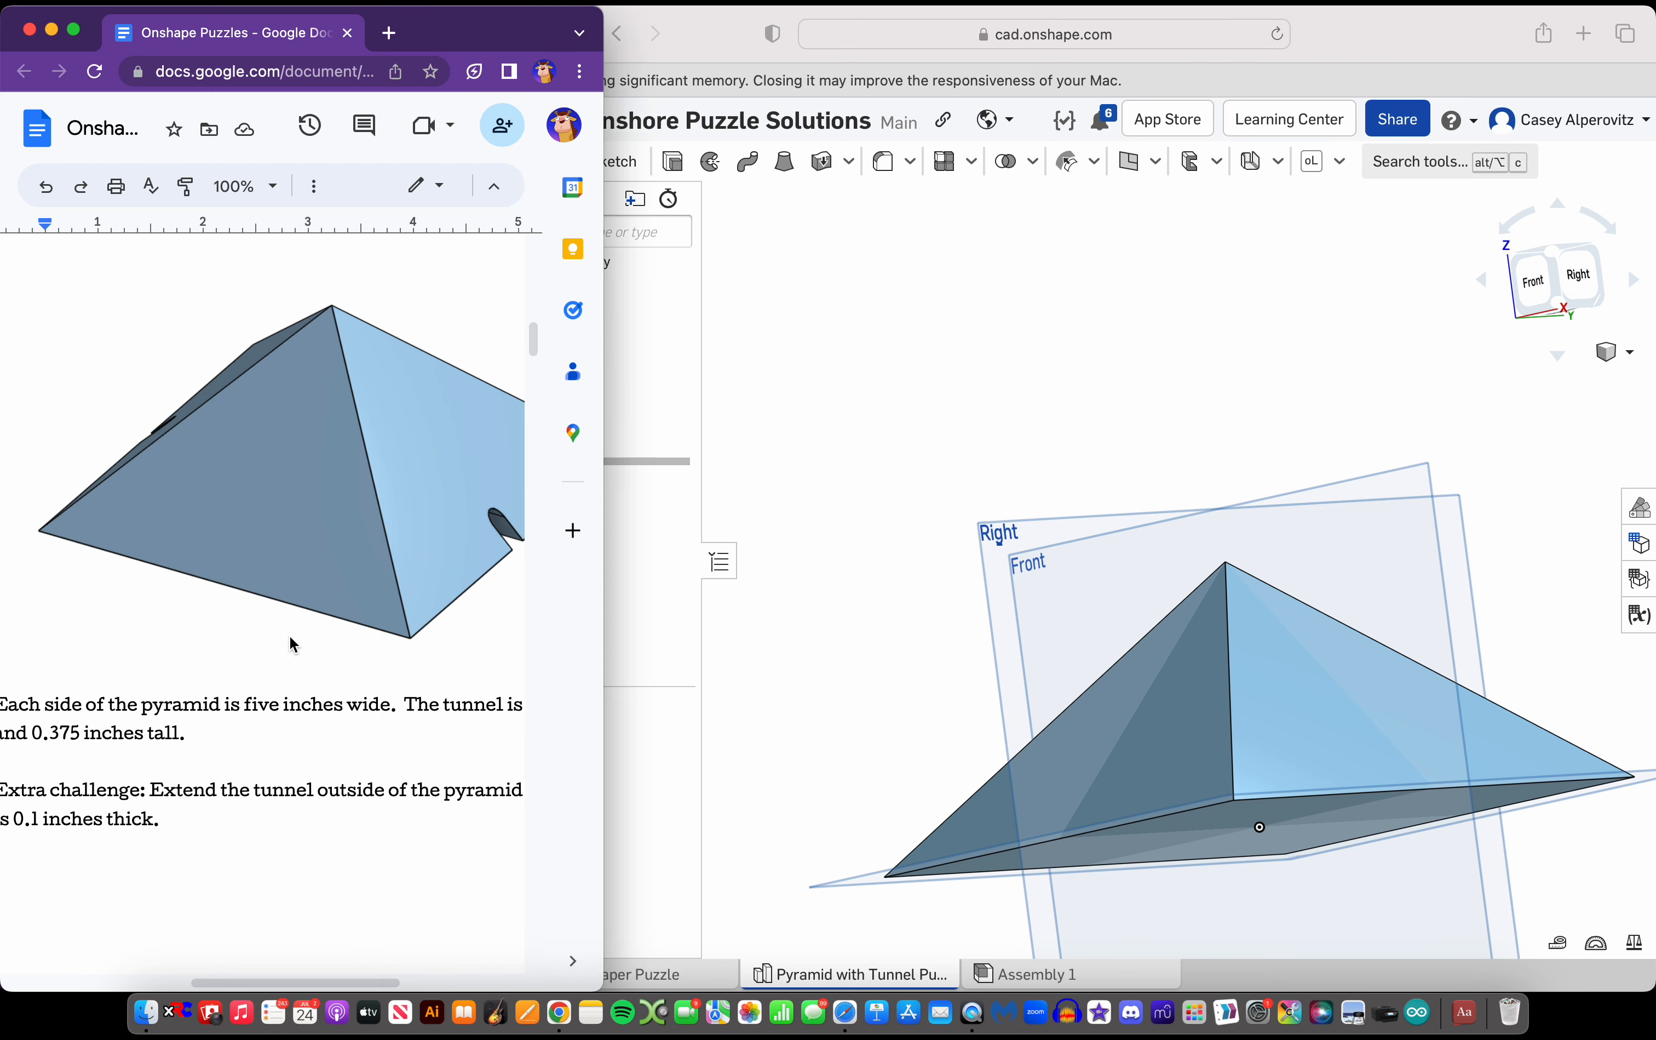
scroll(288, 635, right, 2)
scroll(289, 635, left, 3)
scroll(288, 635, right, 5)
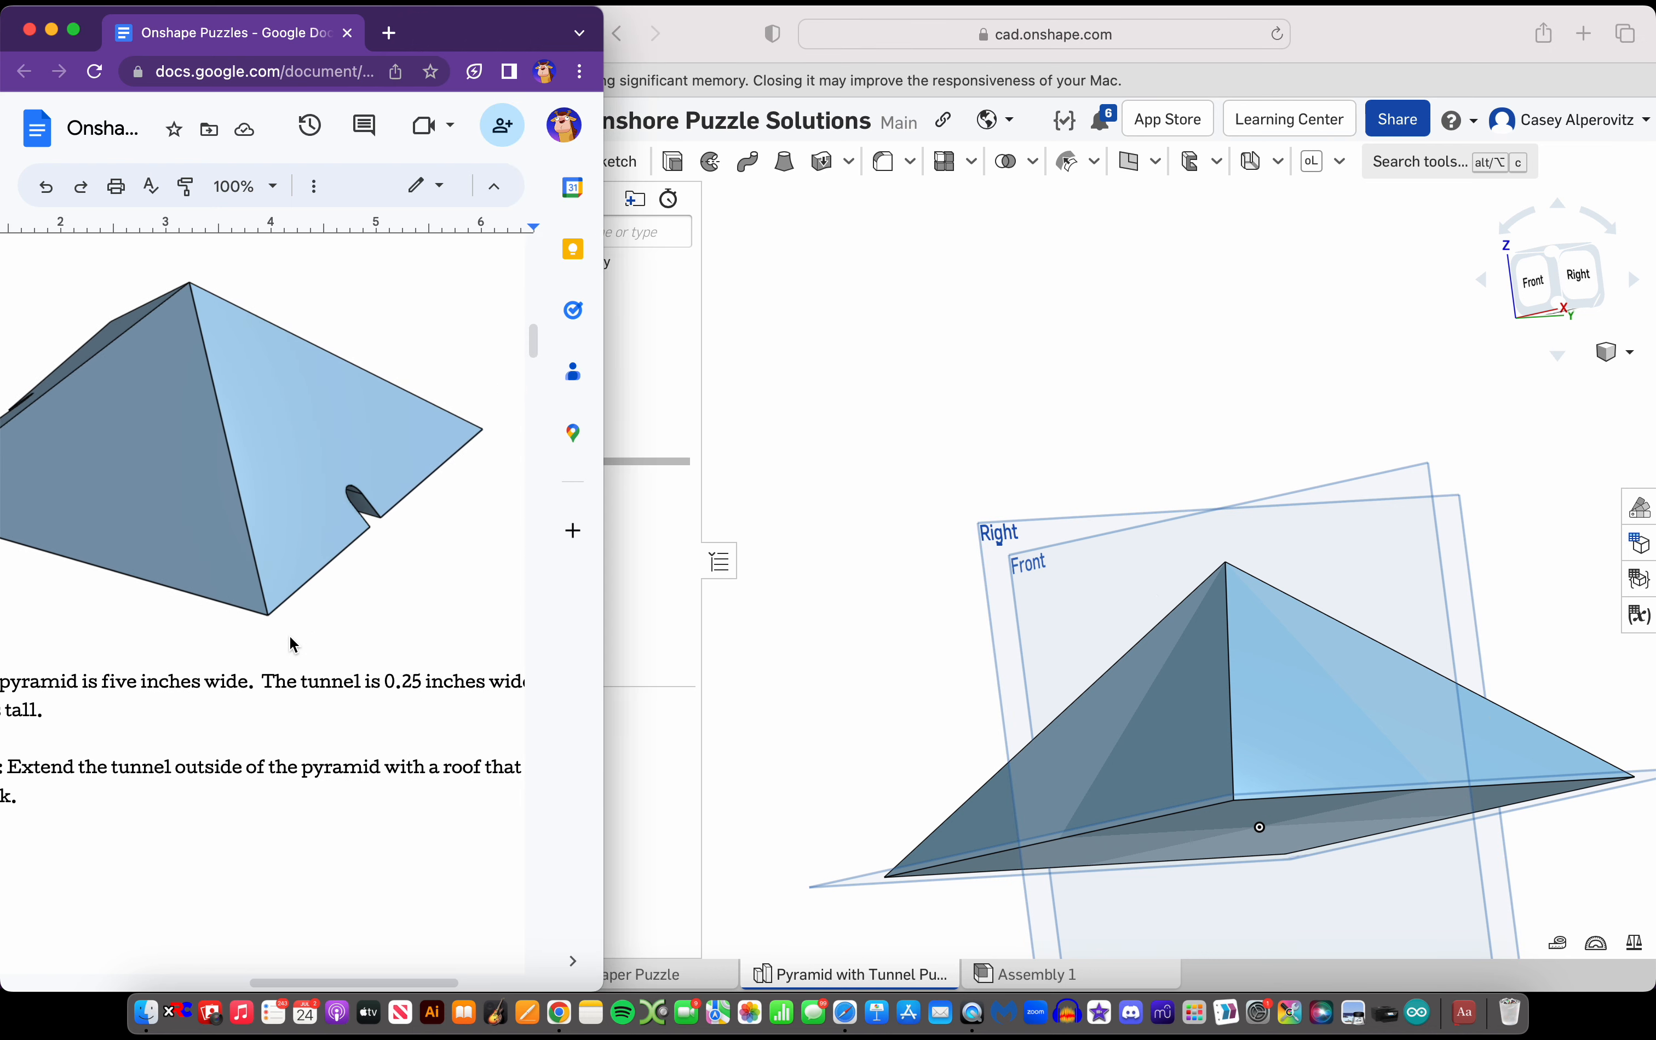
scroll(289, 635, left, 3)
scroll(288, 635, right, 5)
scroll(289, 634, left, 5)
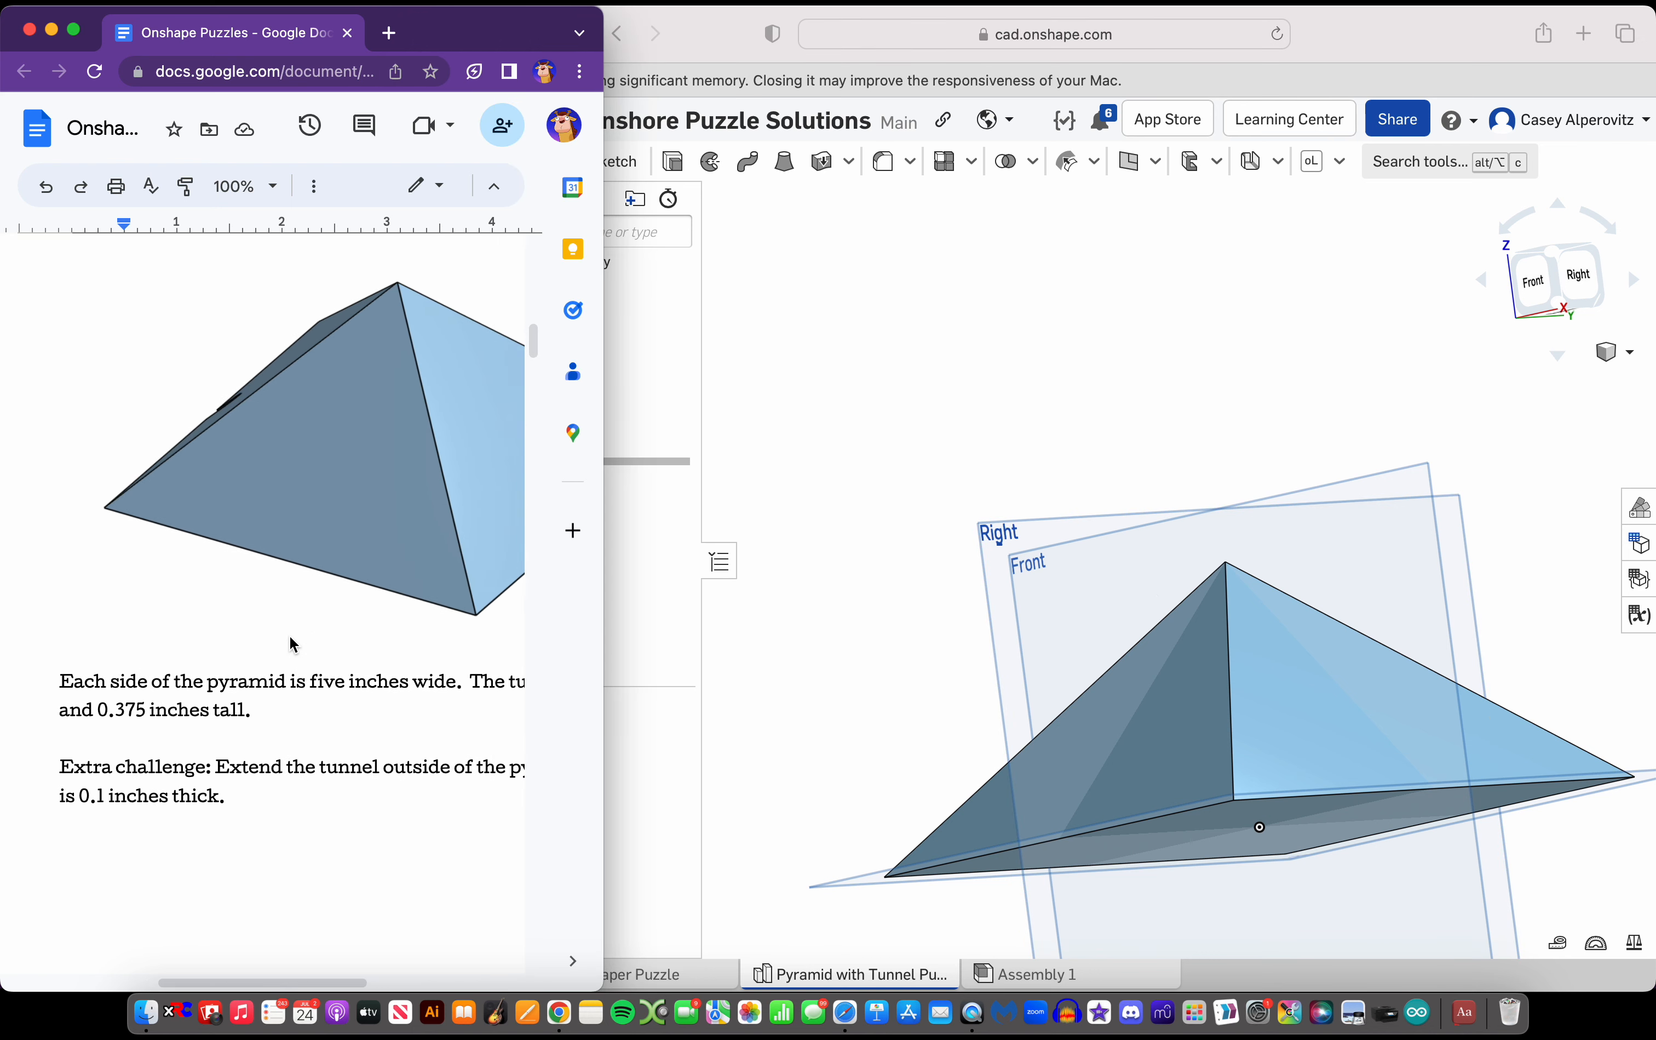
scroll(291, 639, right, 2)
right_drag(814, 465, 844, 422)
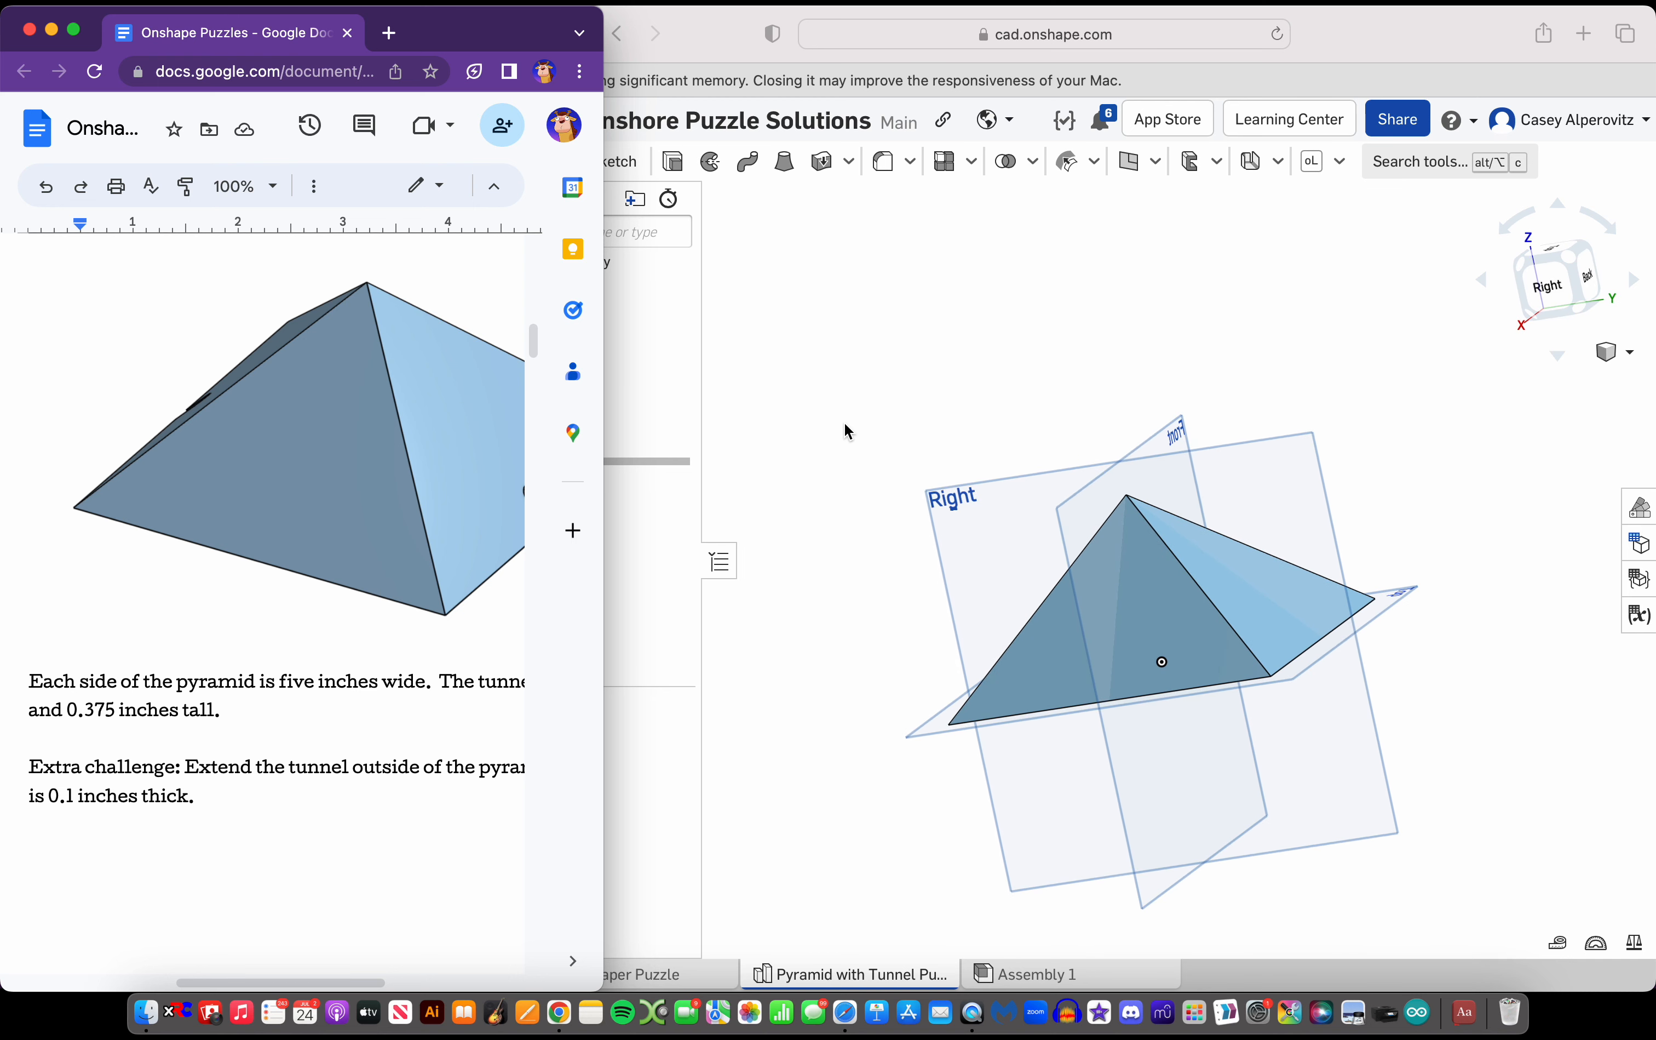
scroll(342, 449, down, 5)
scroll(342, 448, up, 5)
scroll(342, 448, right, 4)
scroll(342, 448, left, 2)
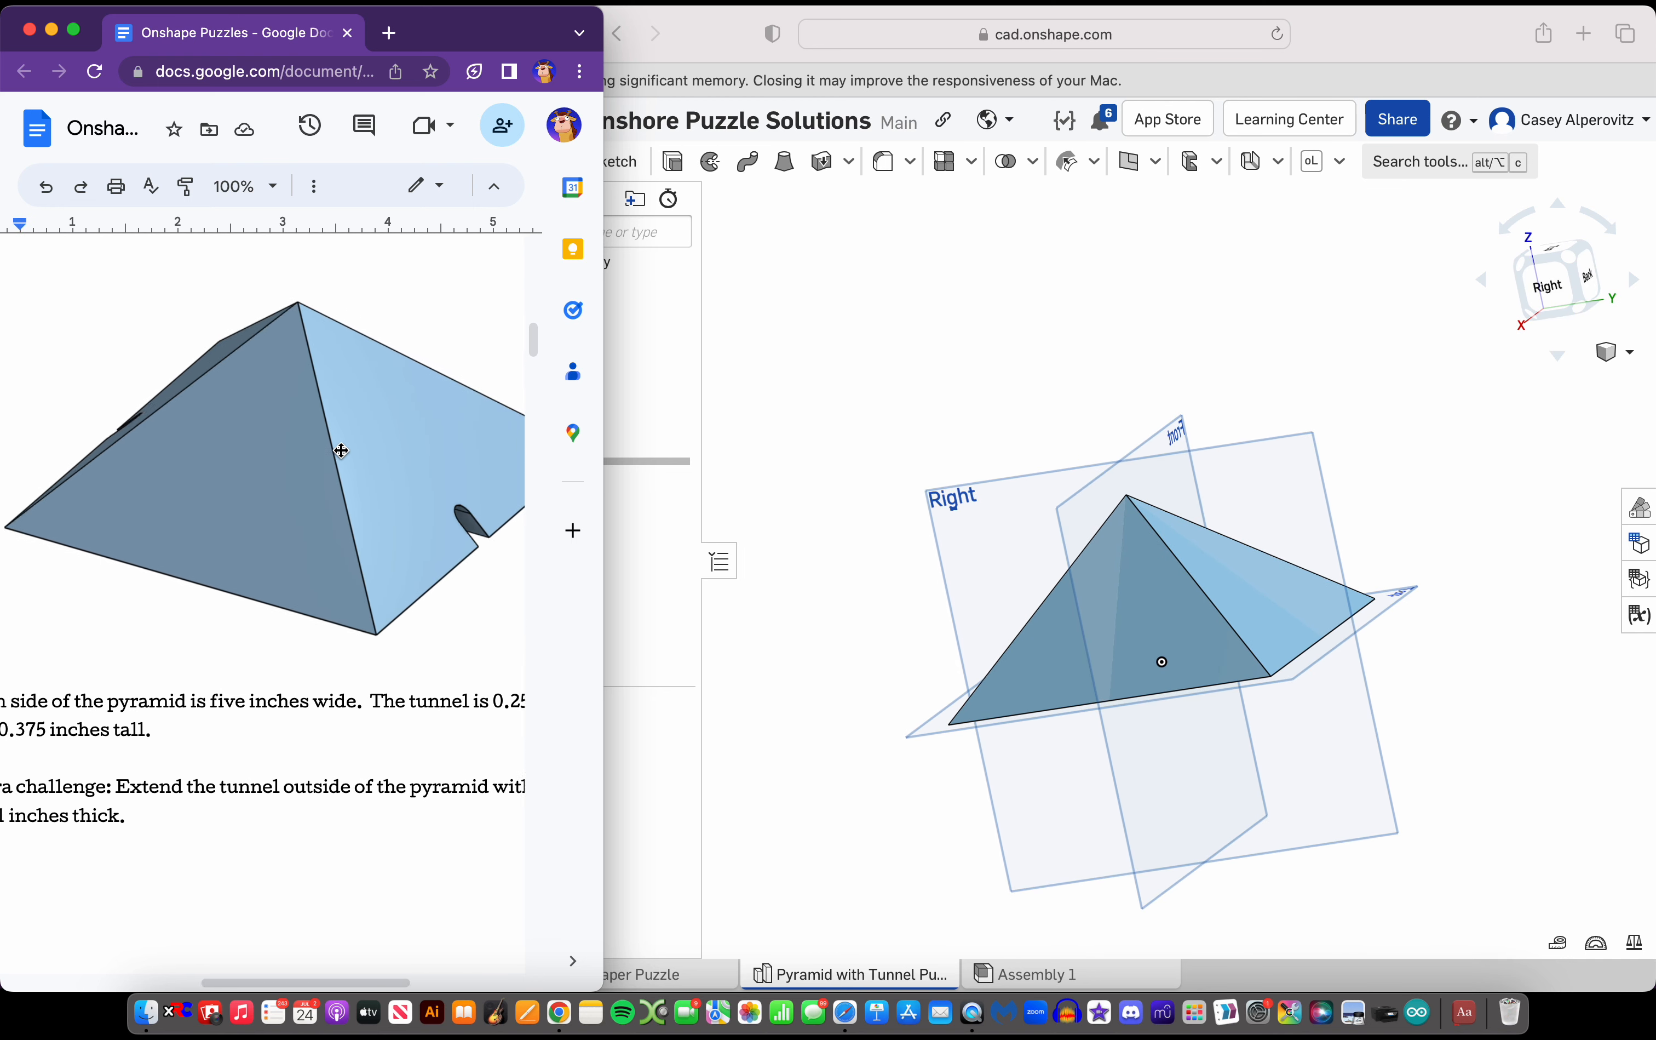
scroll(342, 450, left, 2)
scroll(341, 450, right, 5)
scroll(342, 450, down, 1)
scroll(342, 450, left, 5)
scroll(342, 450, down, 7)
scroll(342, 450, up, 12)
scroll(342, 450, down, 3)
scroll(341, 450, right, 1)
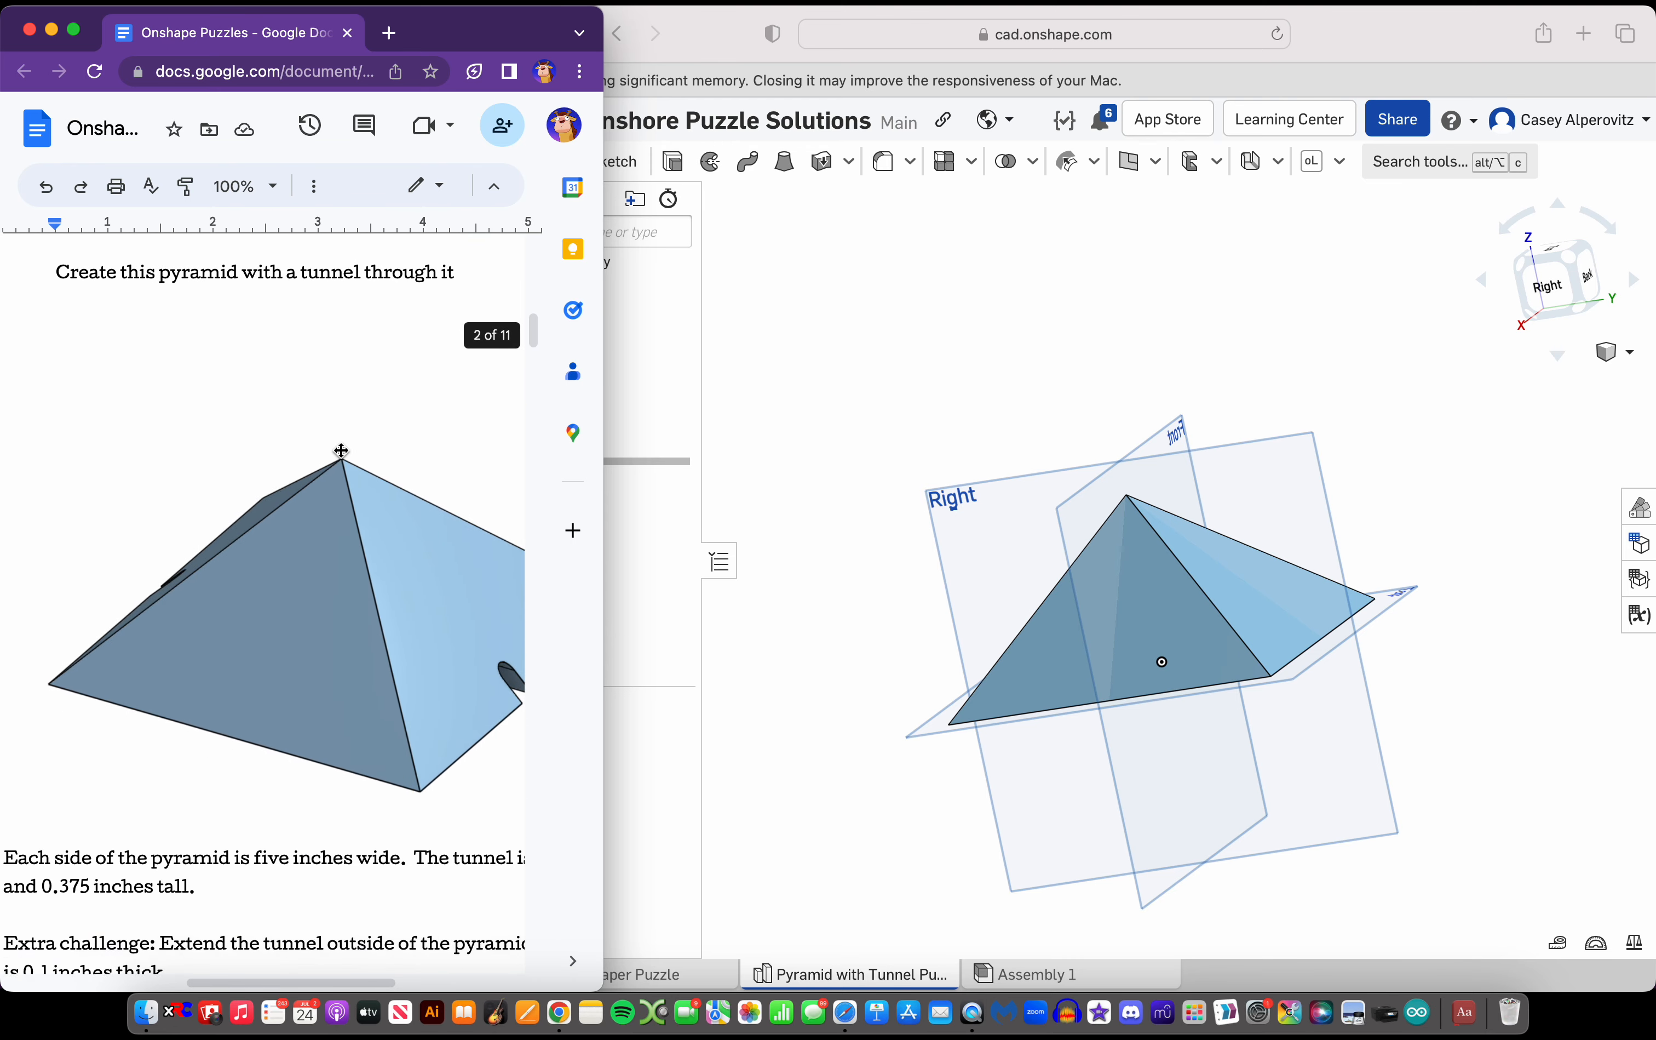
scroll(978, 378, down, 3)
right_drag(978, 378, 1109, 396)
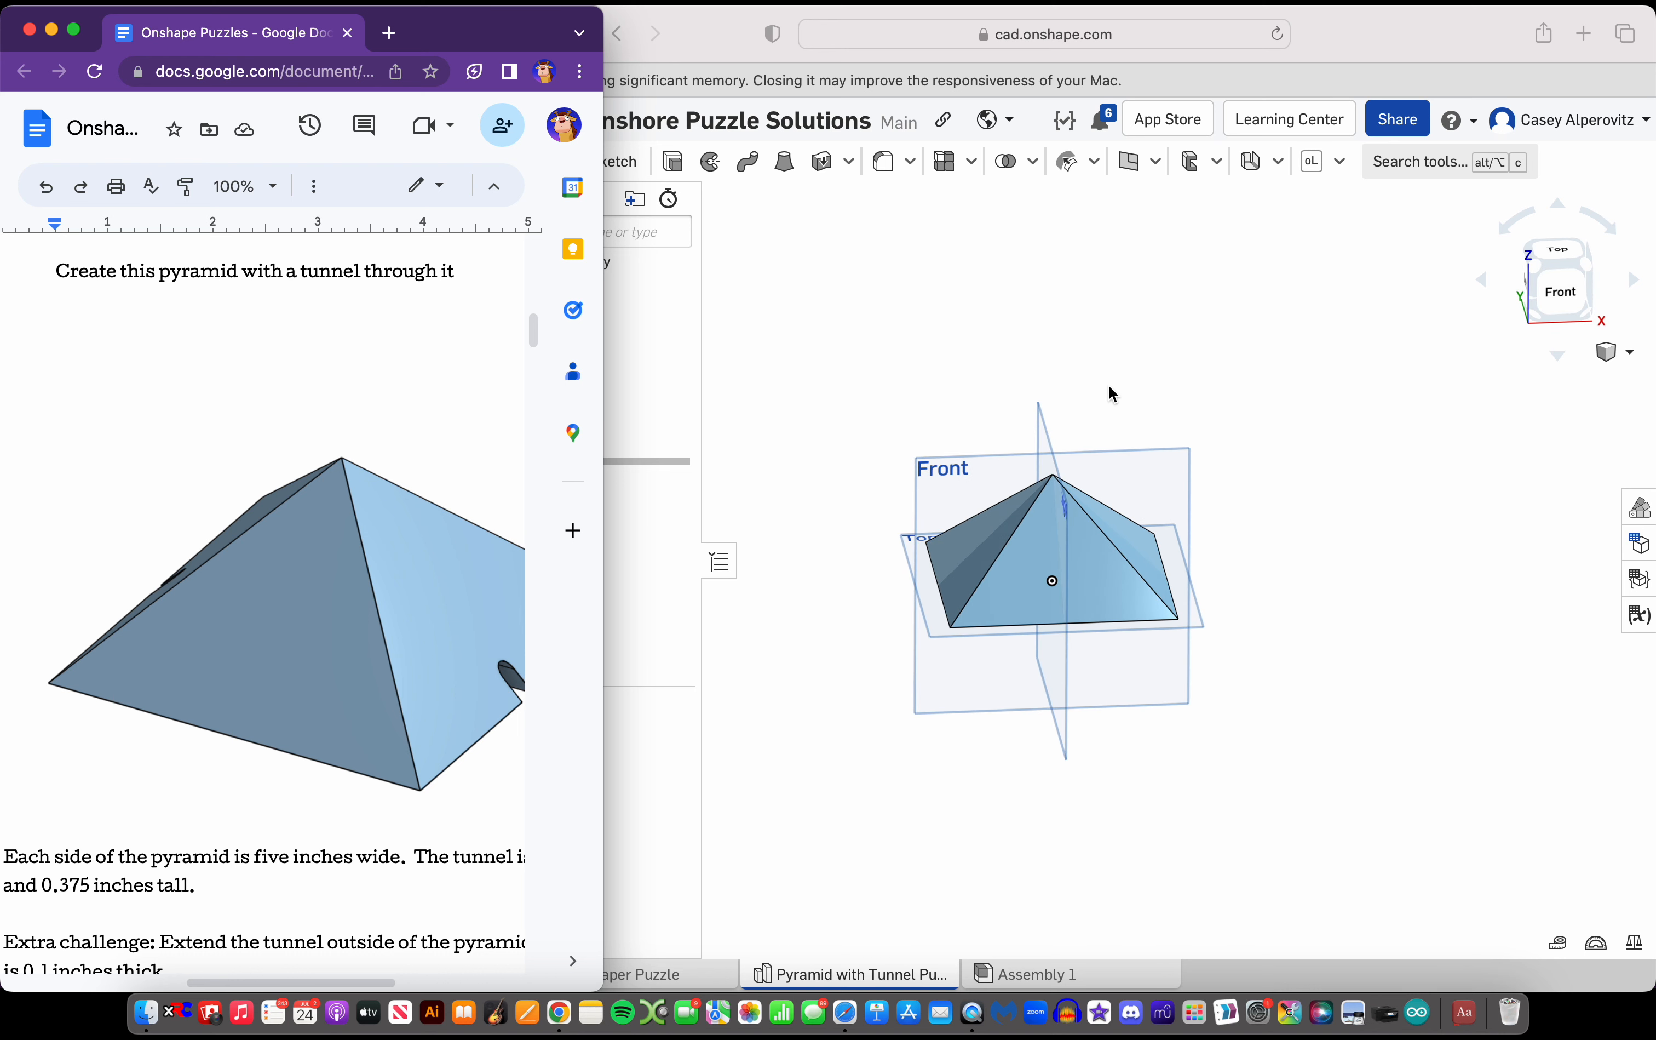
click(1109, 386)
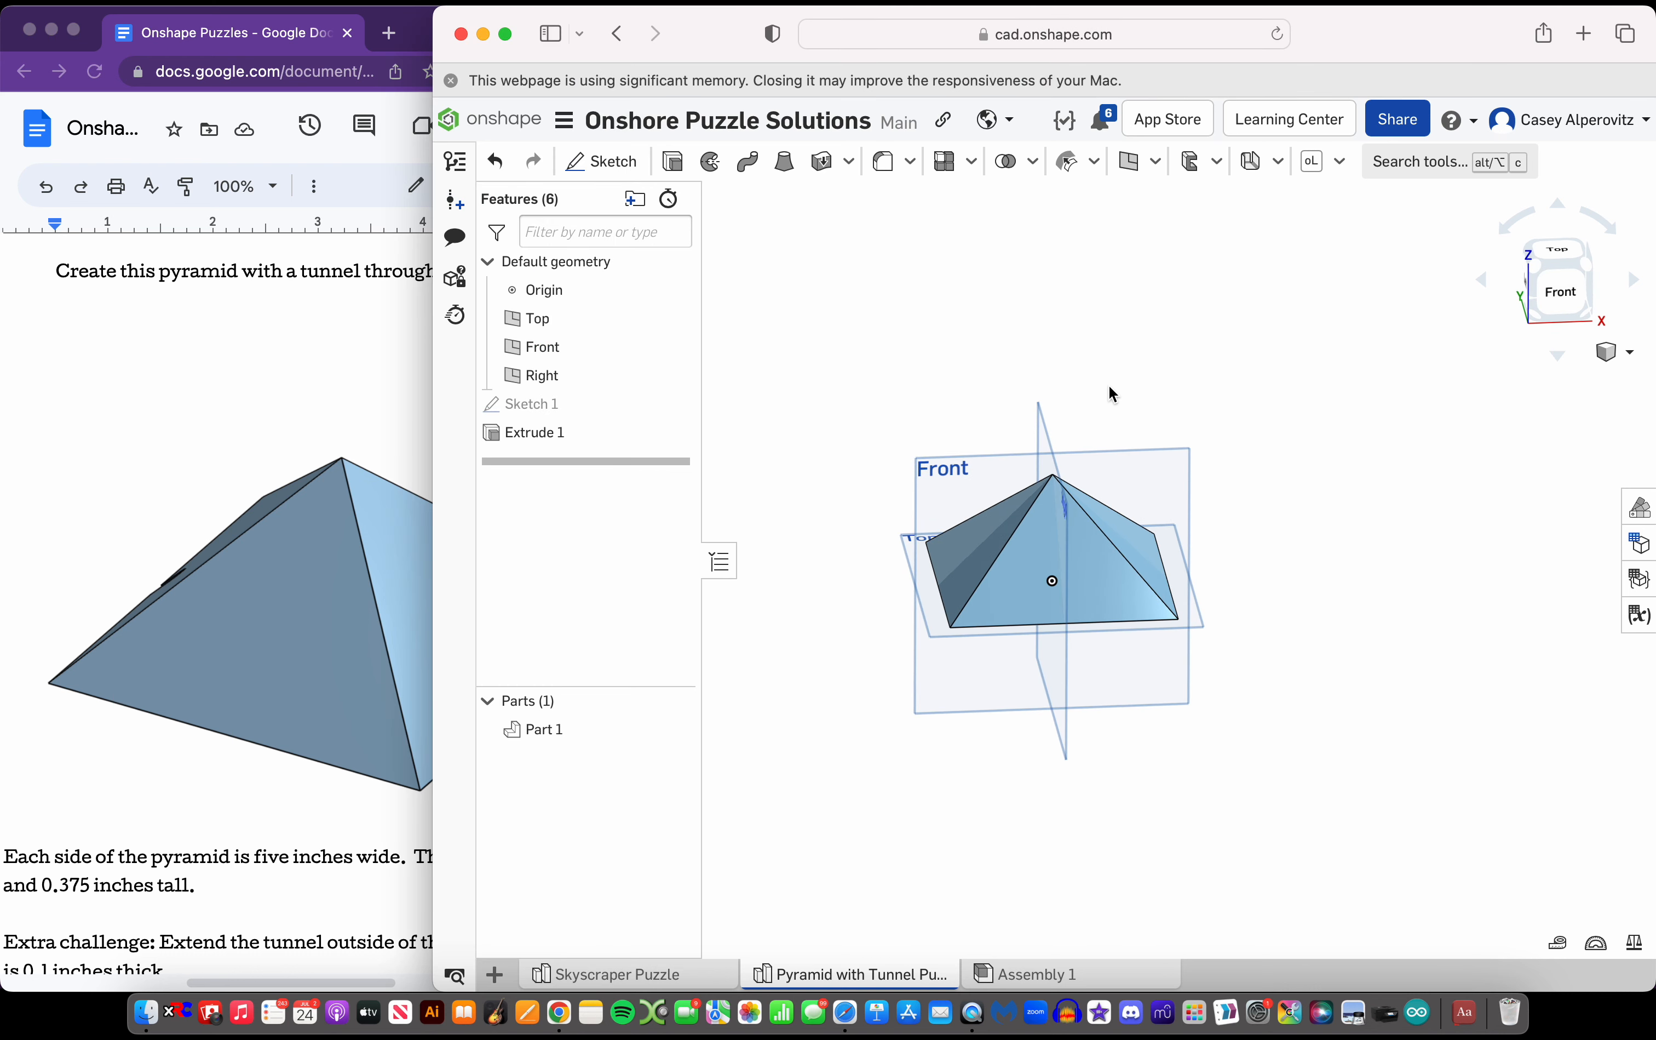
Dismiss the browser's memory warning and draw a center-point rectangle about 0.75 by 0.83 in on the Front plane, its base centred on the origin
click(451, 81)
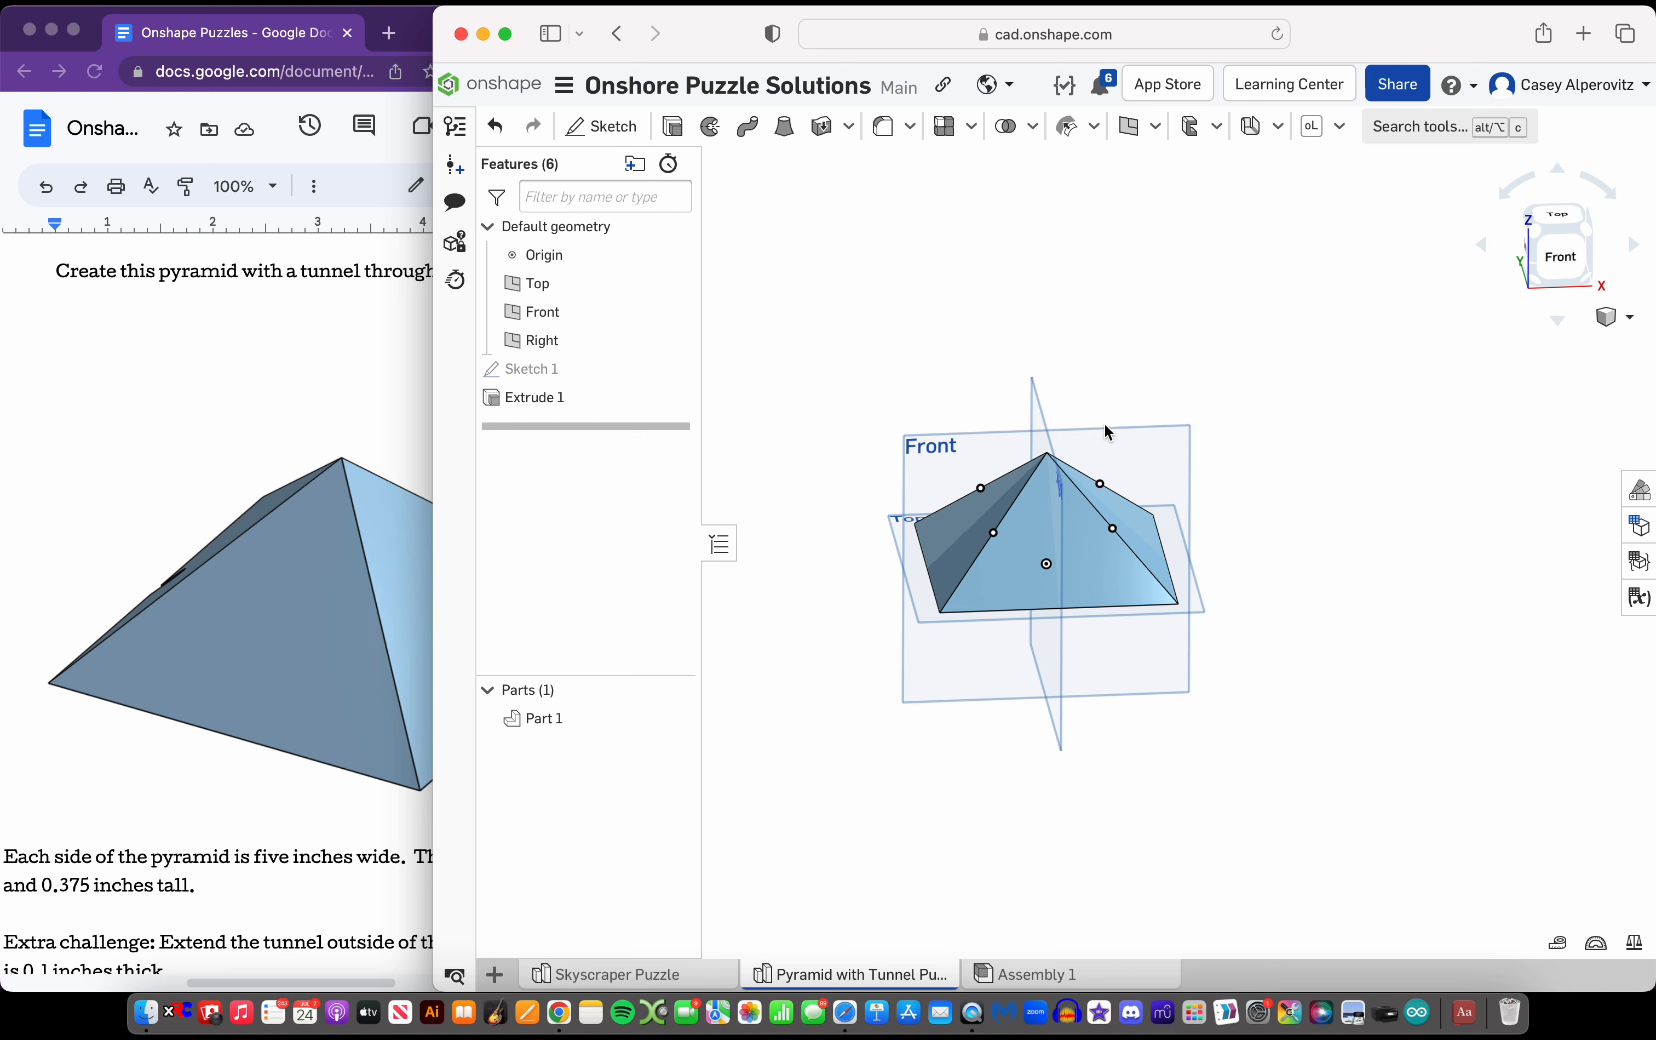
scroll(1020, 525, up, 5)
mouse_move(1020, 526)
right_down()
mouse_move(1036, 460)
mouse_move(1035, 518)
right_up()
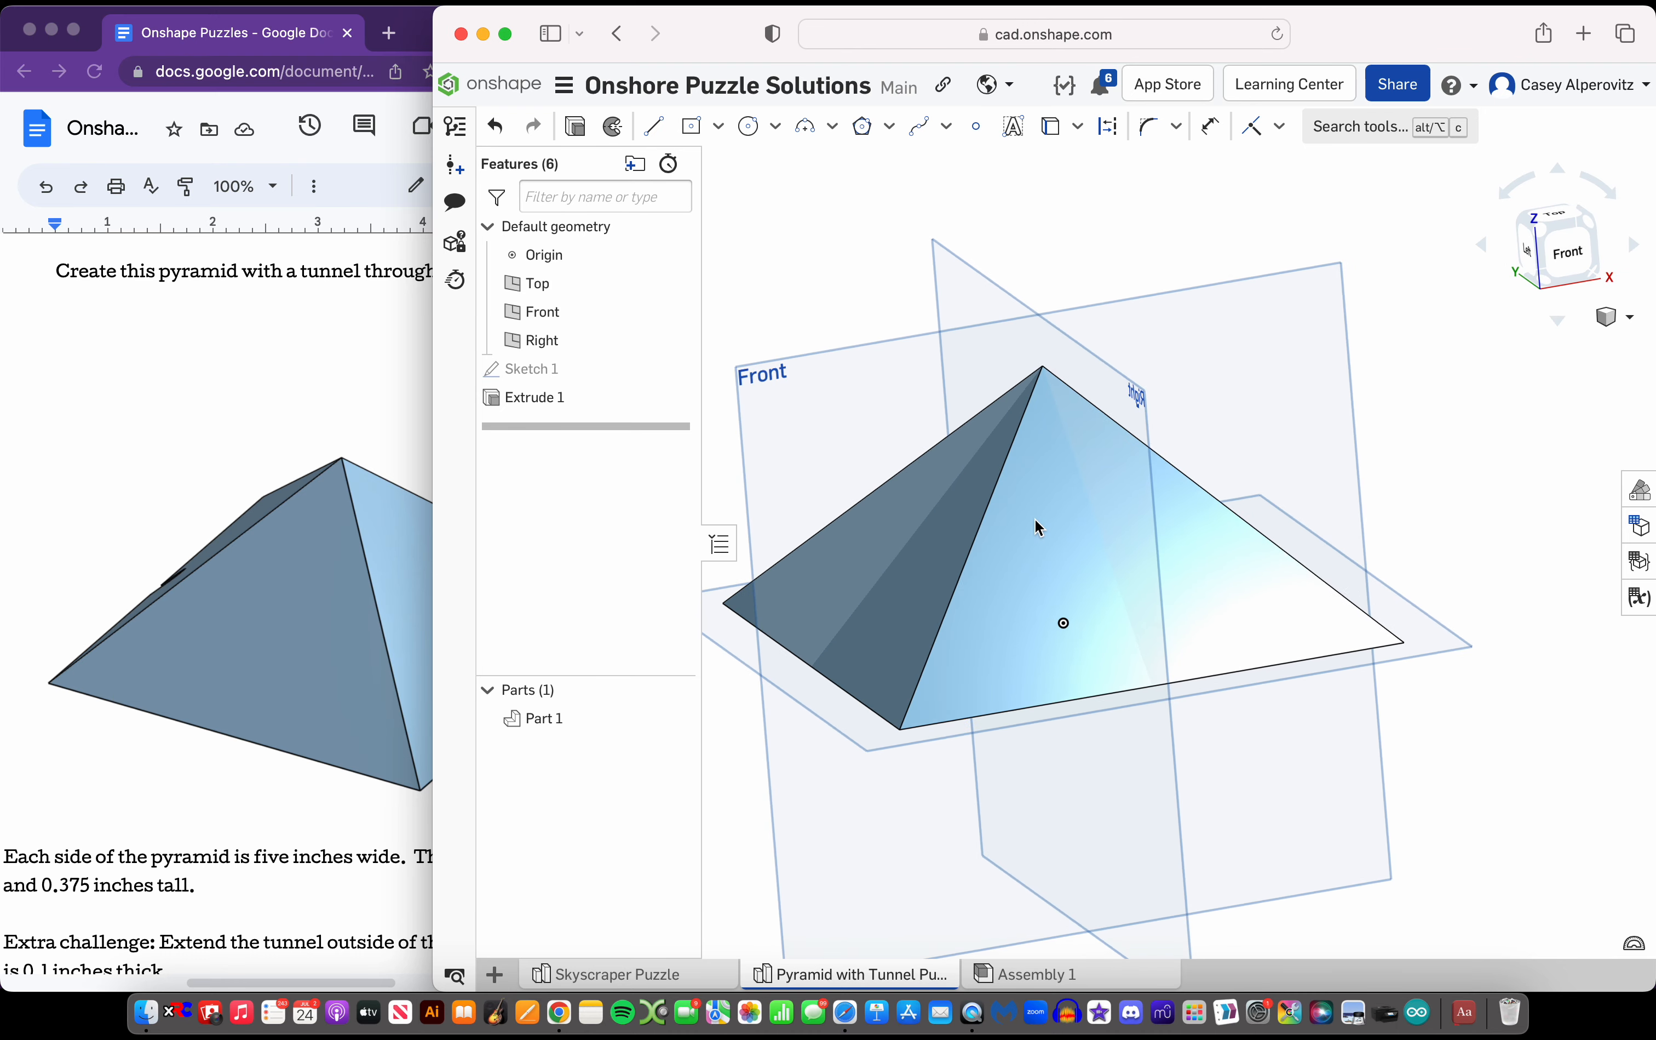
click(718, 127)
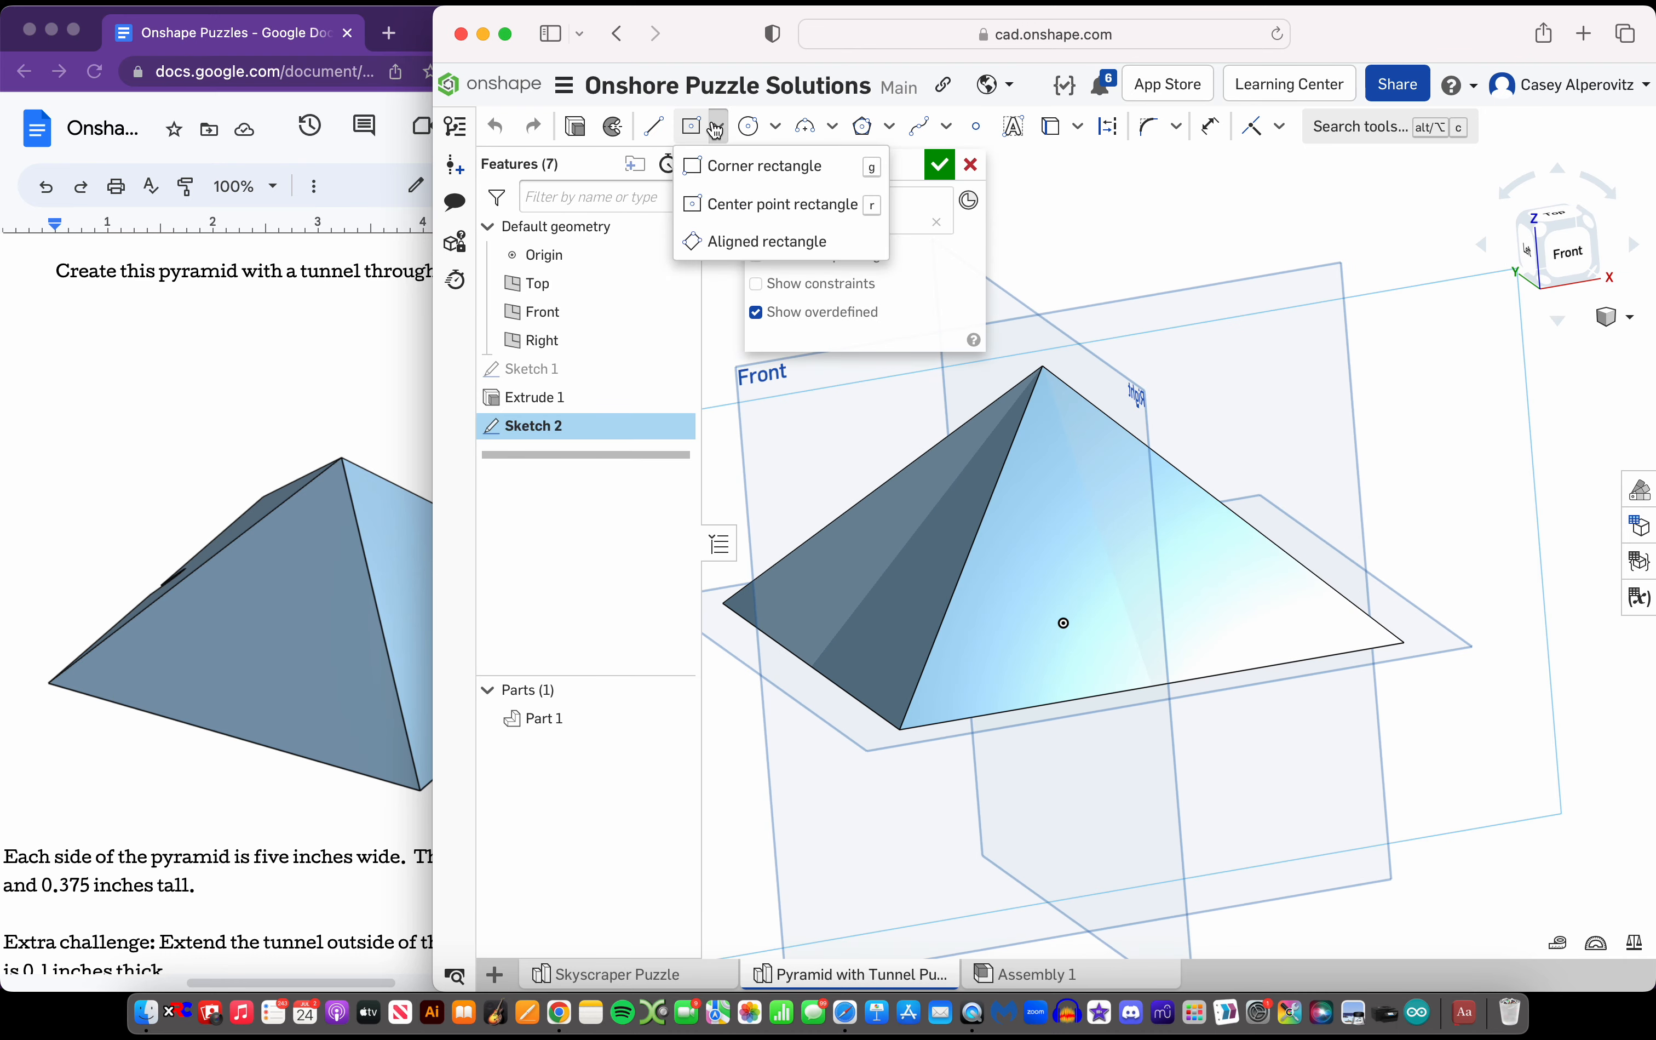
click(723, 205)
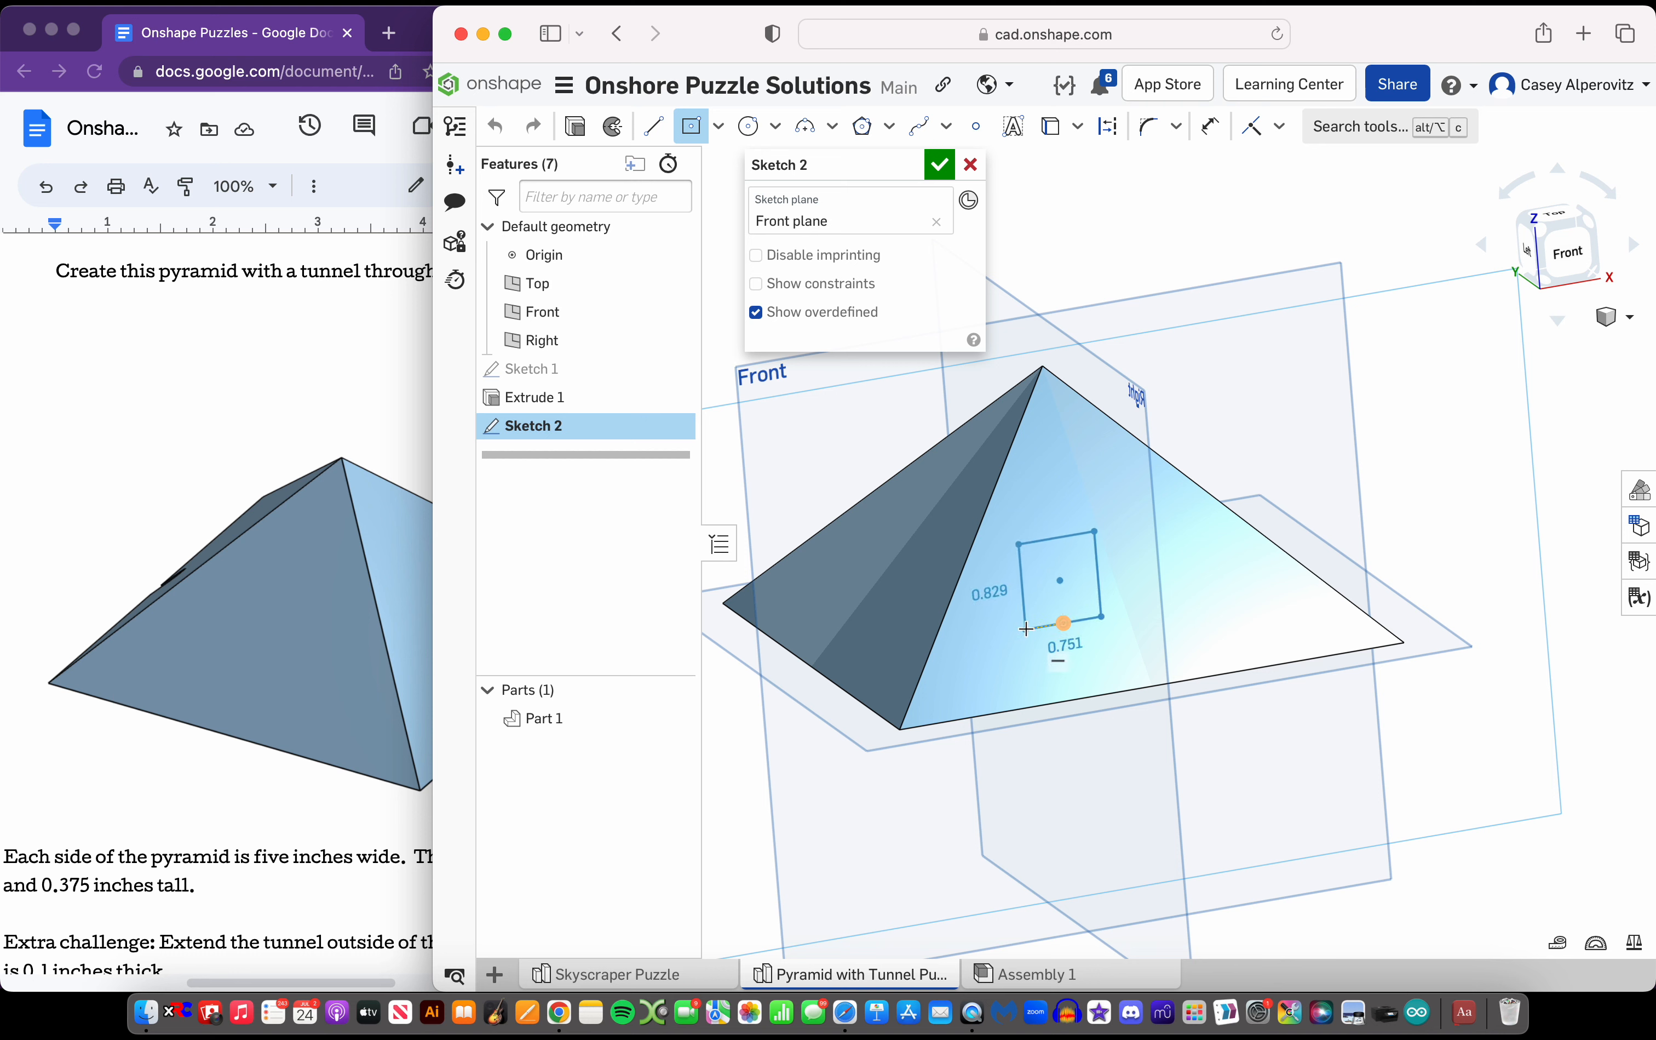
click(1025, 628)
Dimension the base edge of the tunnel rectangle to a width of 0.25 in, as specified in the puzzle document
scroll(136, 594, right, 3)
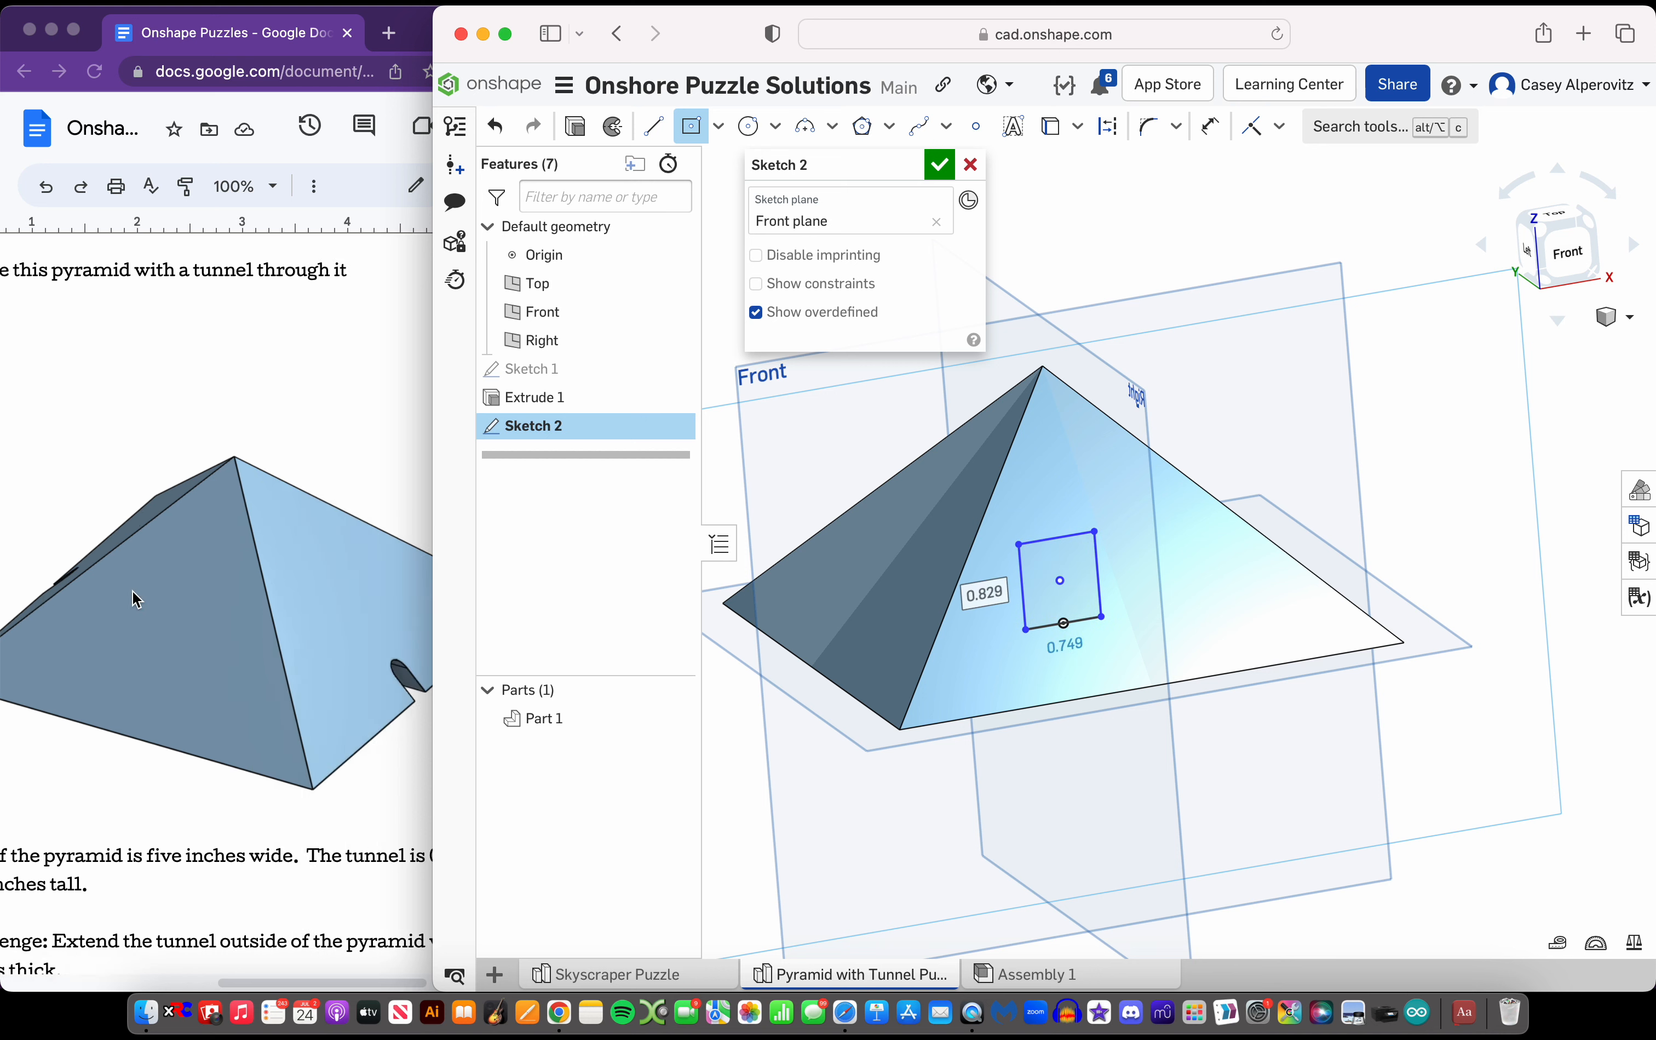
scroll(137, 594, right, 3)
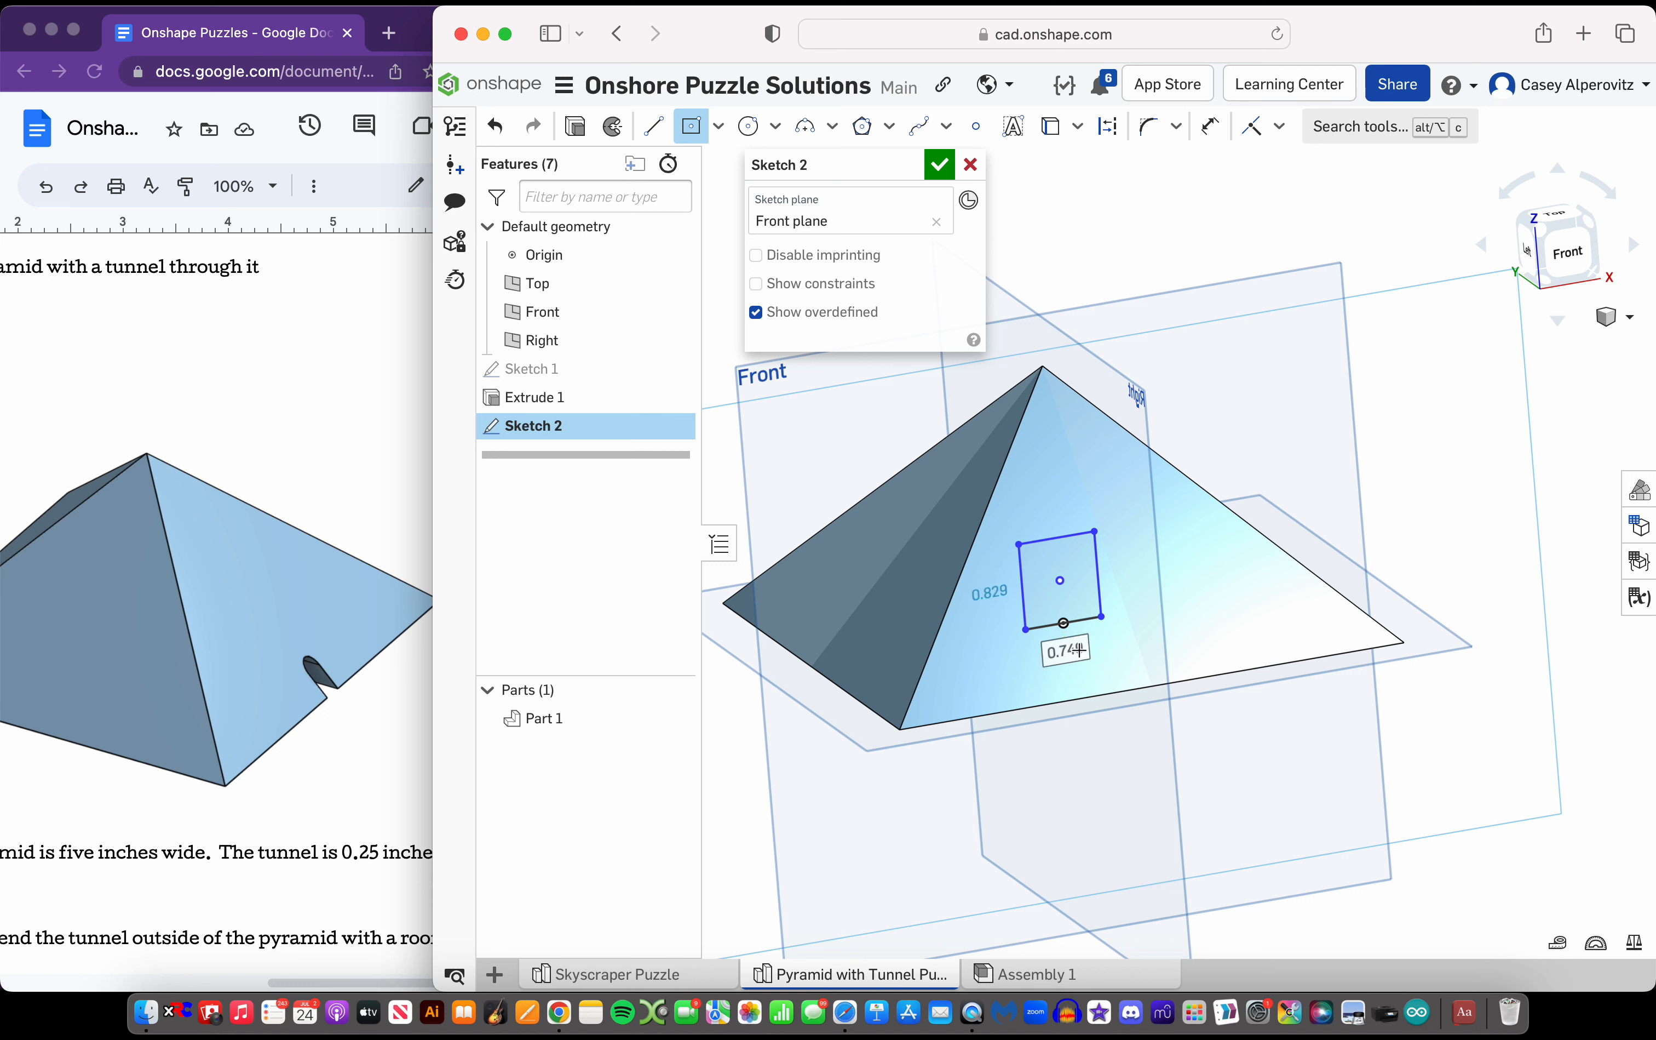
key(Escape)
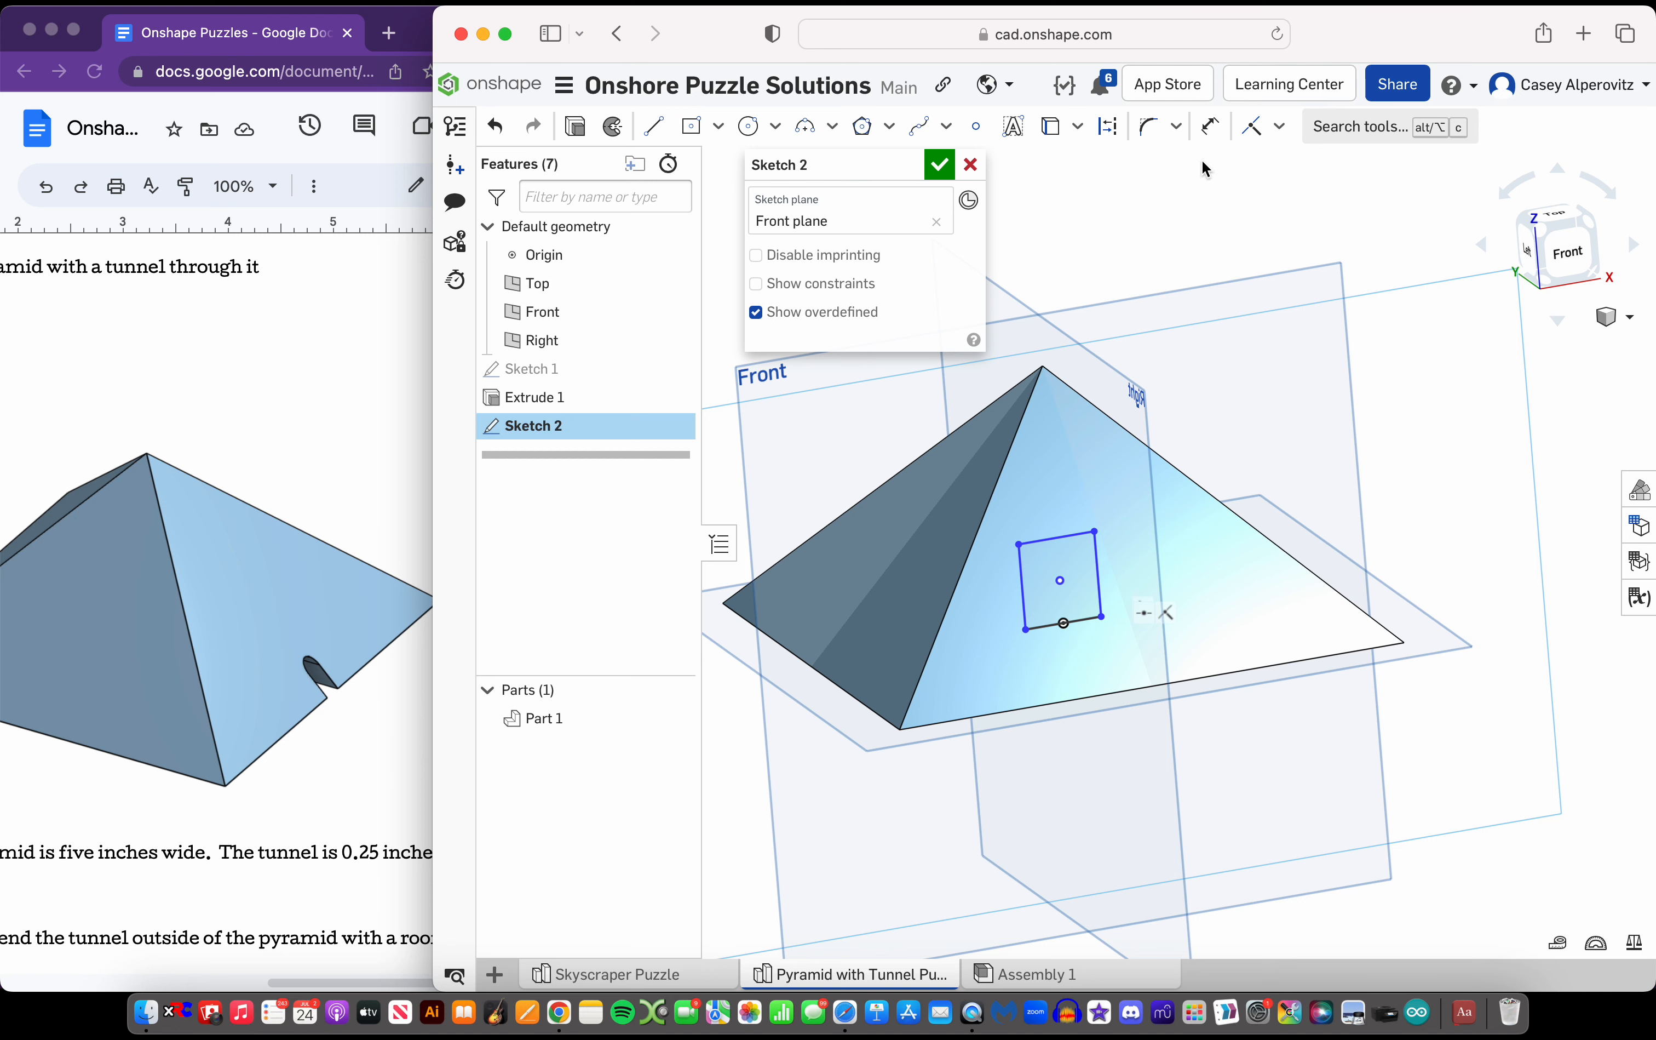
click(1215, 141)
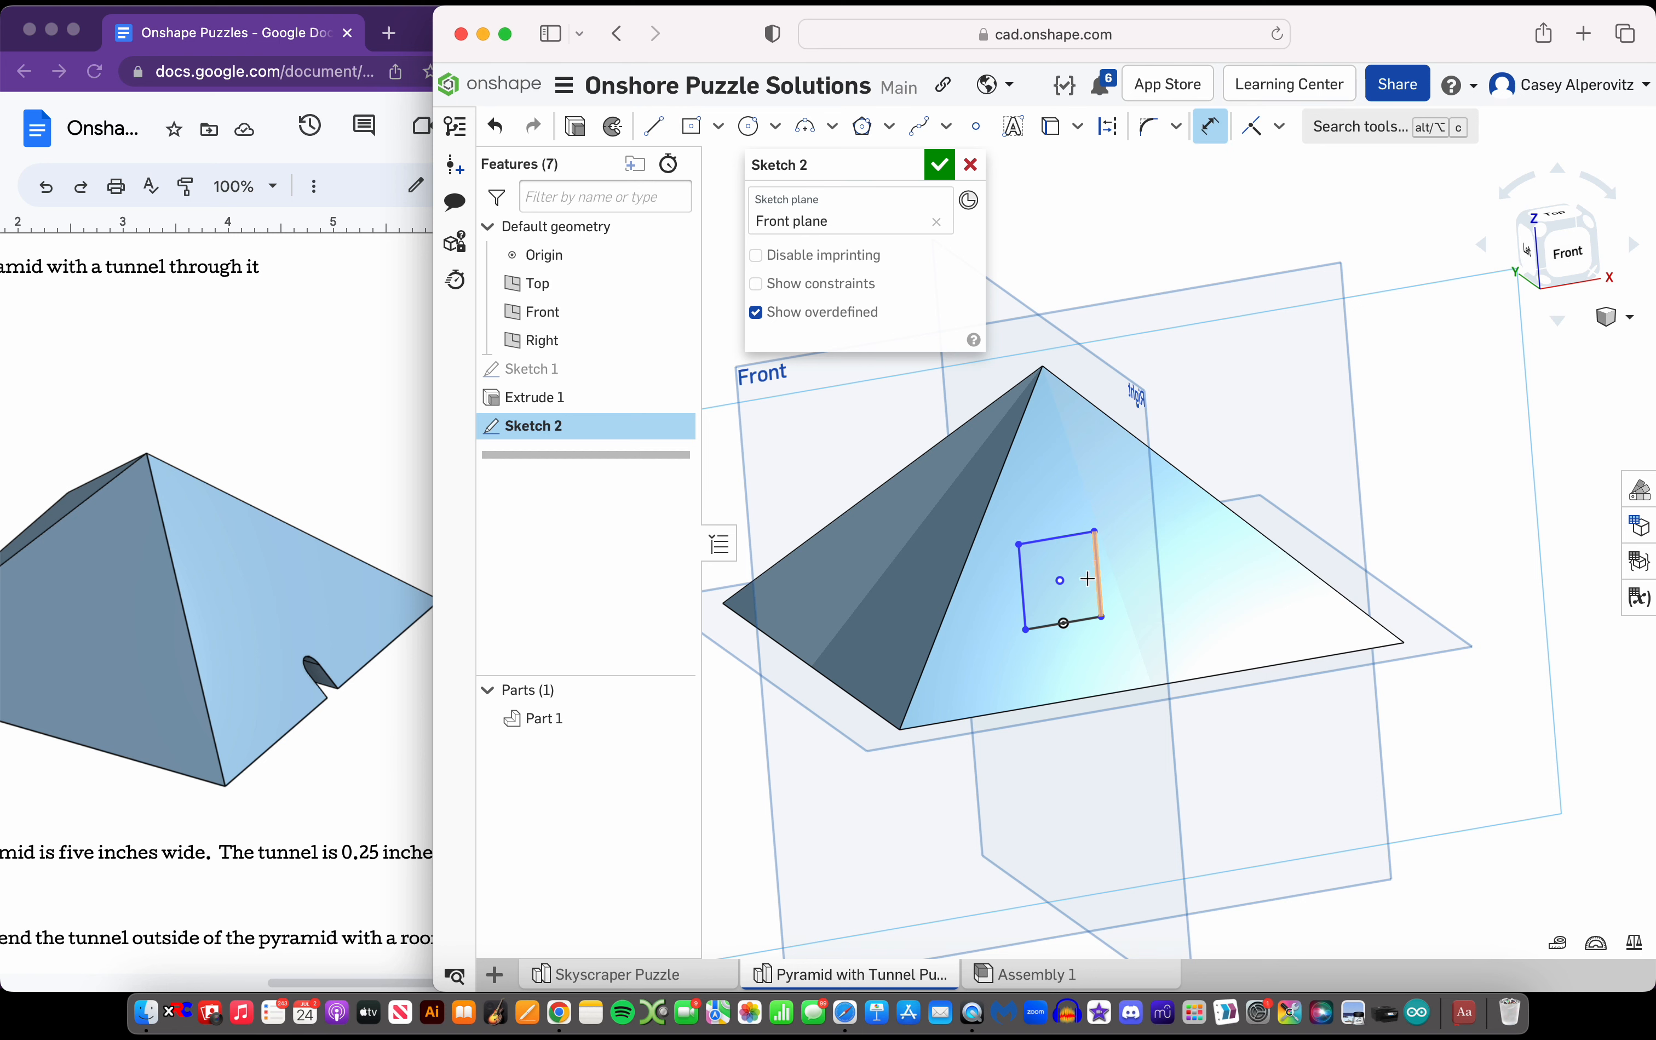
click(1084, 623)
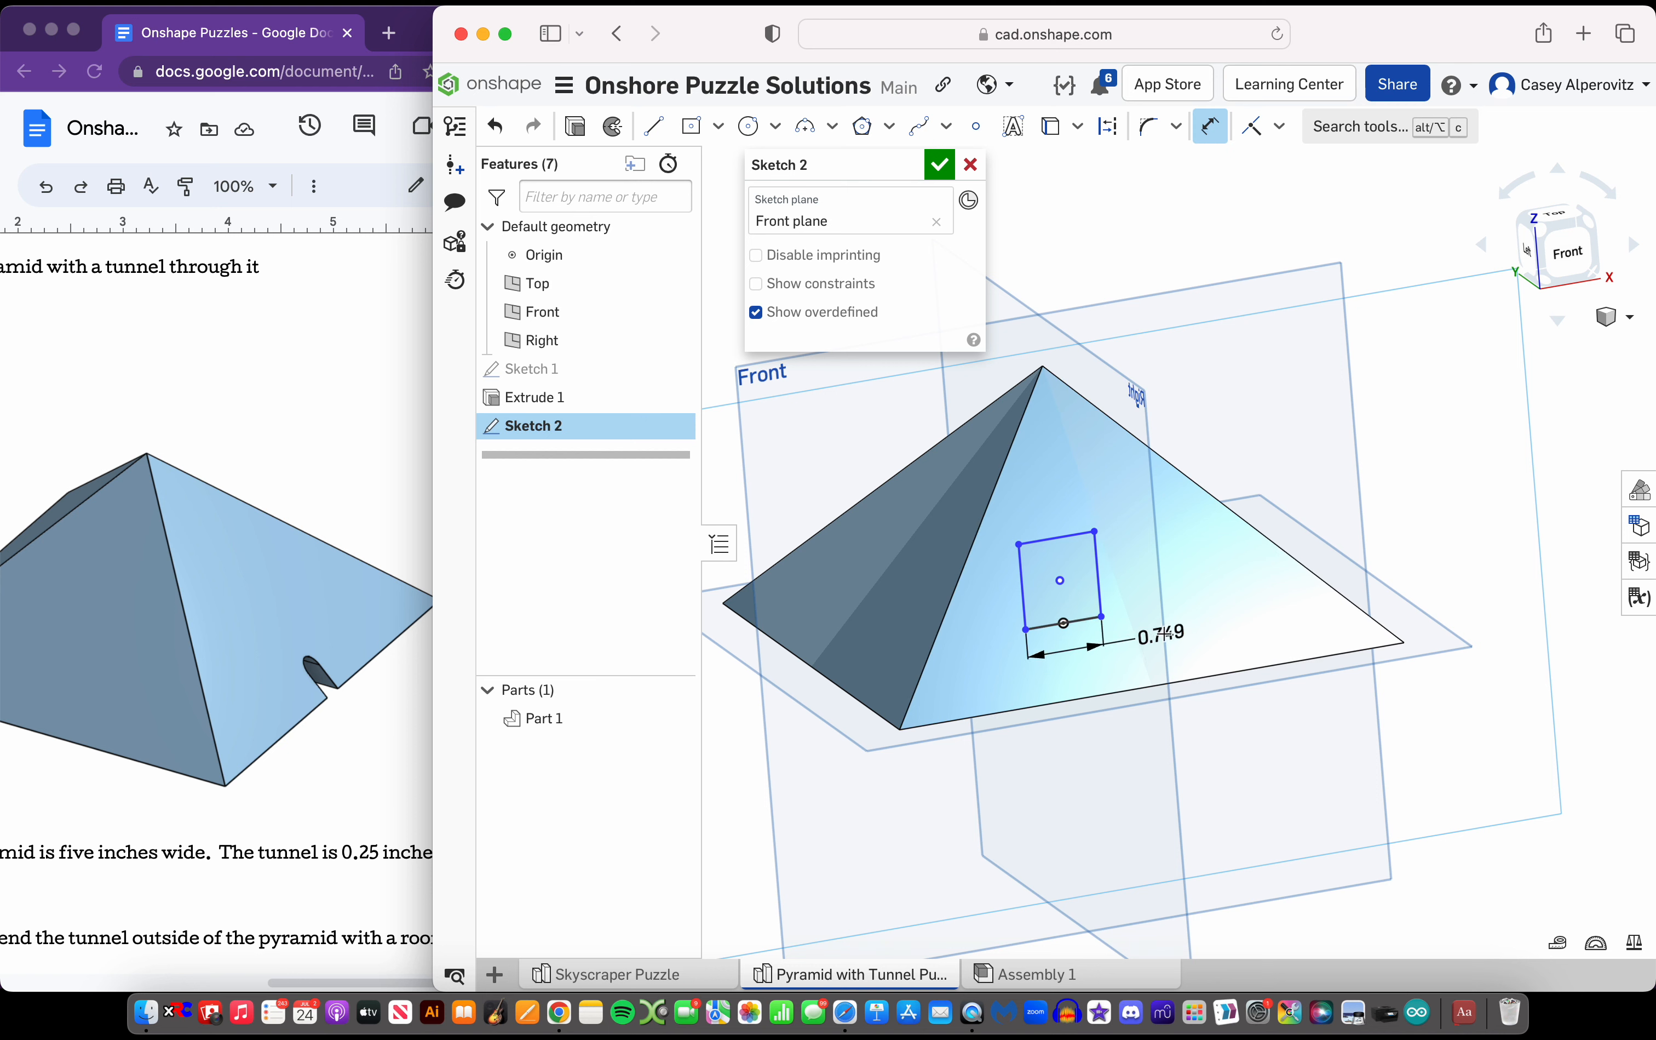
click(1205, 599)
text(0.25)
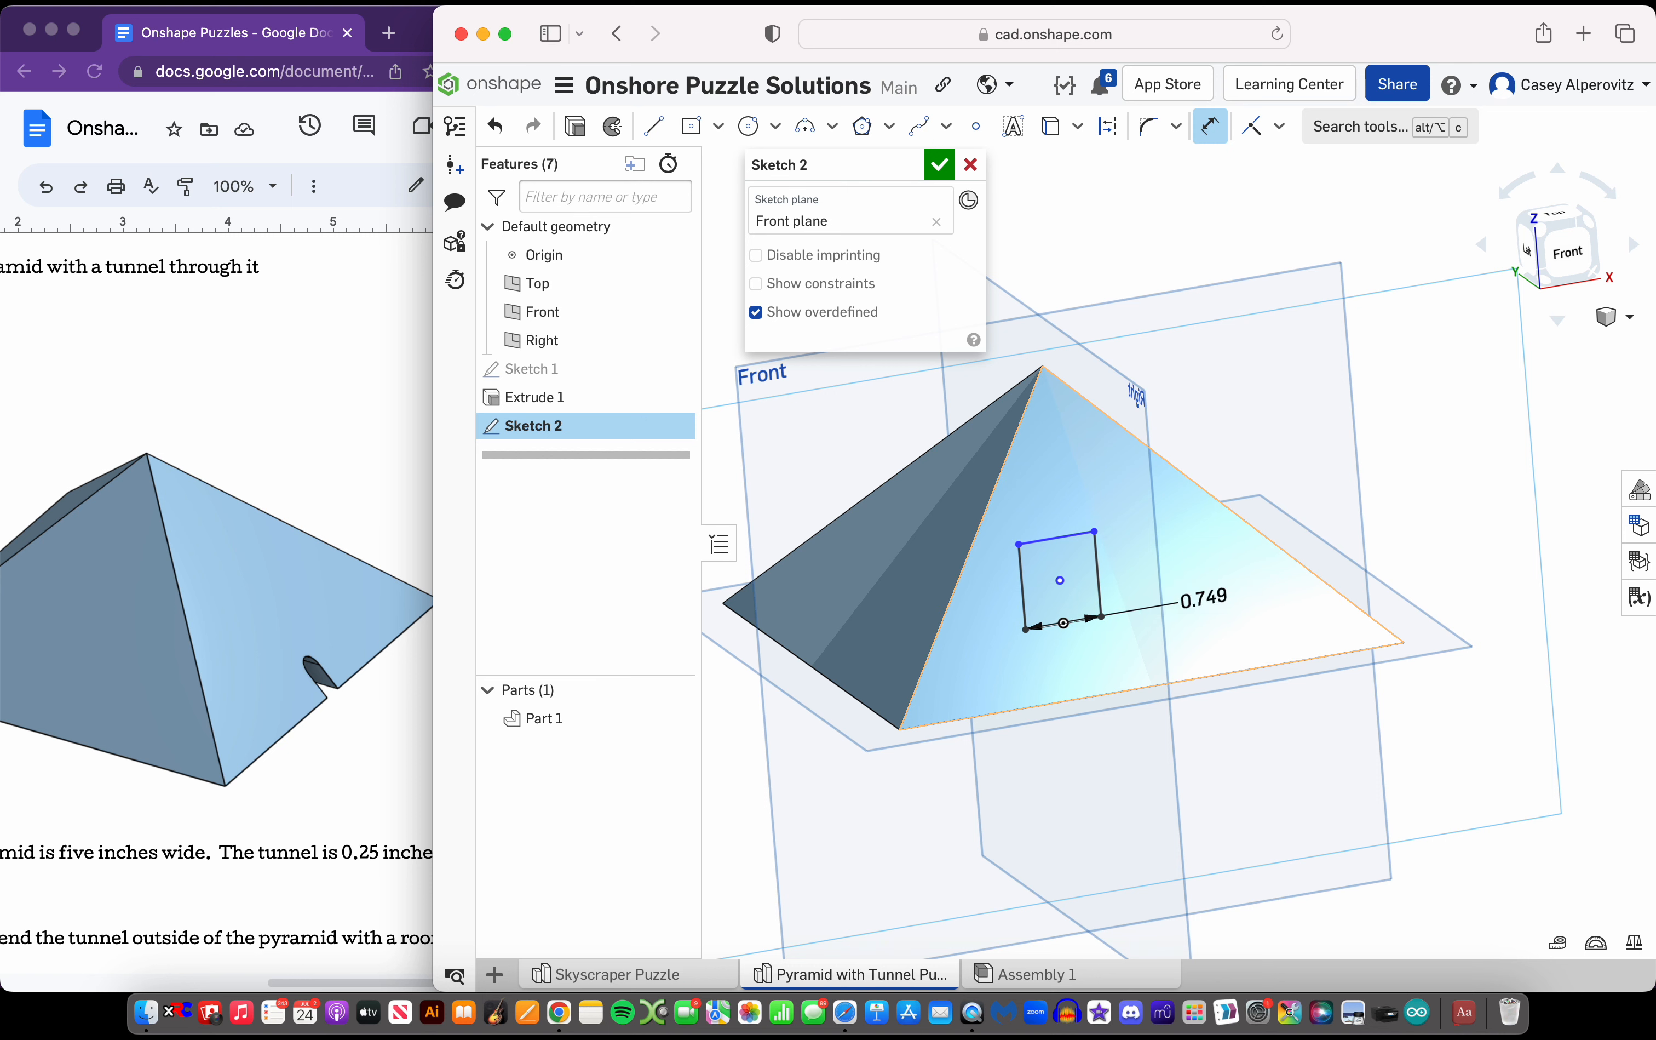
key(Return)
scroll(163, 732, left, 3)
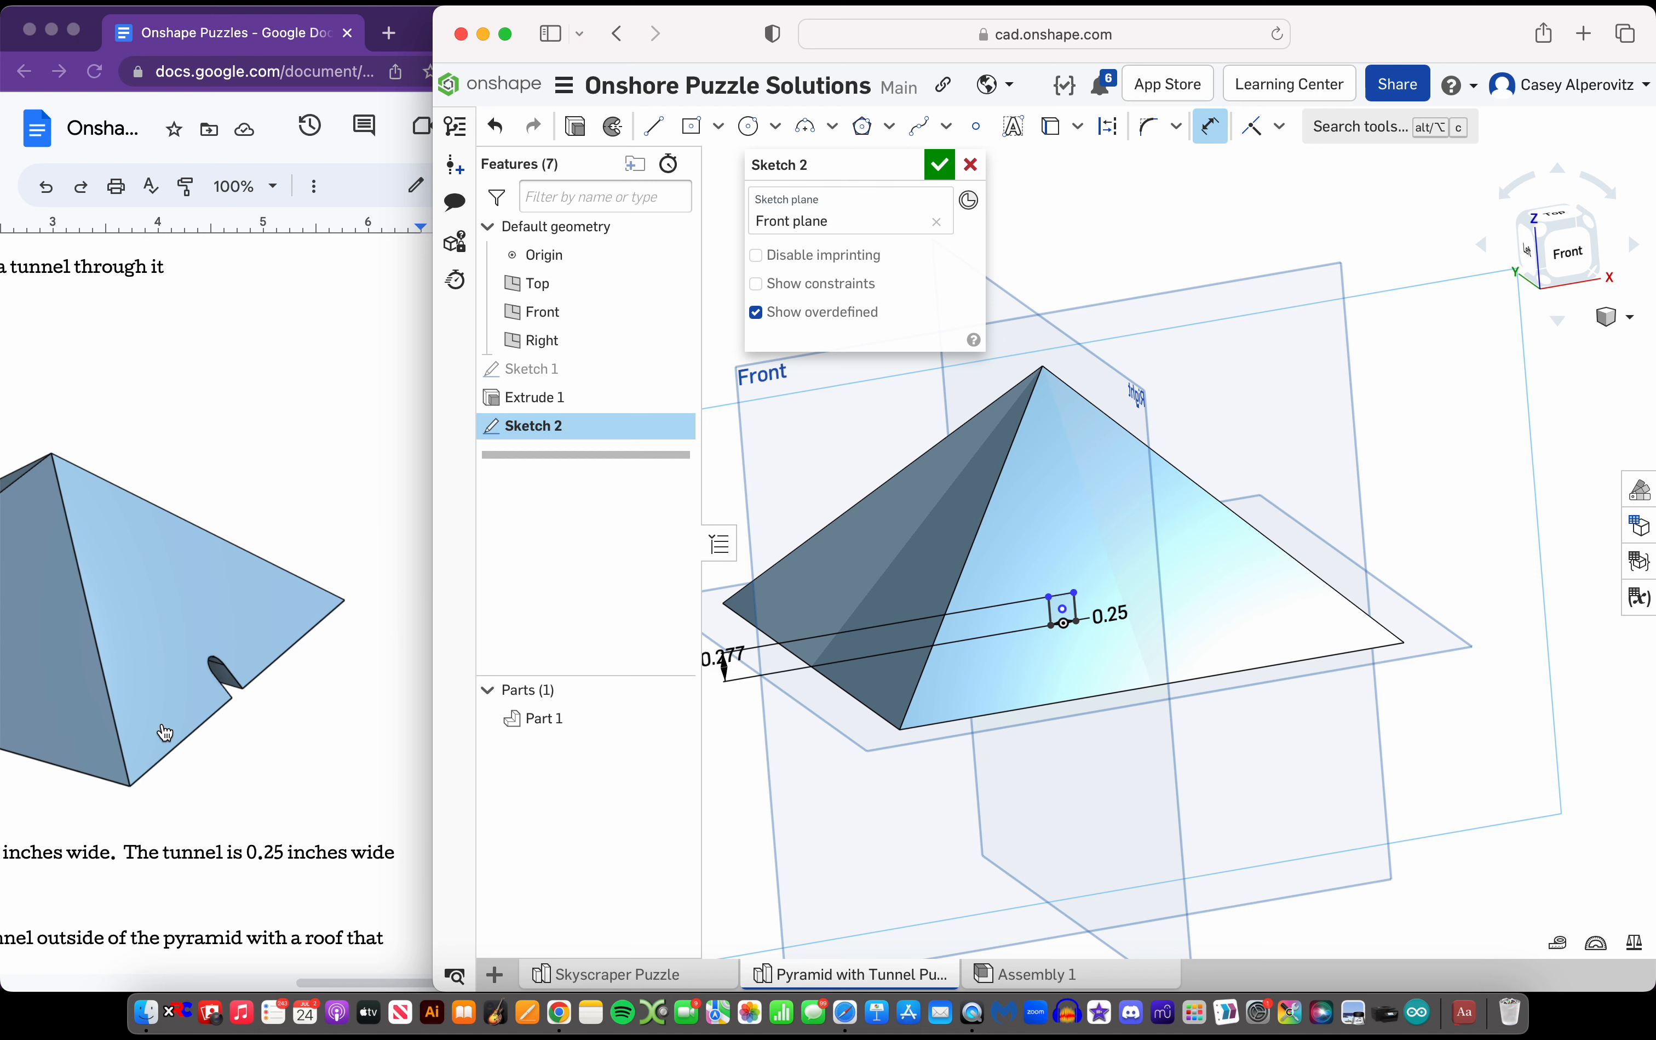
key(Escape)
Try a circle about 0.25 in in diameter centred on the midpoint of the rectangle's upper edge, and undo it
scroll(1157, 554, up, 5)
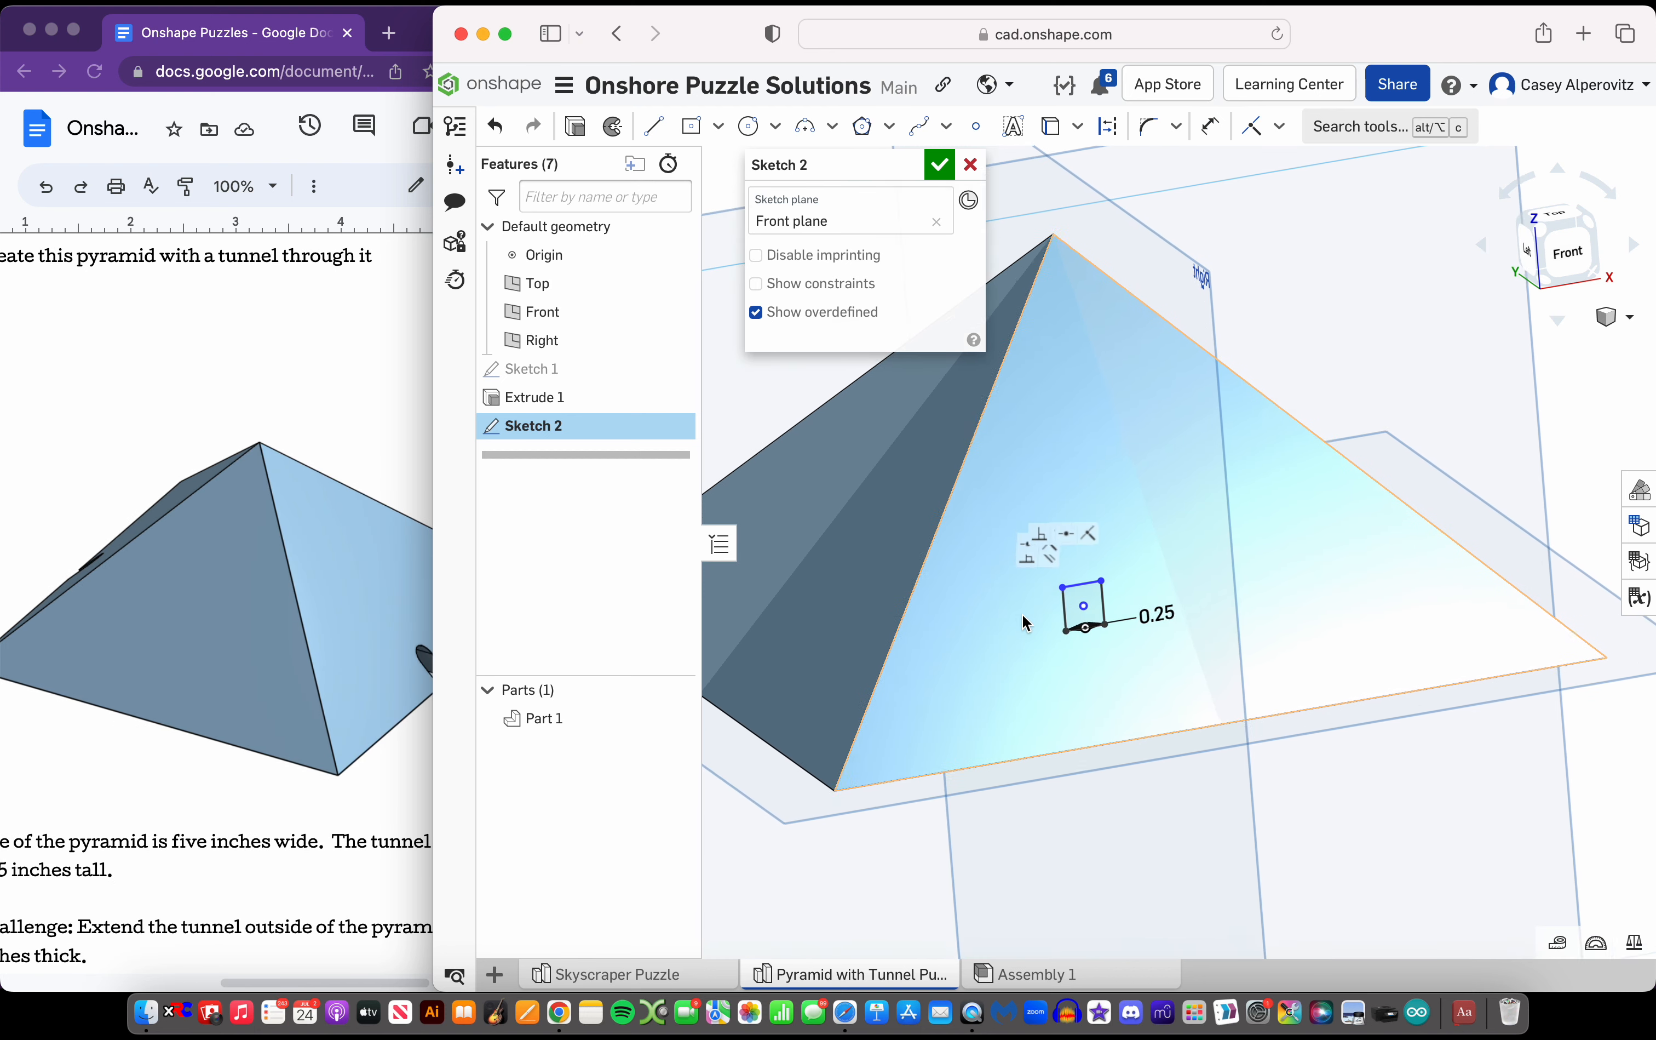
click(748, 126)
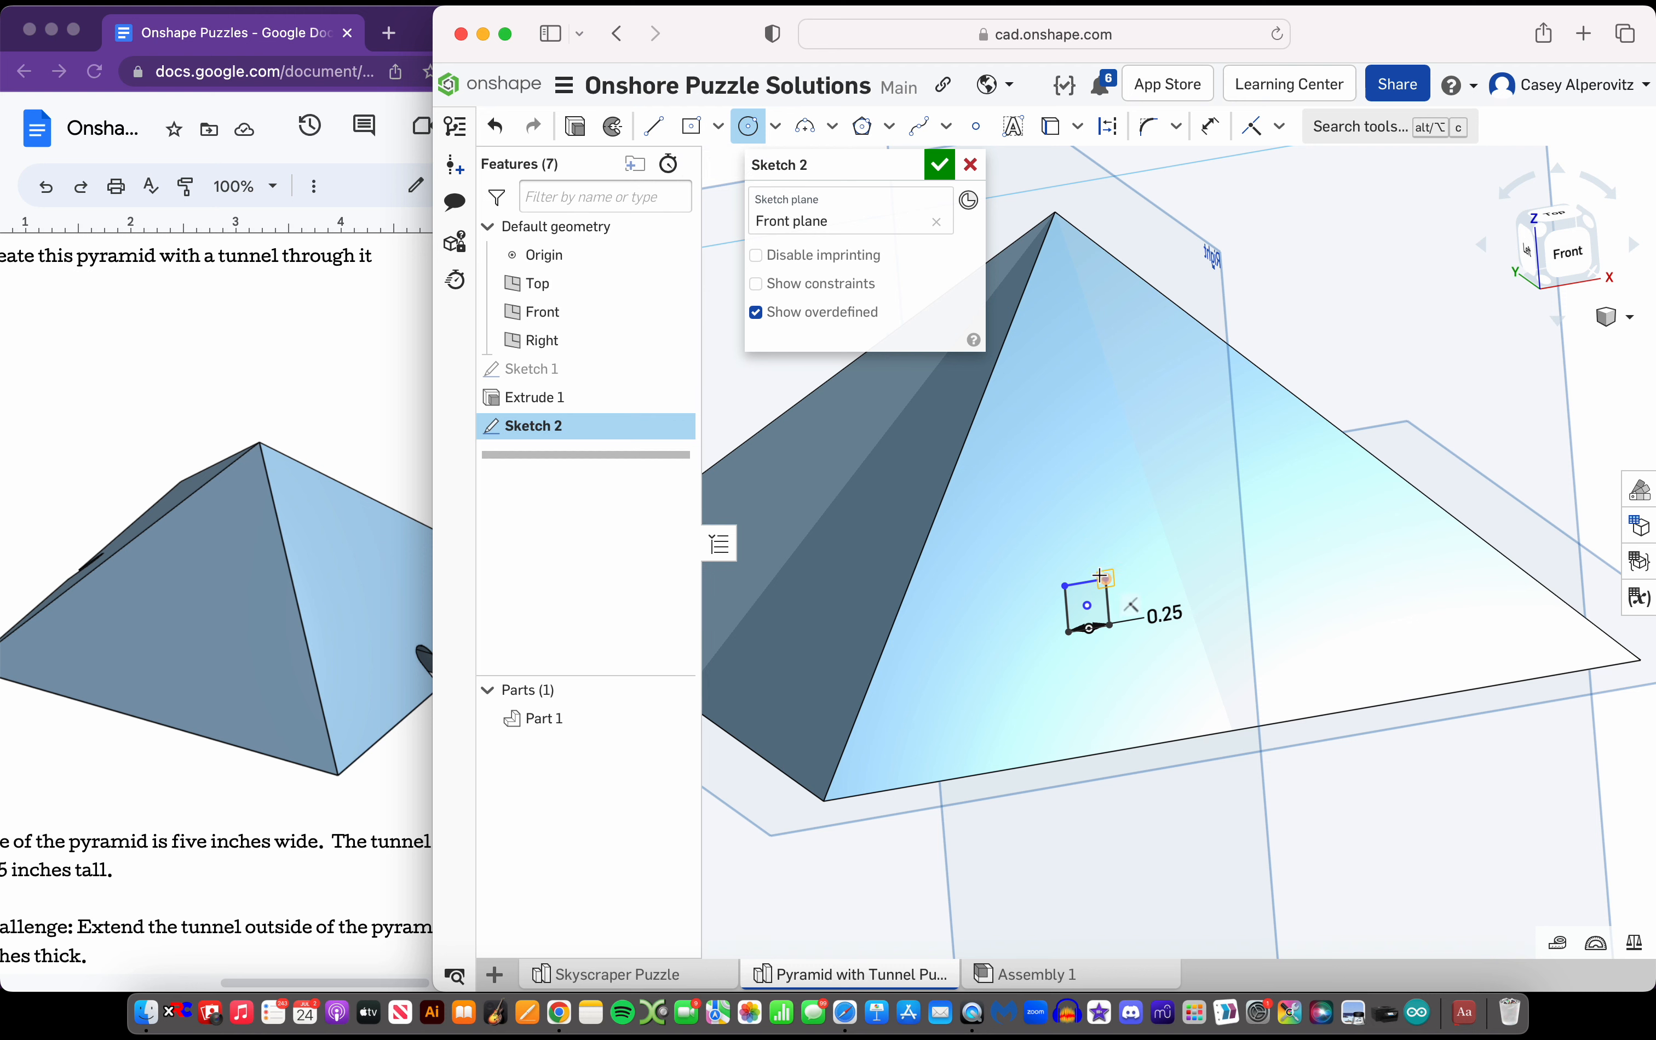
scroll(1099, 575, up, 3)
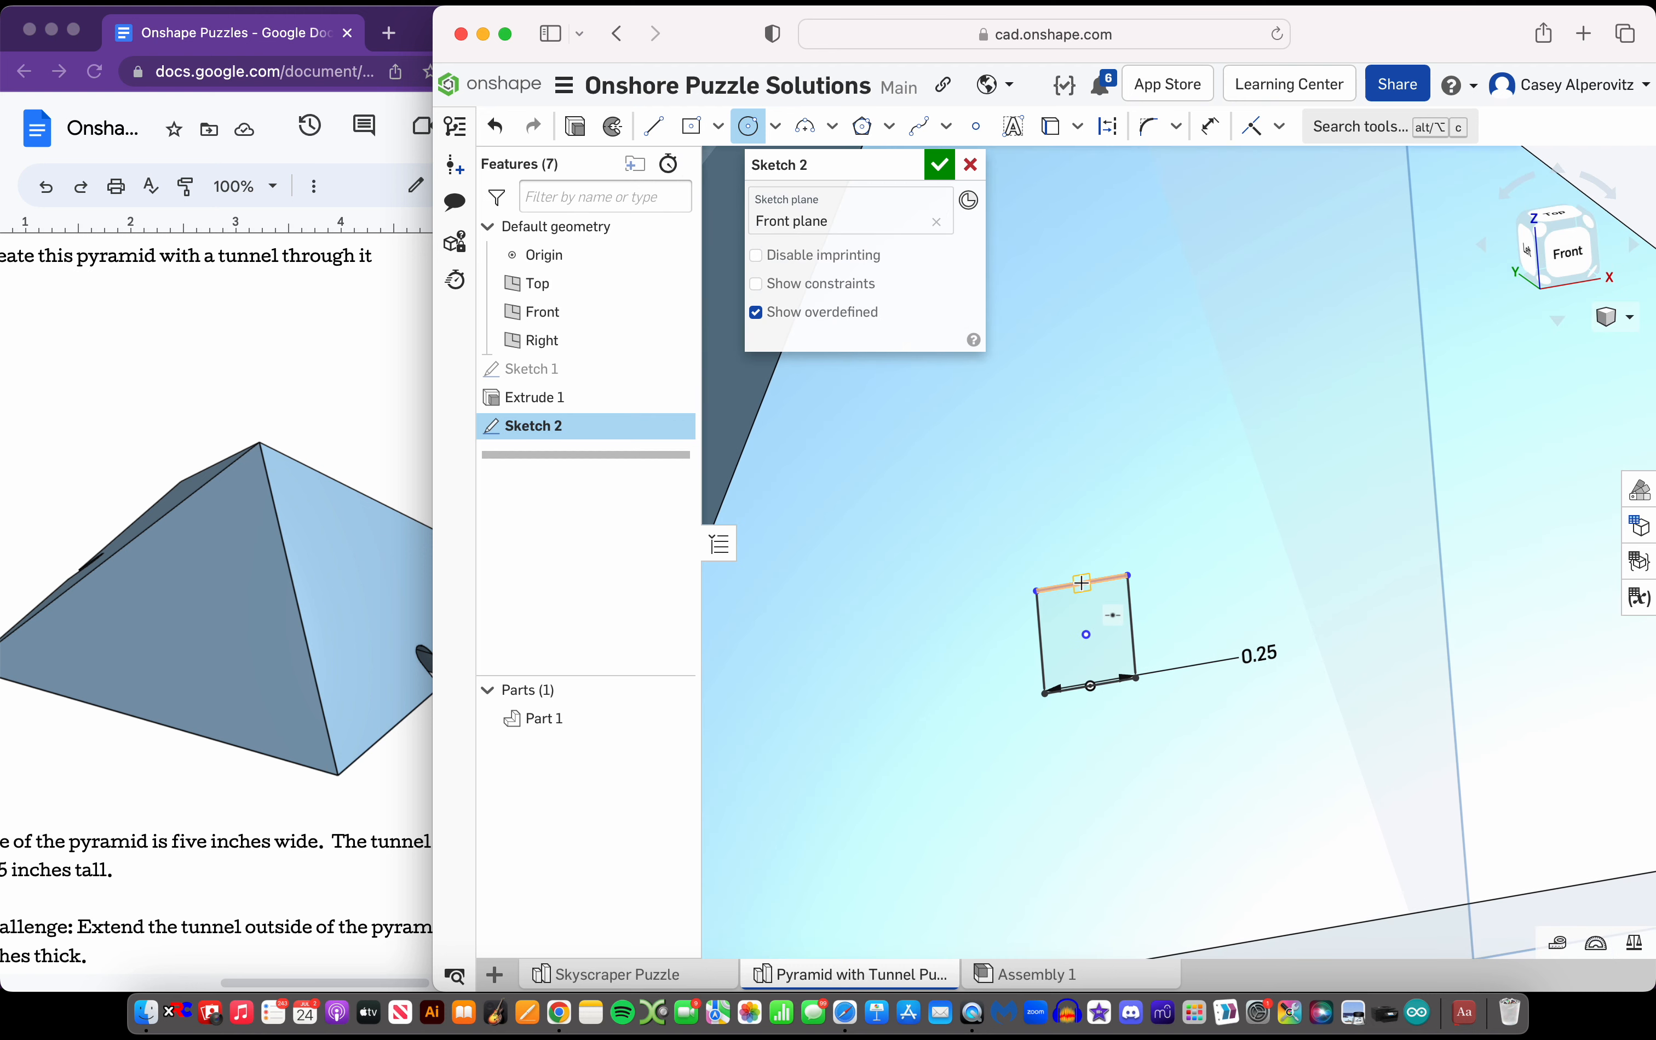
click(1082, 582)
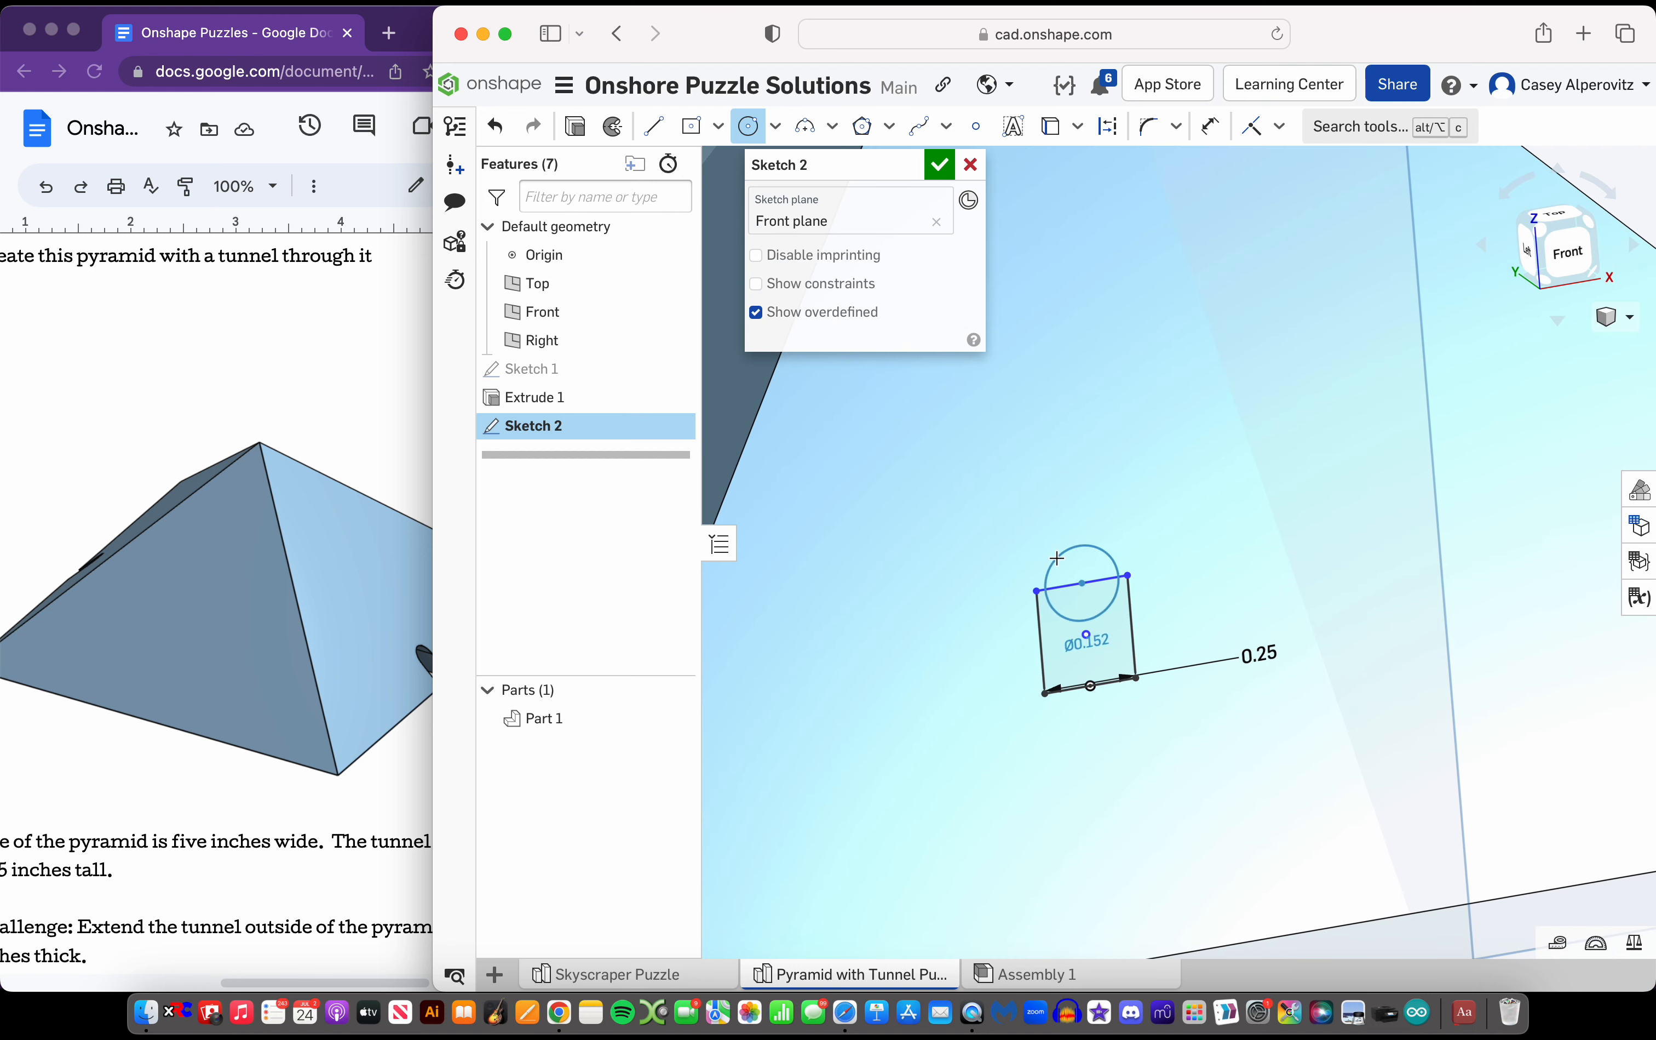
click(1035, 589)
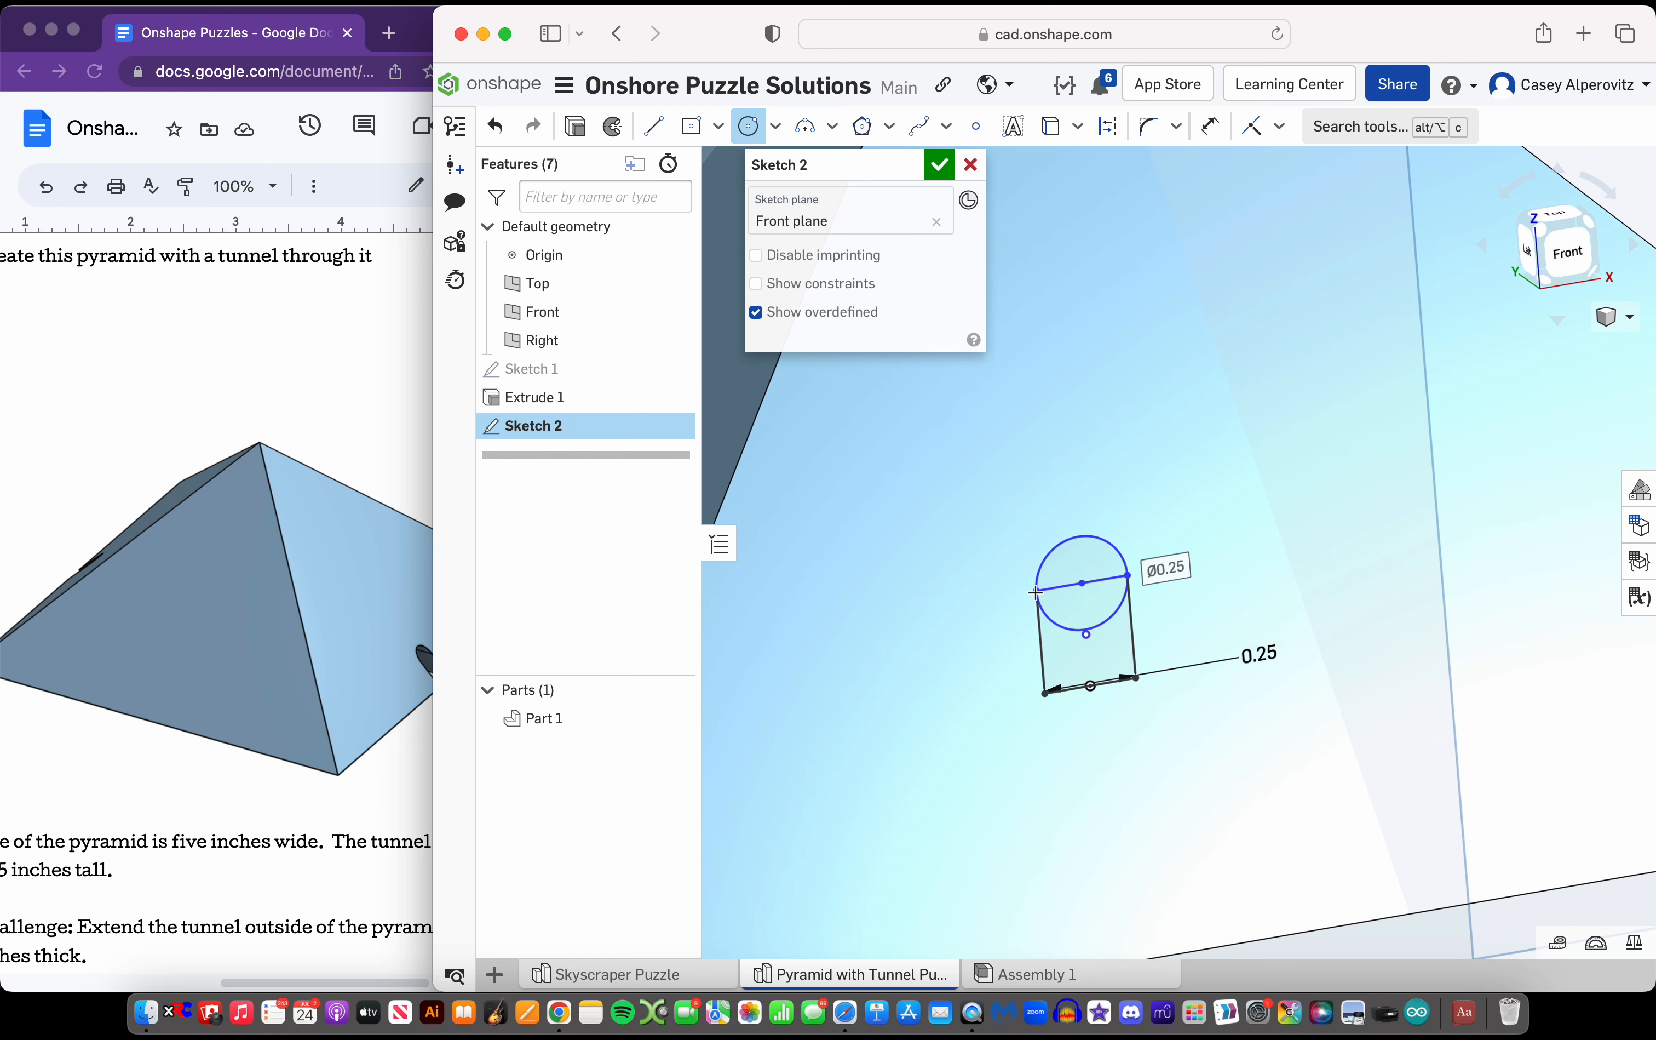
click(777, 127)
click(832, 126)
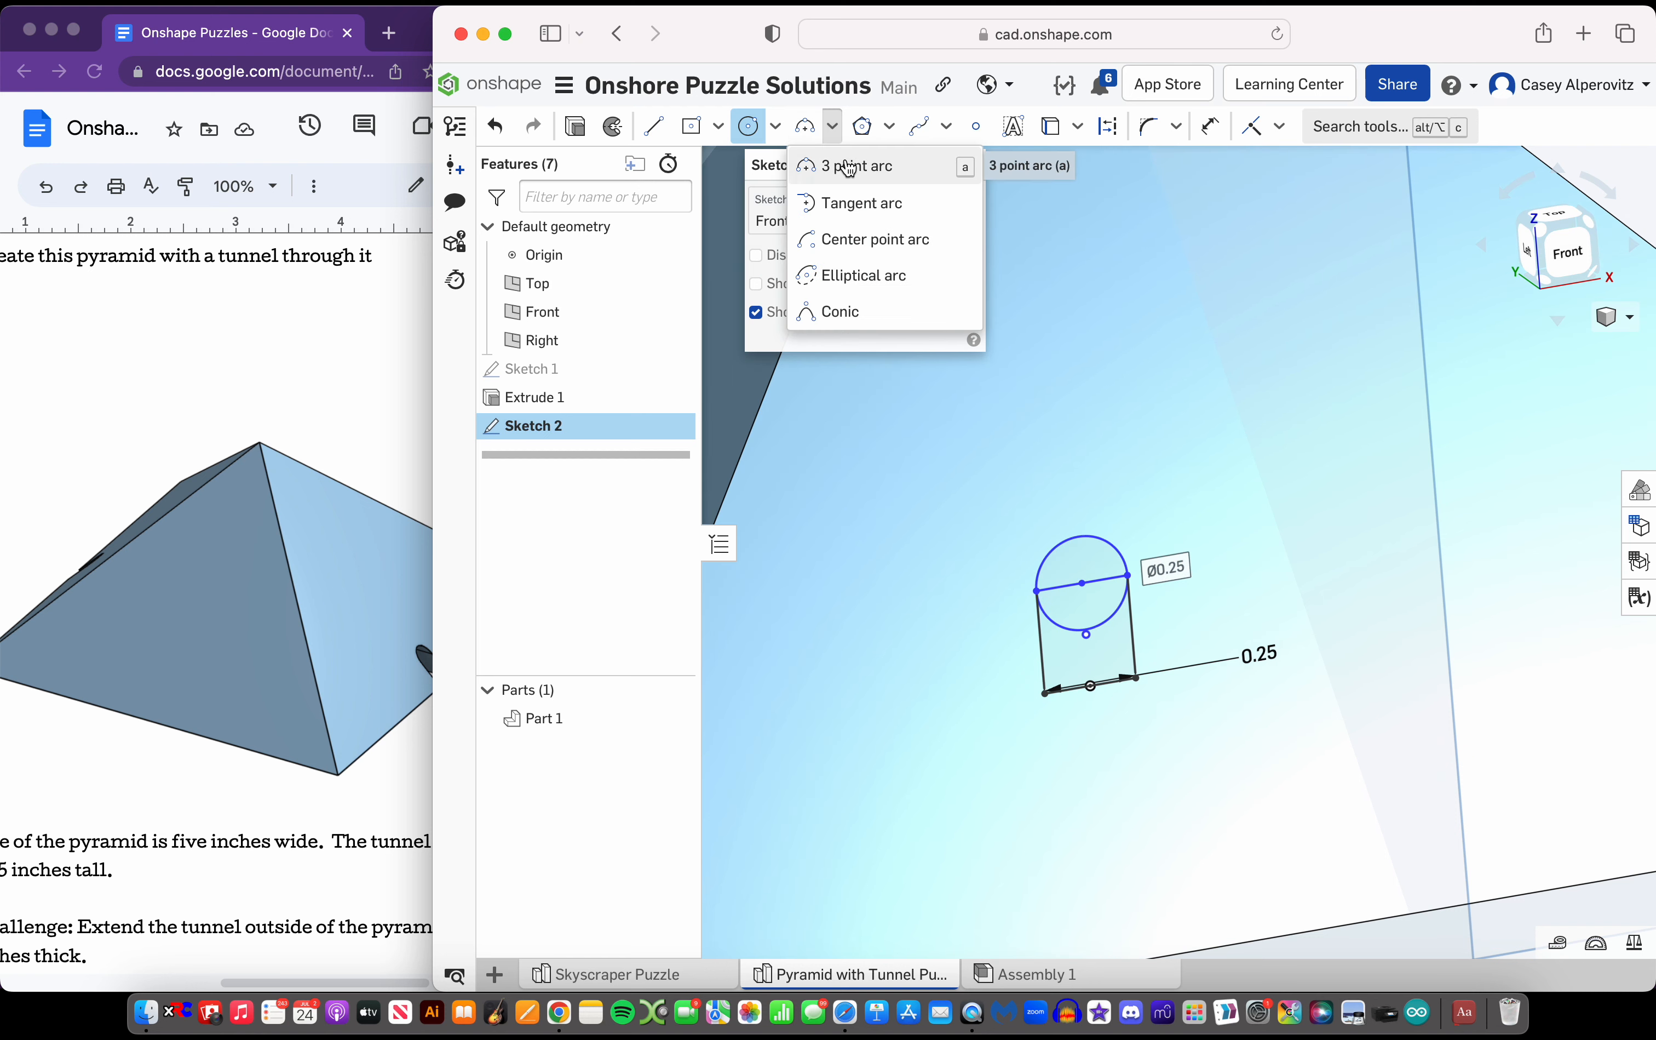
key(super+z)
Draw a 3-point arc between the rectangle's two upper corners and make it tangent to the rectangle's side
click(809, 133)
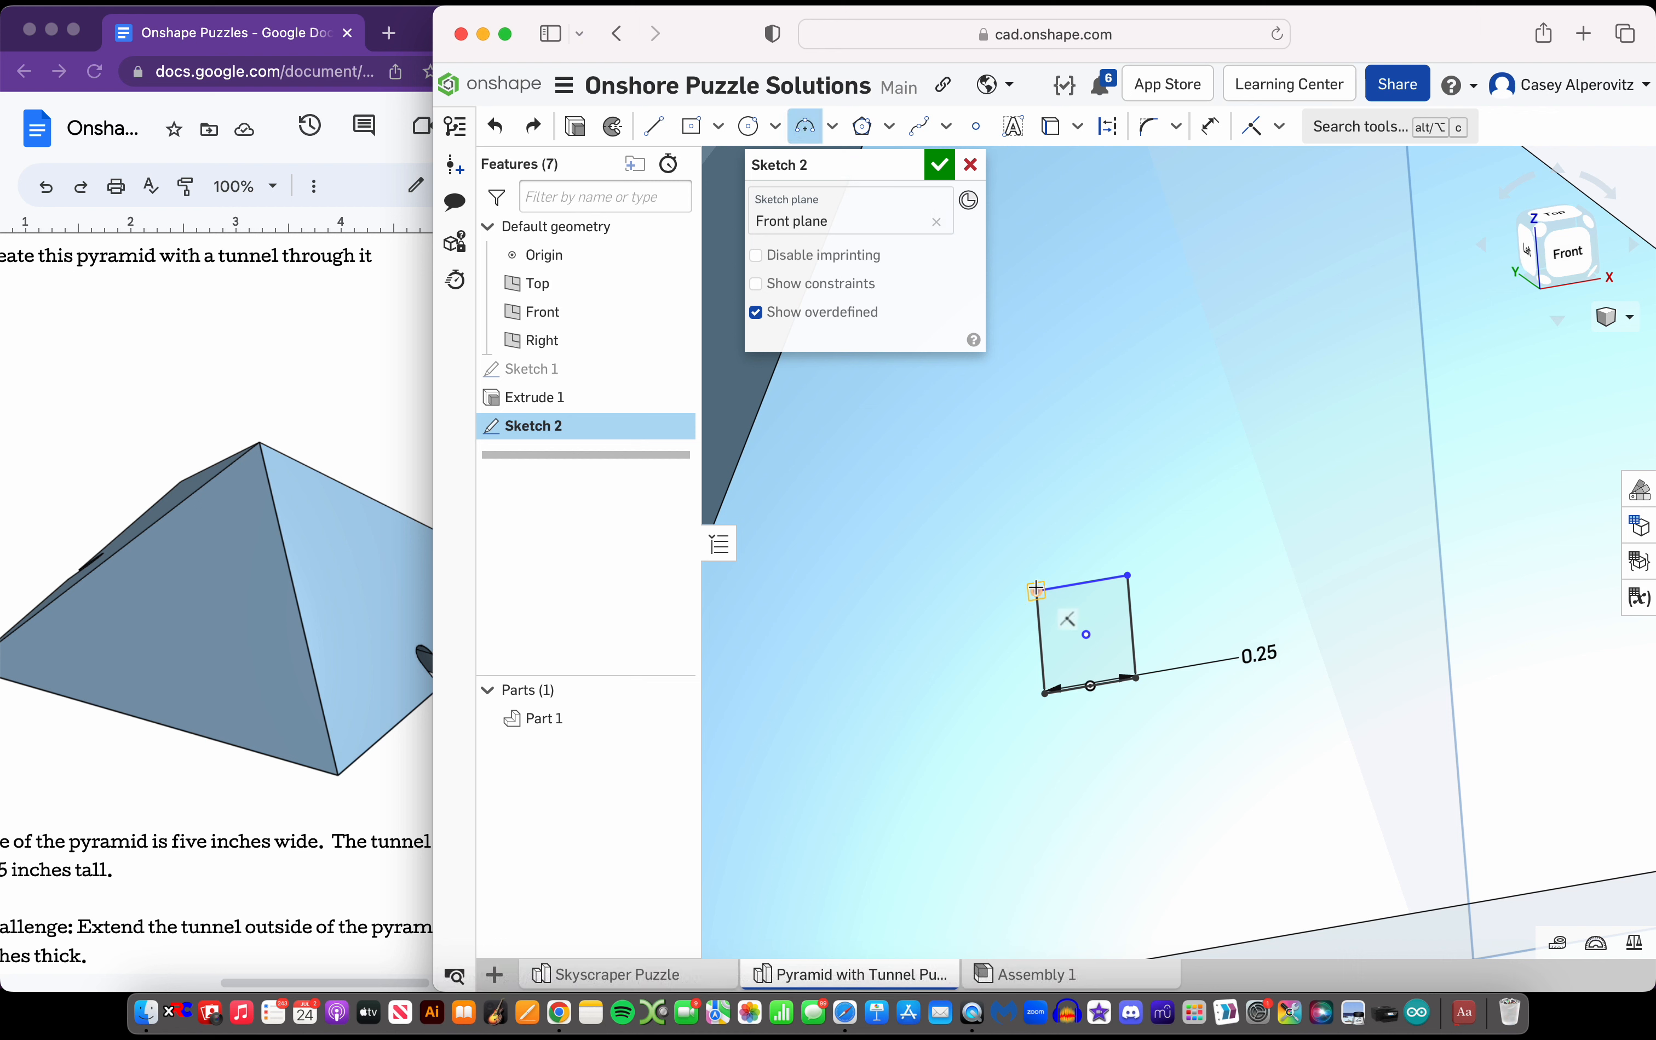
click(834, 131)
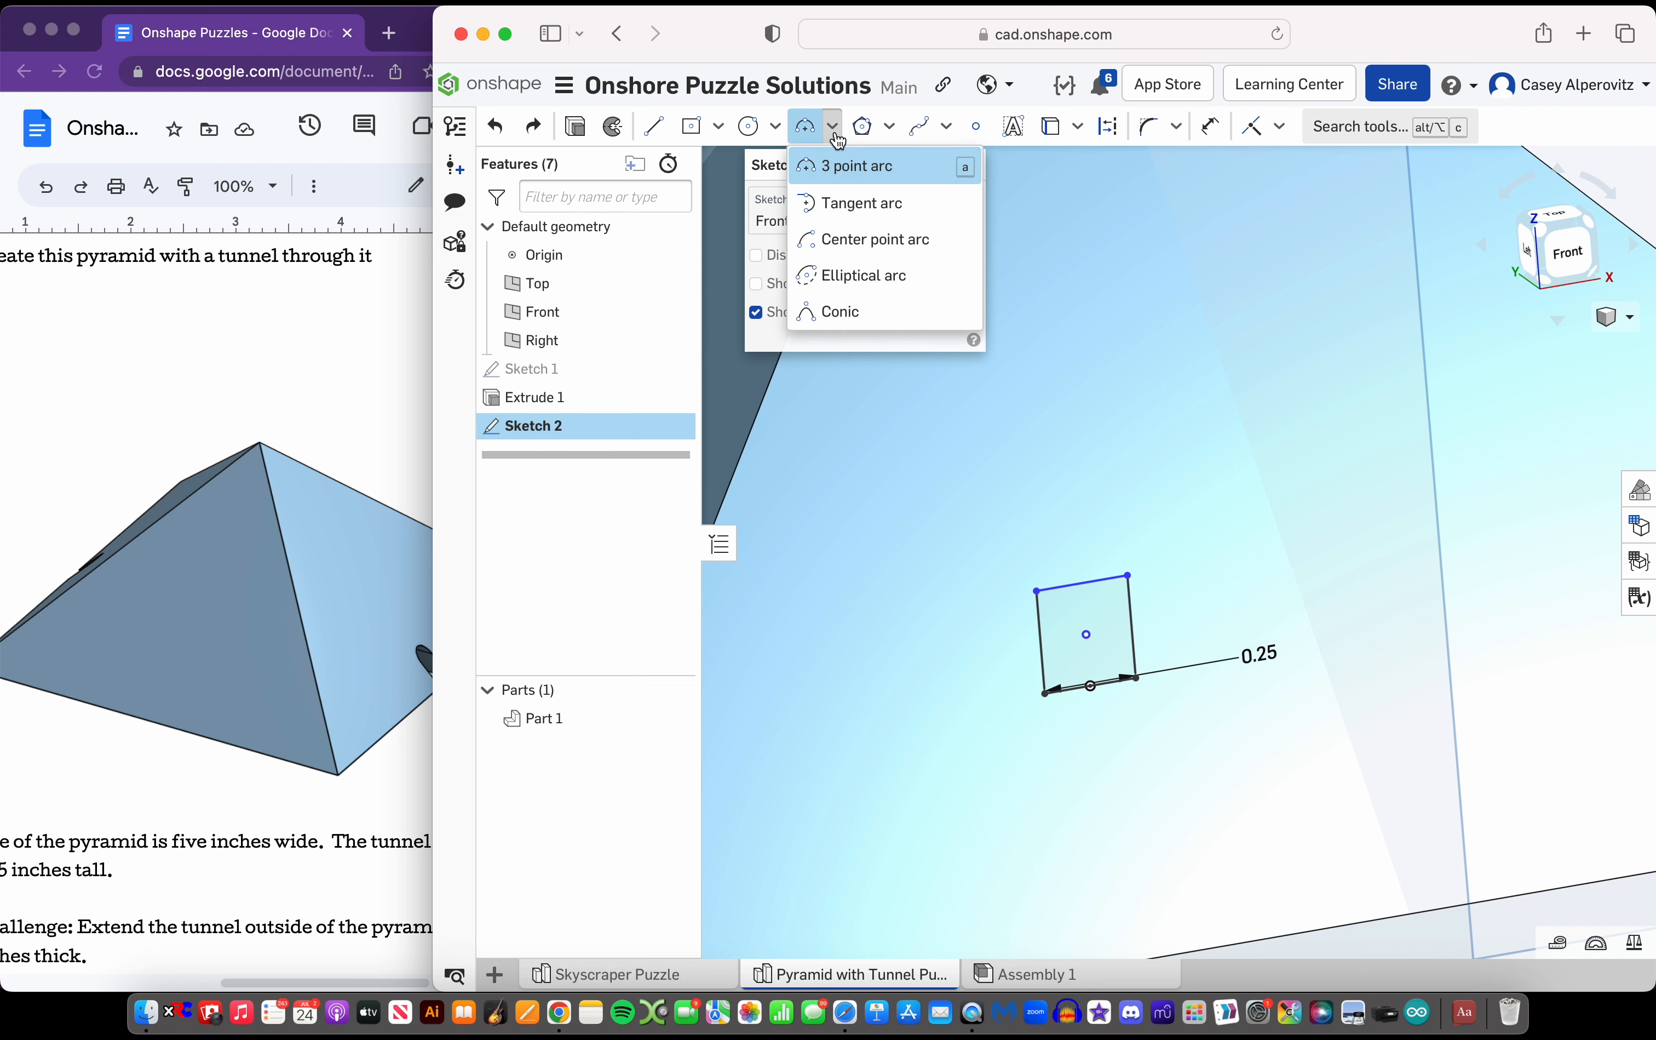
click(852, 166)
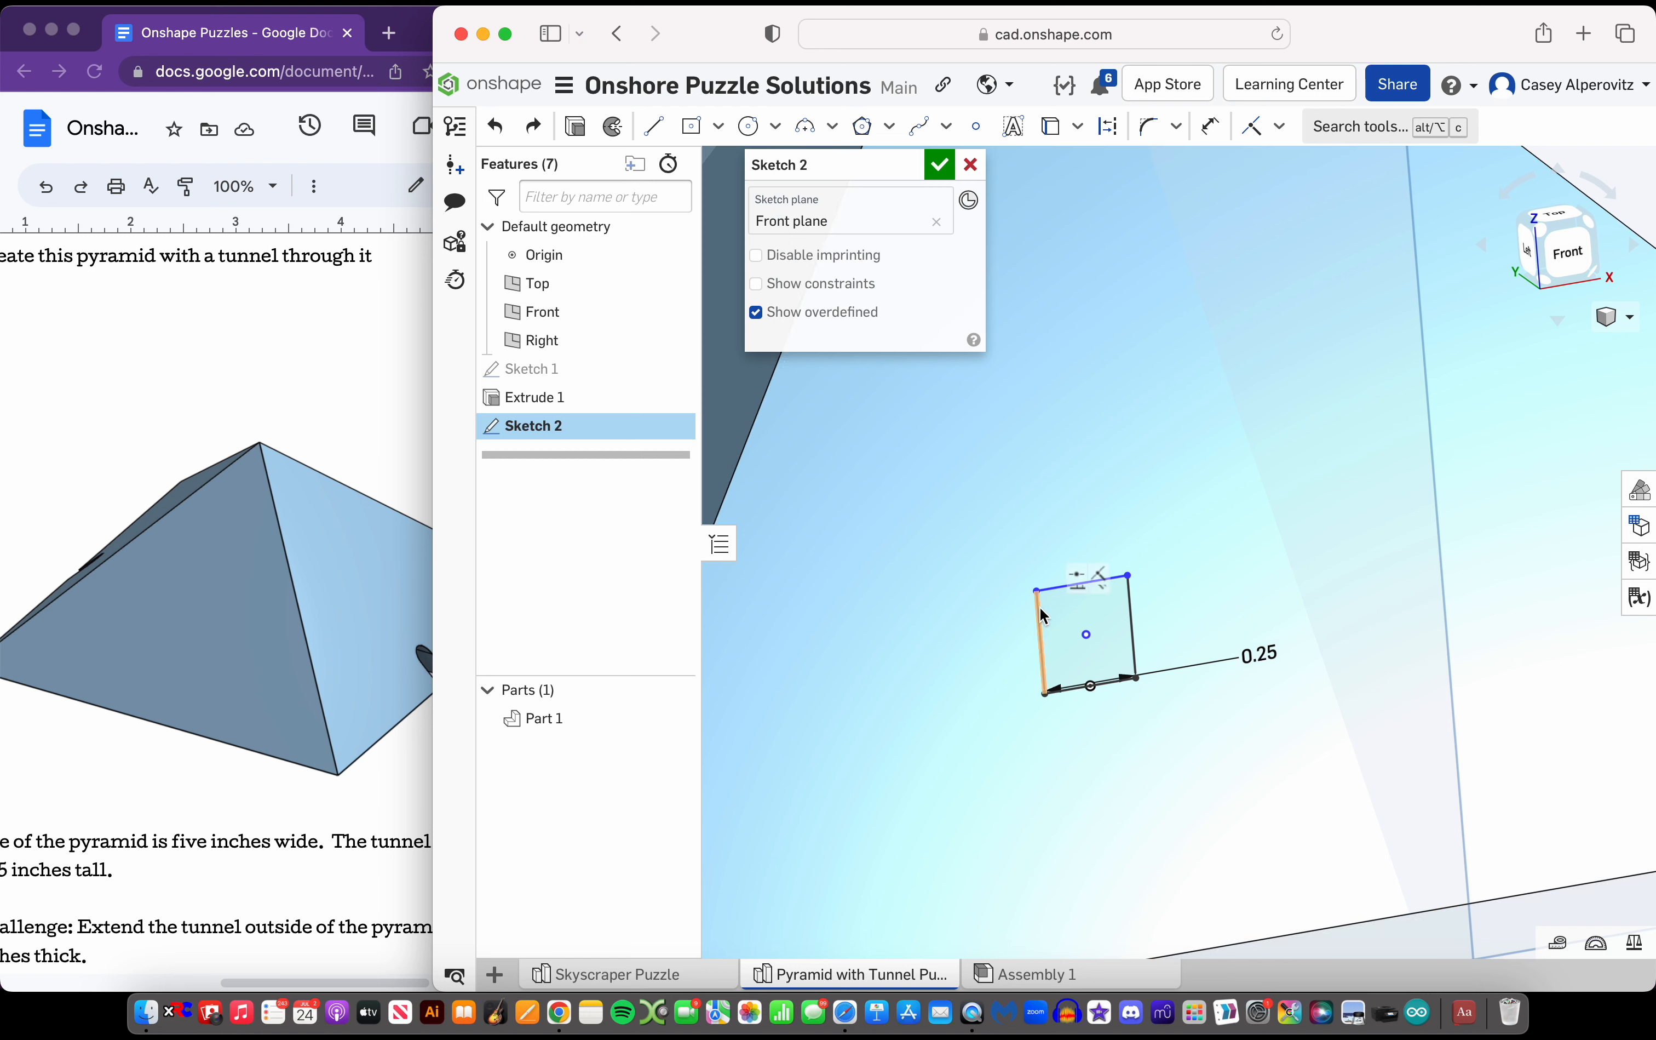
click(806, 129)
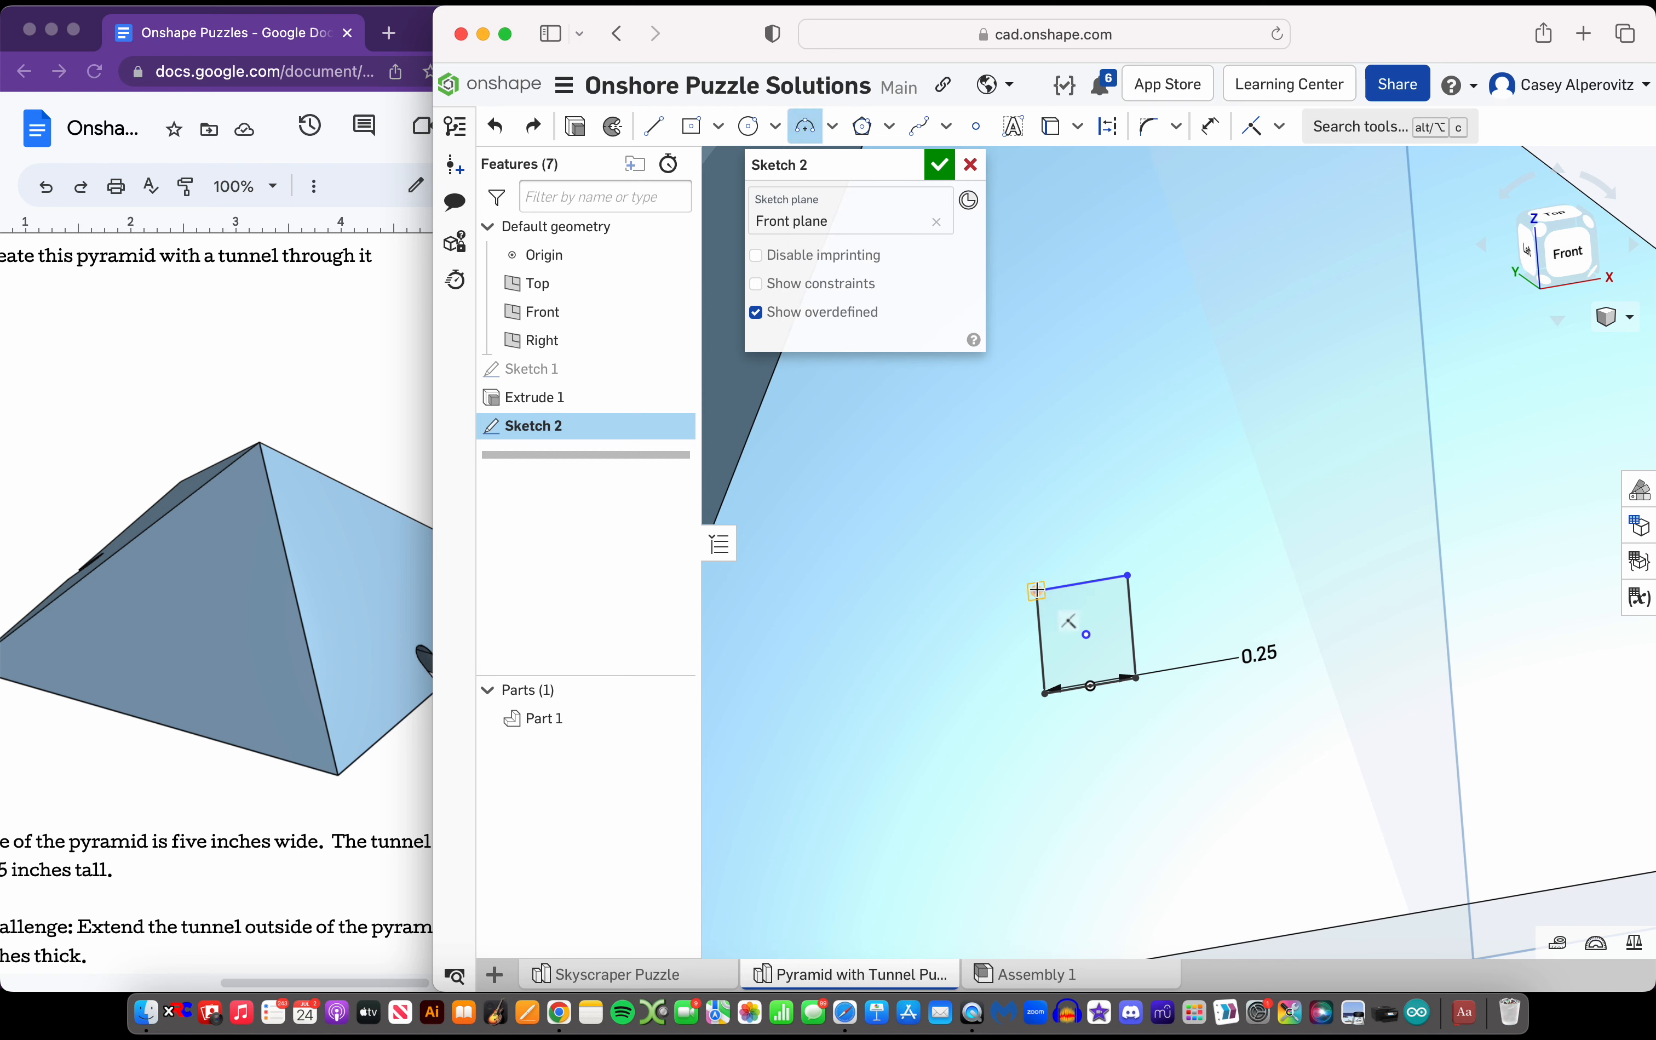
click(1127, 575)
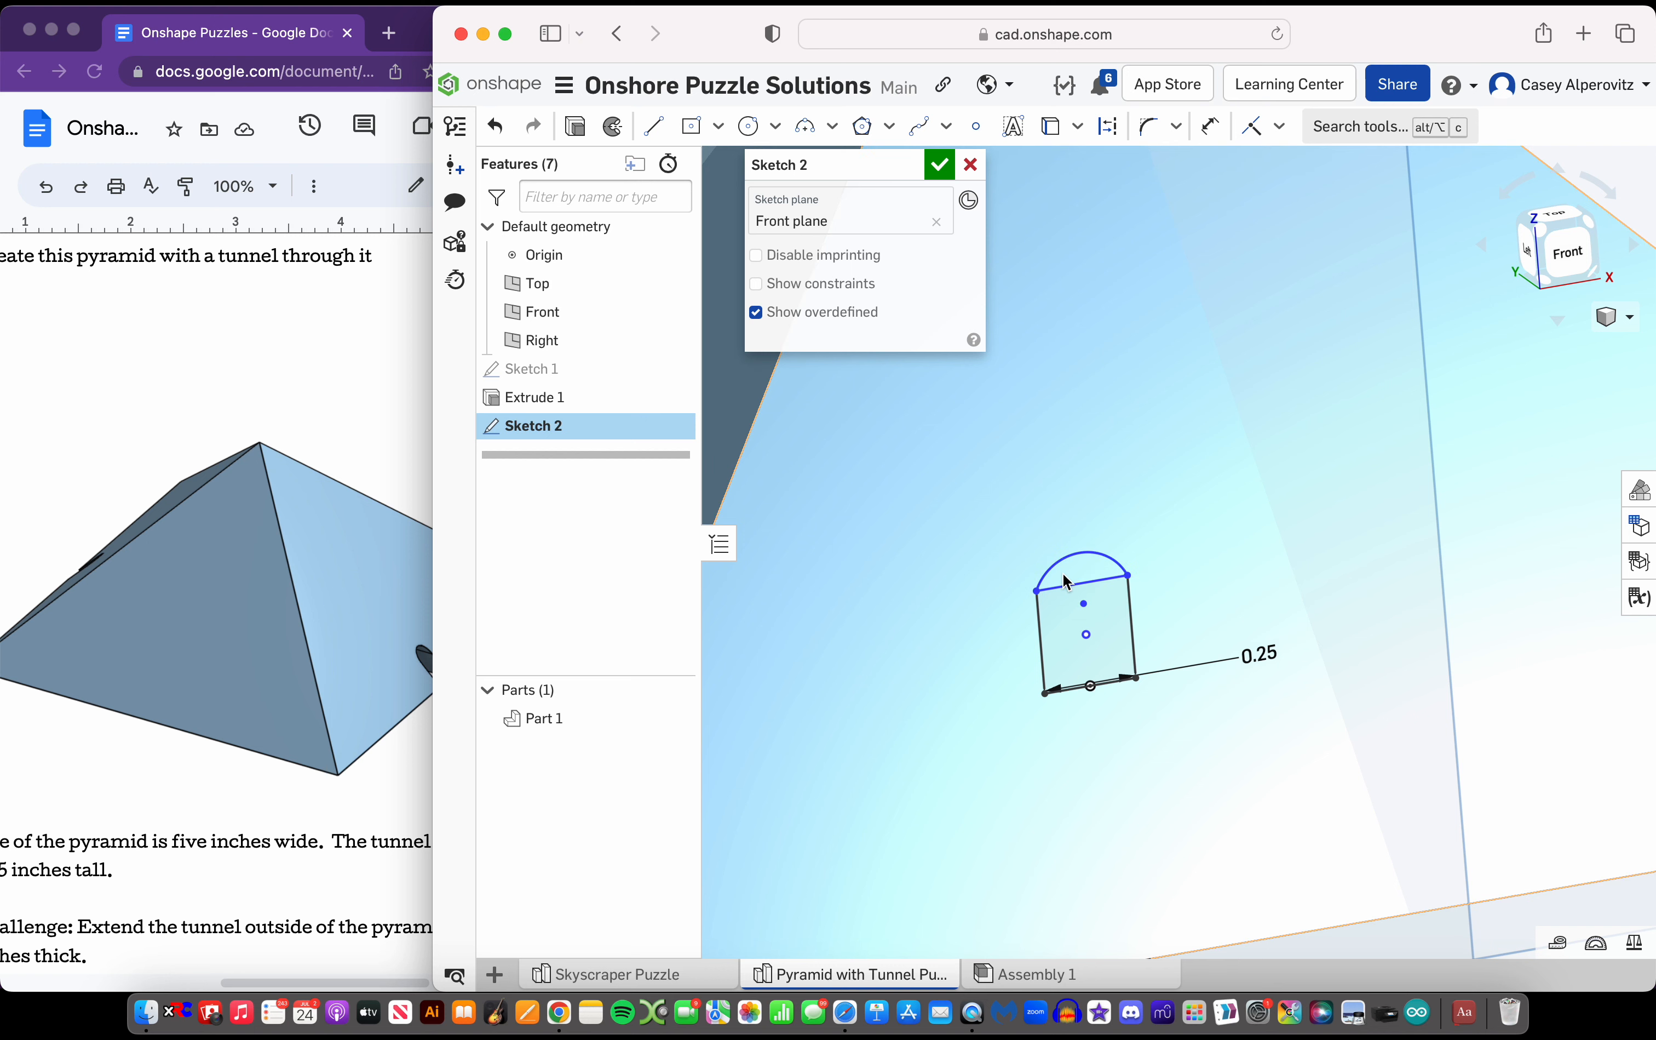
click(1084, 550)
key(Escape)
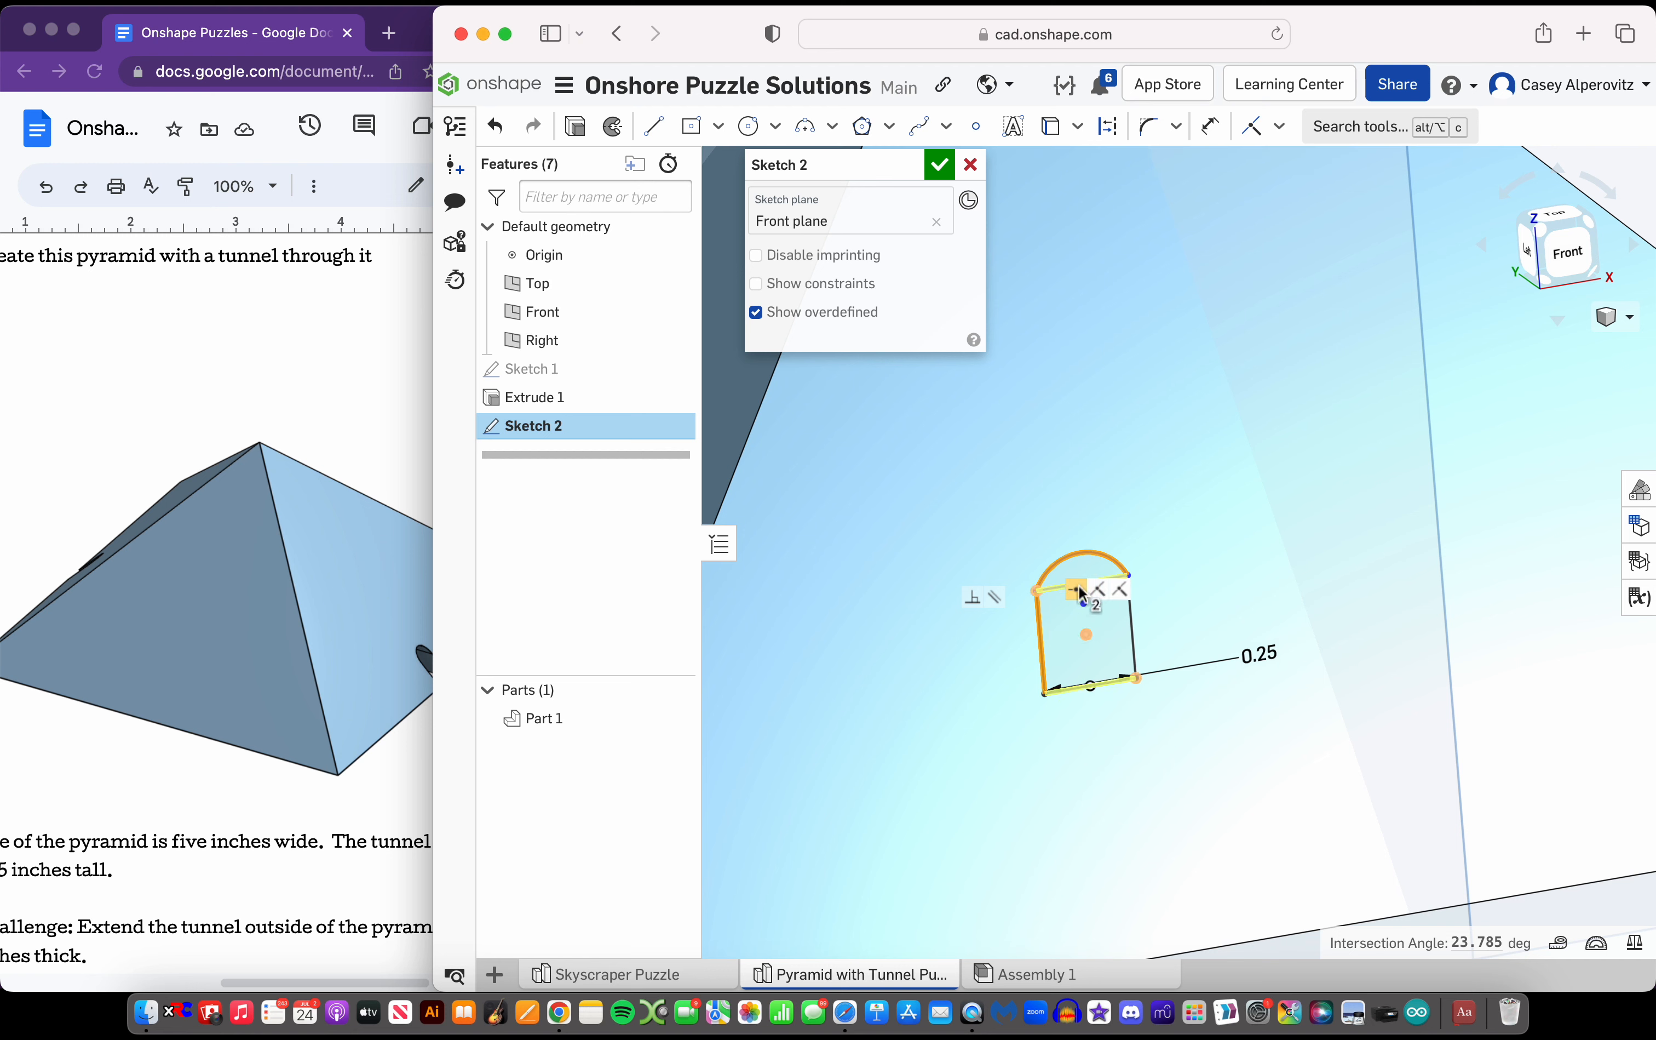
click(1280, 126)
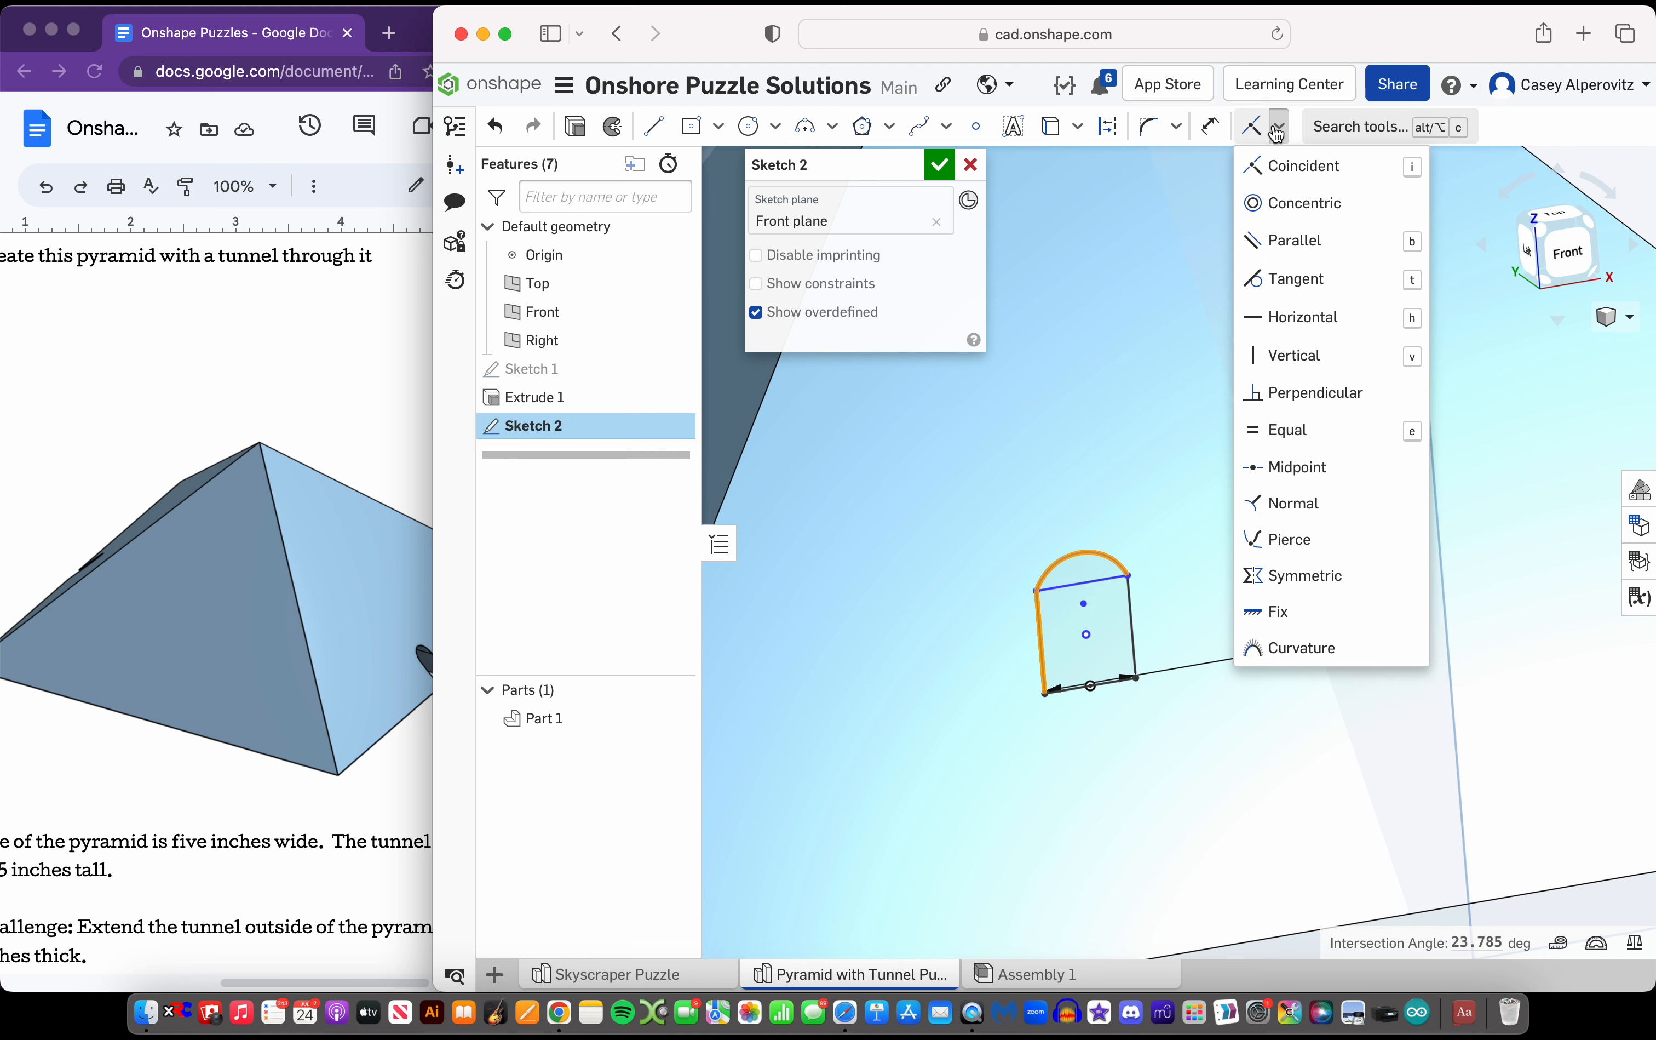
click(1273, 280)
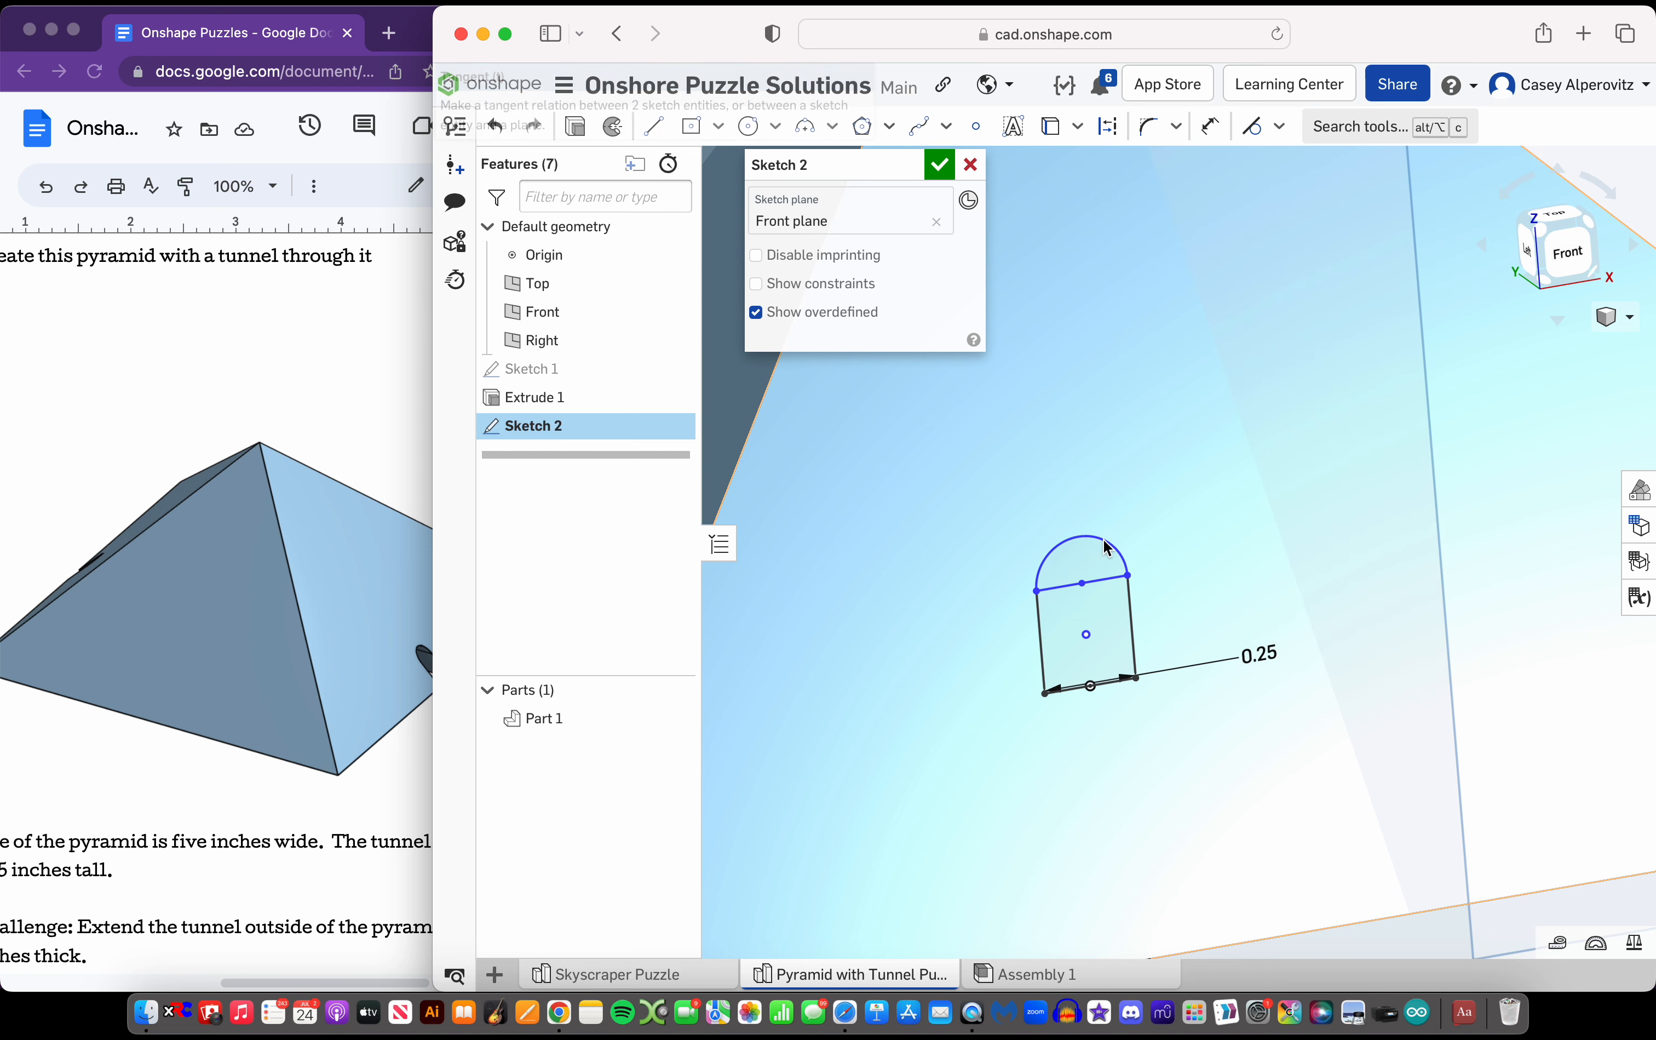
key(m)
click(1082, 536)
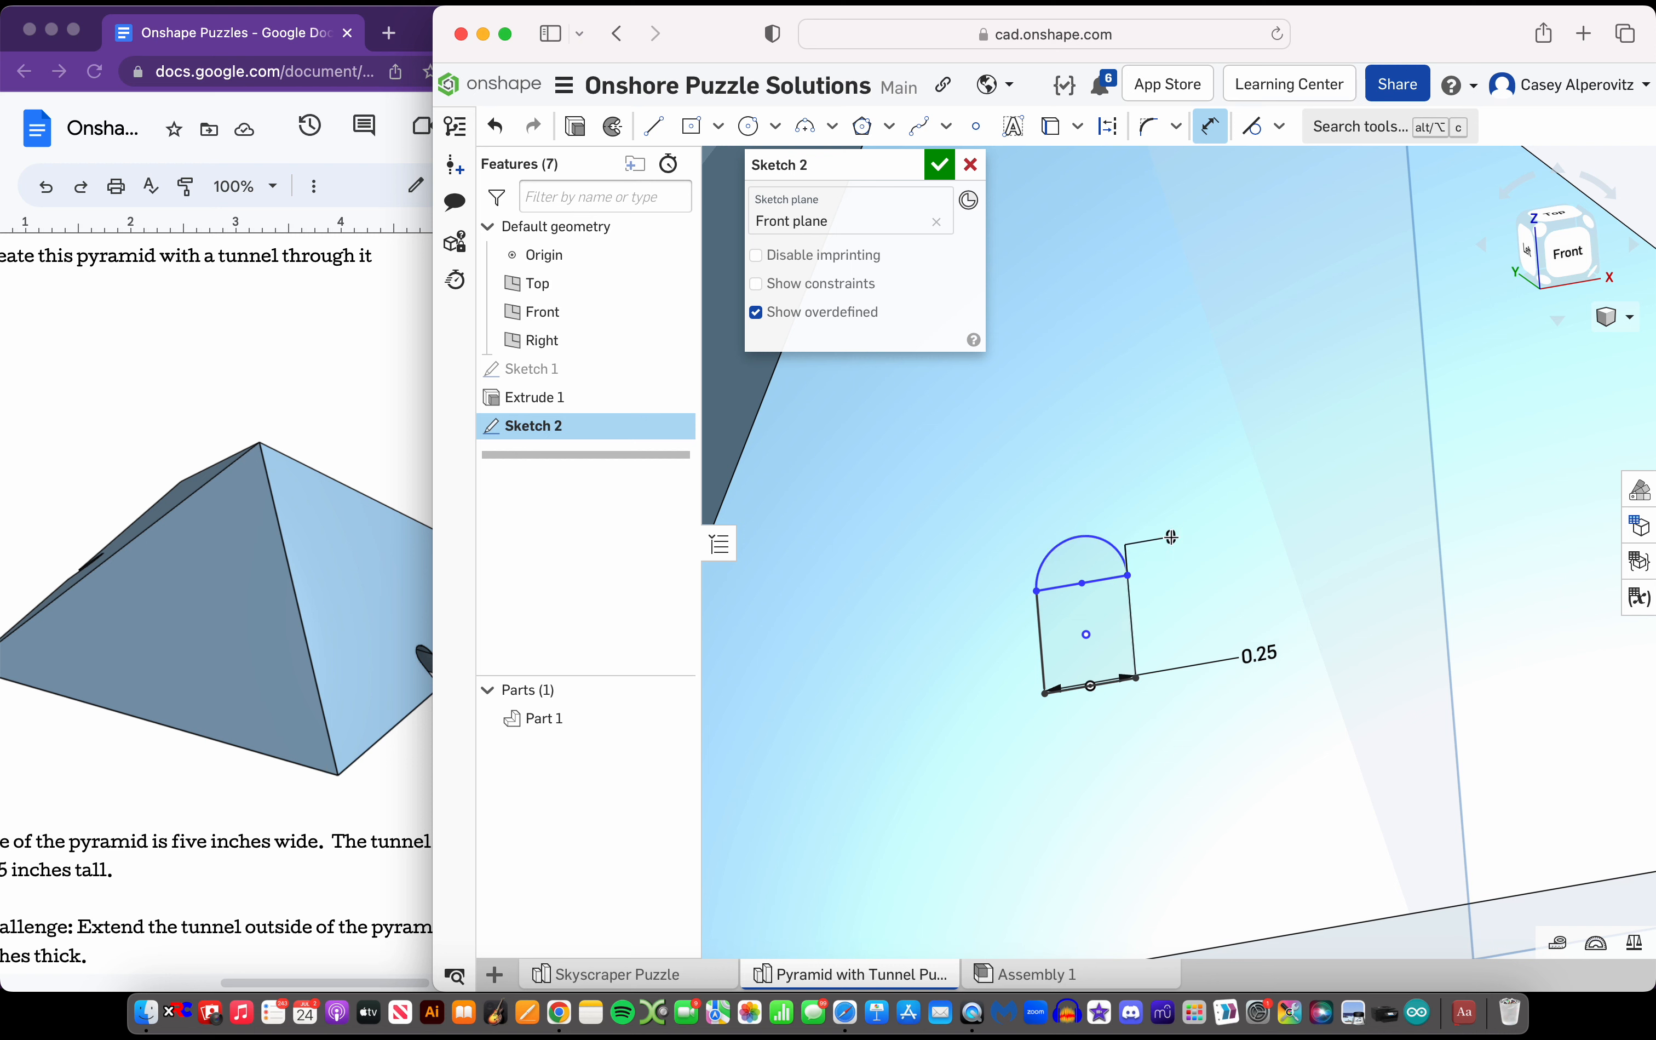
key(Escape)
Dimension the tunnel profile's overall height from the arc's peak to the rectangle's base as 0.375 in
click(1204, 134)
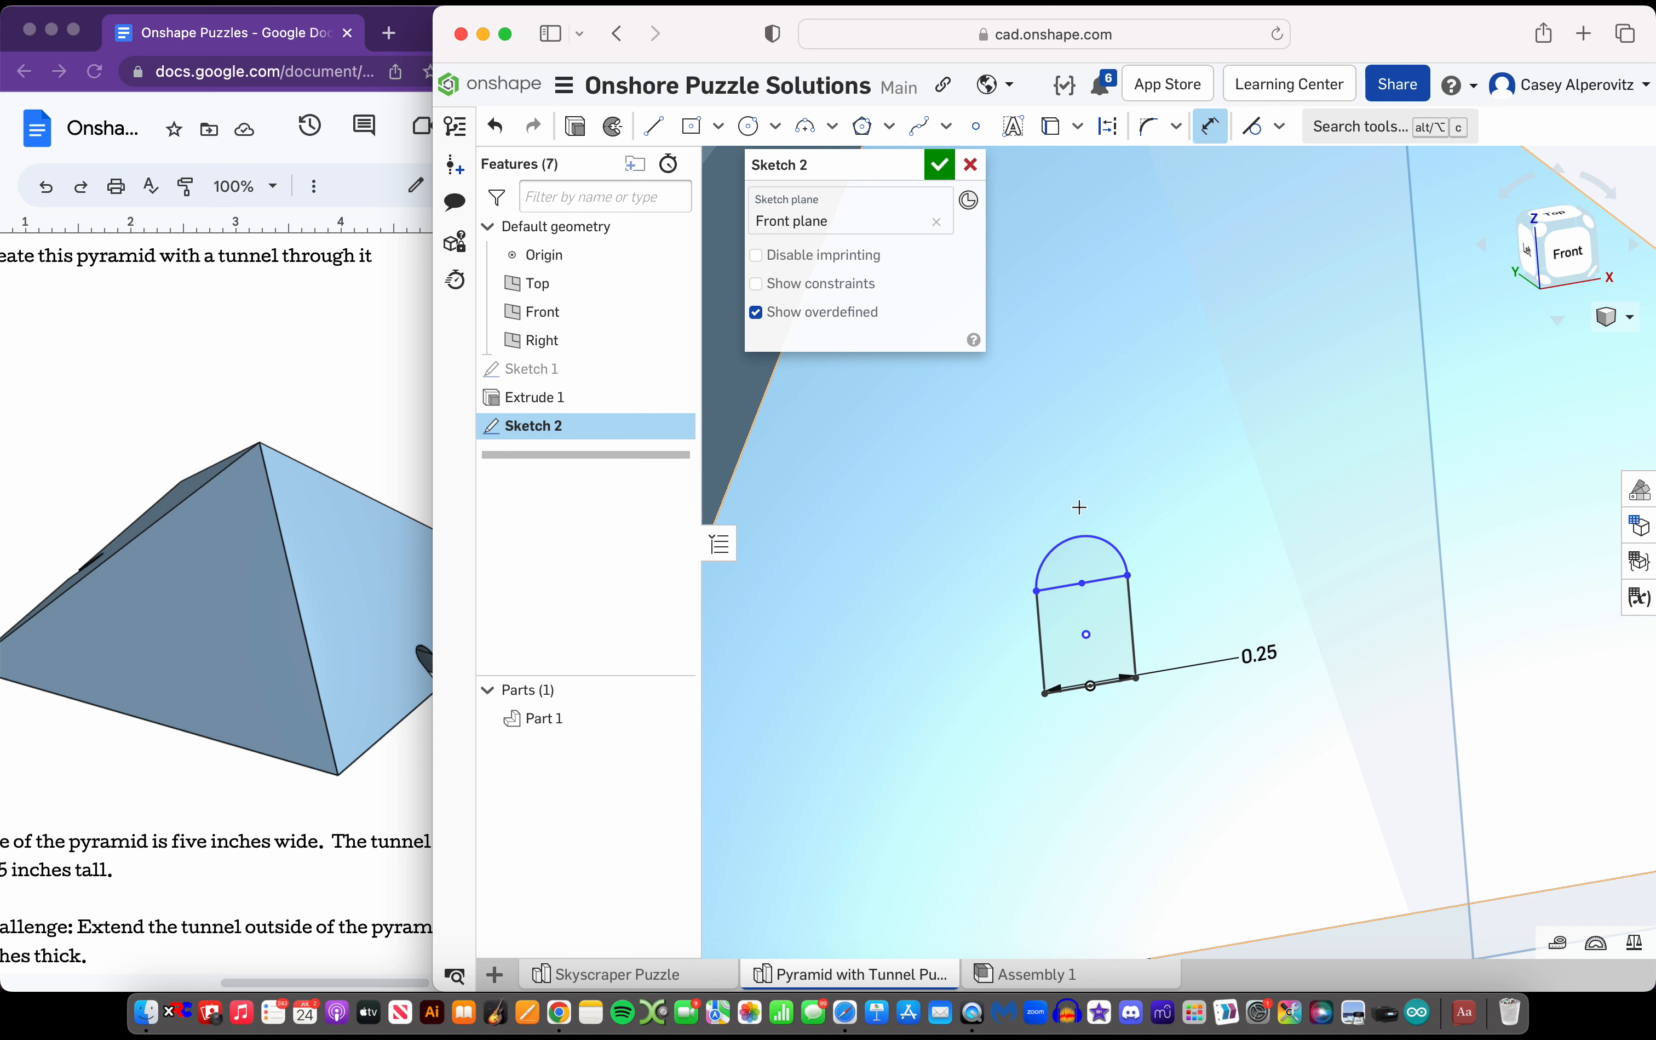
click(1080, 537)
click(1108, 681)
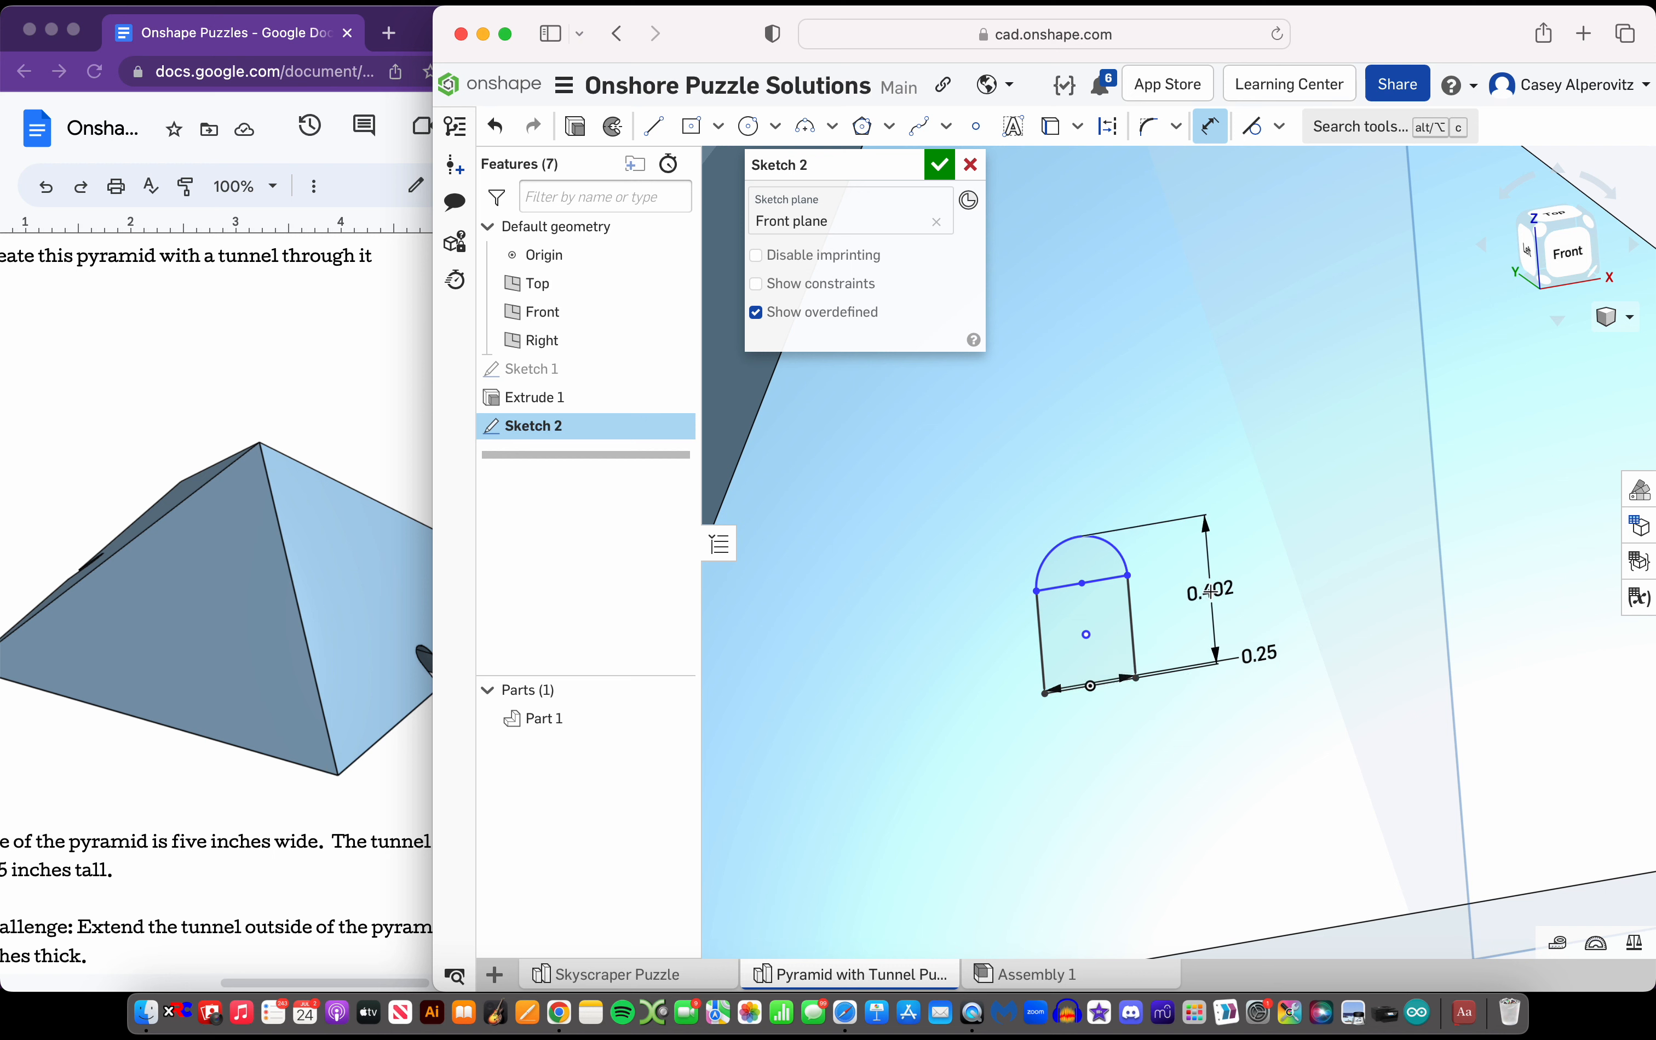
click(1211, 592)
scroll(160, 891, left, 3)
scroll(159, 890, right, 3)
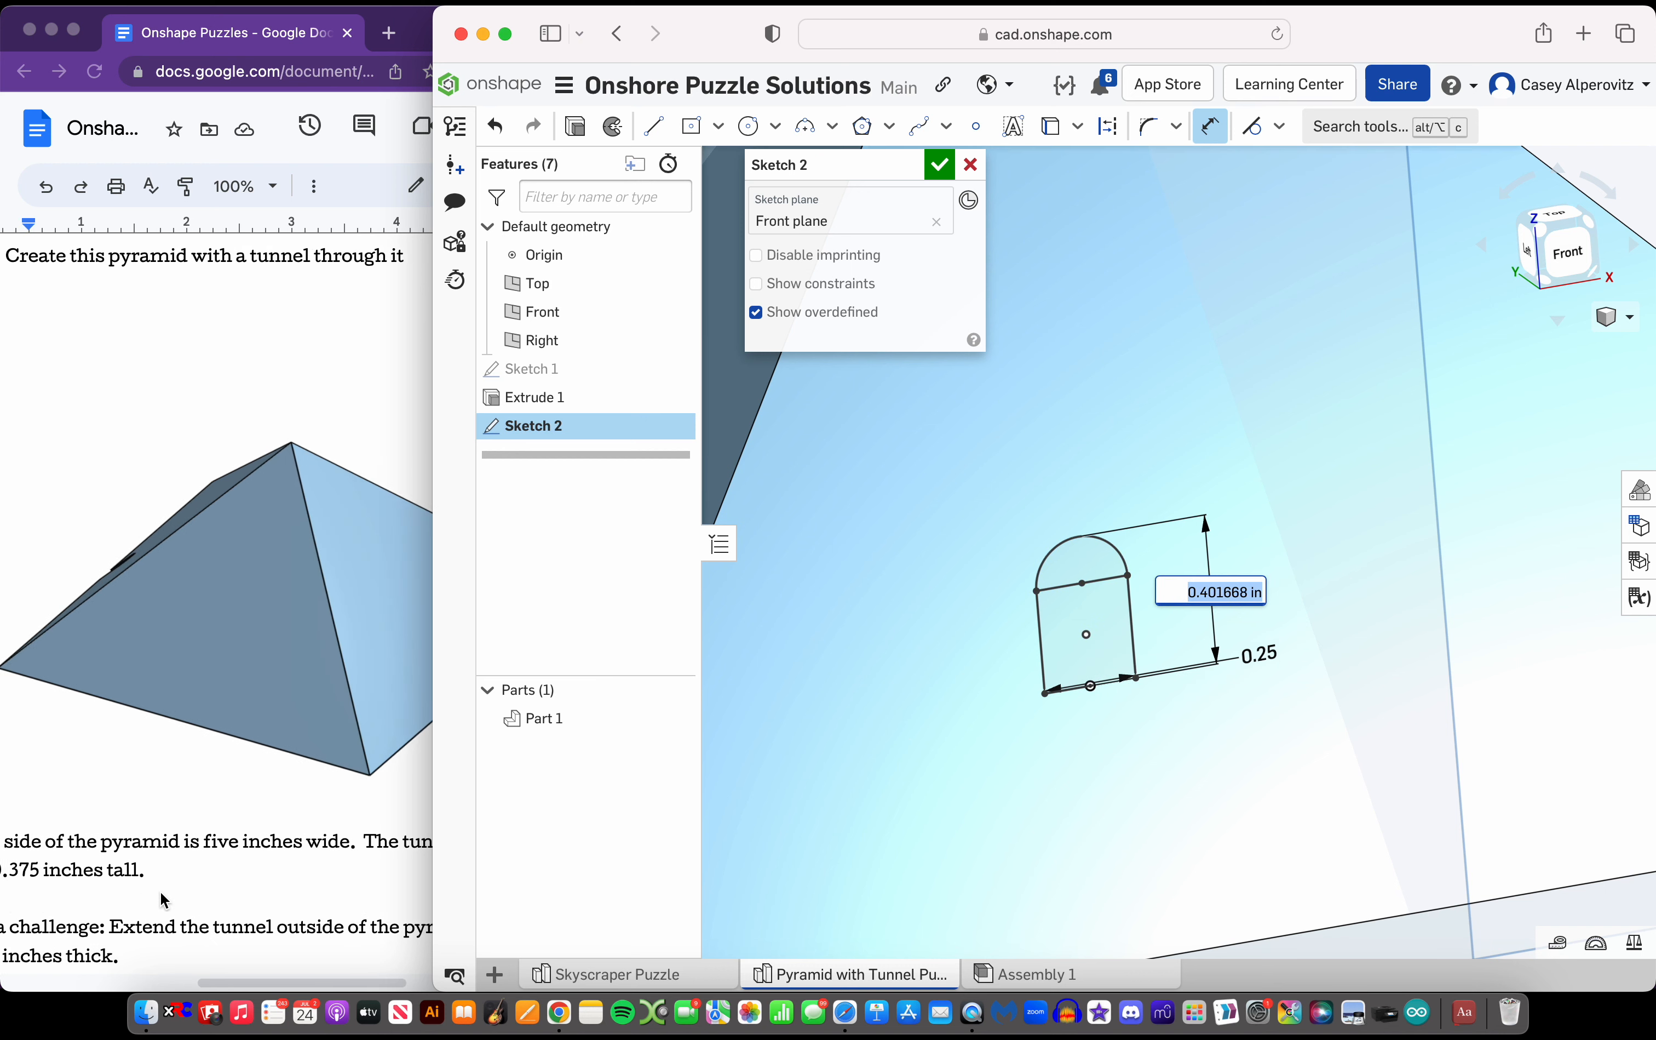
text(0.375)
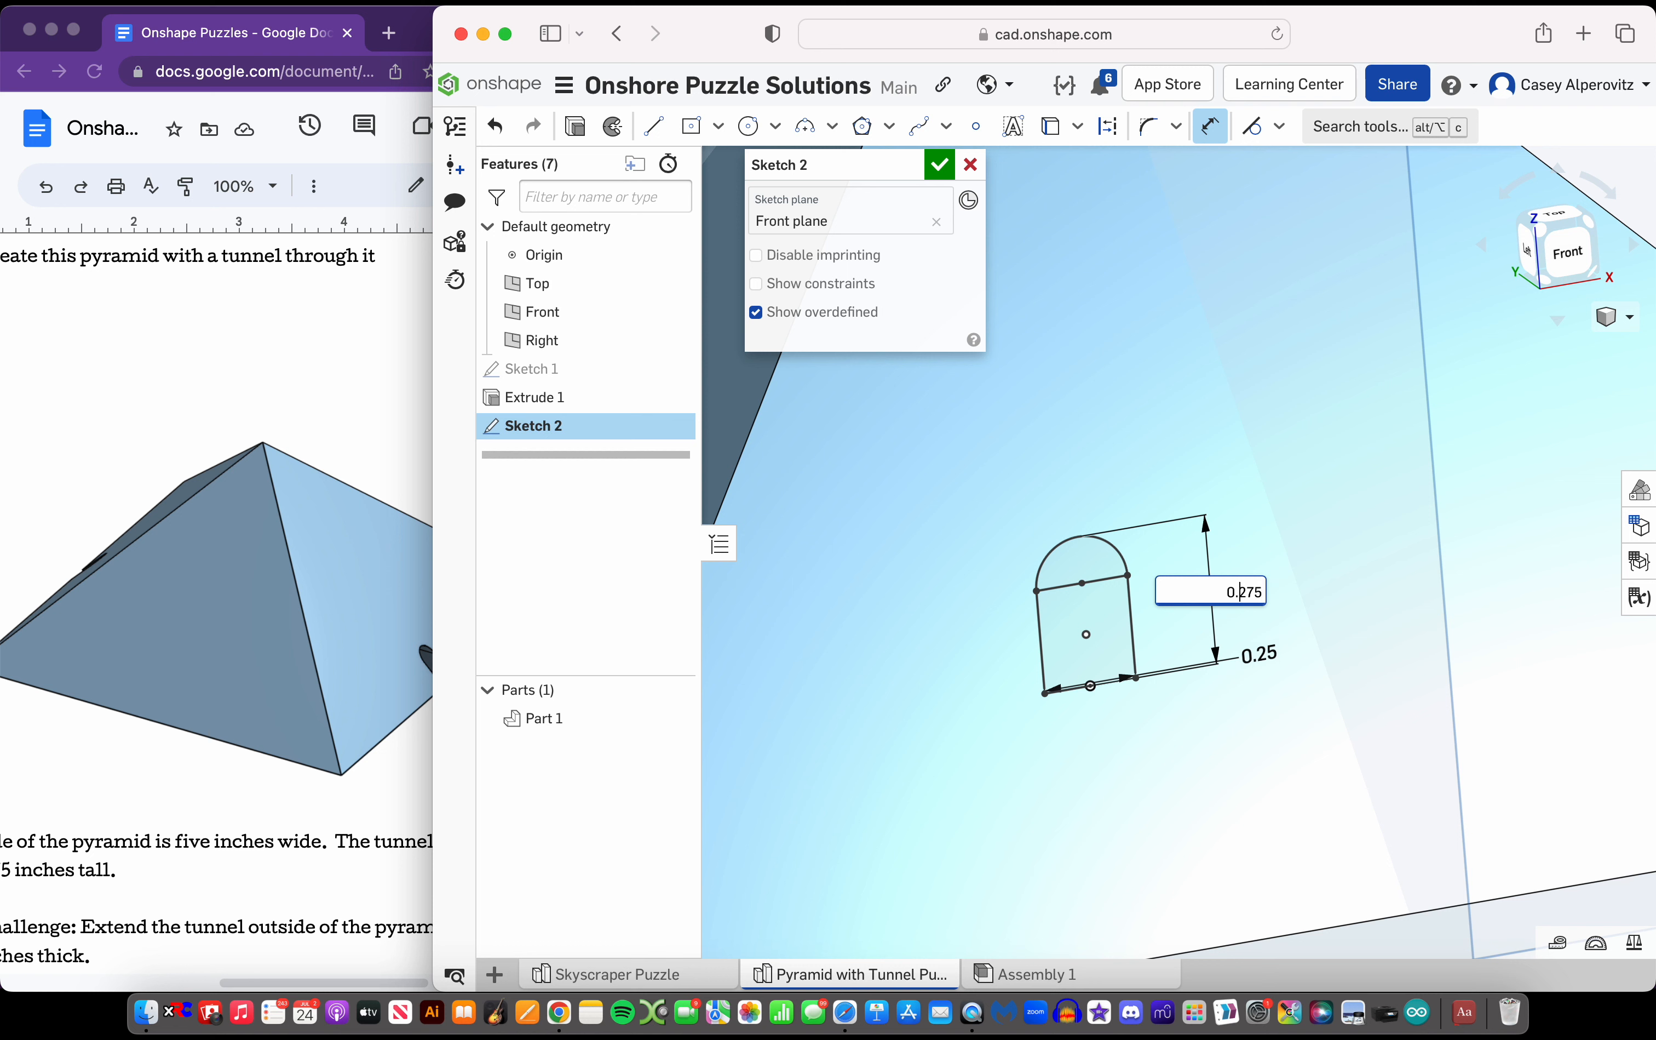
key(Return)
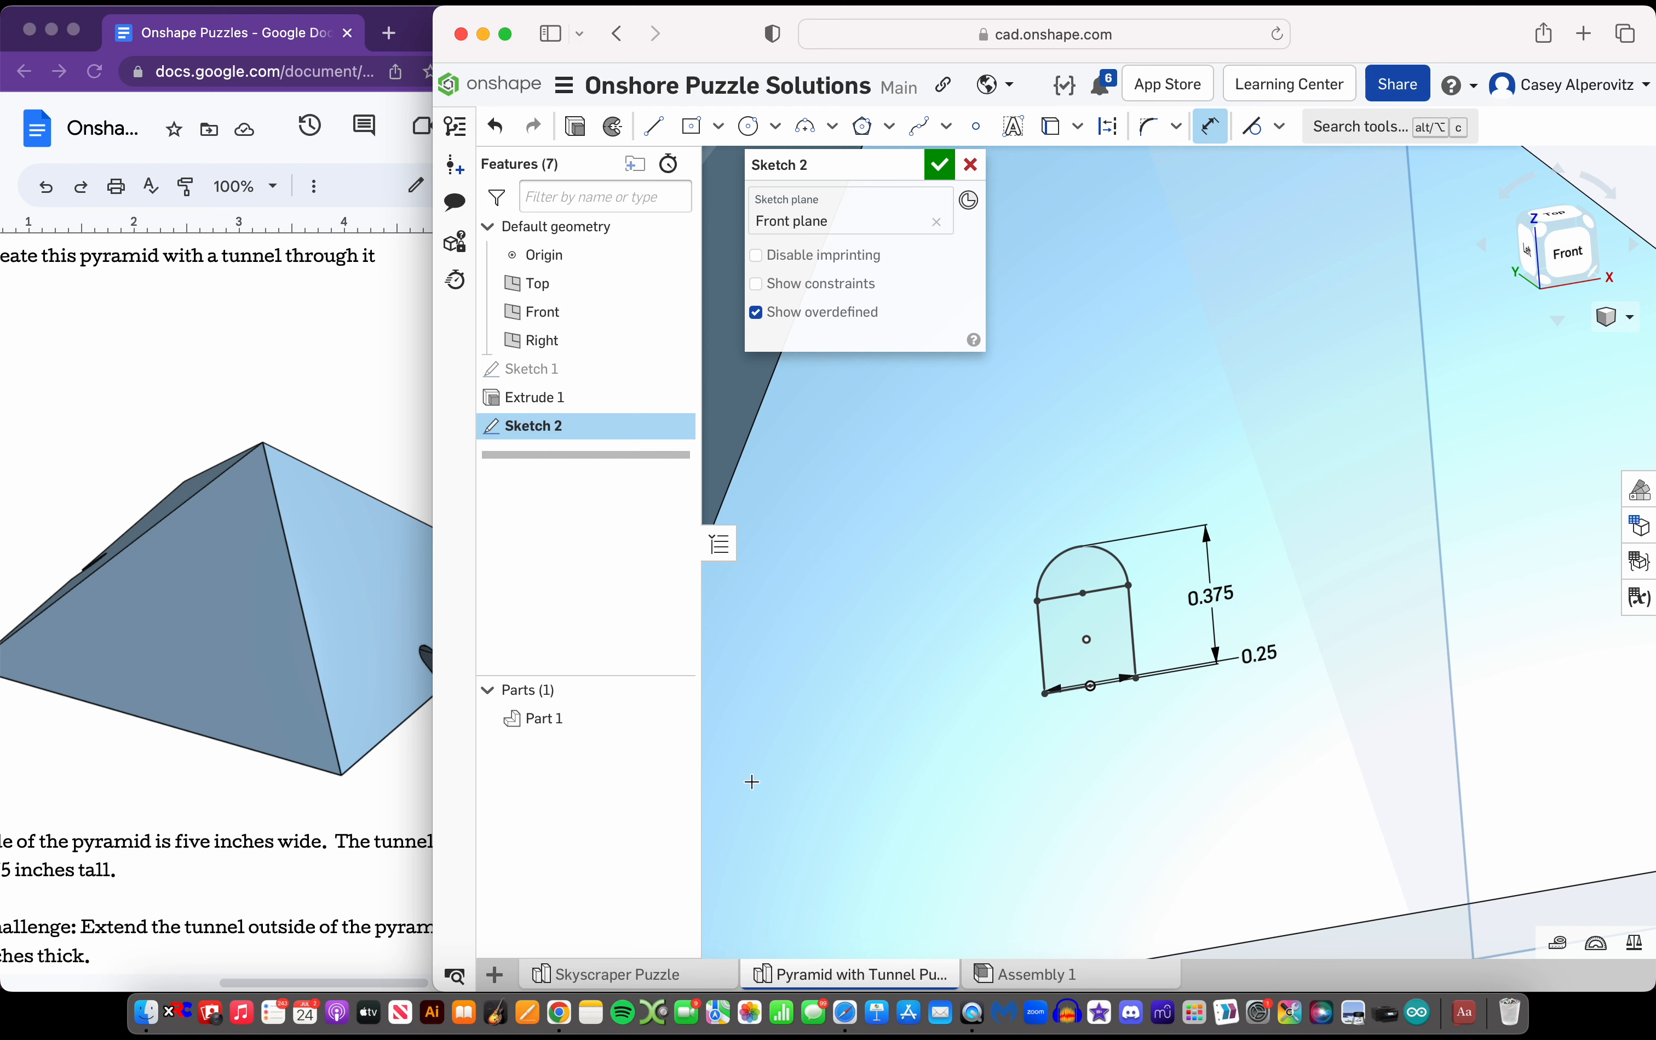
key(Escape)
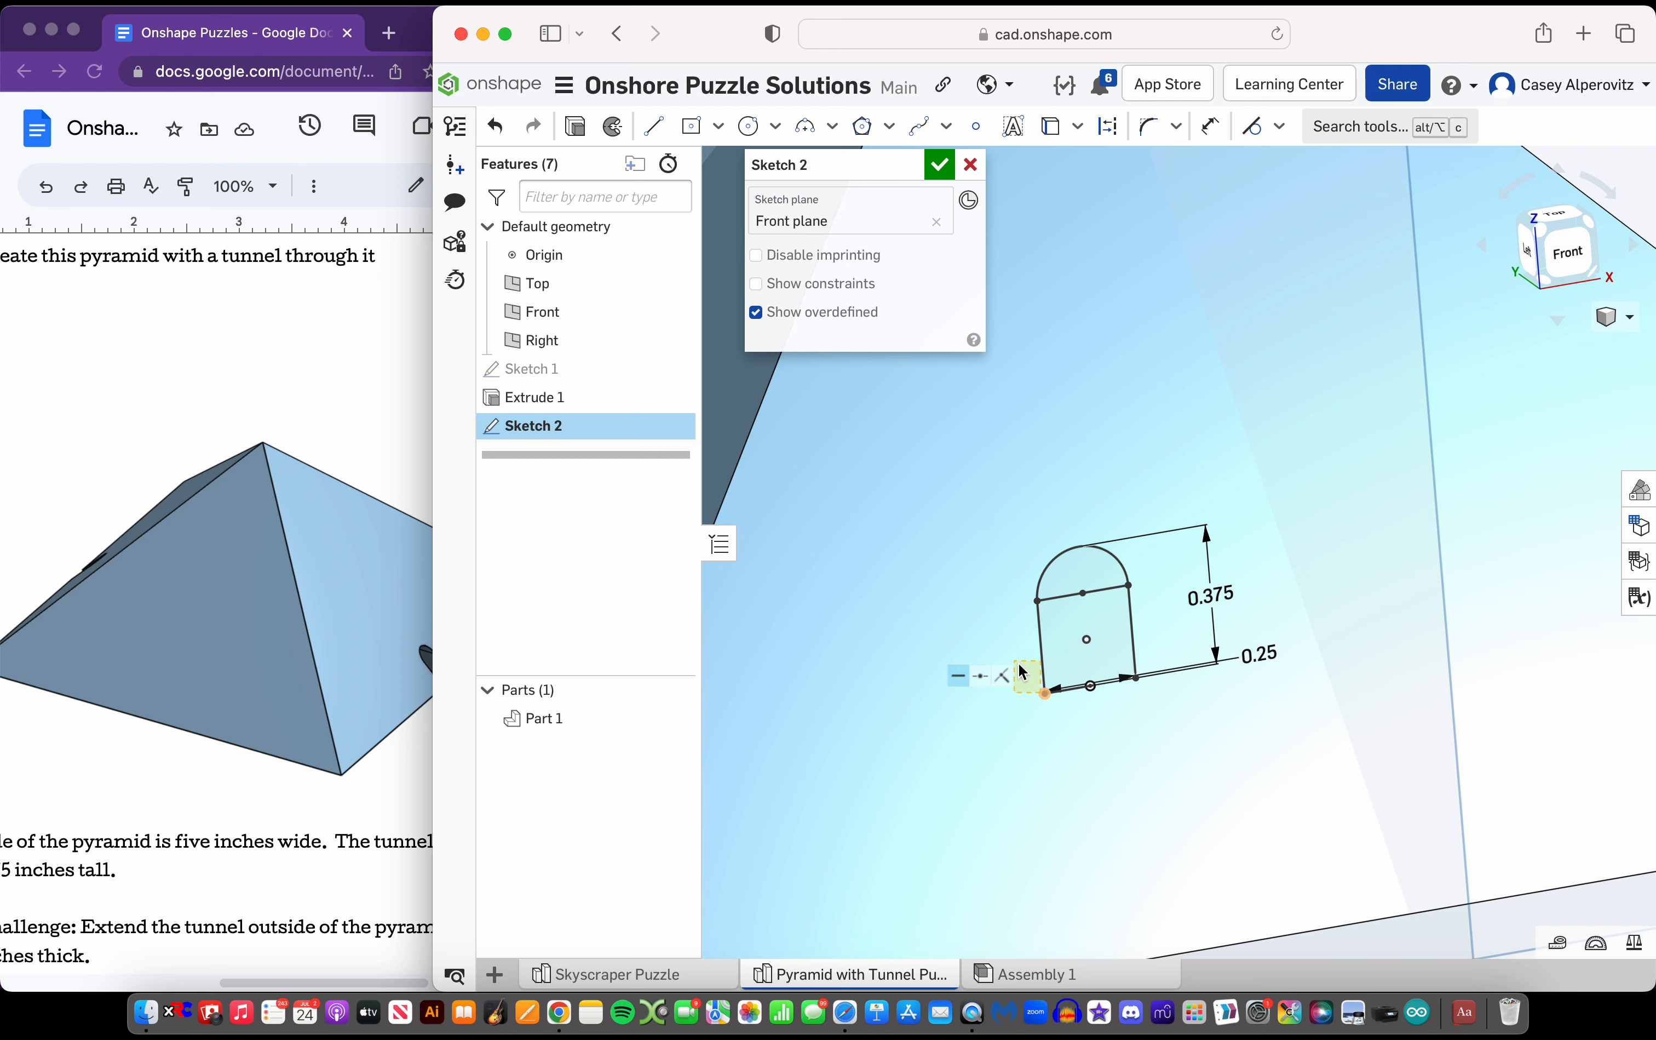
Try deleting the tunnel's height dimension and stretching the profile upward to test its constraints, and undo these changes
scroll(1017, 687, down, 5)
click(1139, 627)
key(Delete)
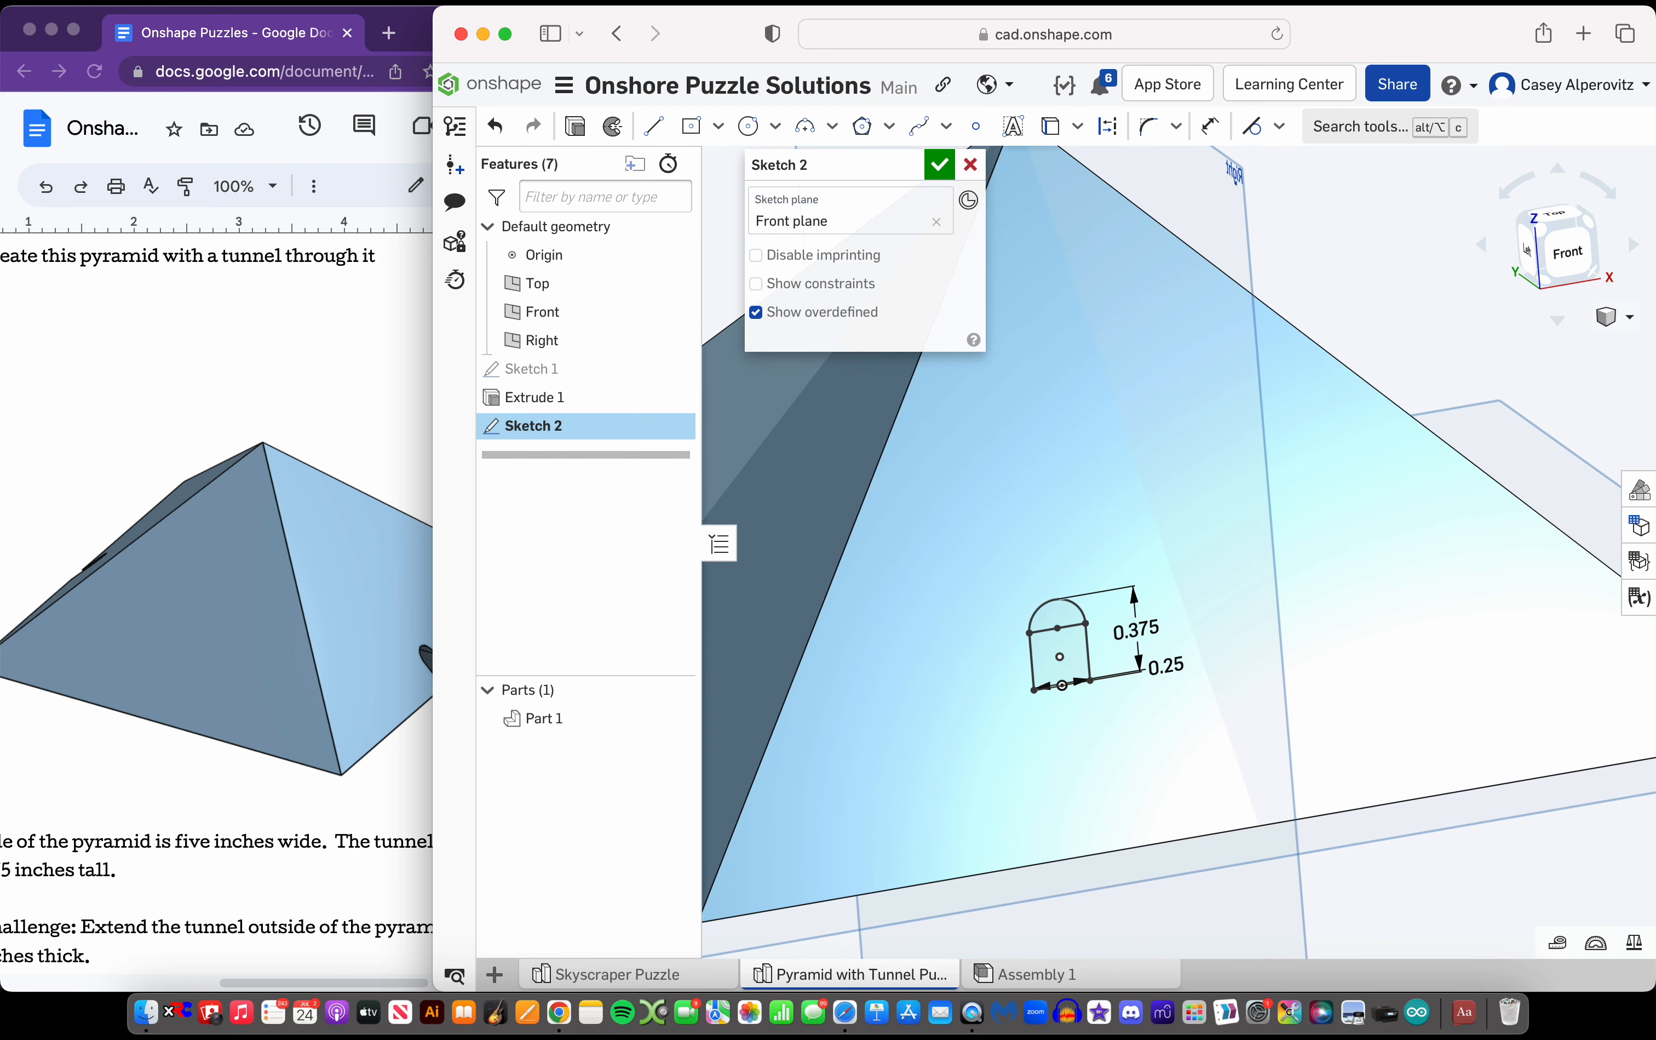
drag(1088, 627, 1080, 561)
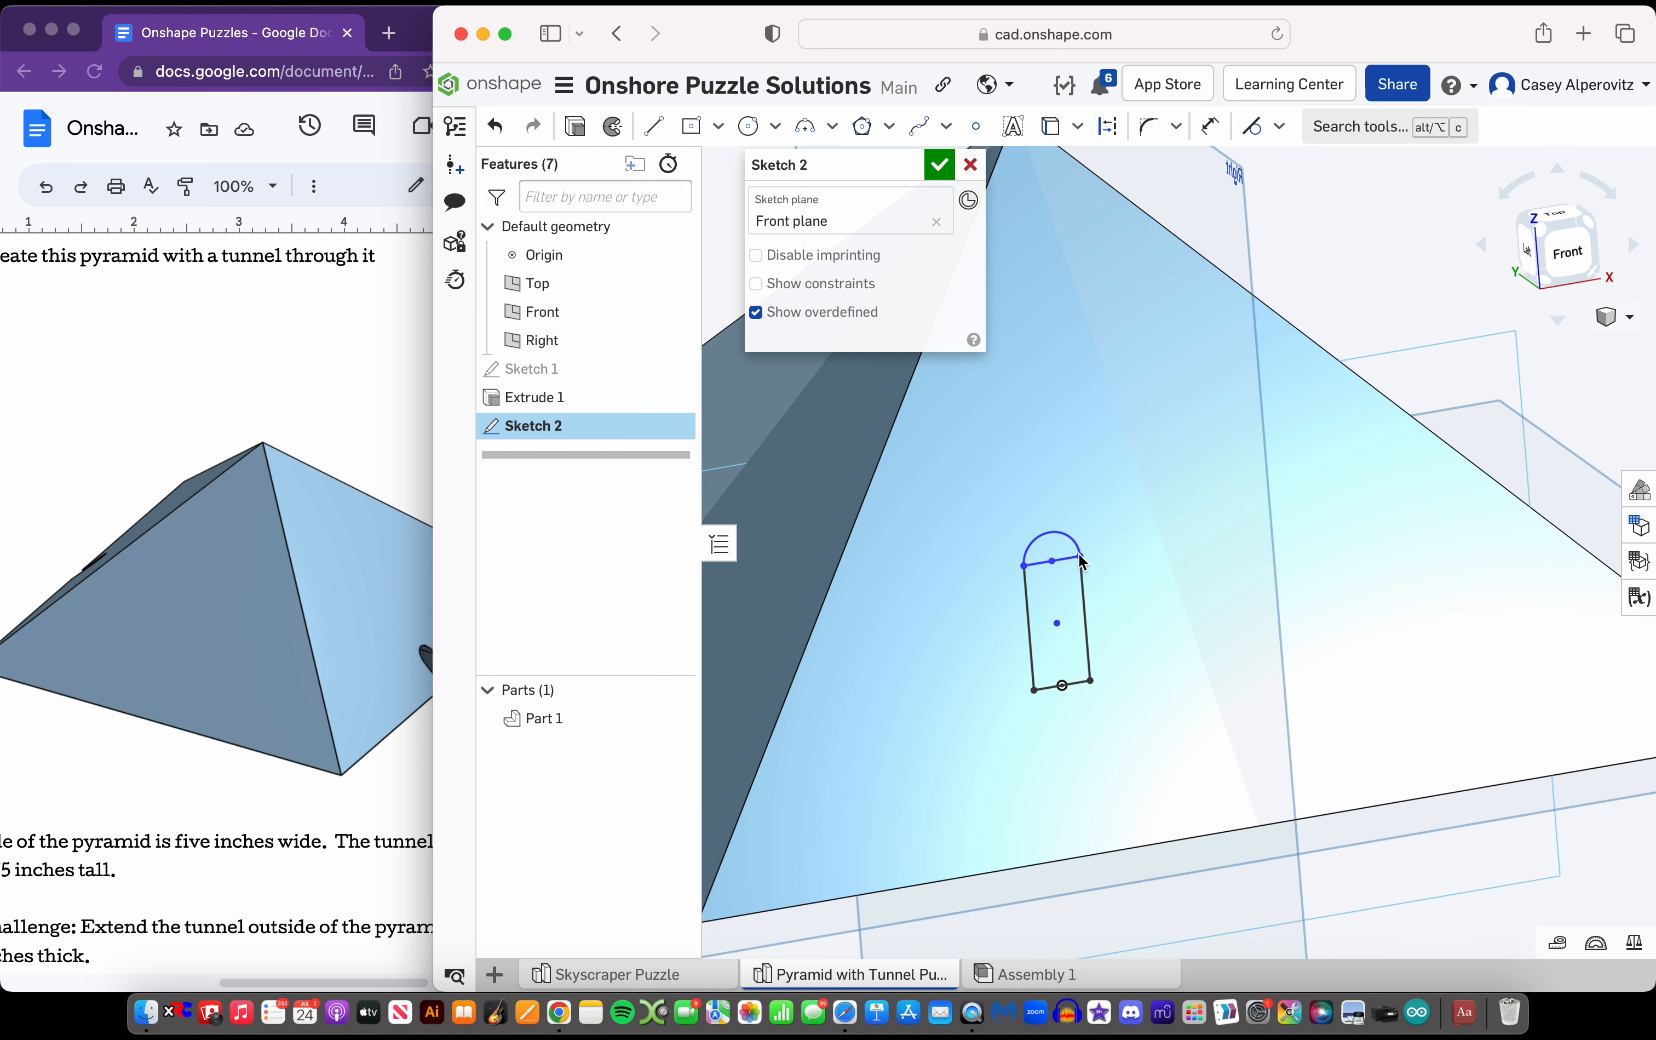
drag(1070, 630, 1070, 509)
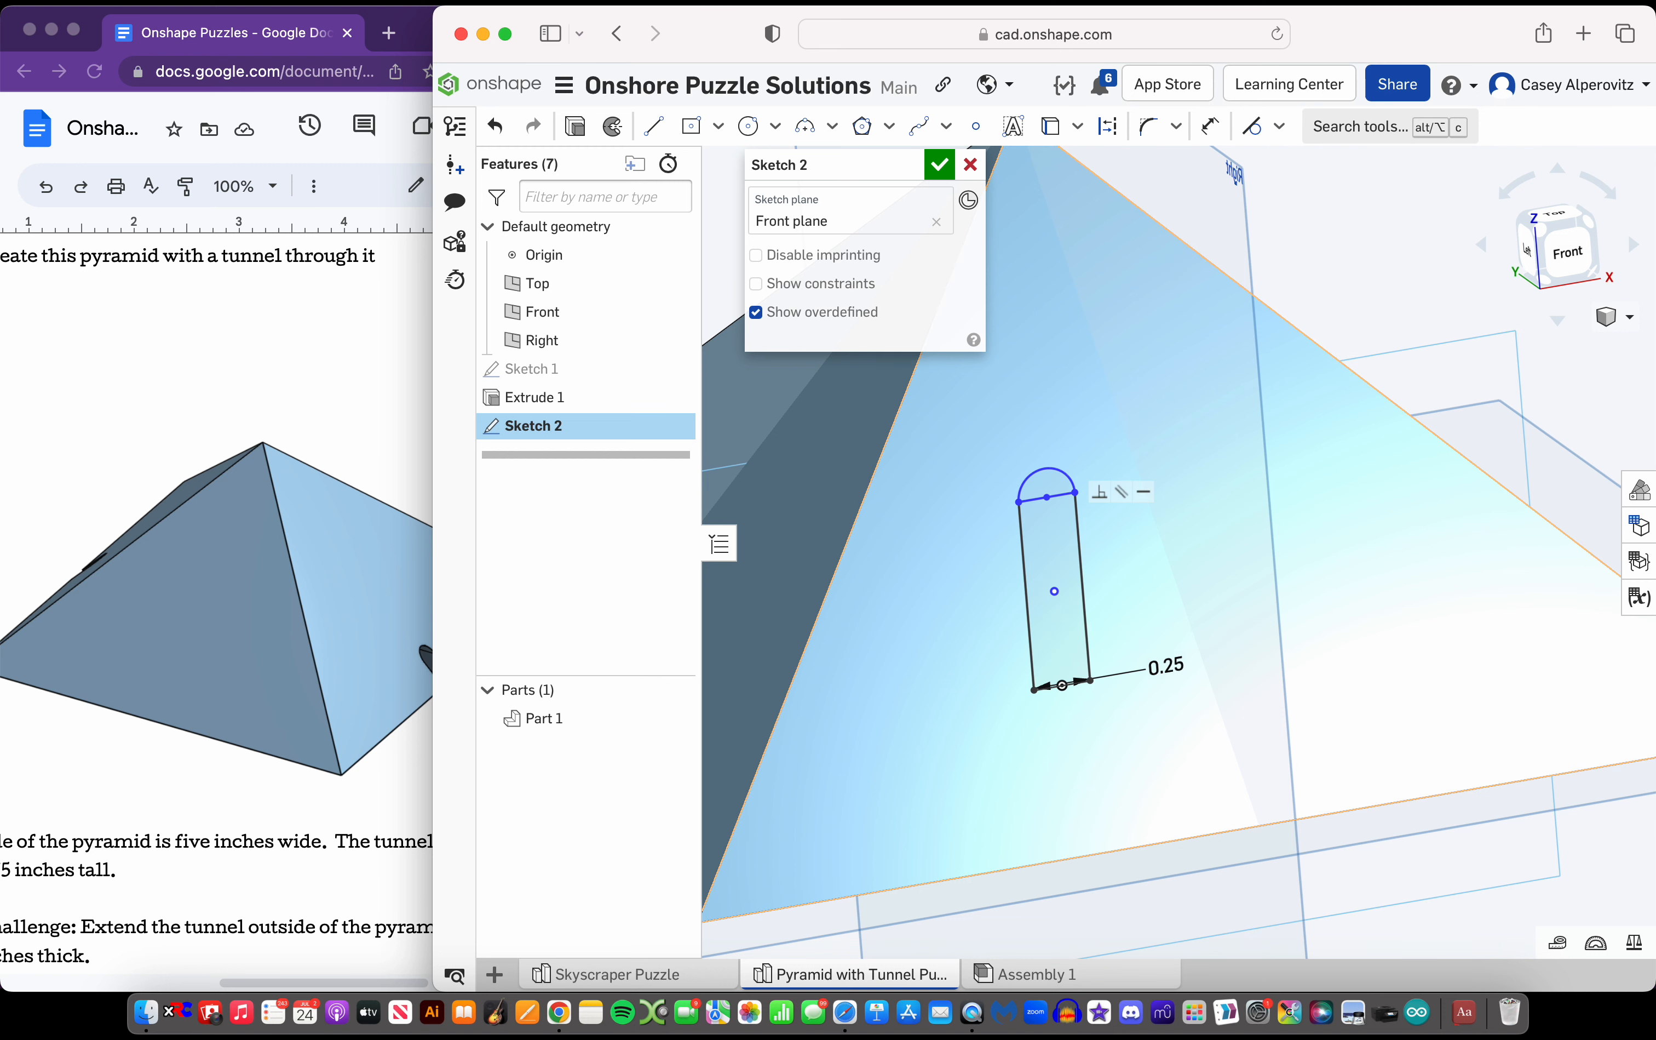
key(super+z)
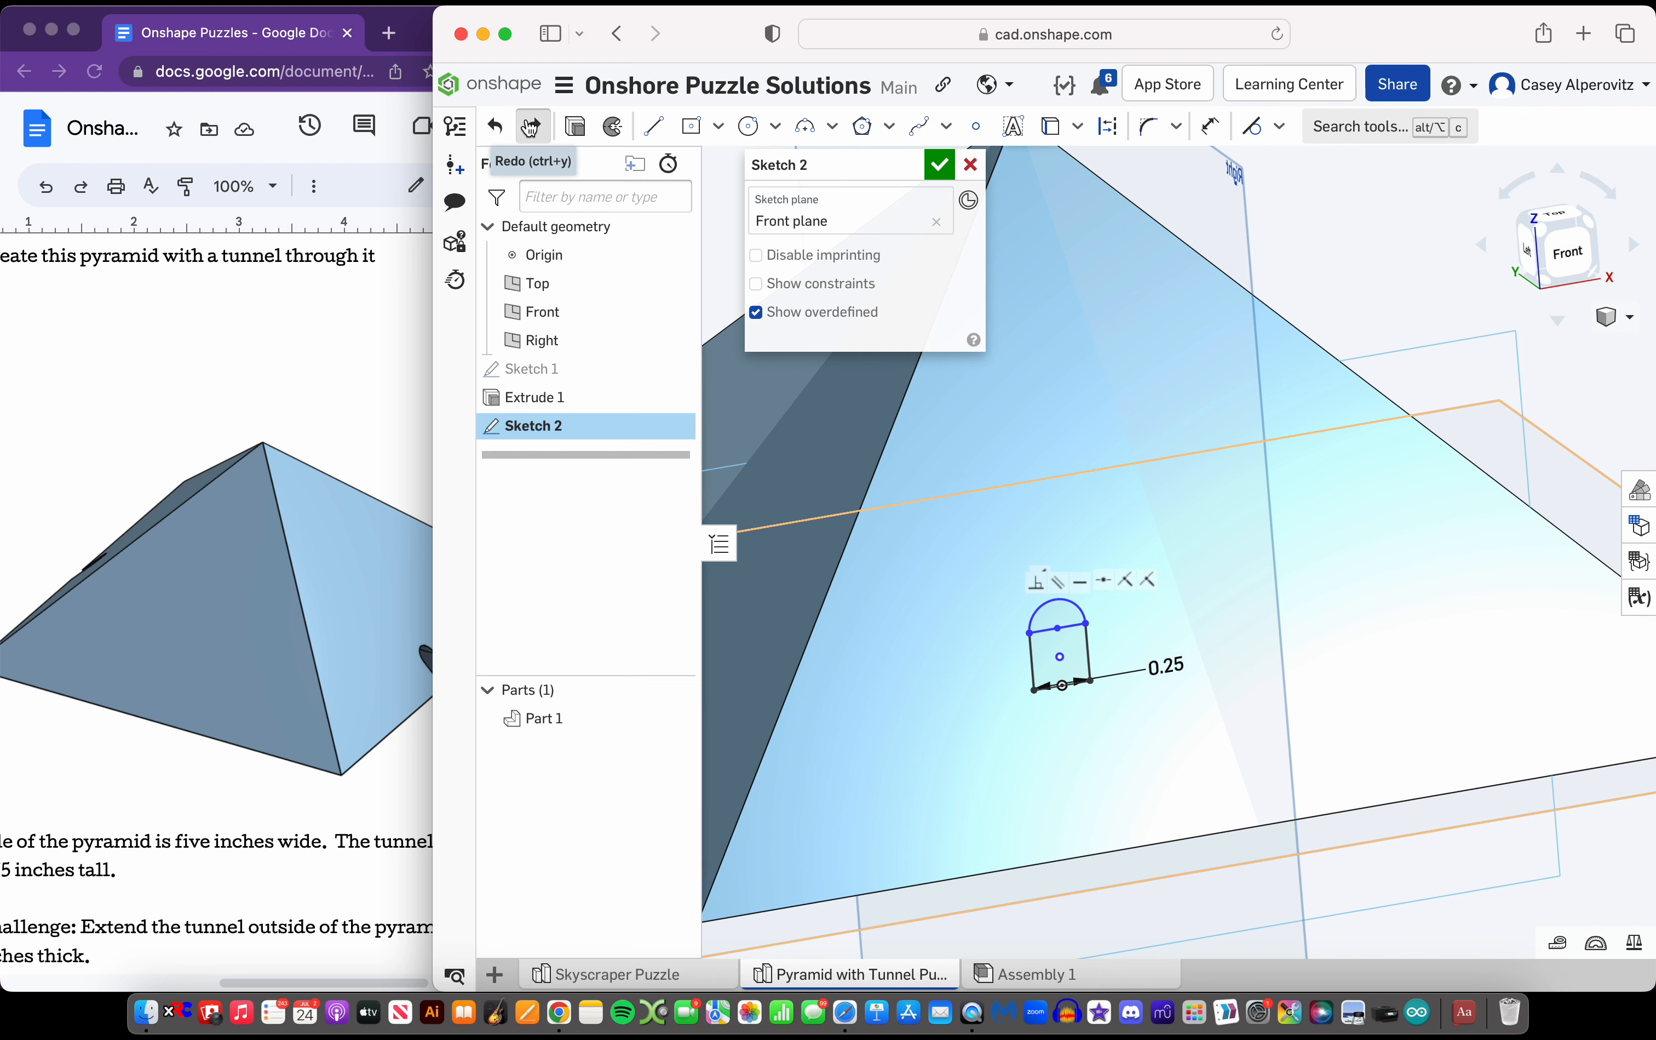
click(532, 126)
click(496, 124)
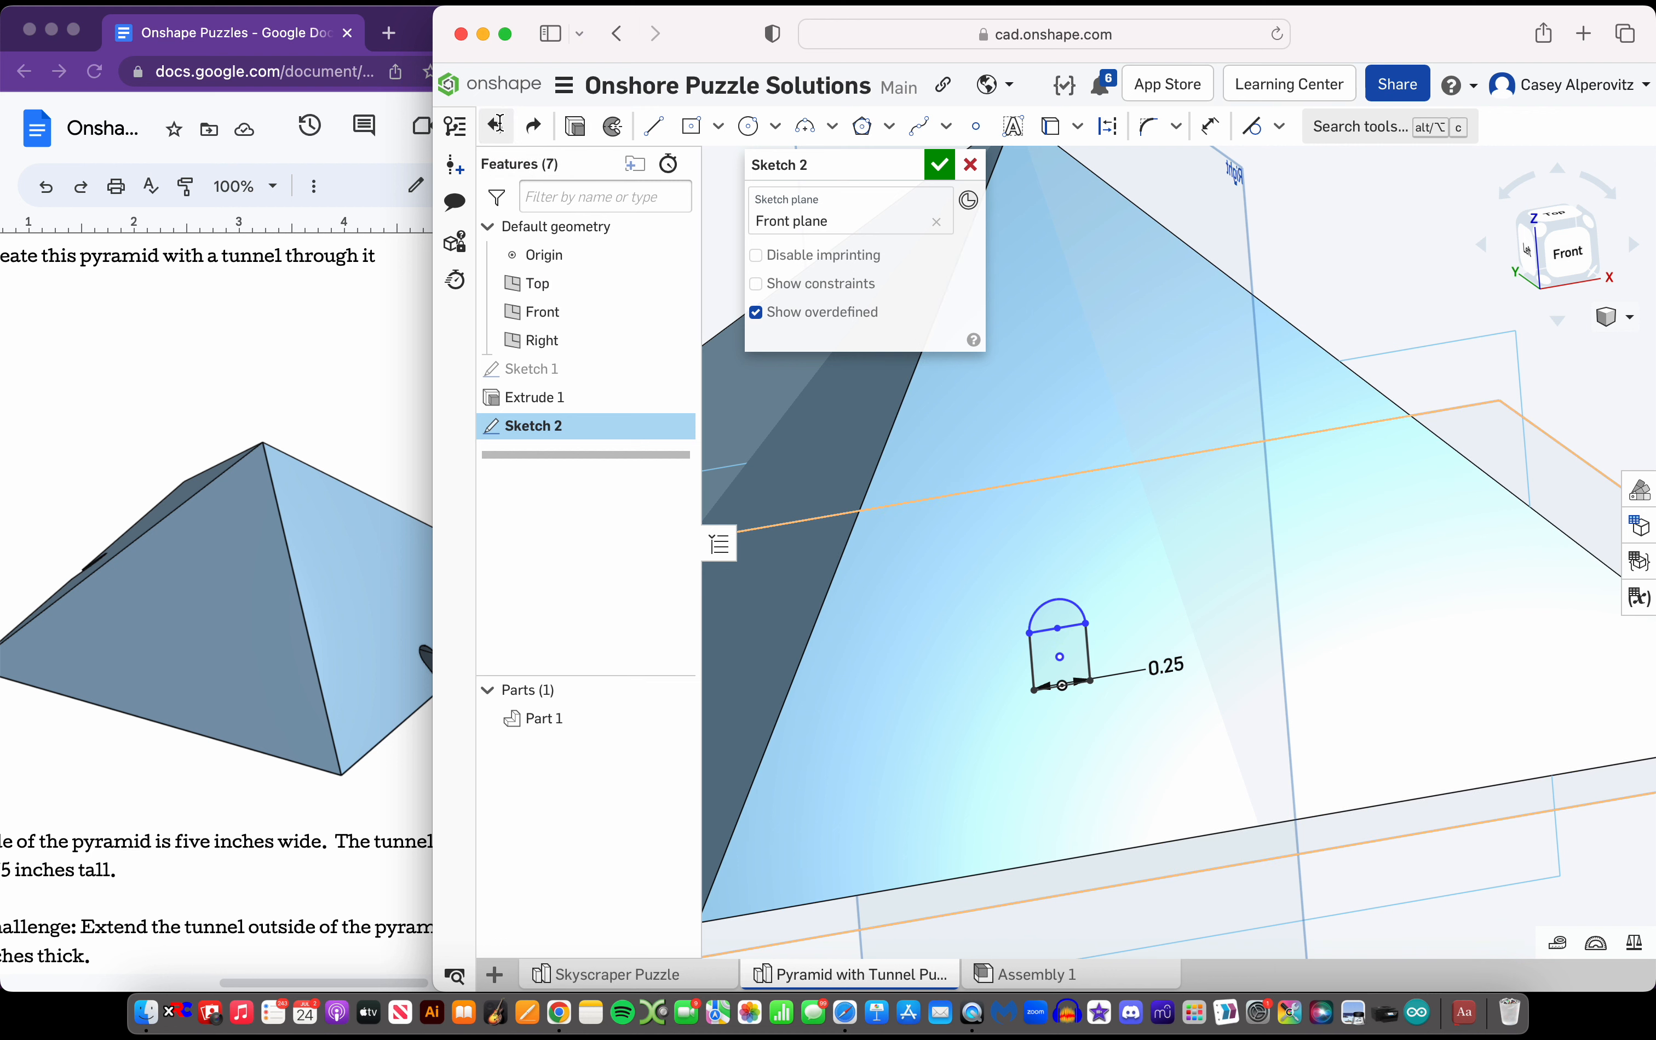
scroll(1075, 646, up, 5)
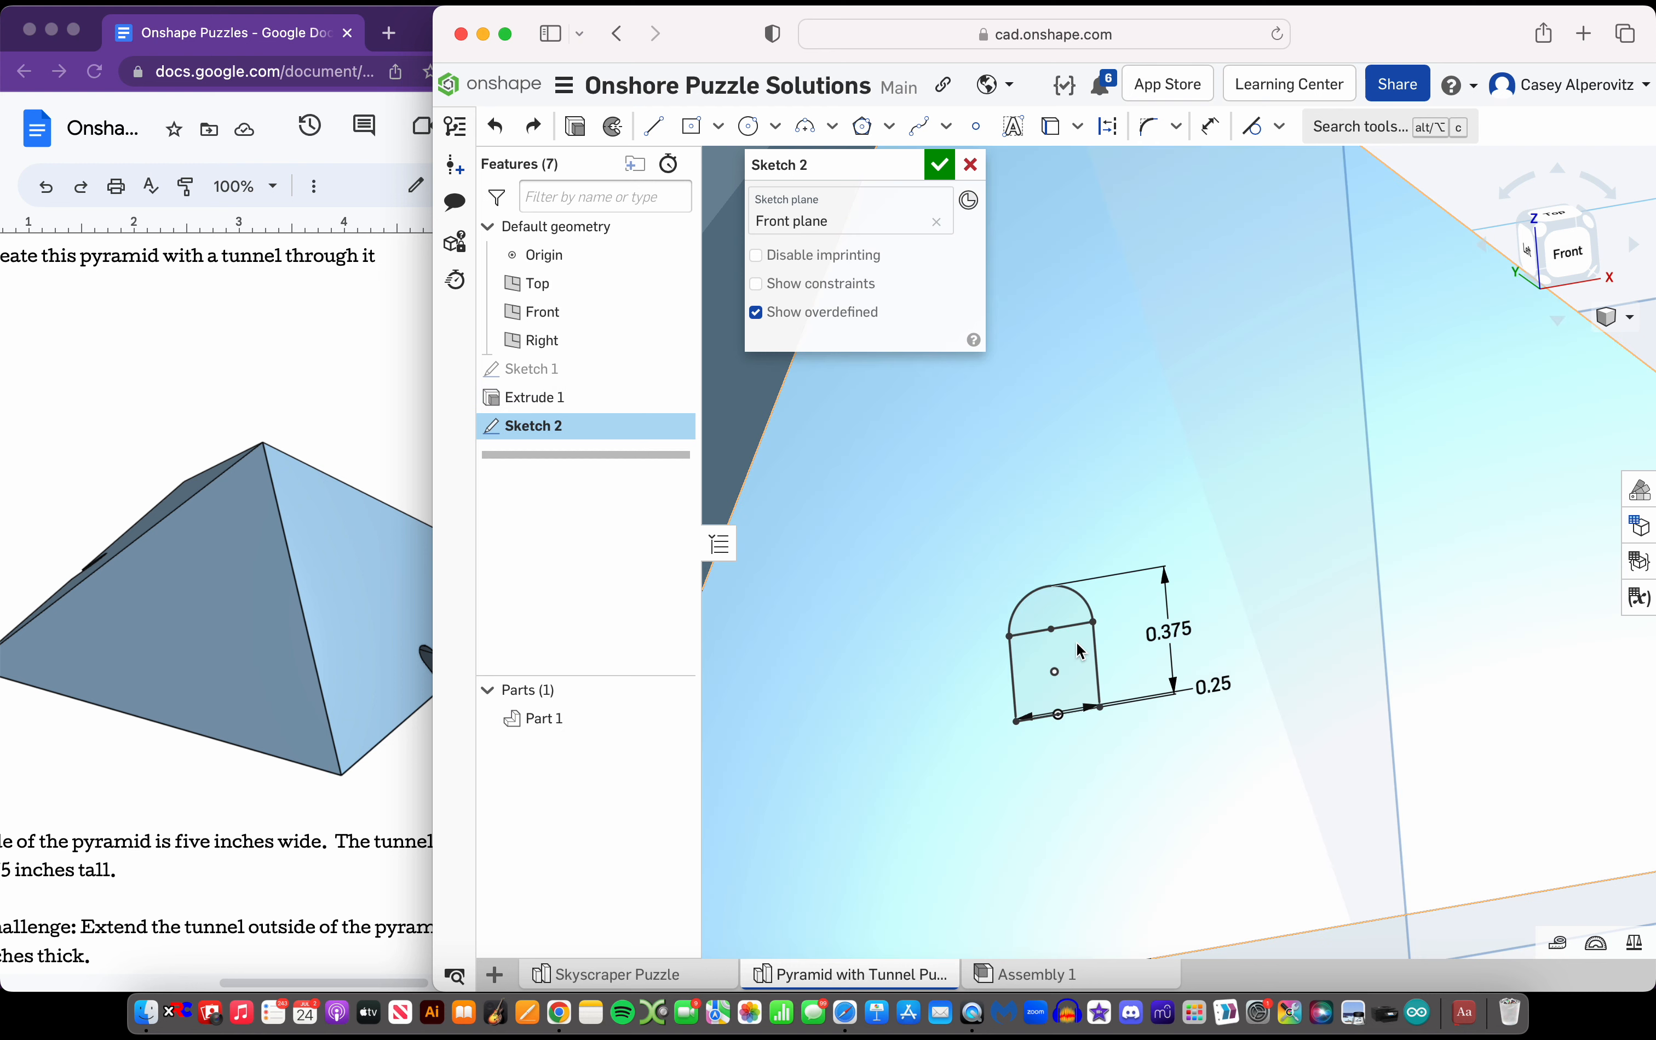
scroll(1079, 644, down, 5)
scroll(1081, 646, up, 5)
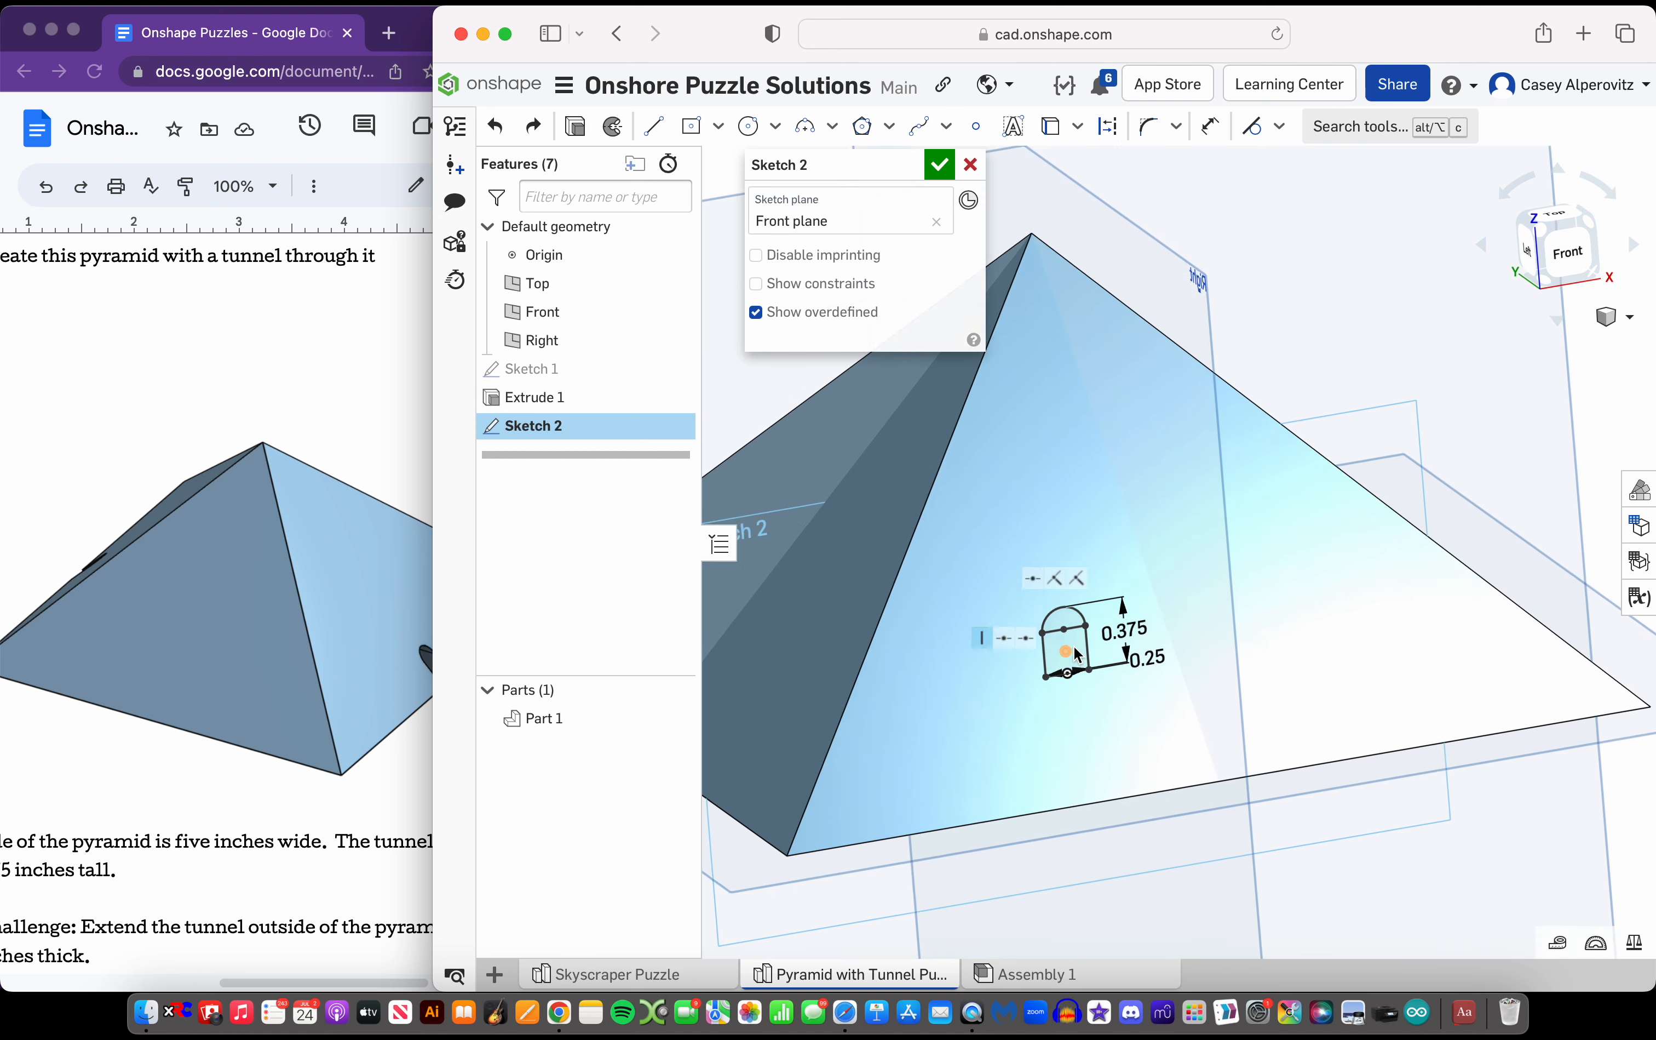
scroll(1080, 649, down, 4)
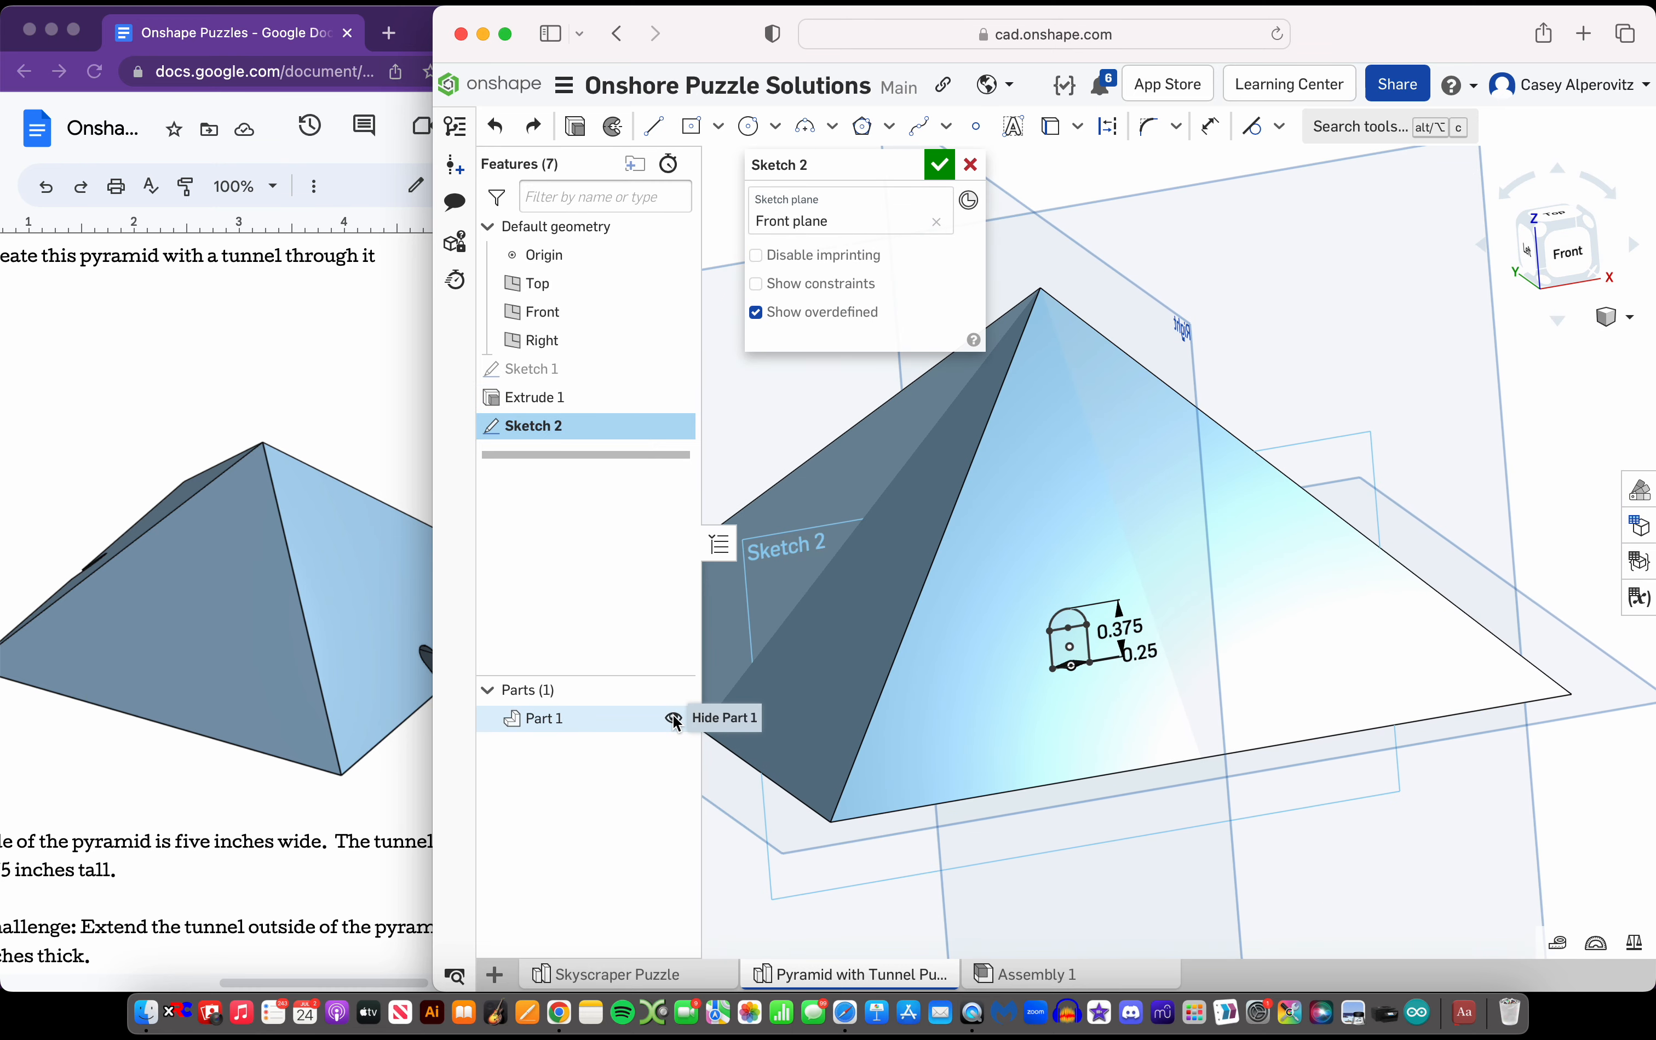
Select both regions of the tunnel profile, hiding the pyramid for the selection and showing it again
click(674, 719)
scroll(1077, 622, up, 3)
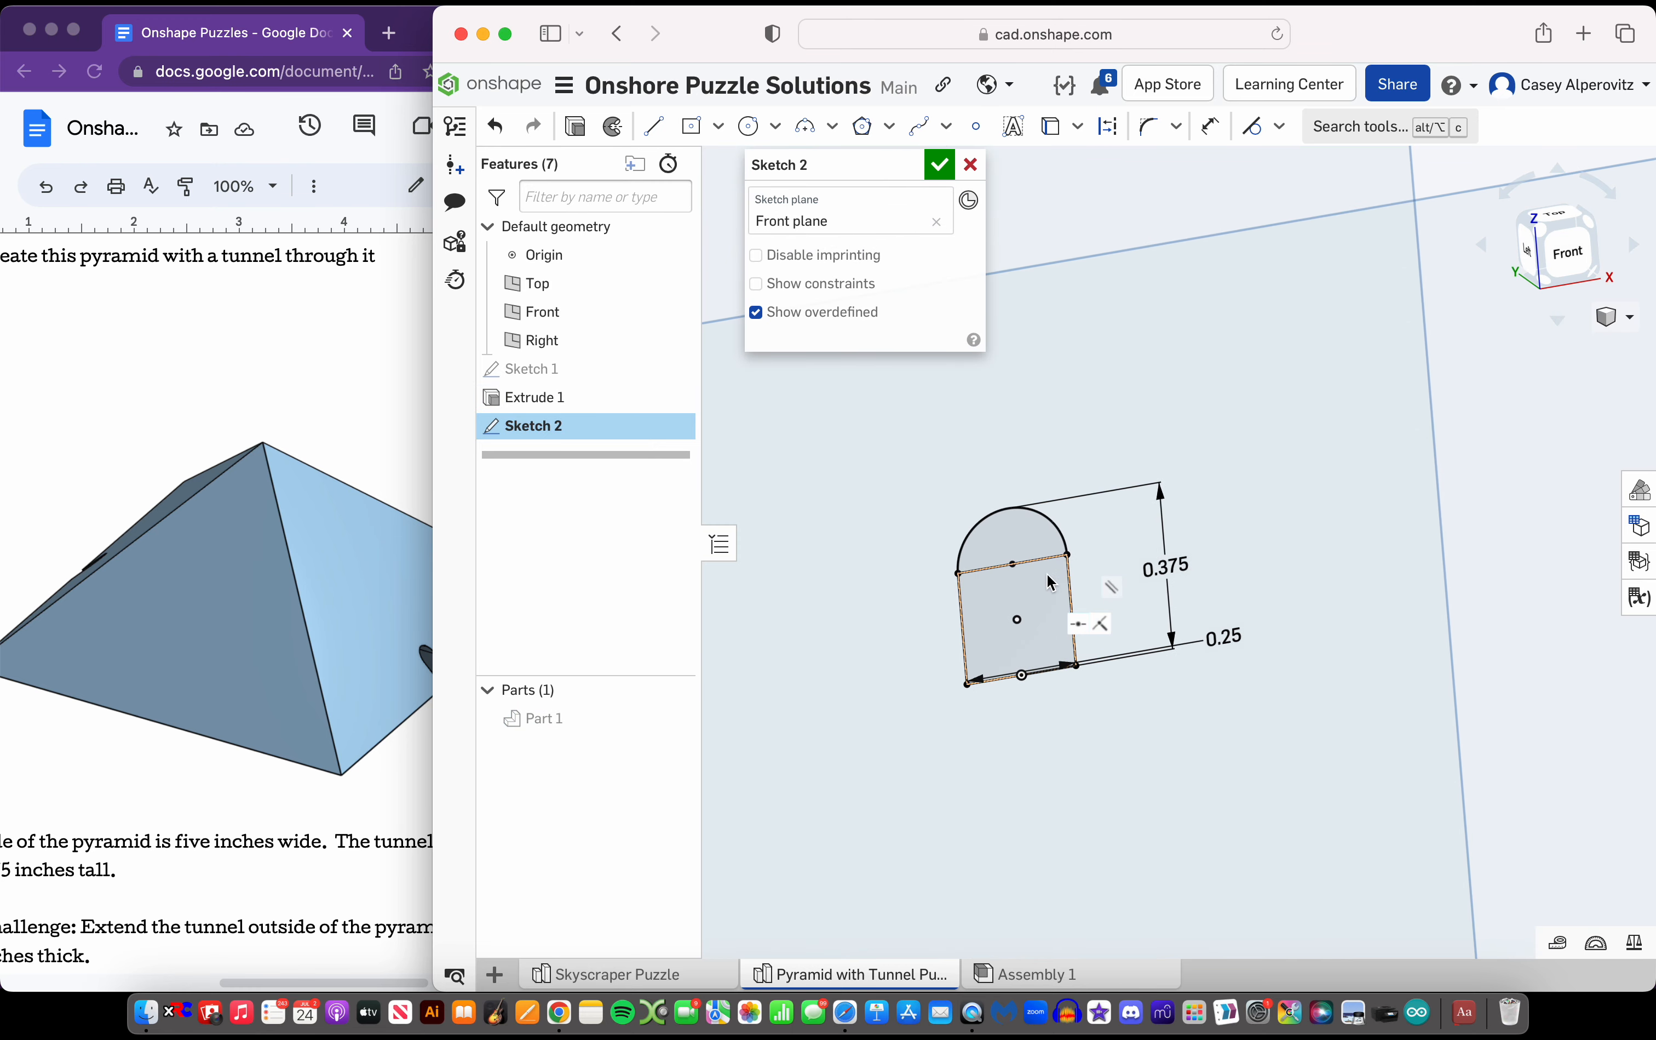
scroll(1050, 582, down, 4)
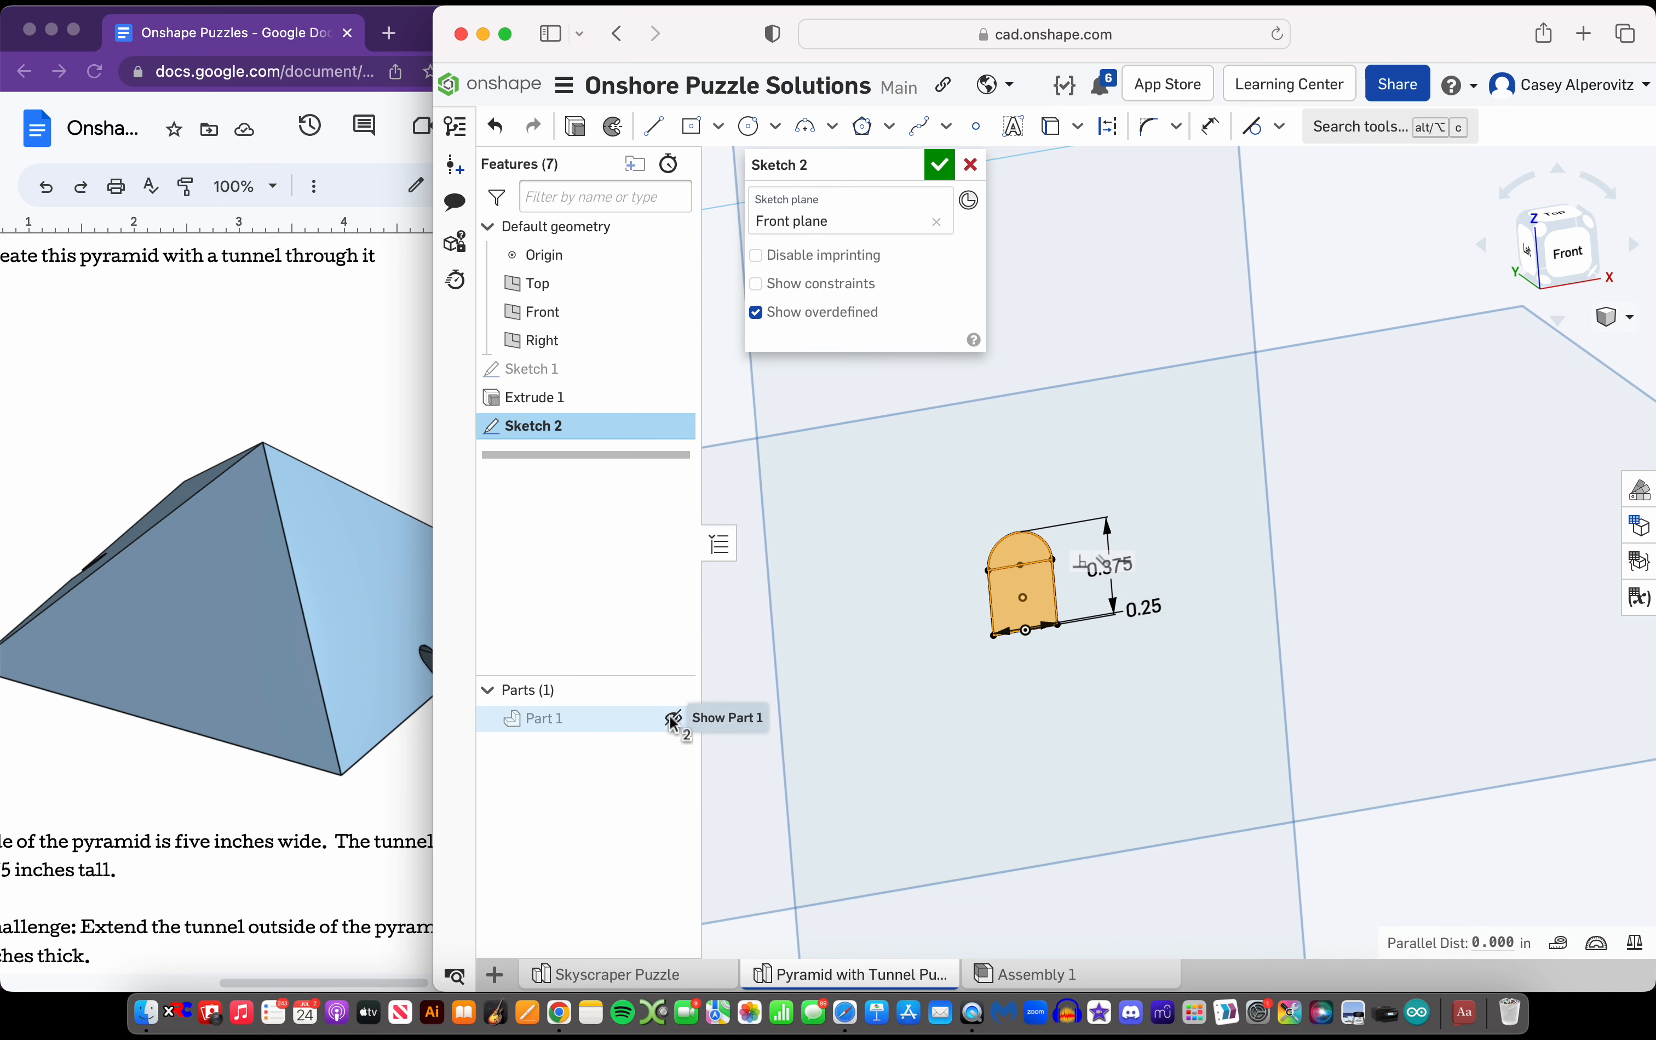
click(672, 720)
scroll(1180, 665, down, 5)
right_drag(1190, 666, 941, 286)
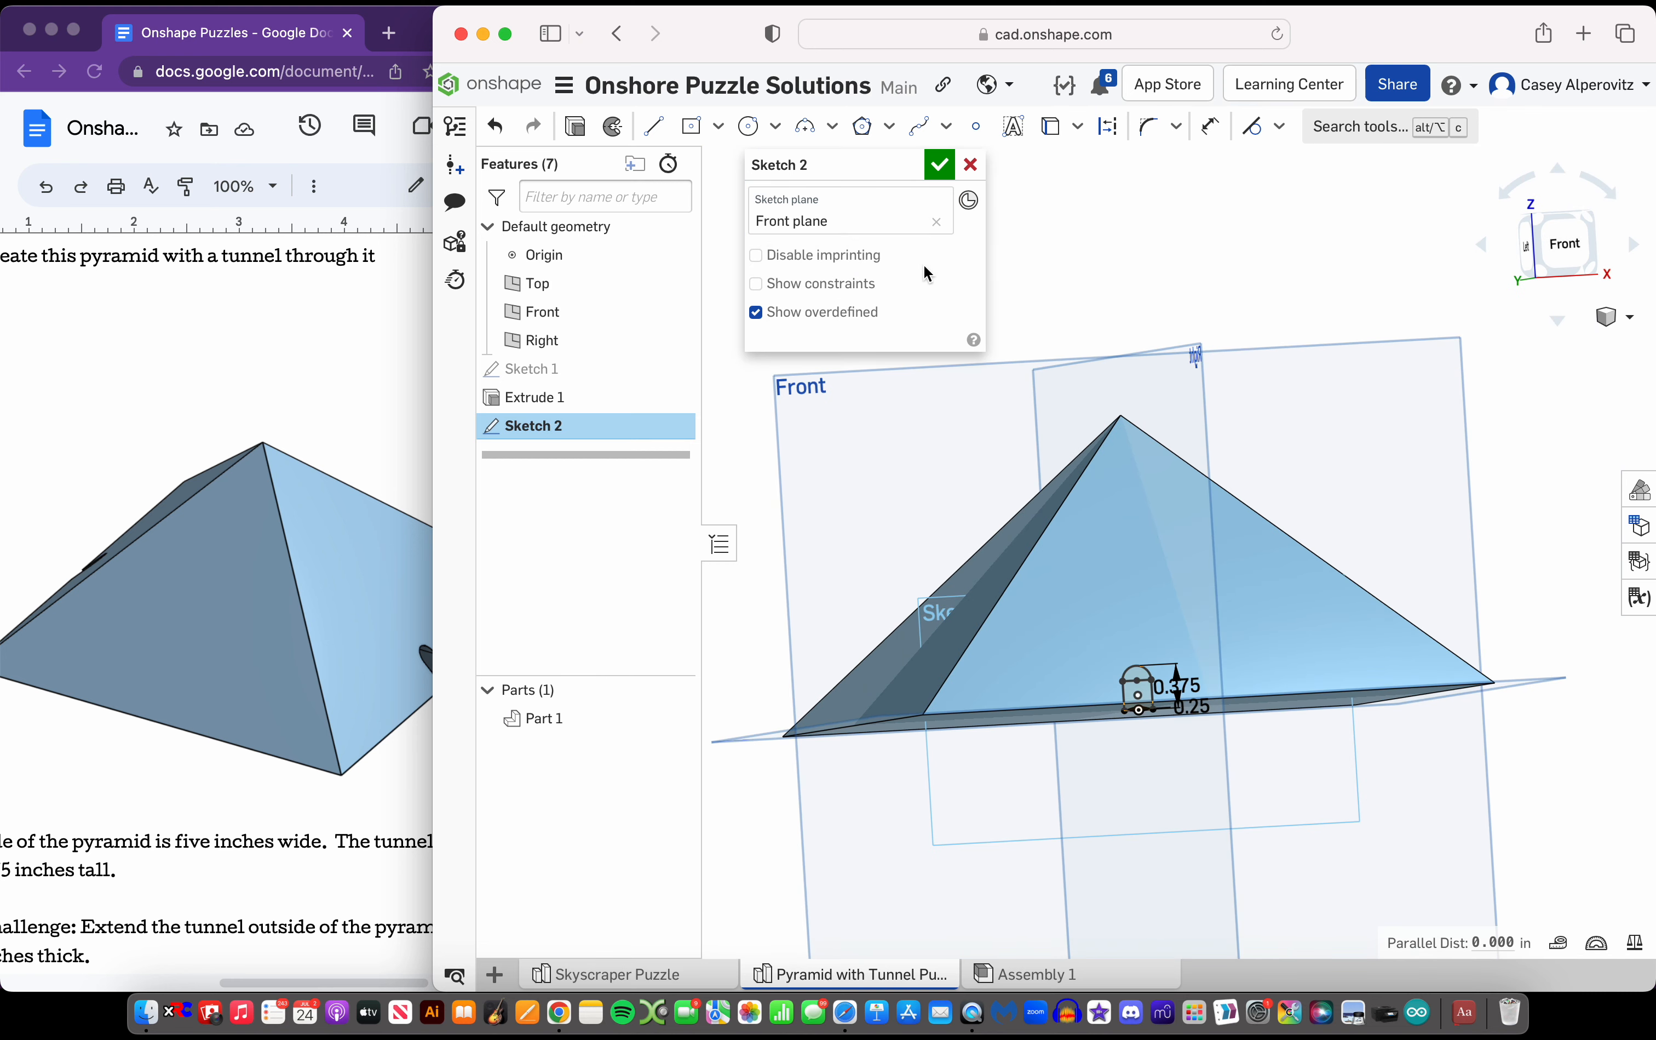
Extrude the two tunnel regions as a Remove cut through all of the pyramid
click(574, 126)
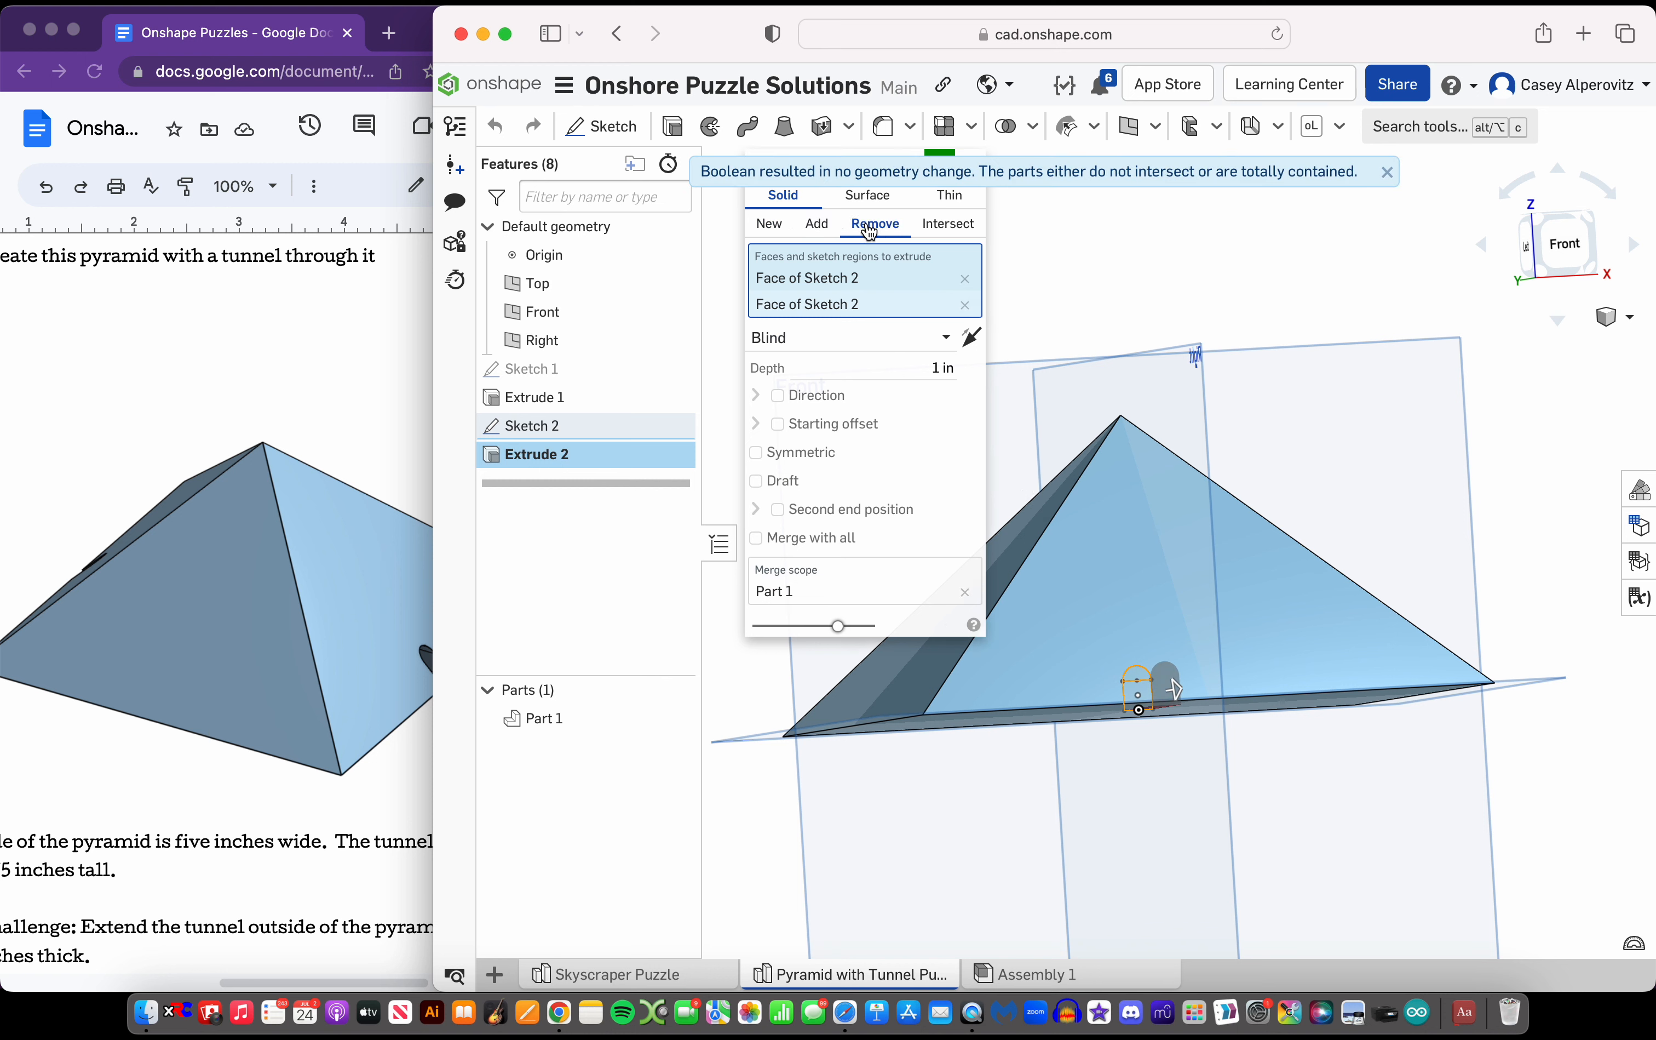
right_drag(1231, 543, 1414, 541)
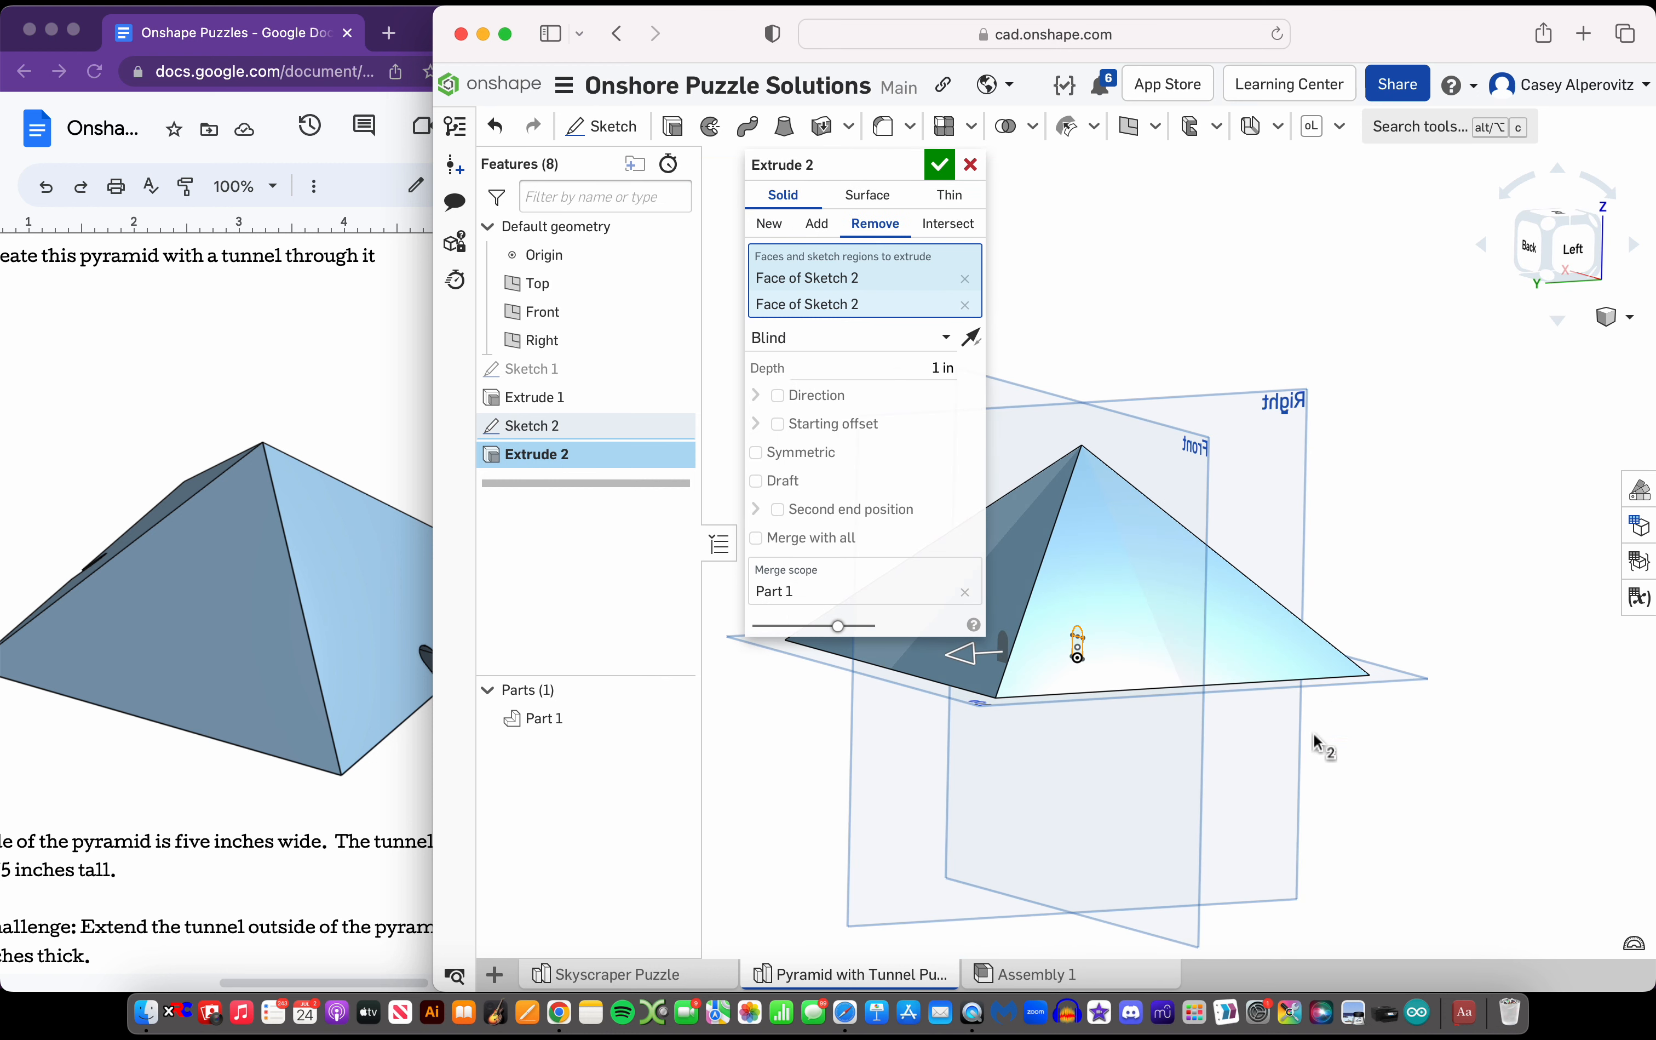
scroll(1314, 741, down, 3)
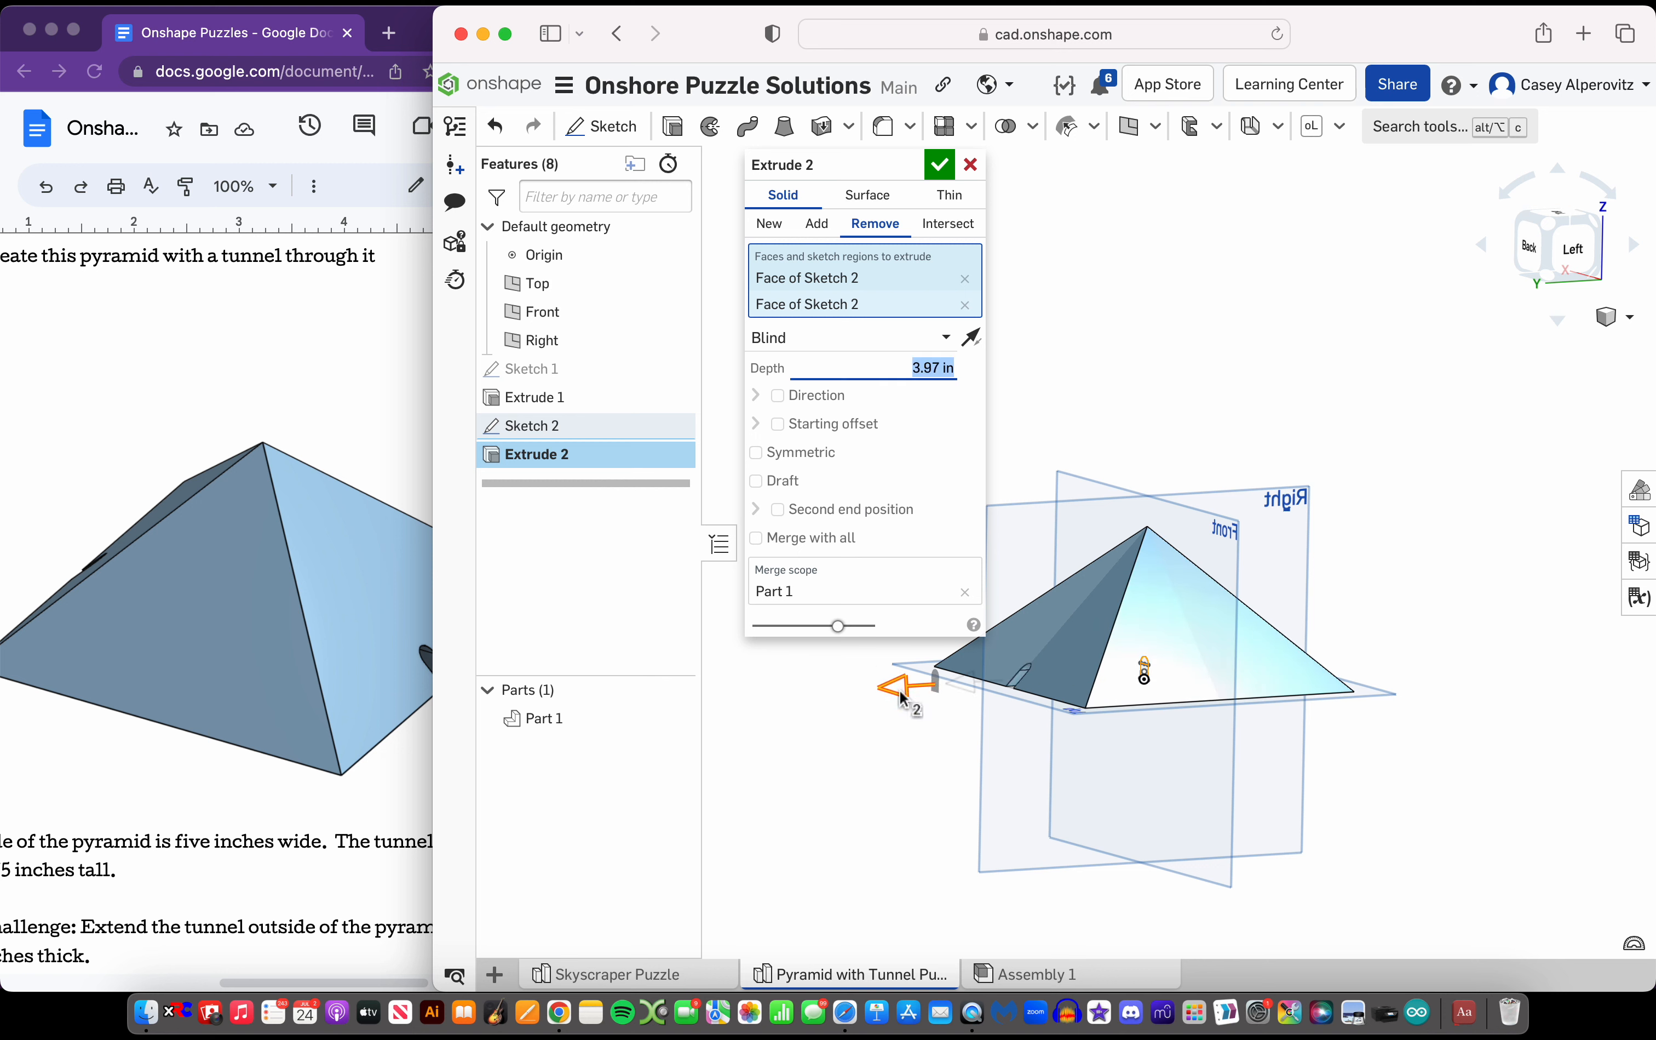
drag(1050, 671, 1058, 672)
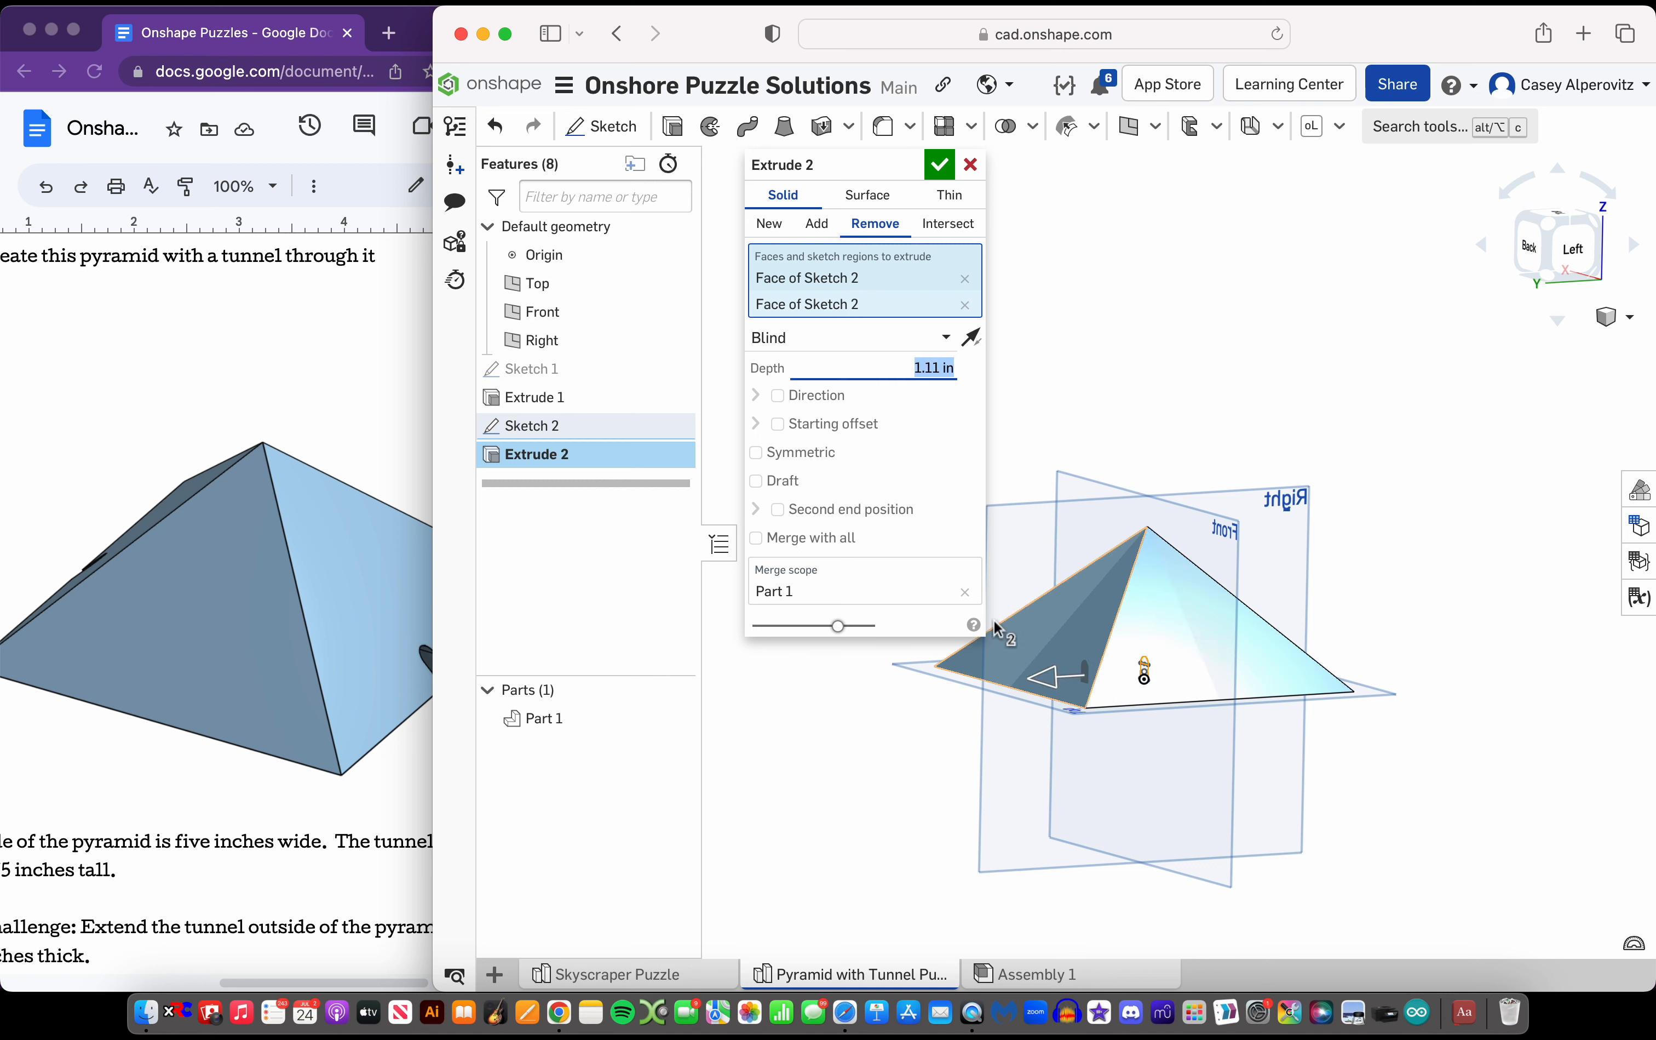
click(859, 338)
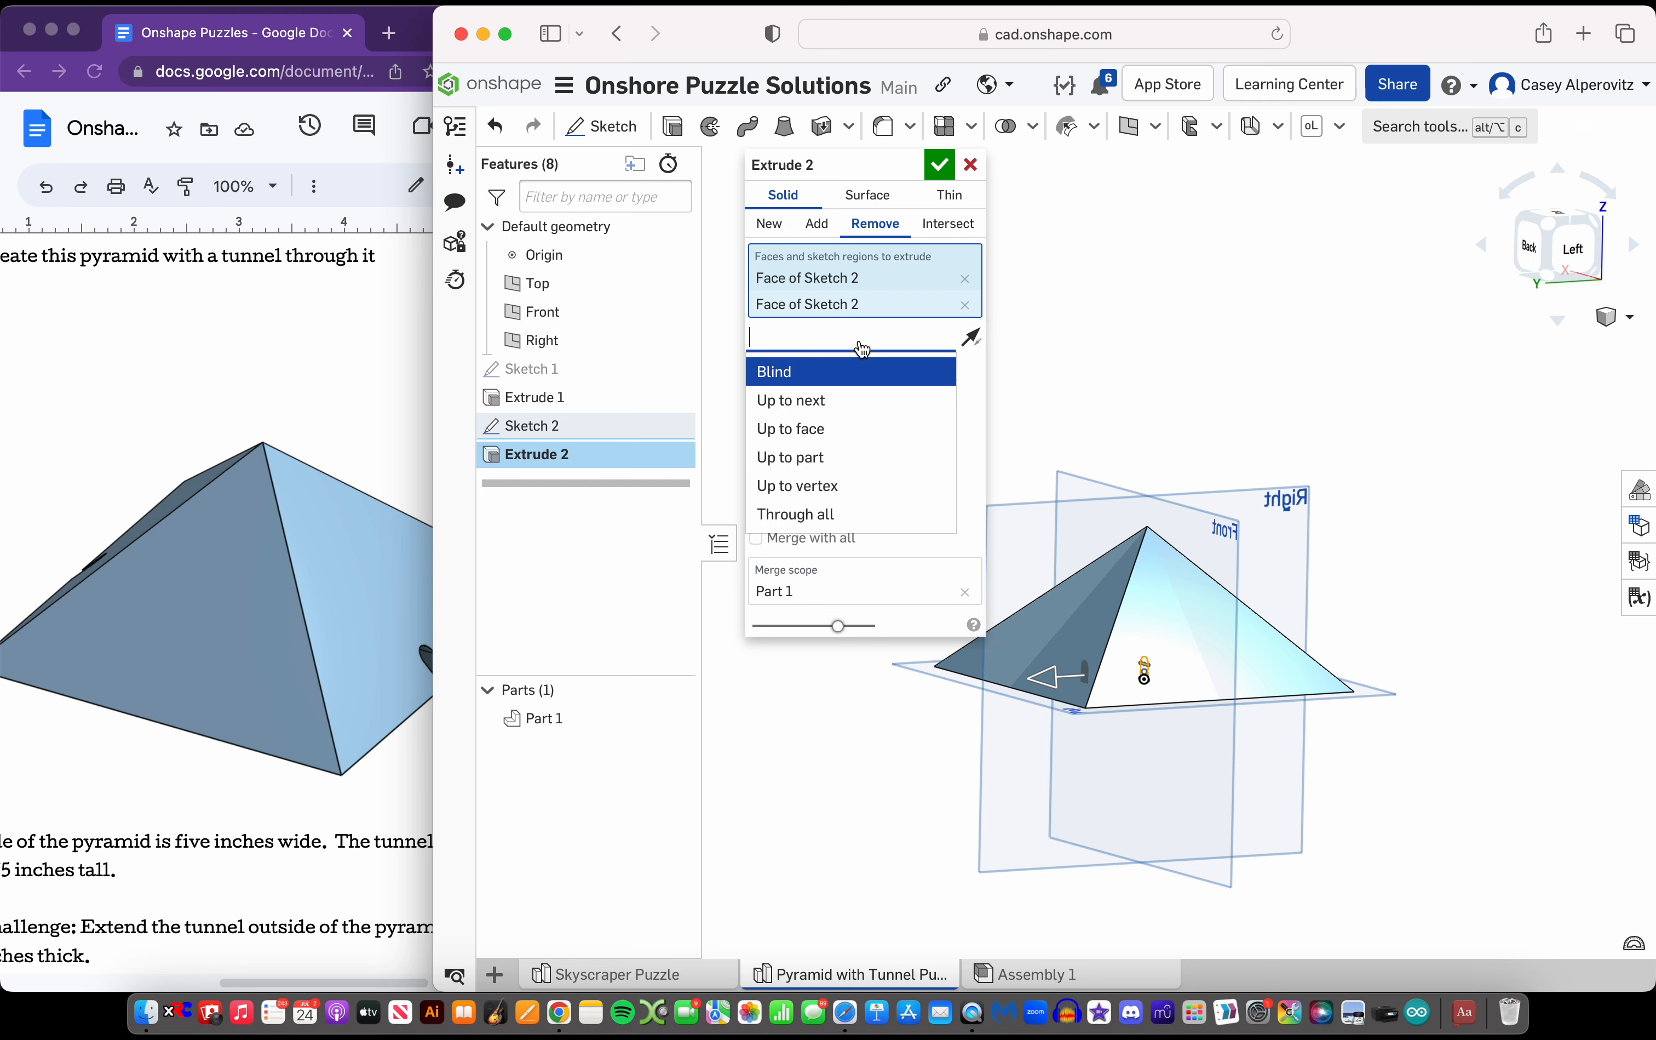
click(818, 514)
scroll(1371, 590, down, 3)
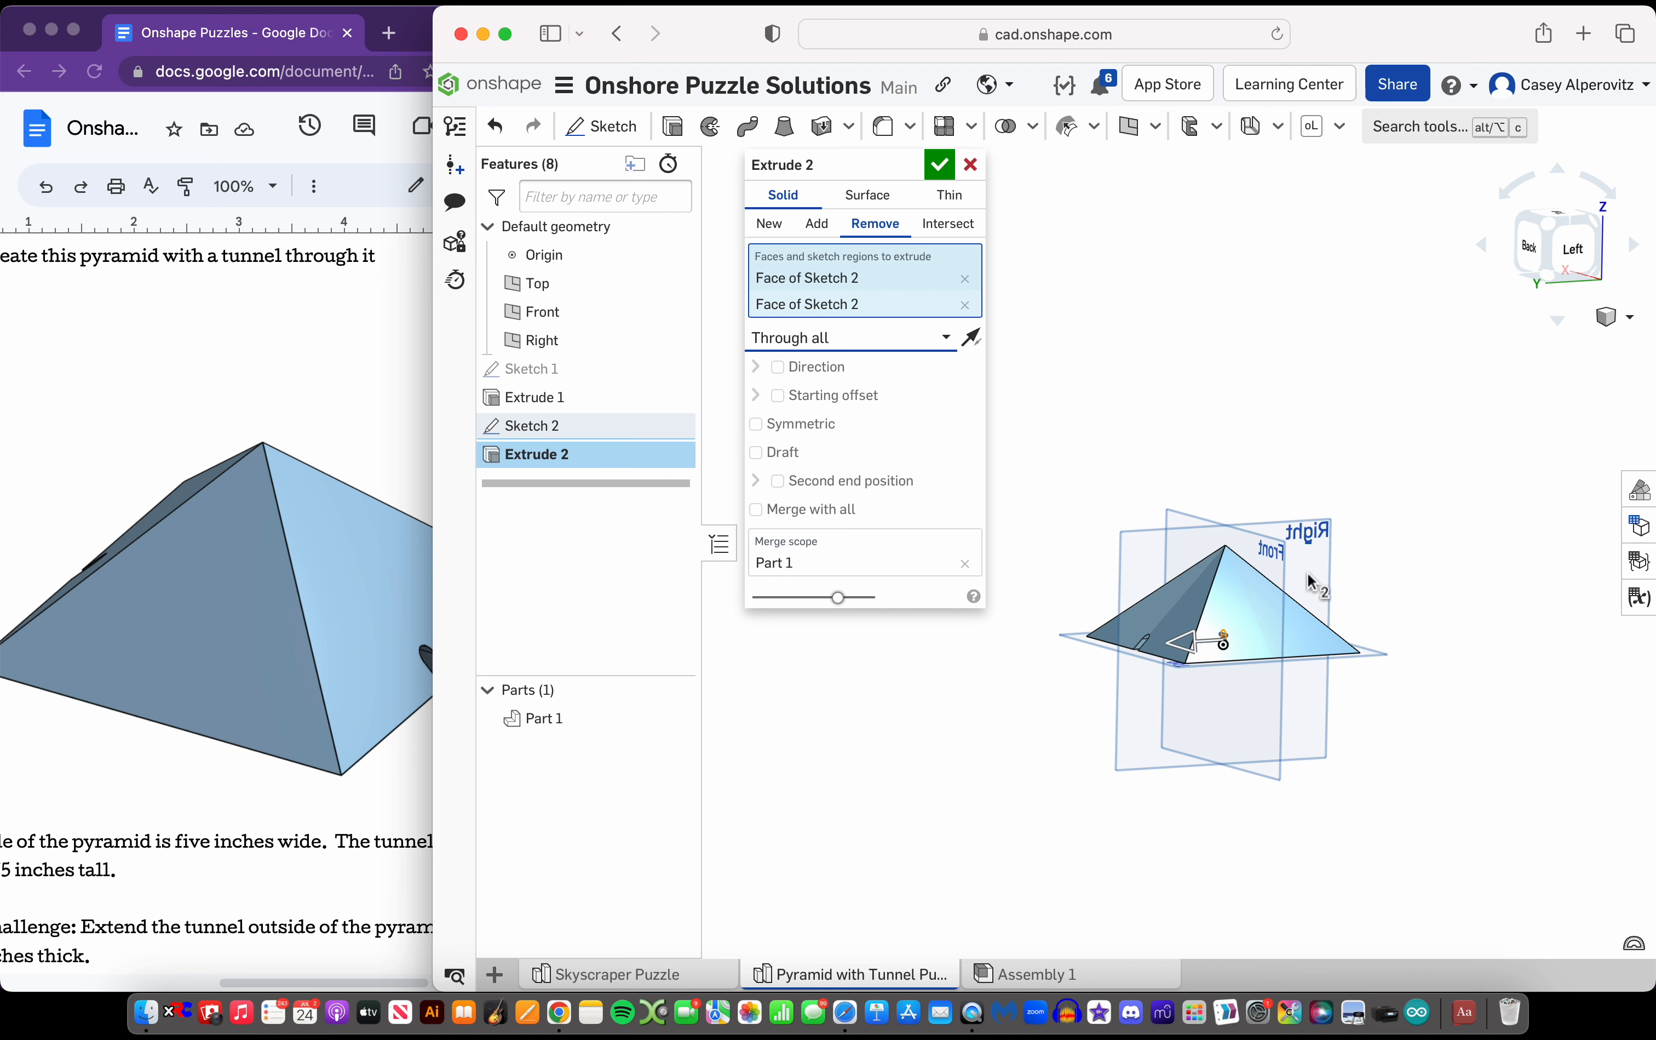
scroll(1308, 574, up, 5)
right_drag(1308, 574, 1395, 609)
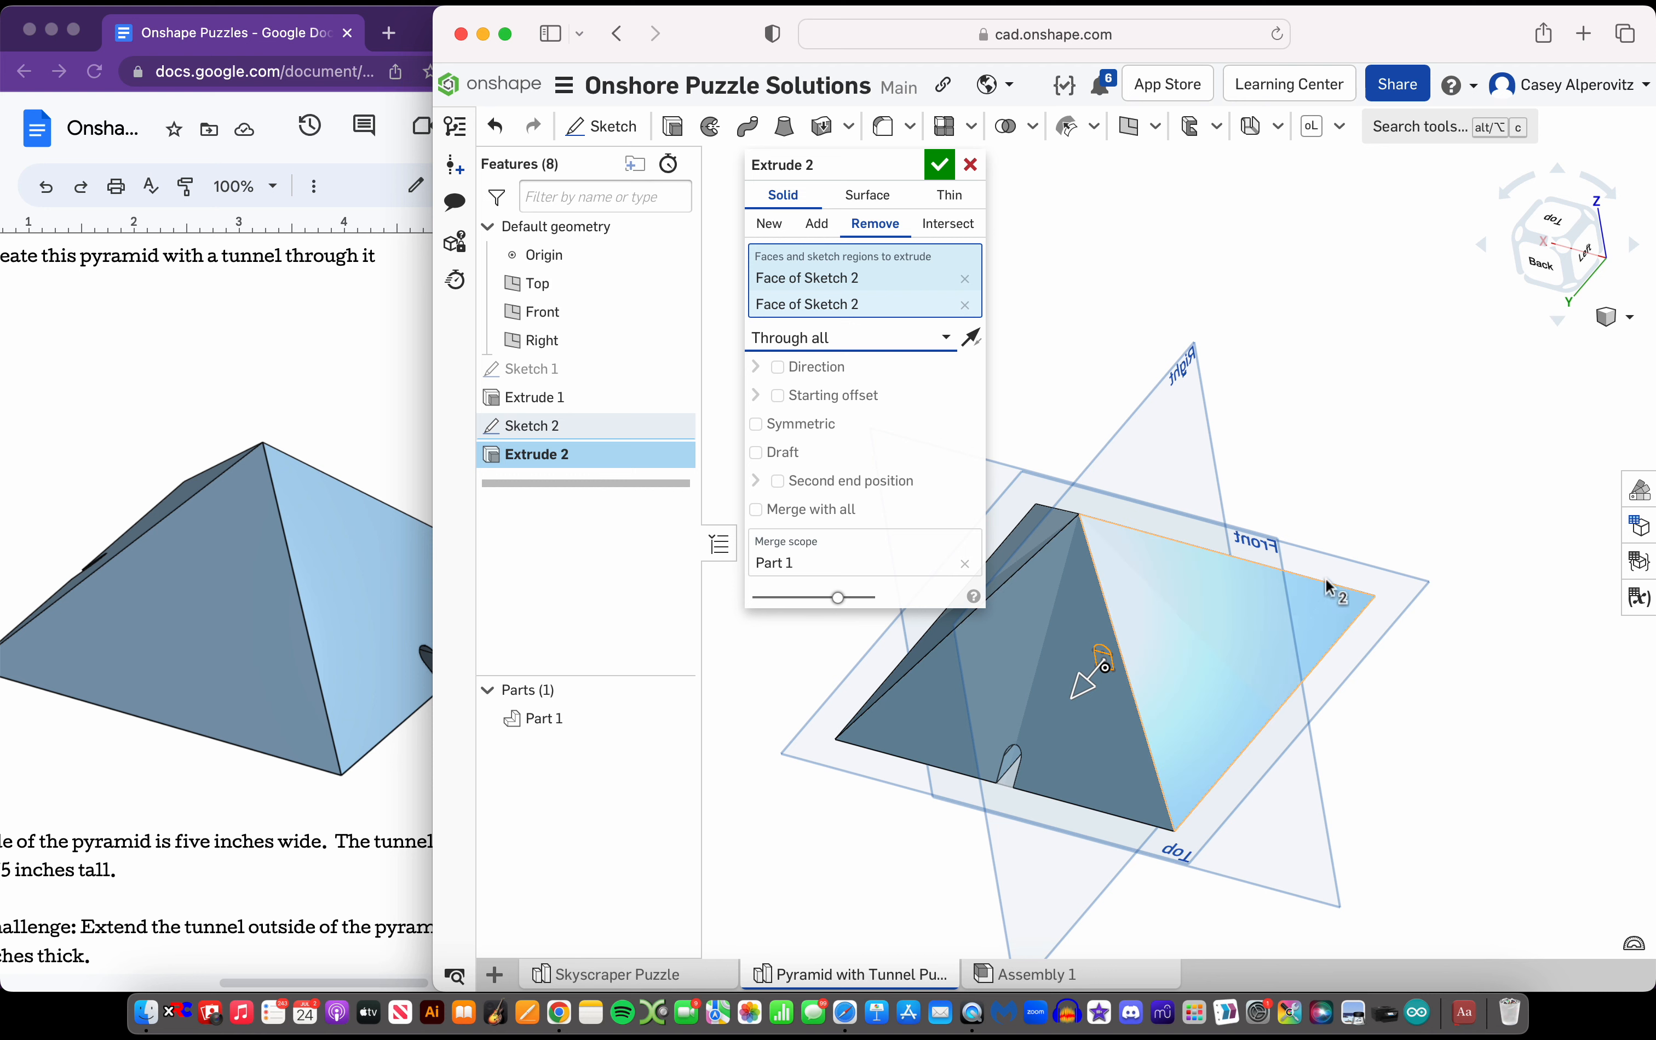
Make the tunnel cut symmetric so it runs both ways from the Front plane, and accept the extrude
click(769, 435)
scroll(1194, 596, down, 4)
right_drag(1195, 596, 1115, 401)
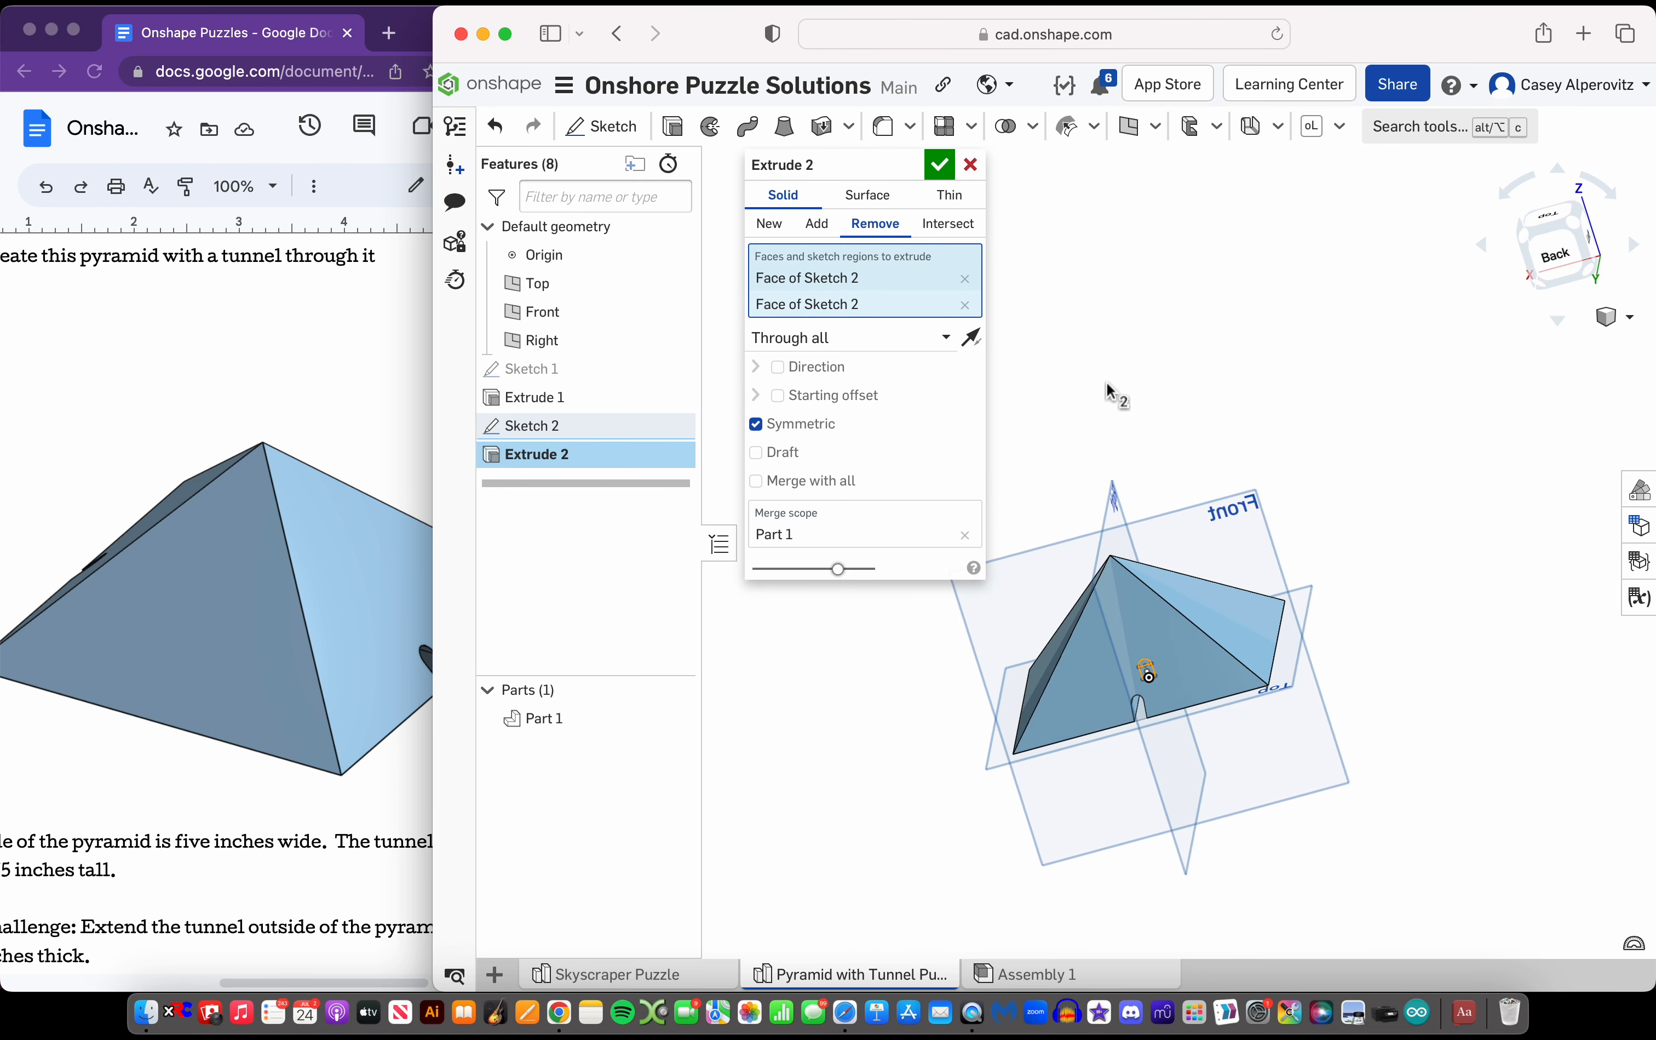
click(940, 165)
scroll(1146, 684, up, 5)
right_drag(1147, 684, 1231, 681)
scroll(1235, 595, down, 5)
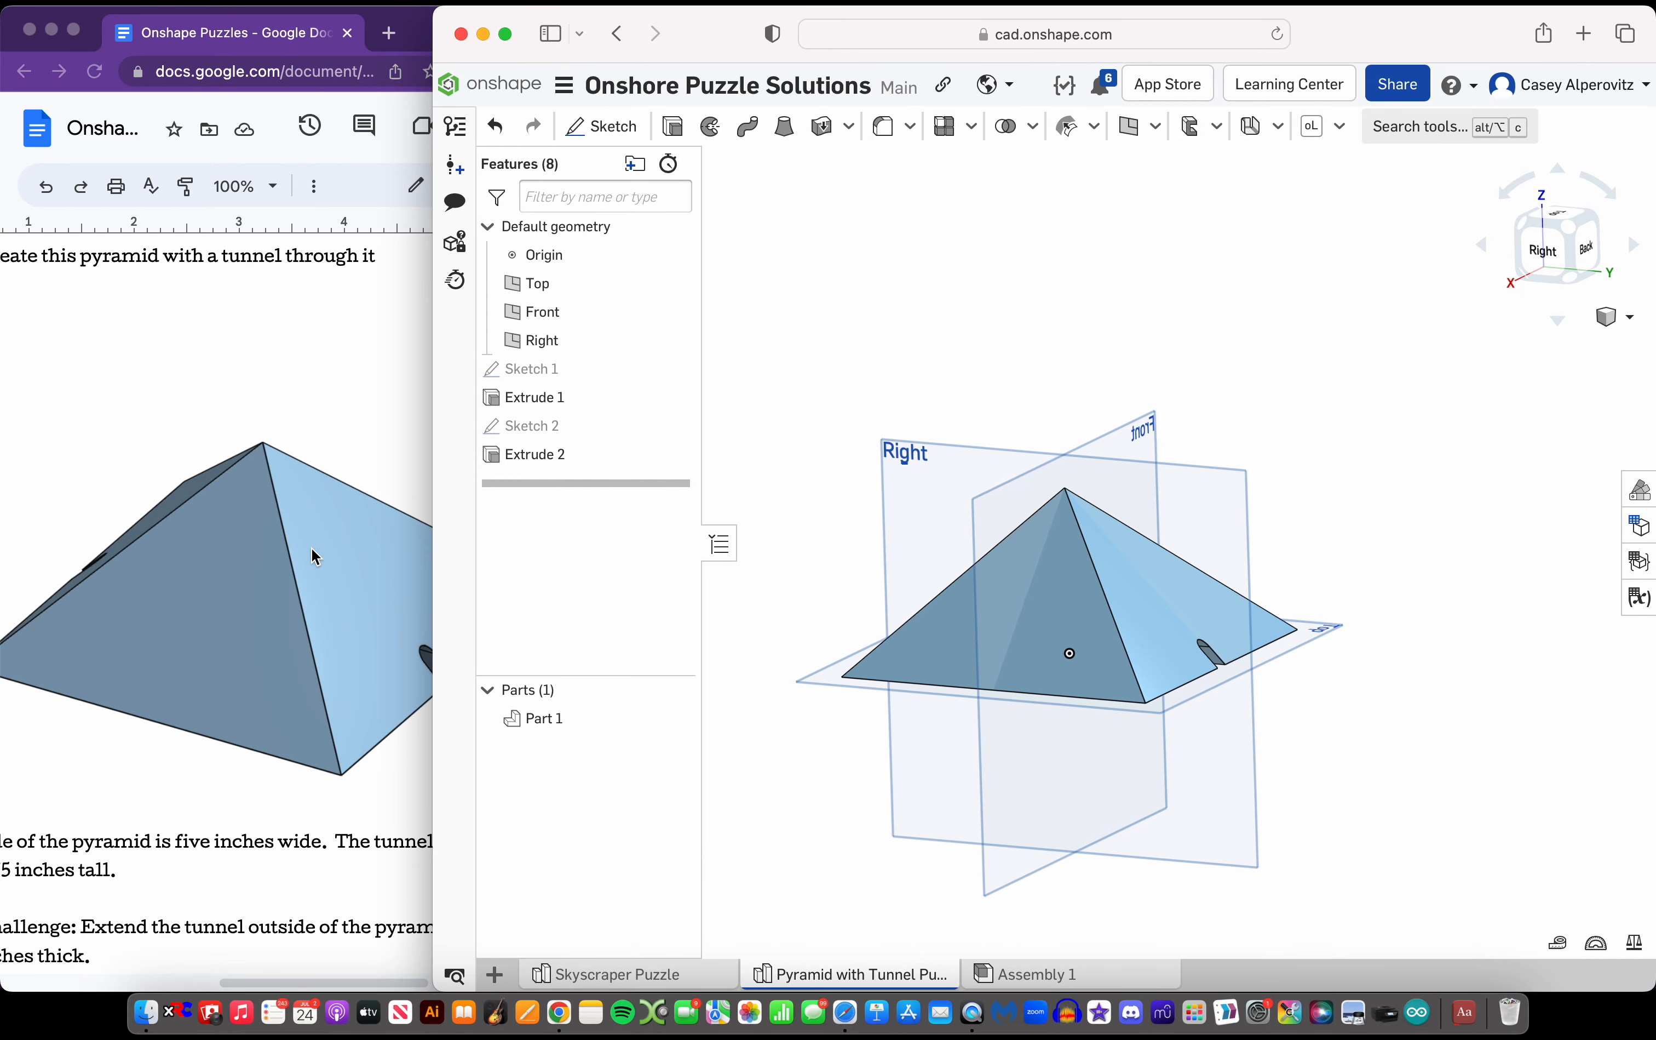
scroll(311, 548, down, 1)
Switch to the puzzle document and read the tunnel dimensions and the extra challenge below the pyramid picture
click(311, 548)
scroll(311, 548, left, 2)
scroll(315, 555, down, 4)
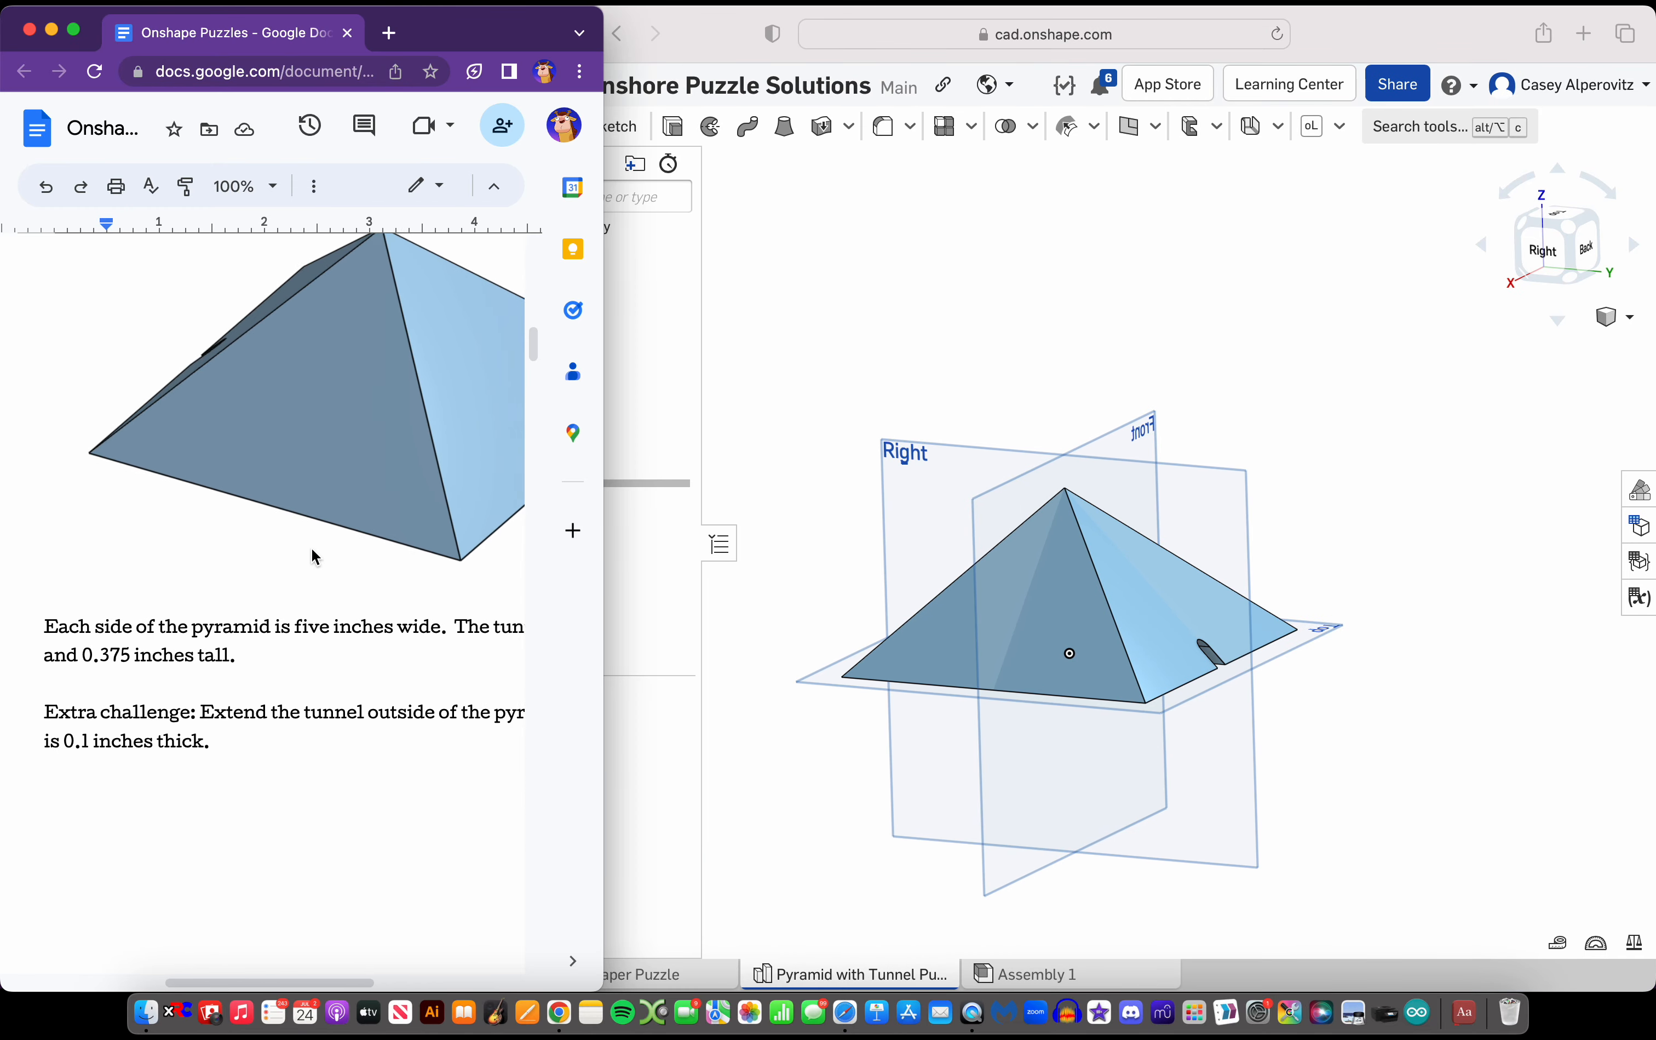
scroll(315, 556, right, 2)
scroll(310, 547, right, 4)
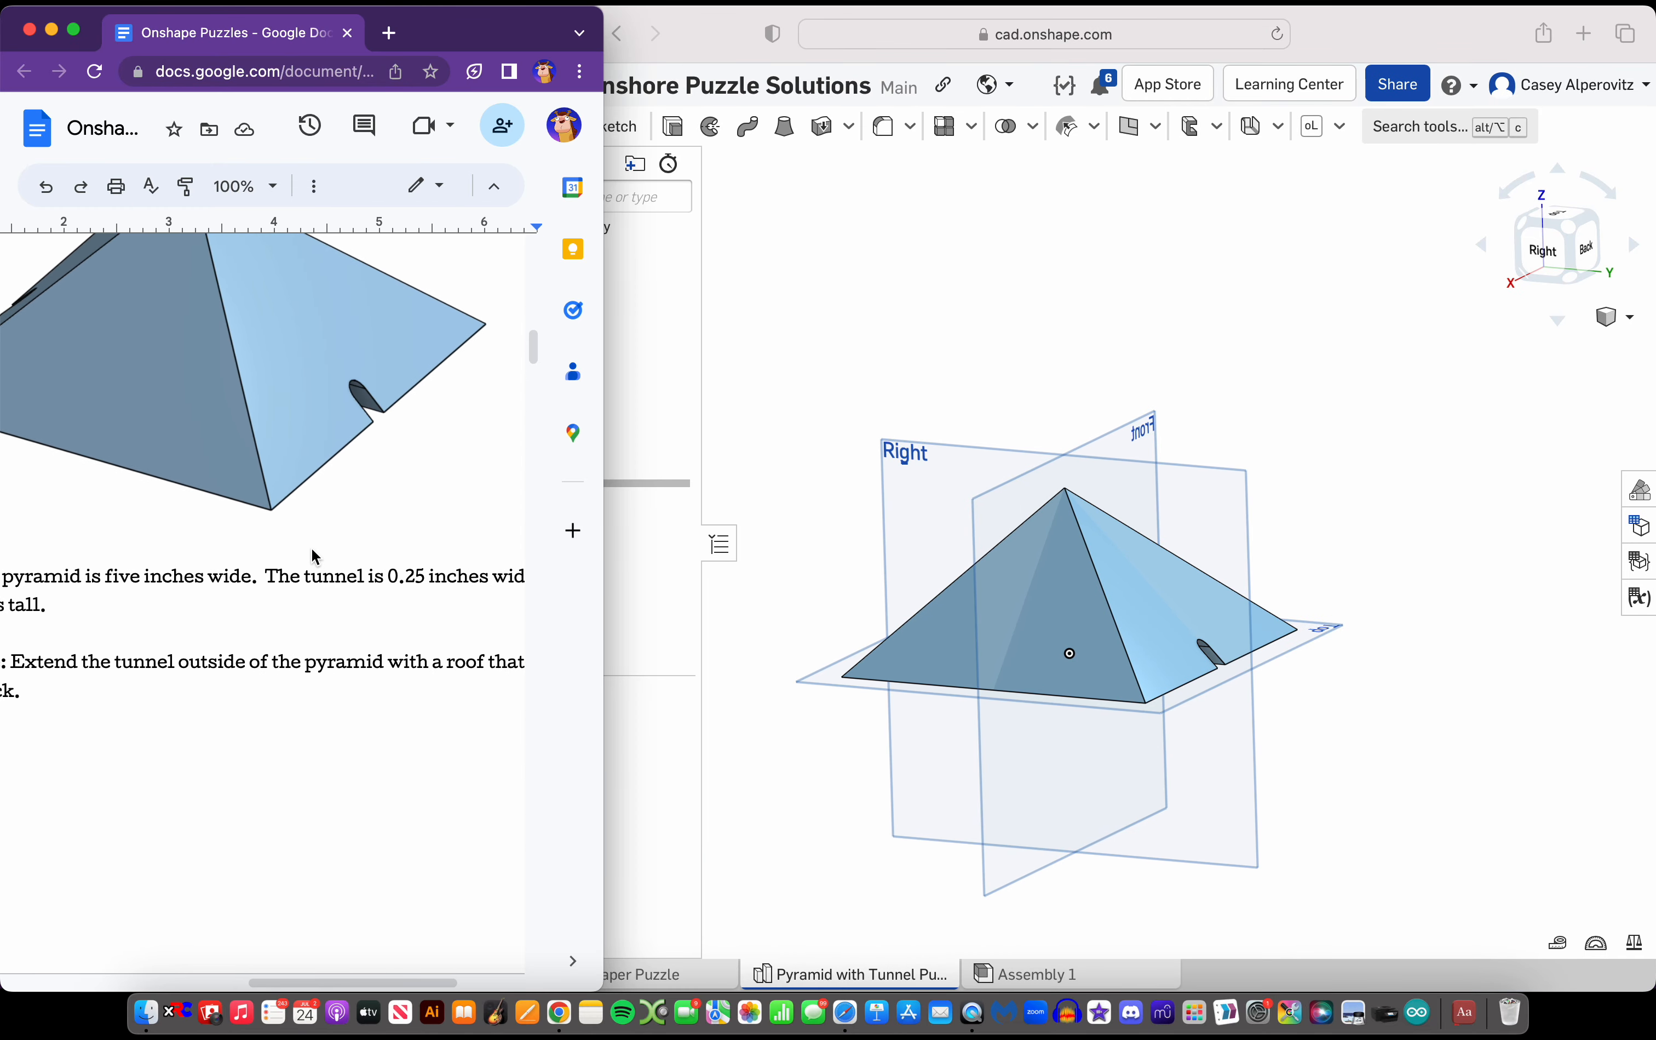
scroll(311, 547, left, 4)
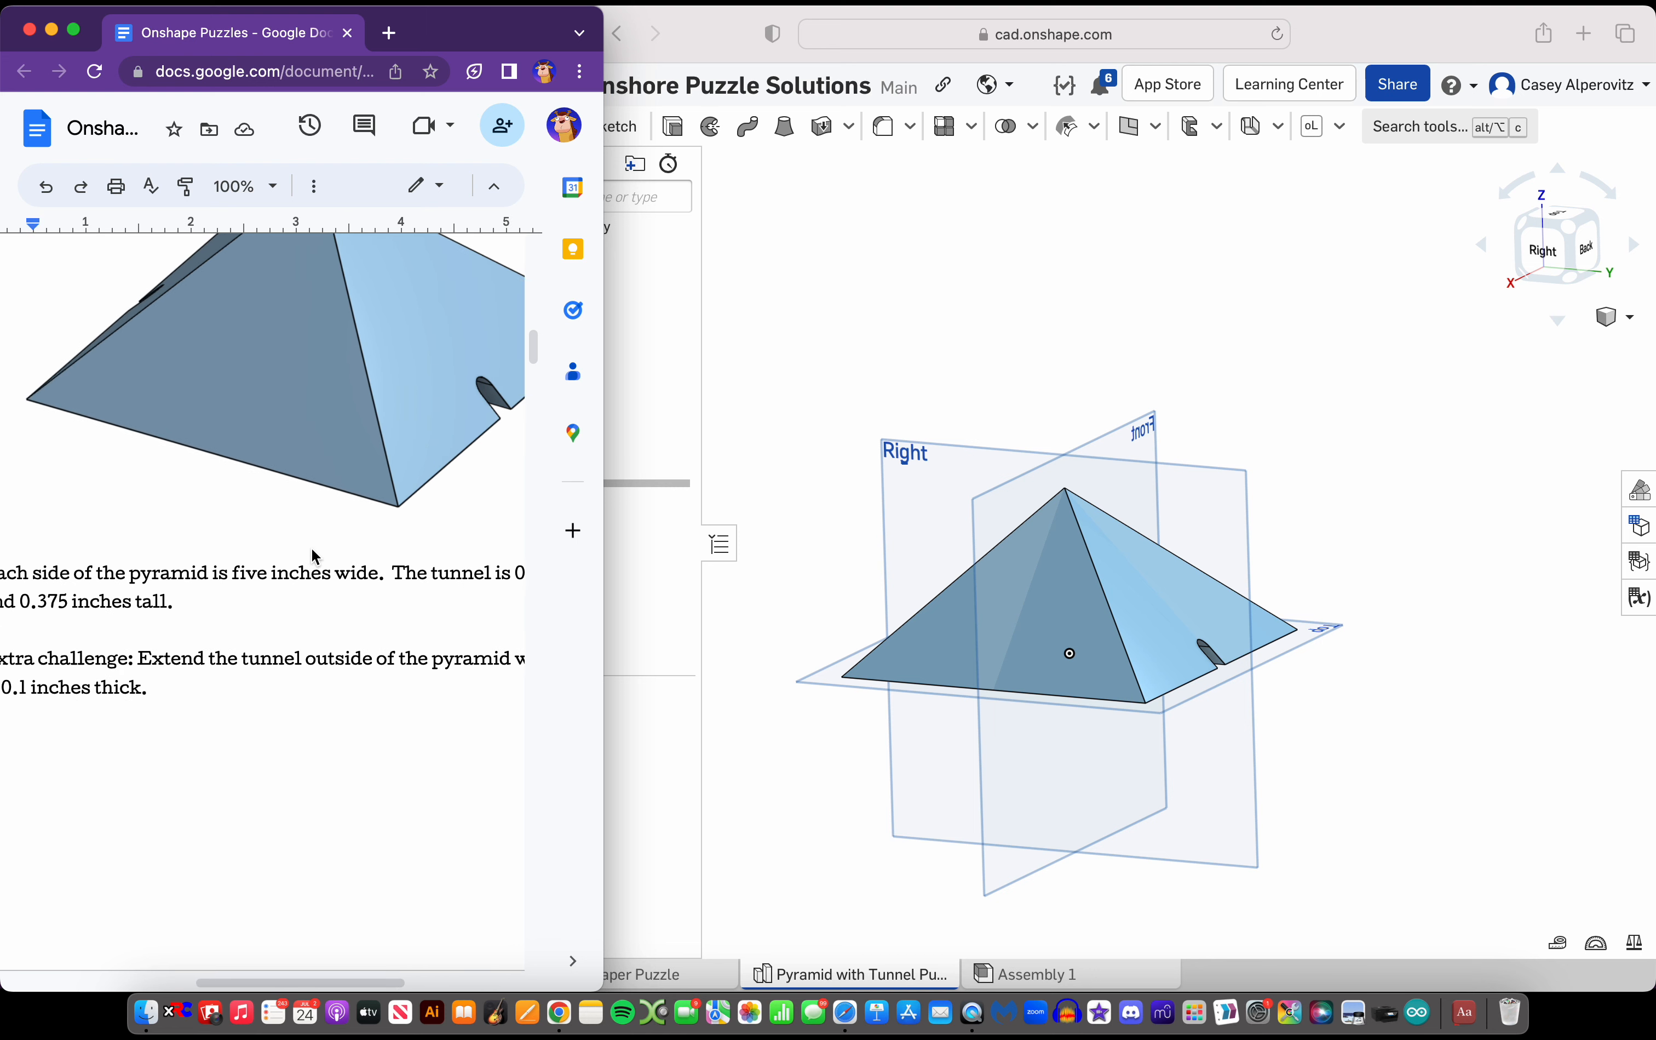
scroll(311, 547, right, 4)
scroll(311, 547, left, 4)
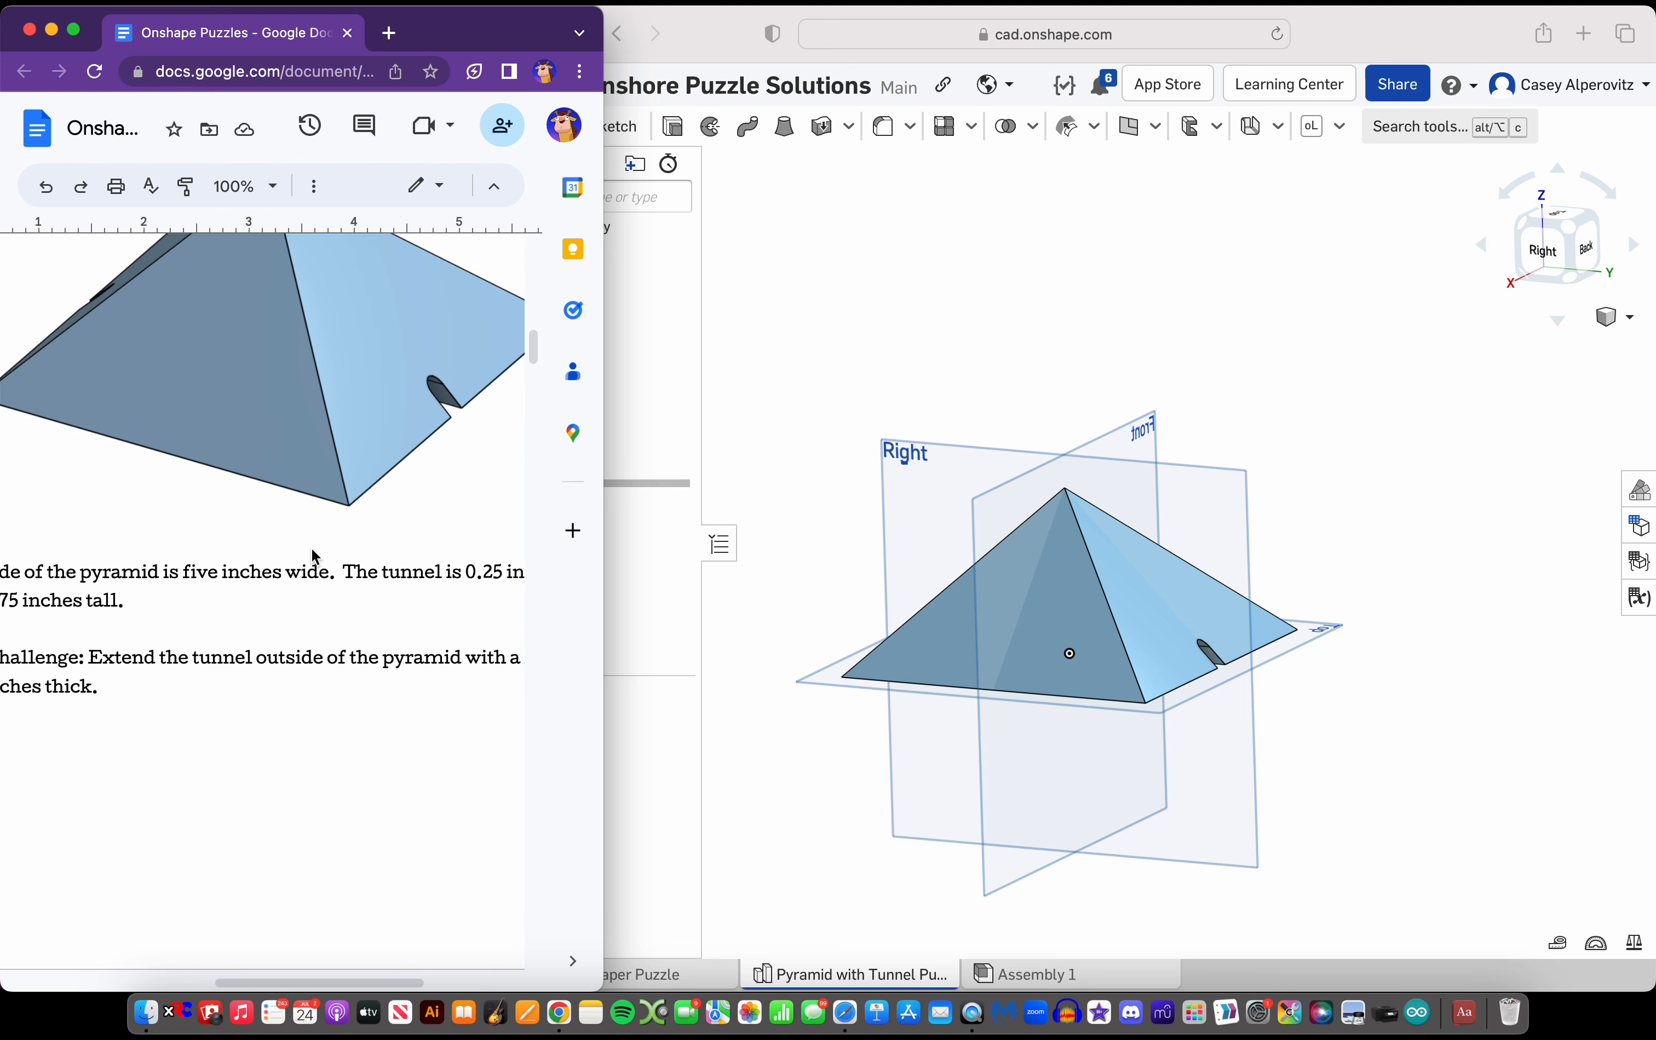
scroll(311, 546, right, 4)
Return to Onshape, reopen the tunnel sketch and offset its arch and two sides outward by 0.1 in
right_drag(1234, 691, 1160, 657)
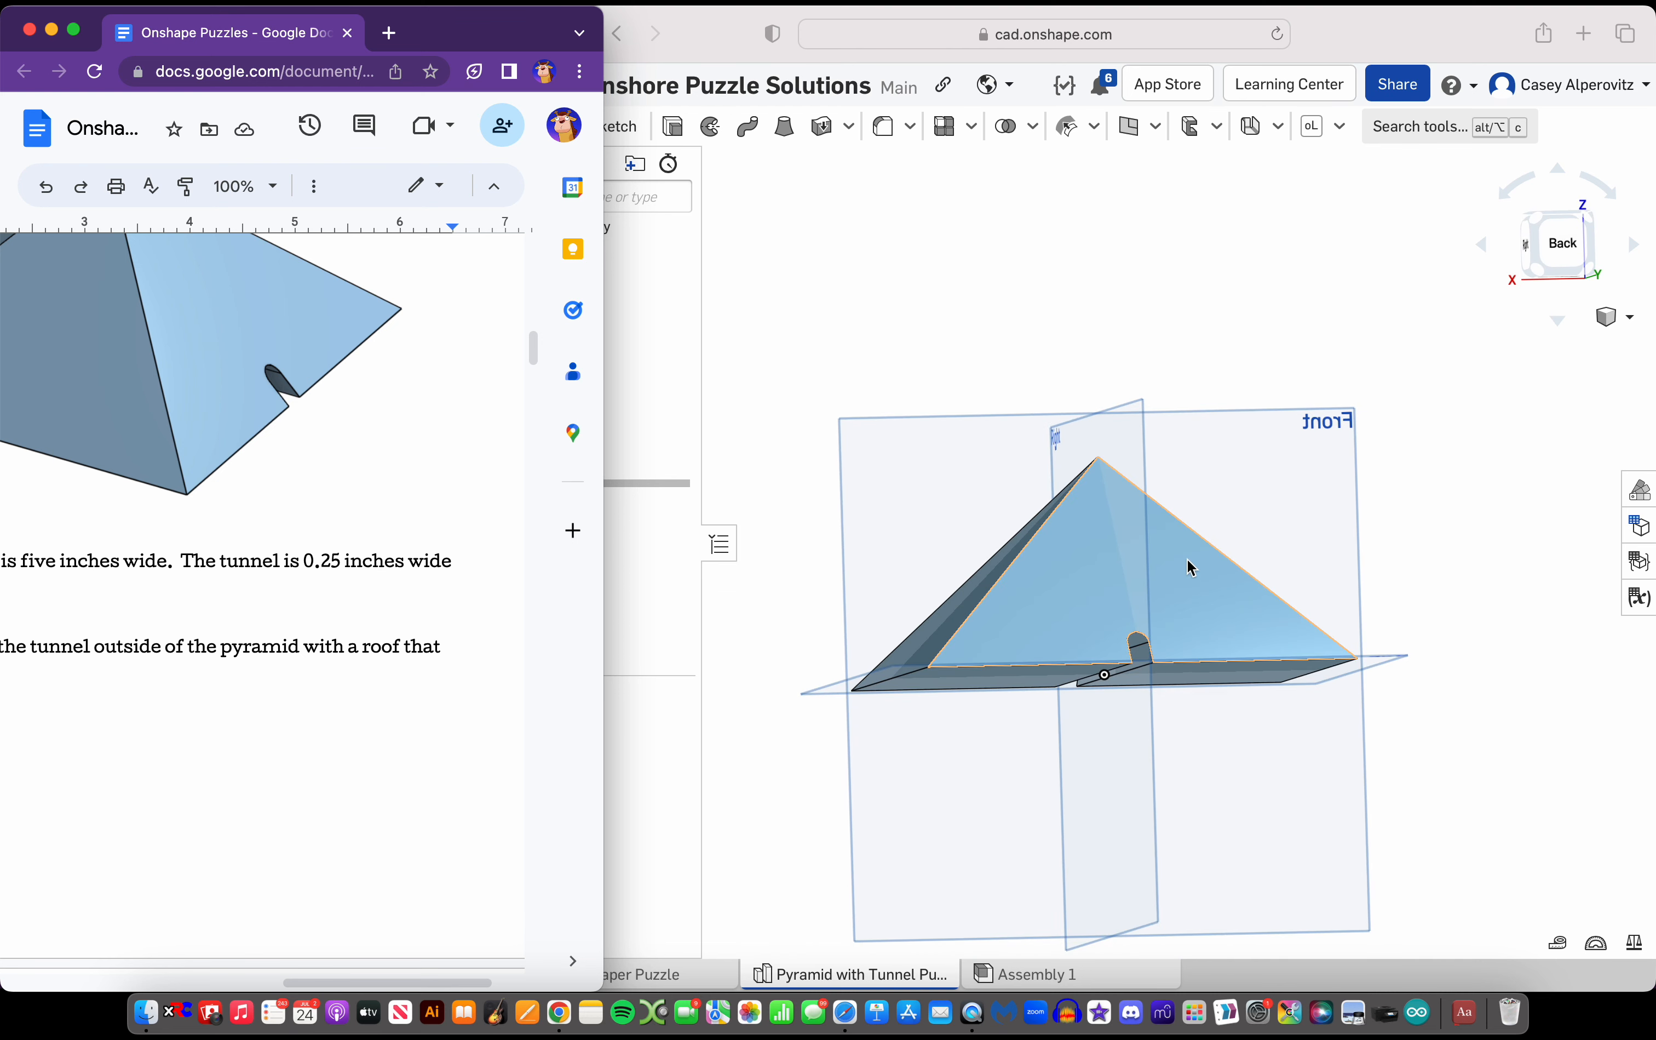
click(1281, 368)
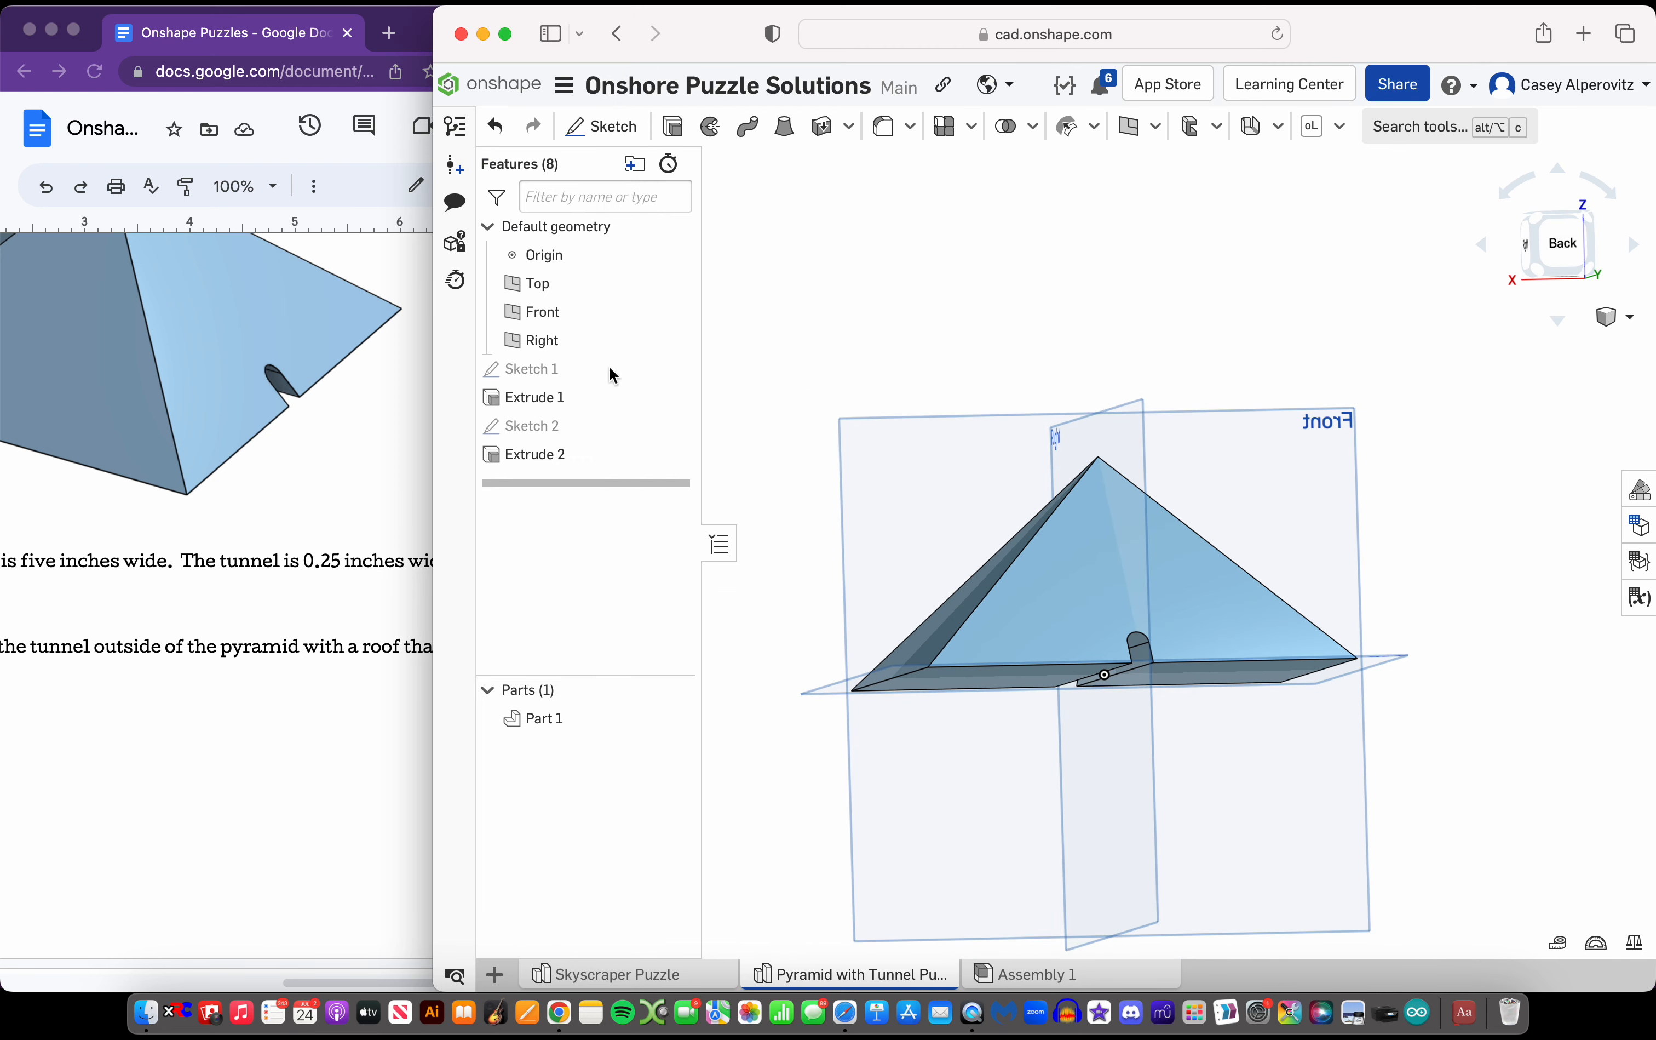
double_click(594, 437)
scroll(1168, 687, up, 5)
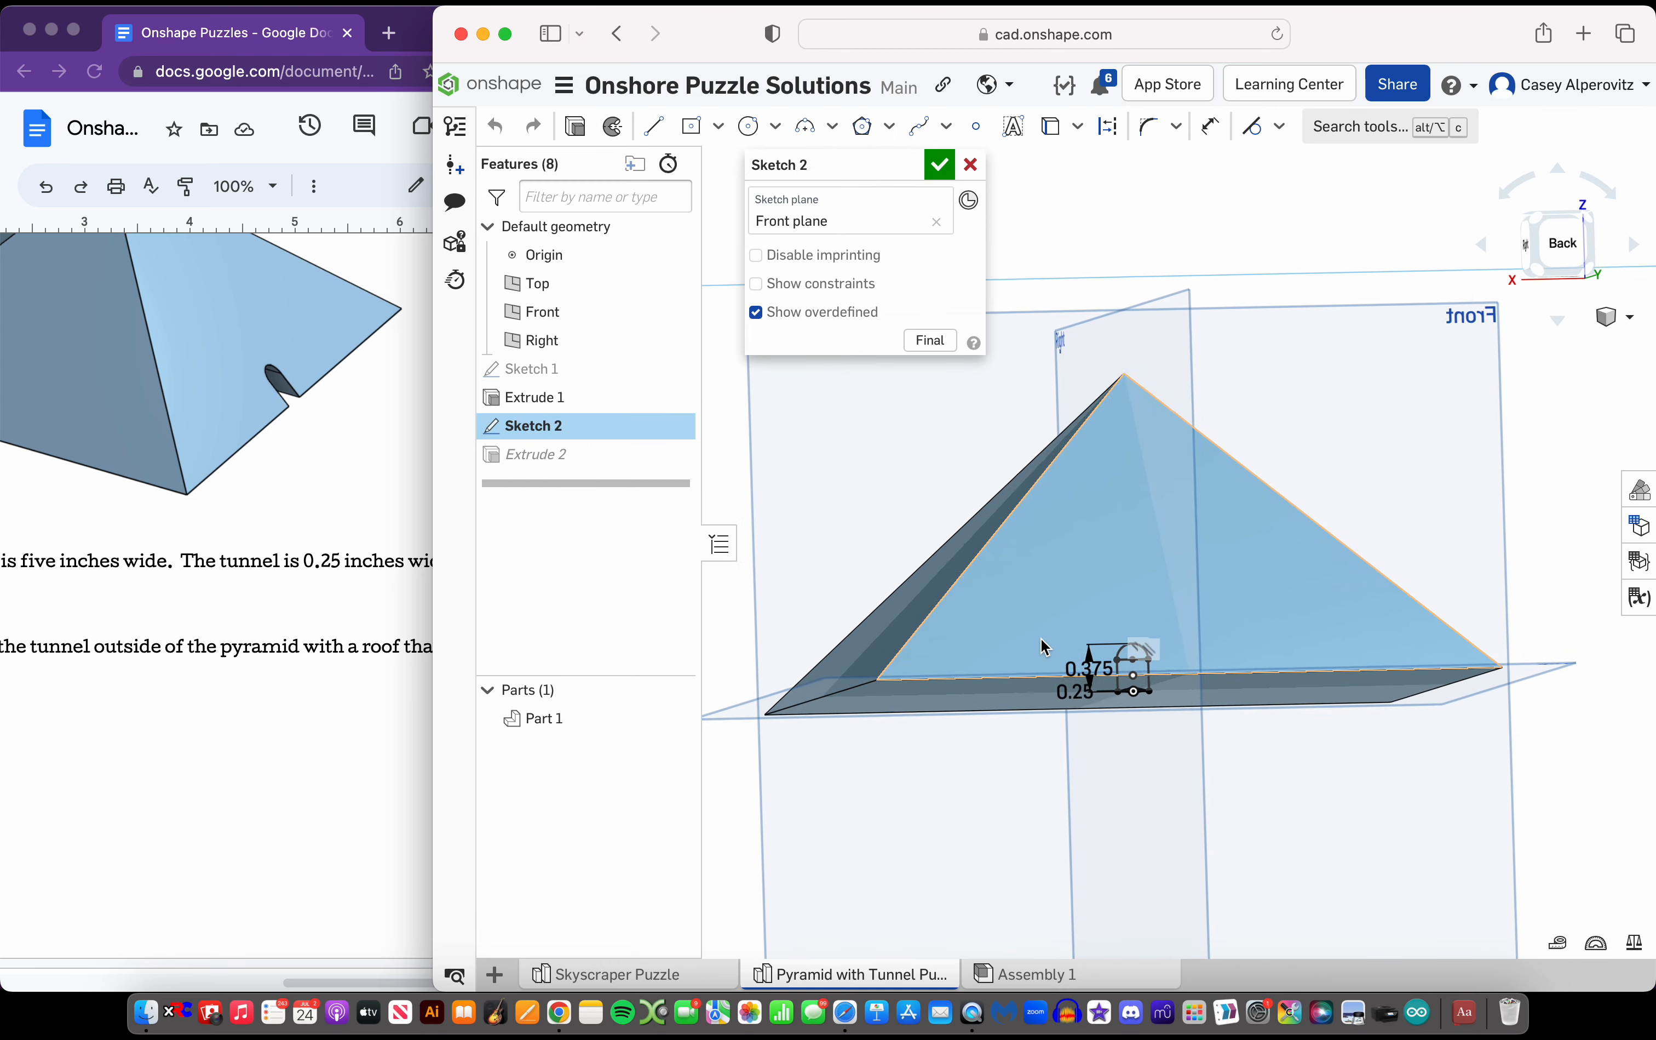
key(n)
scroll(1209, 740, up, 5)
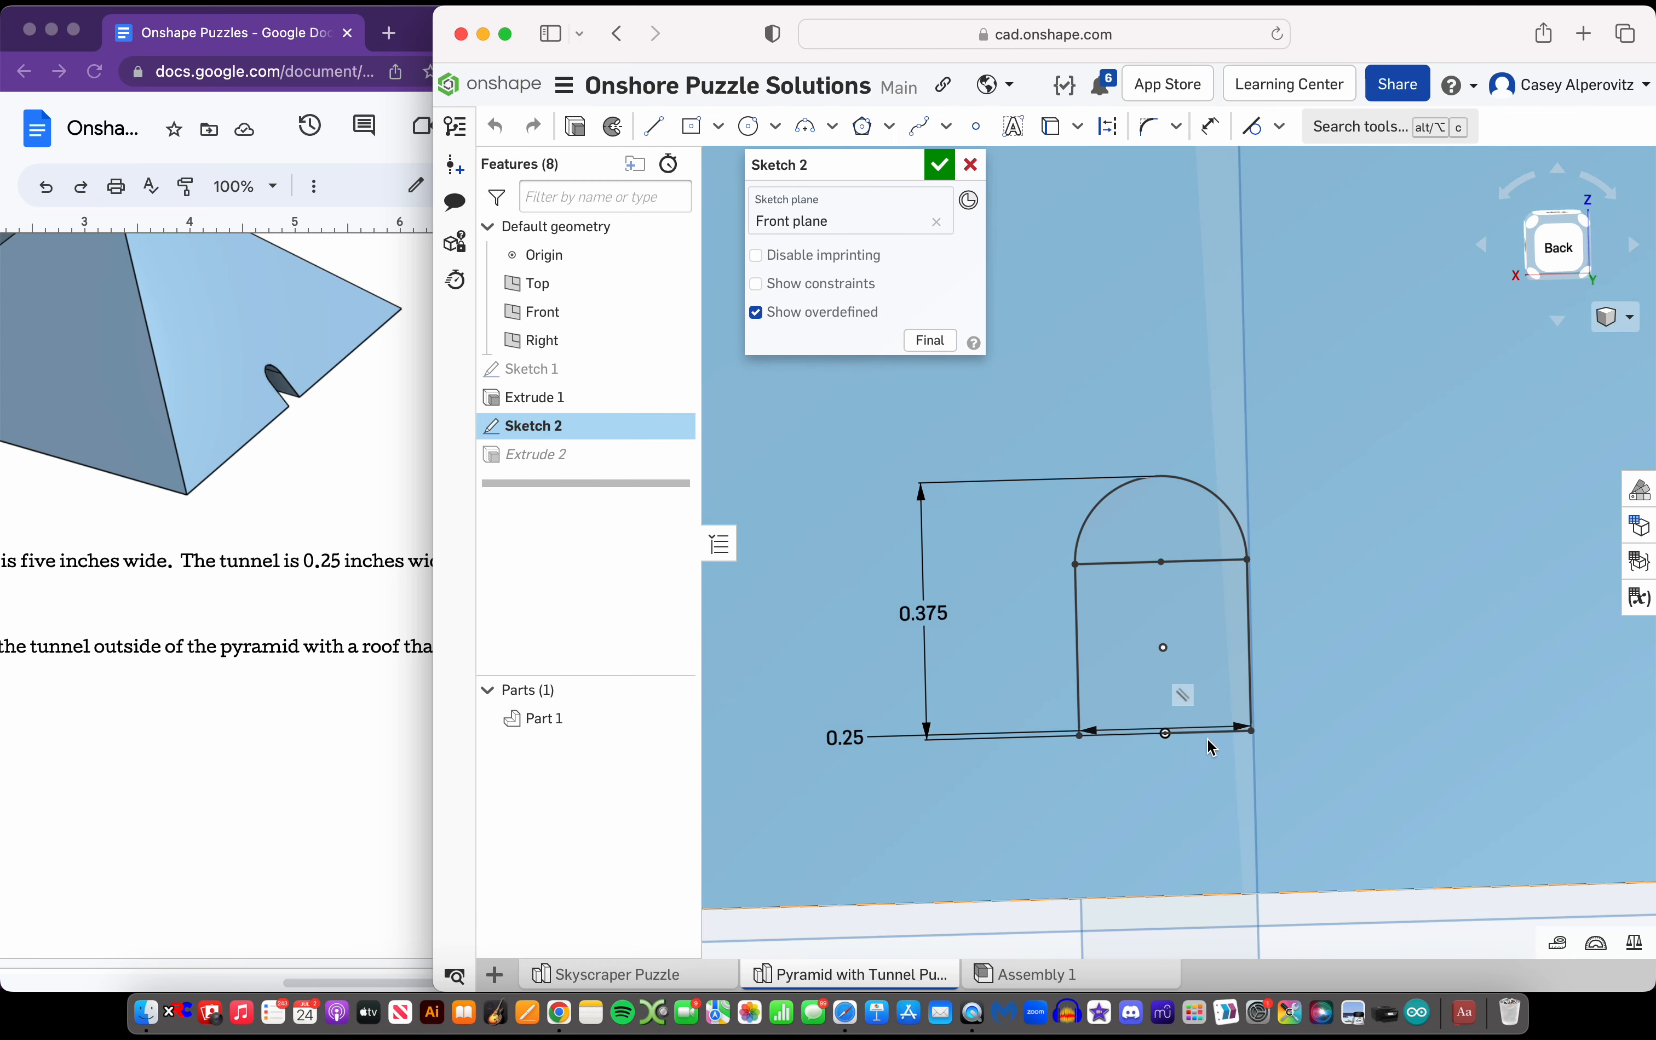
scroll(937, 428, down, 2)
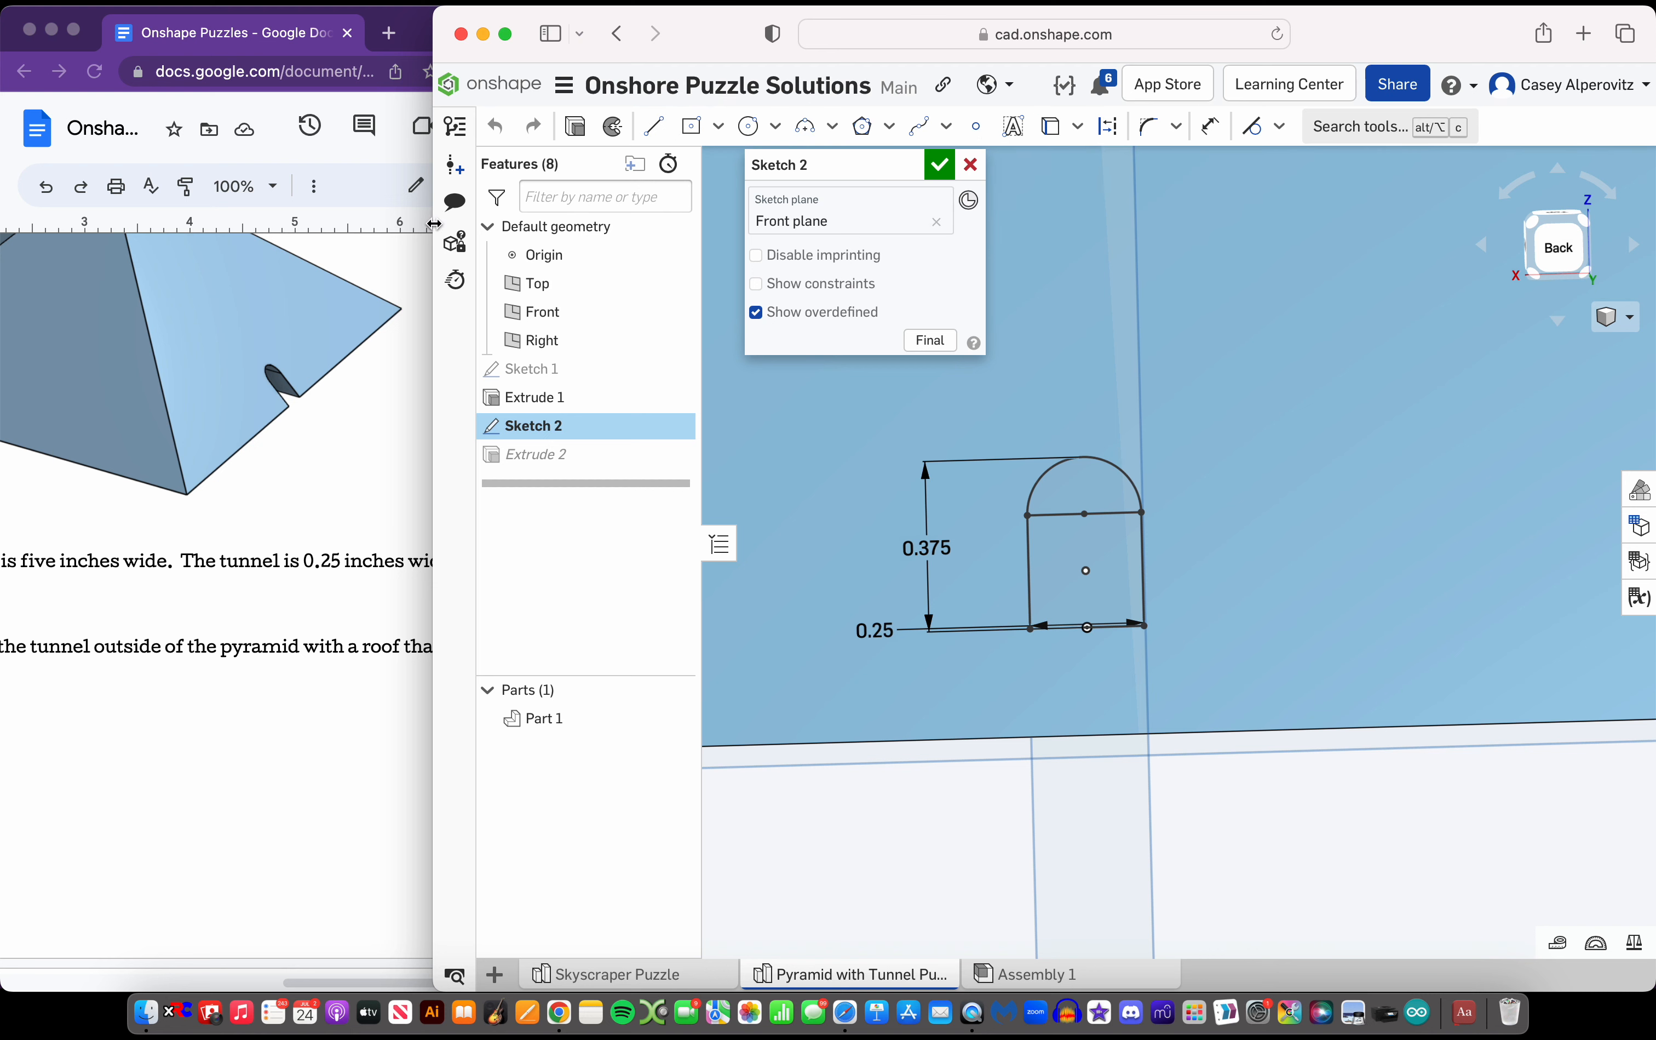
drag(434, 237, 119, 217)
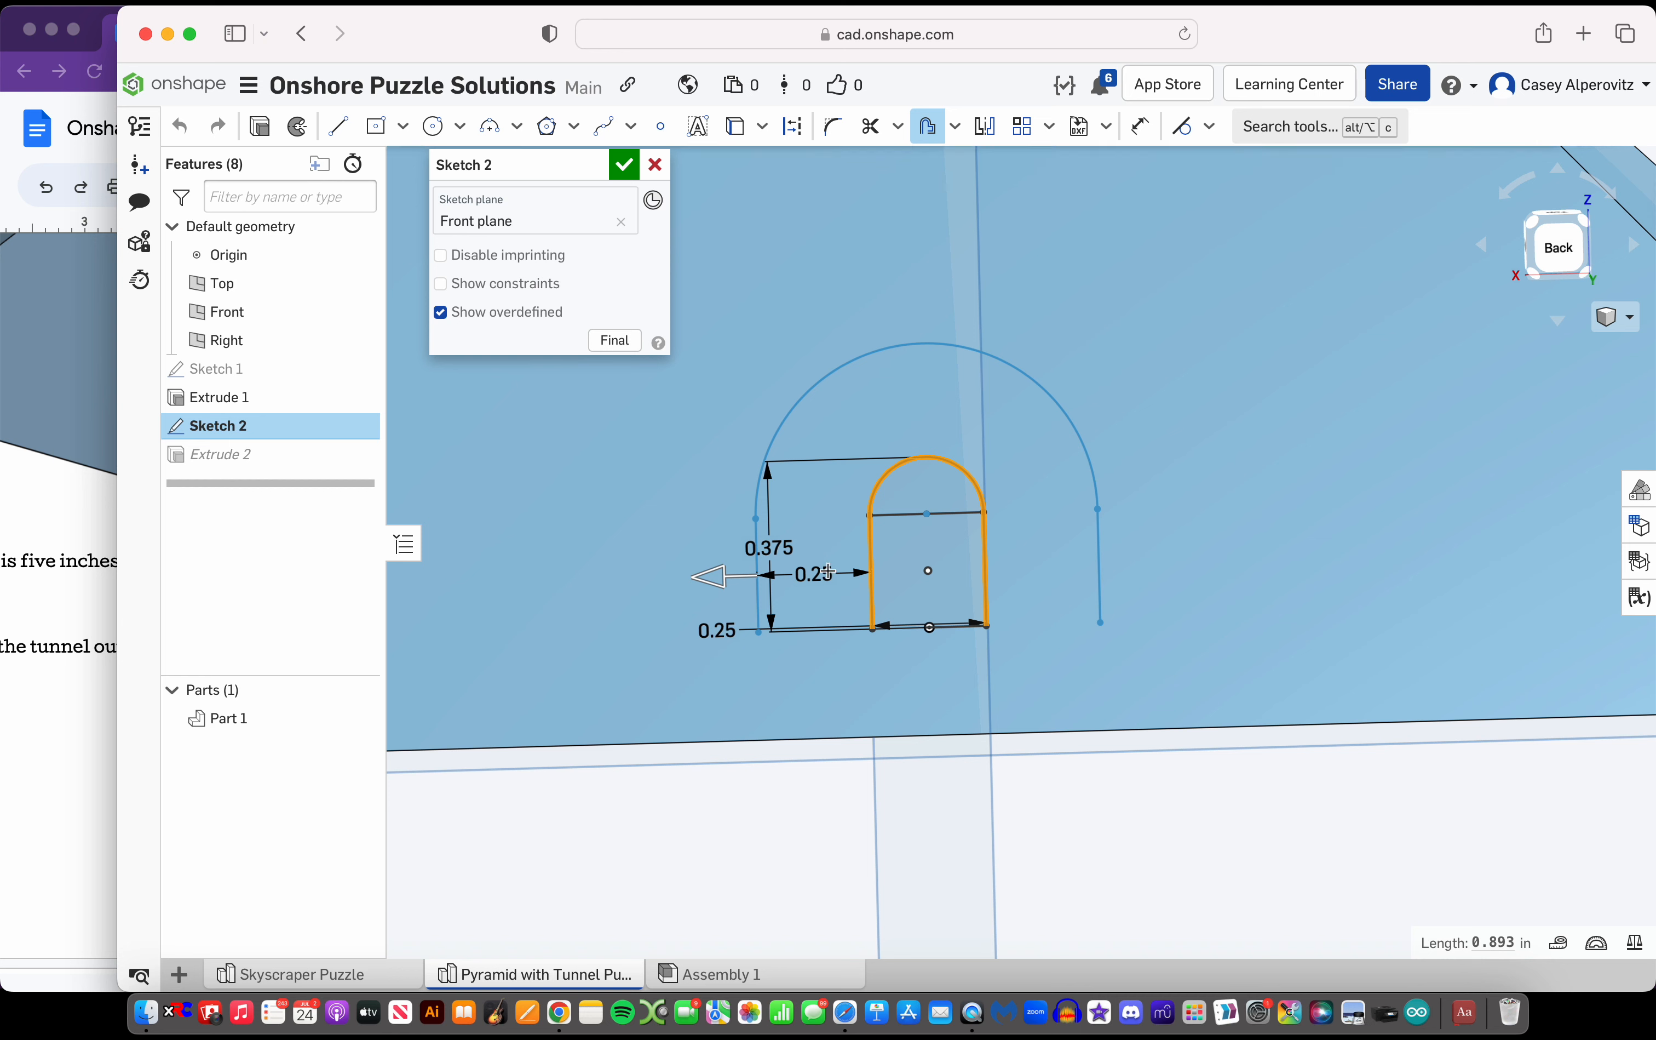
click(829, 571)
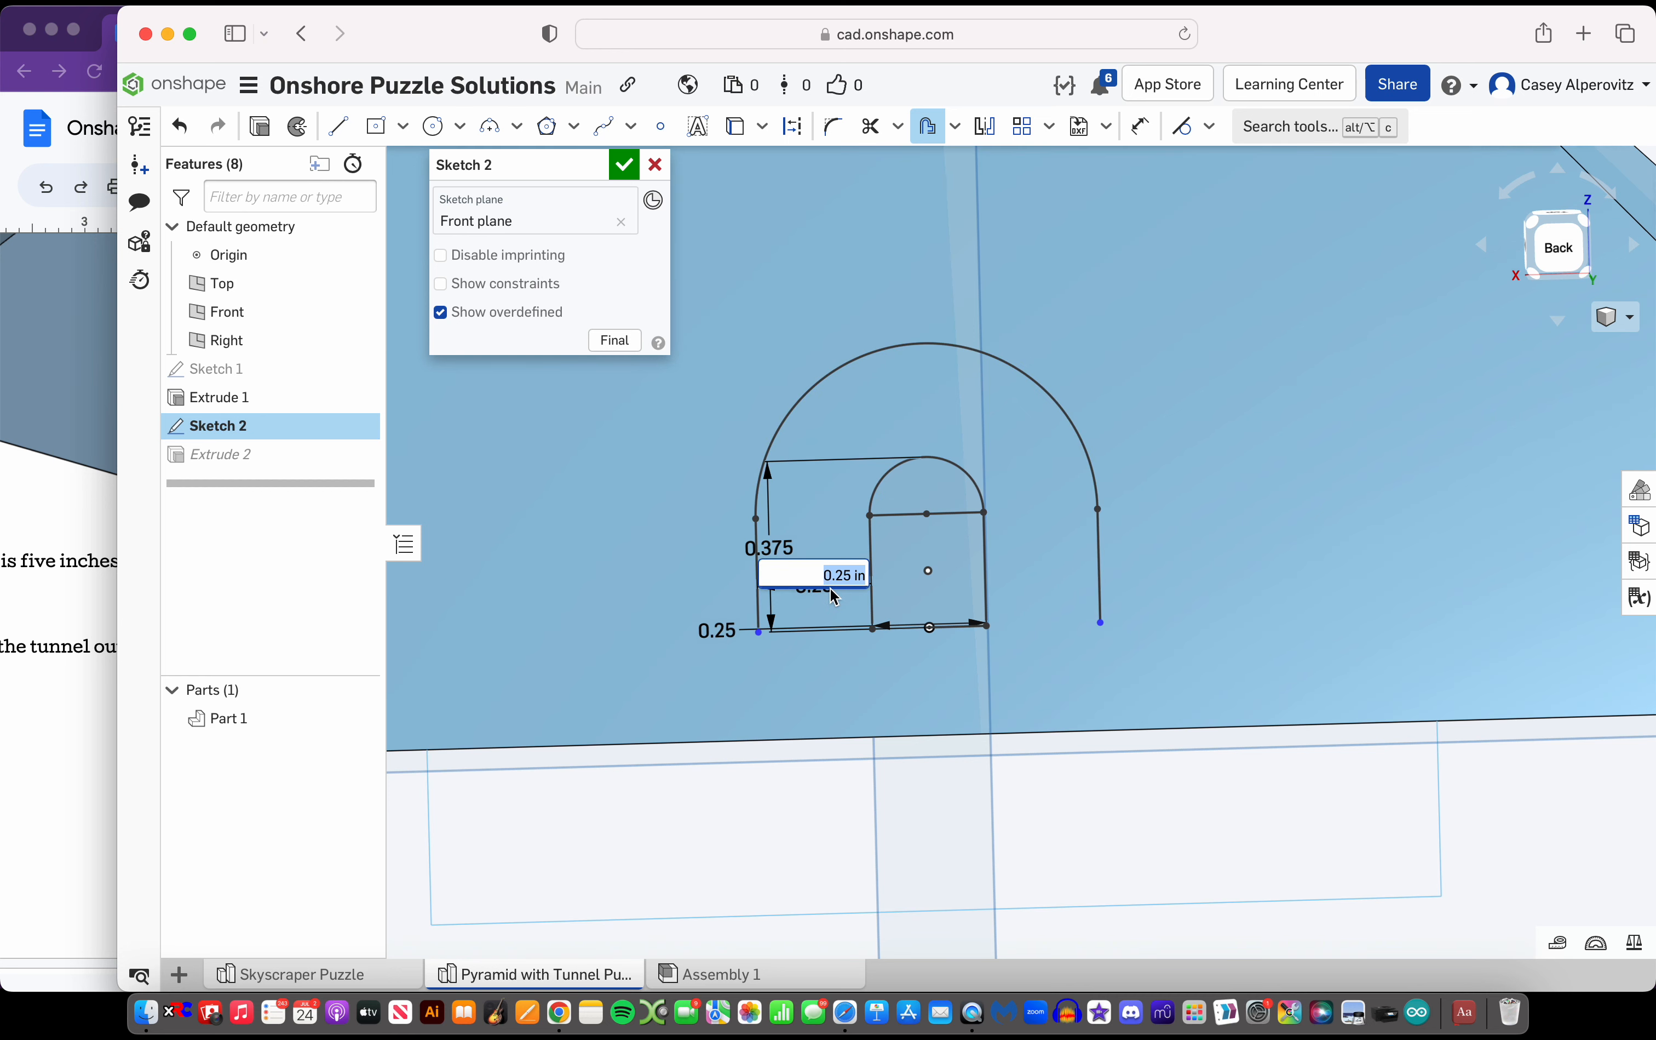
key(Return)
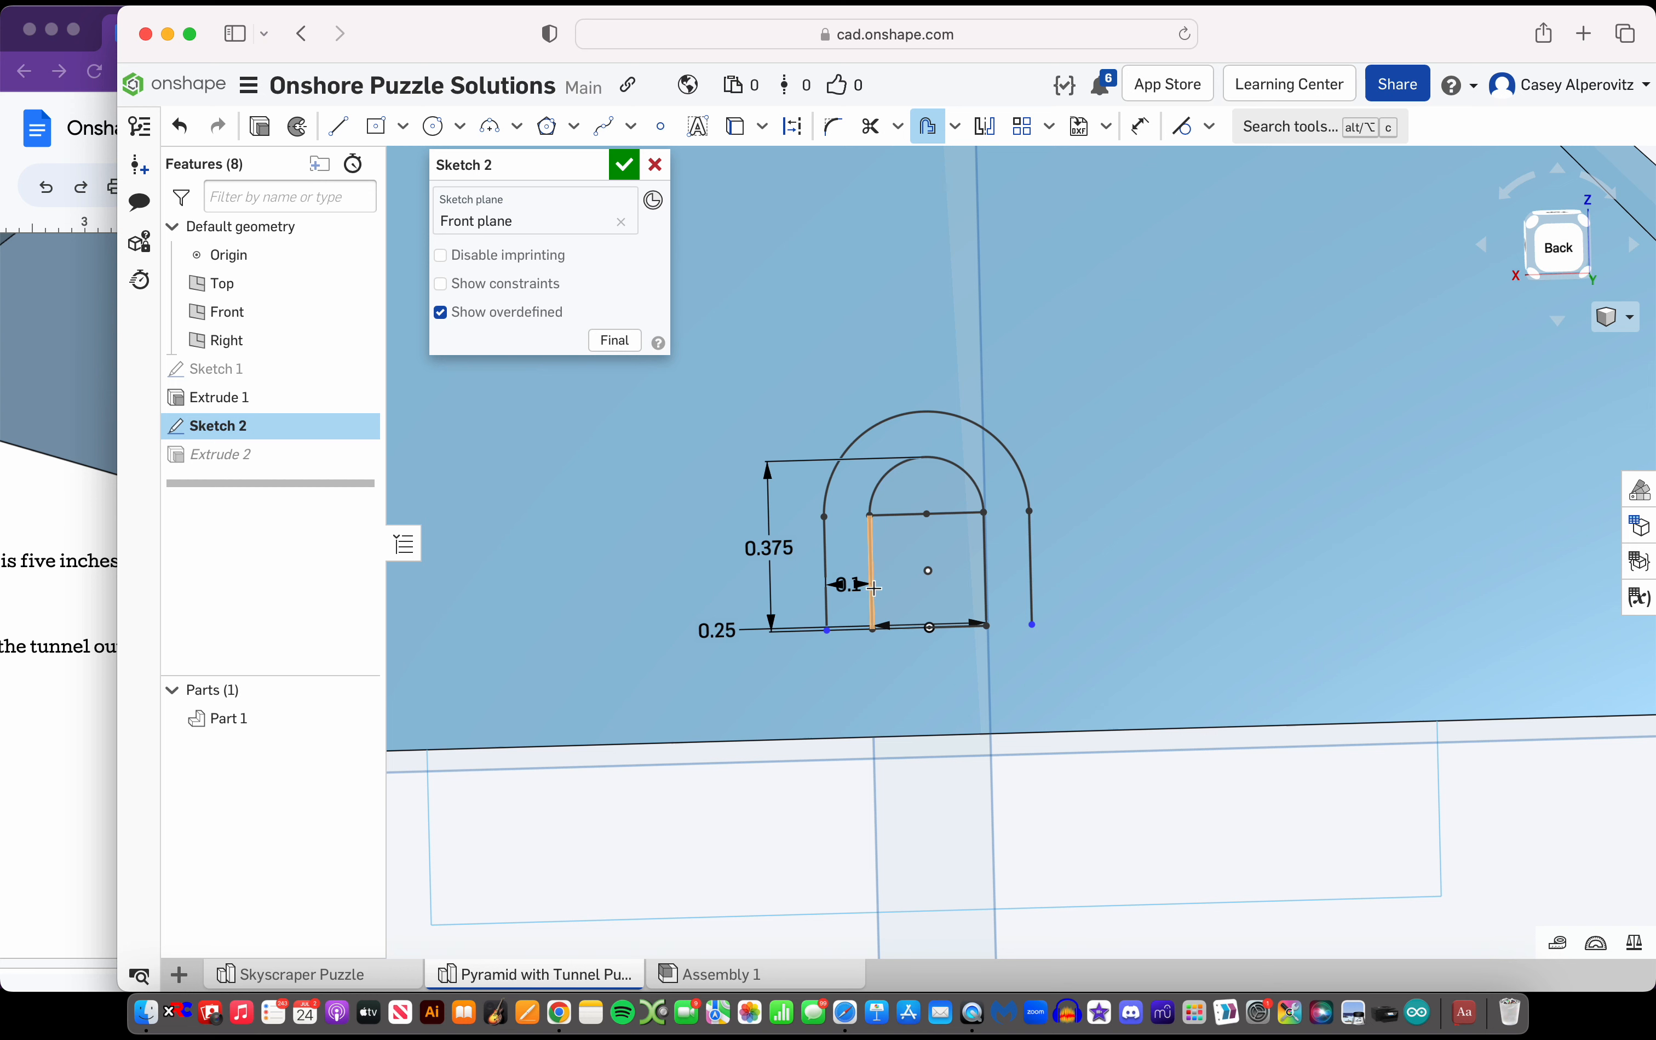
Draw a line joining the offset outline's two lower endpoints and snap both ends level with the tunnel's base
click(350, 129)
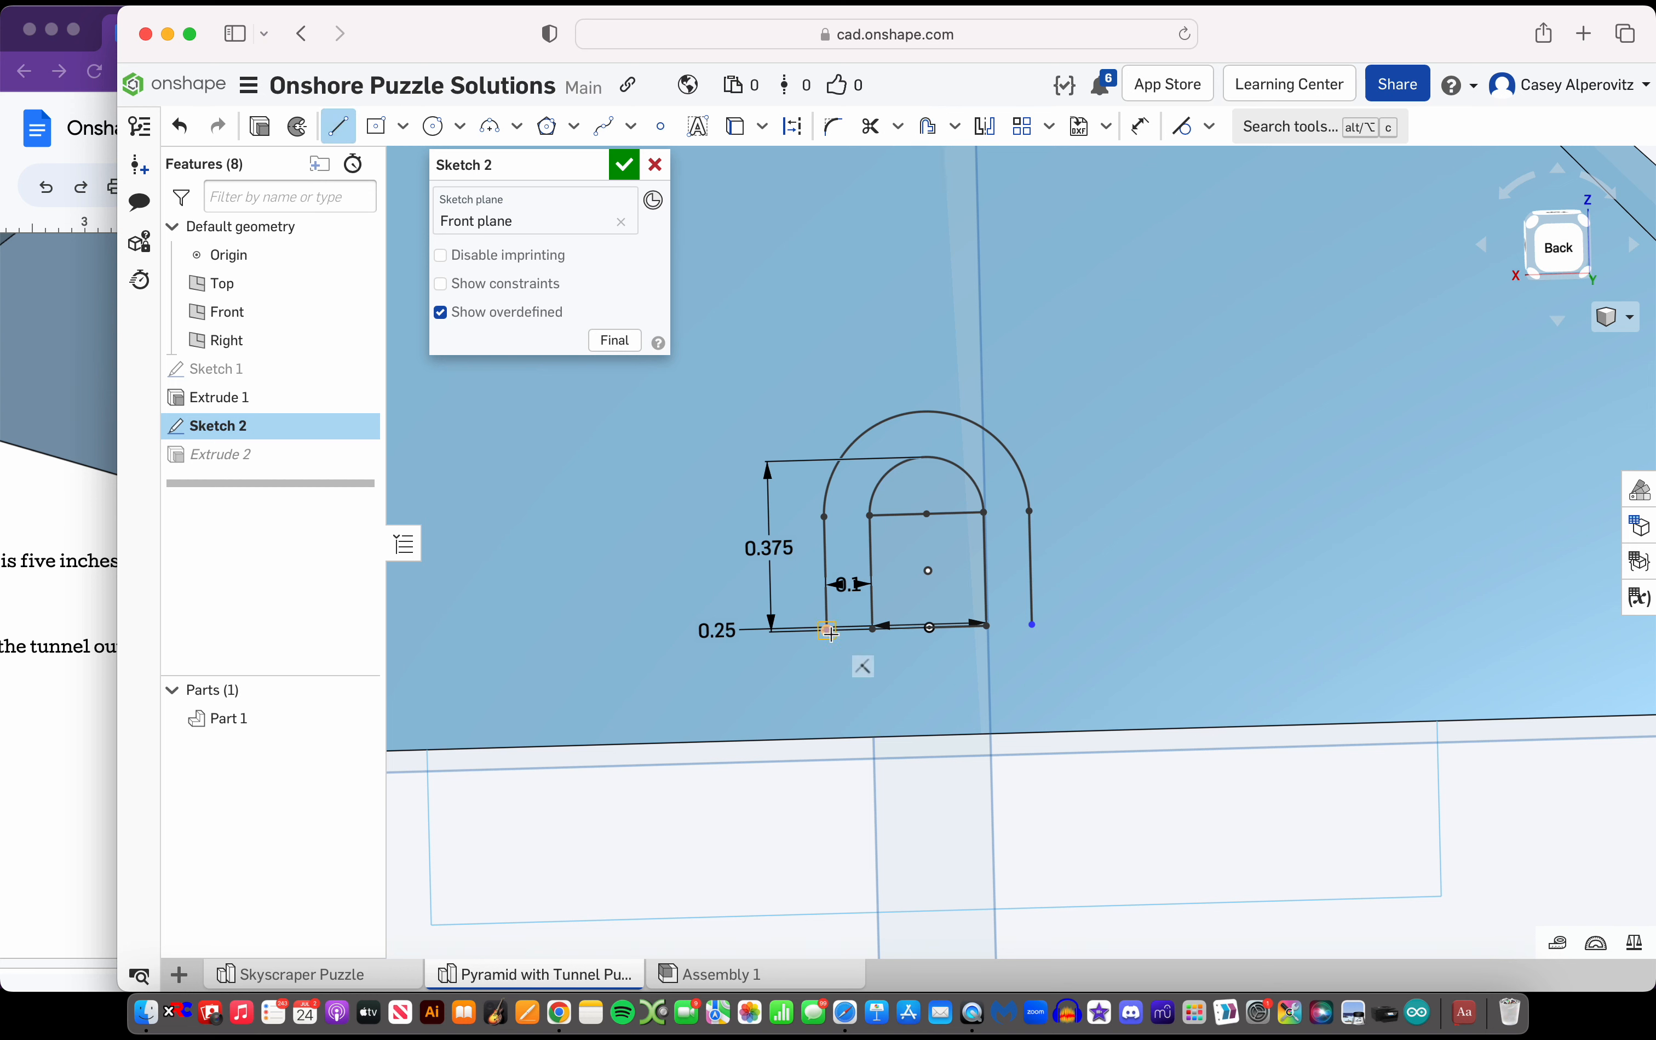
click(1030, 625)
key(Escape)
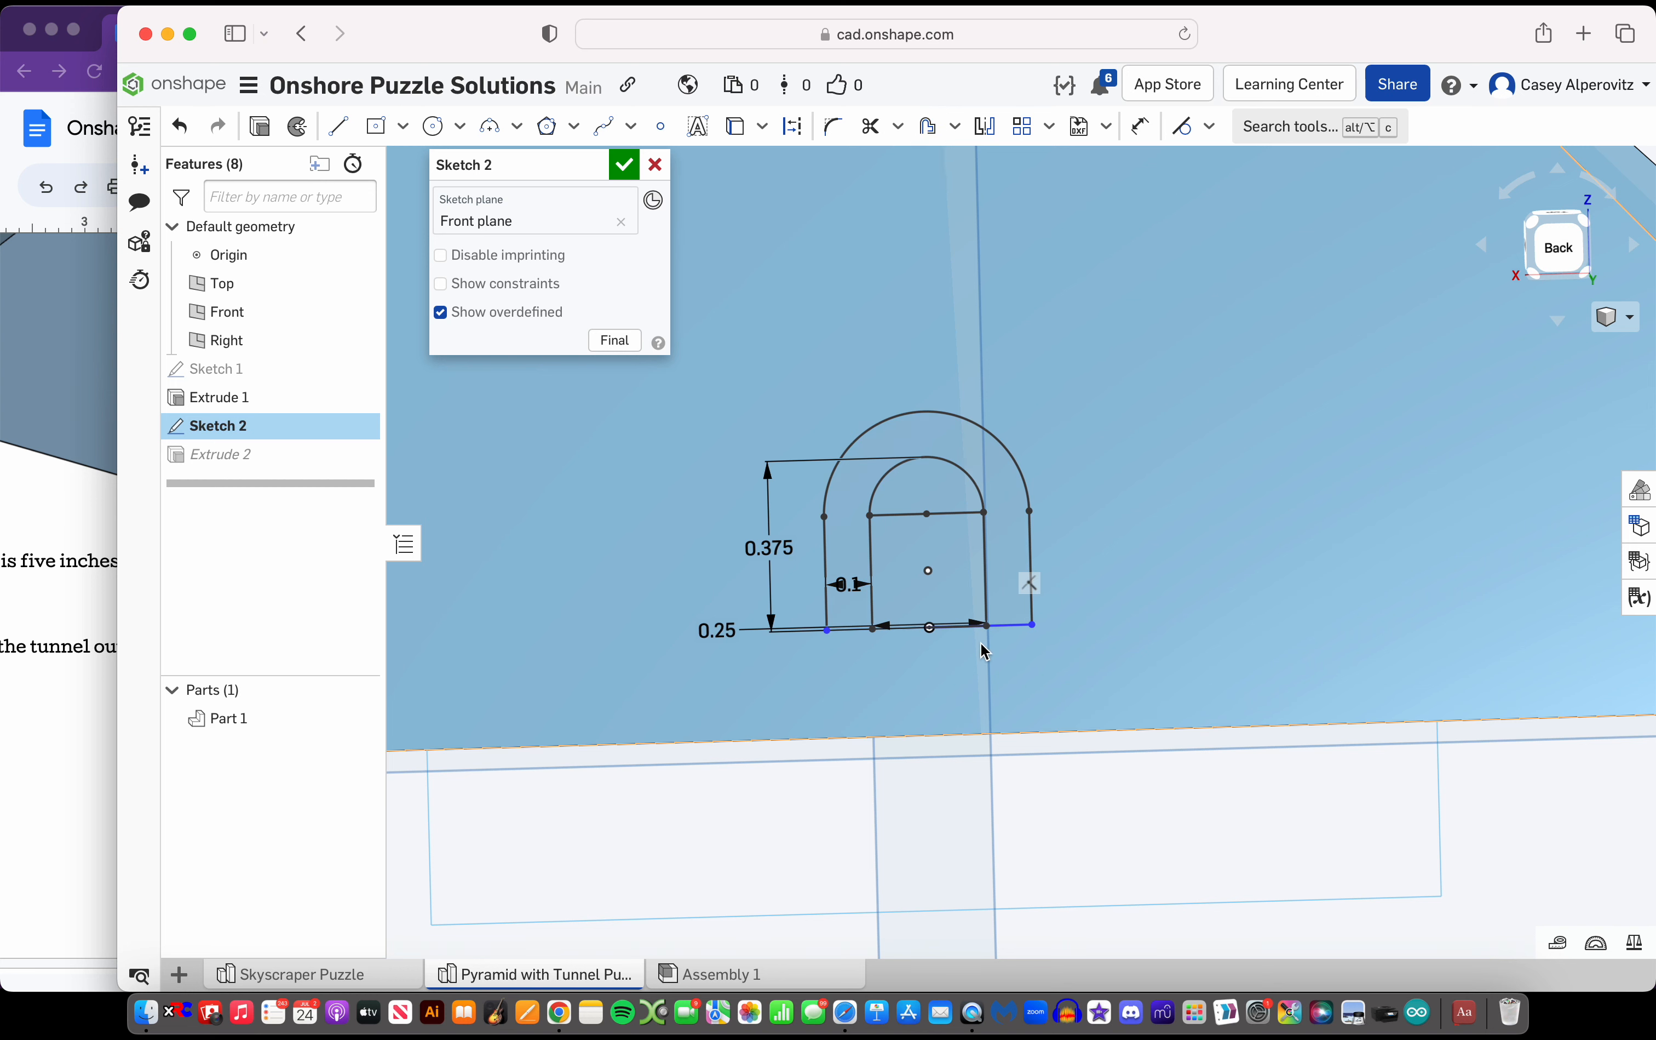
drag(828, 642, 828, 667)
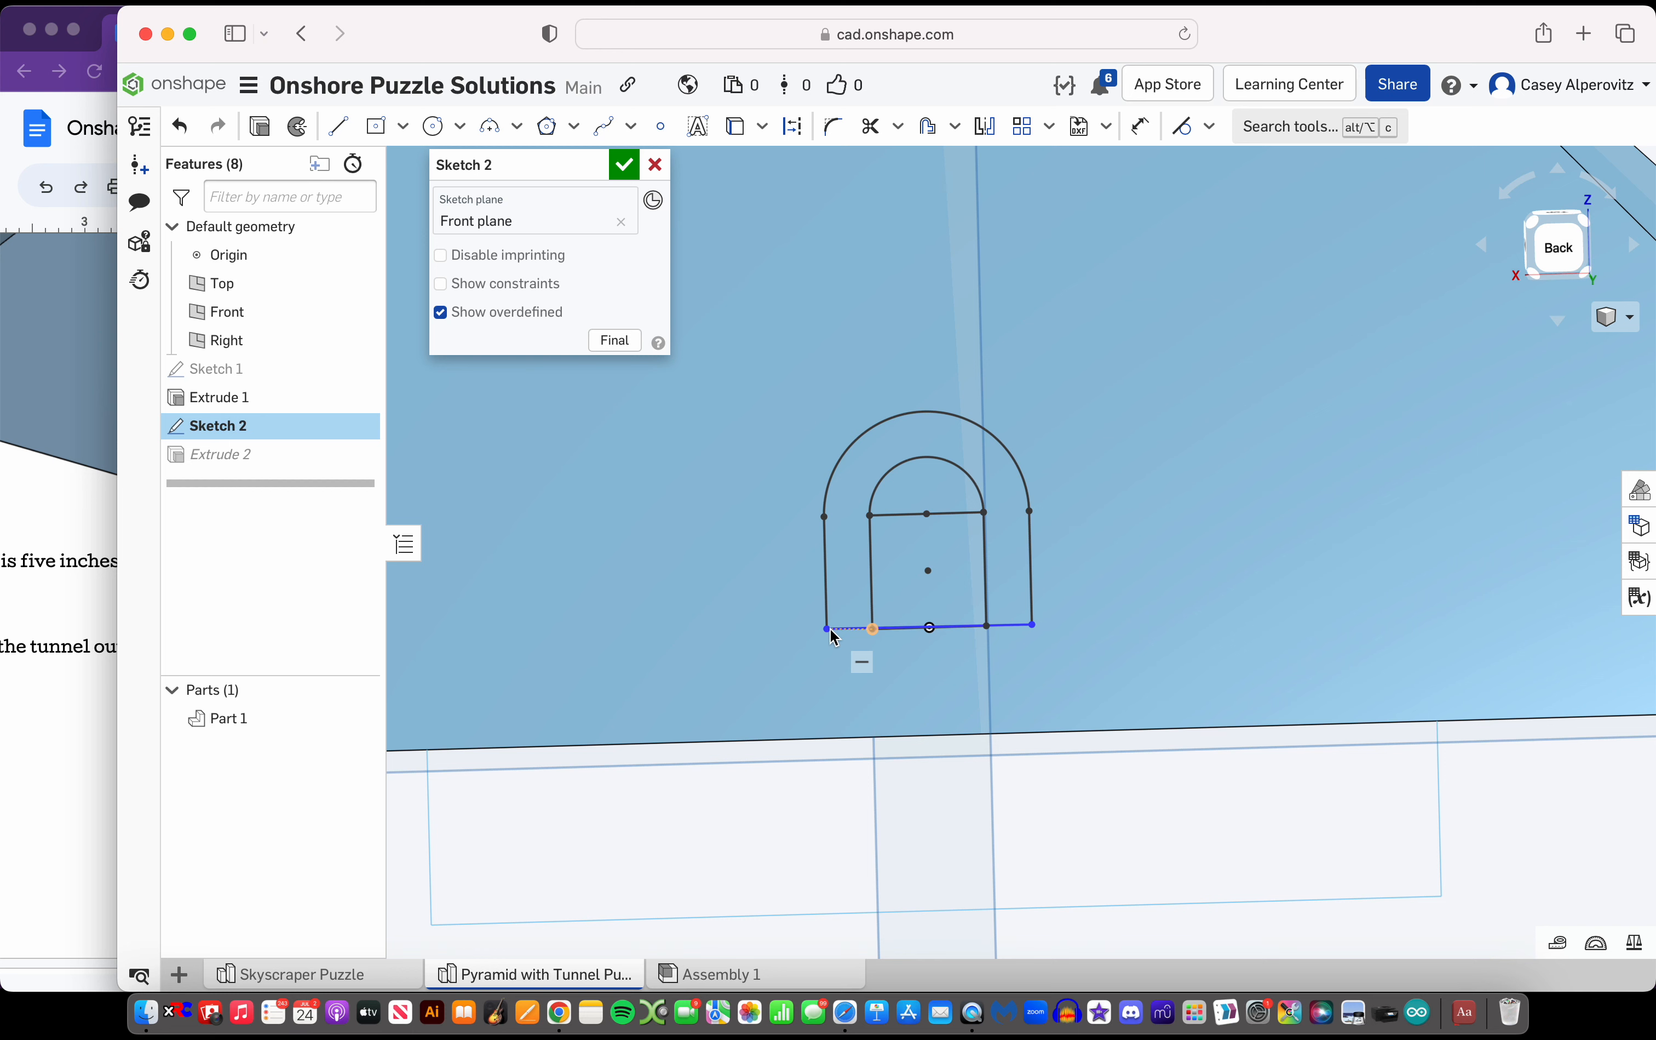
drag(831, 636, 832, 636)
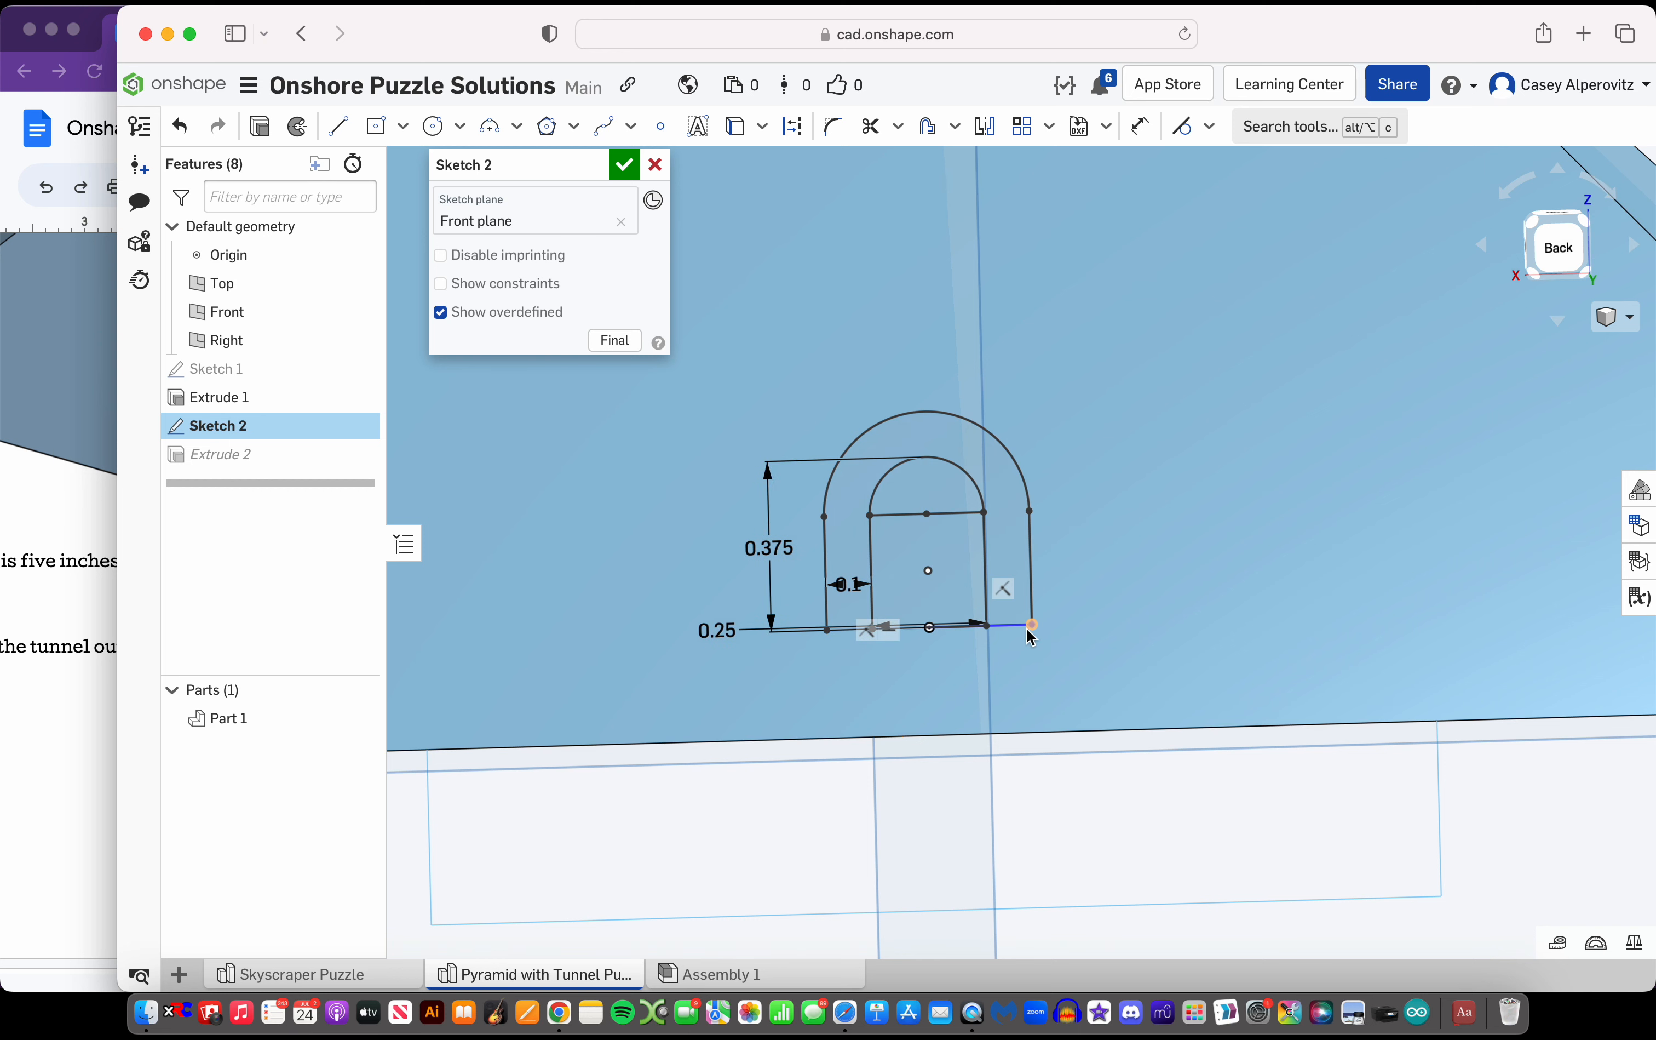
mouse_move(1028, 628)
mouse_down()
mouse_move(1029, 650)
mouse_move(1031, 635)
mouse_up()
scroll(983, 729, down, 3)
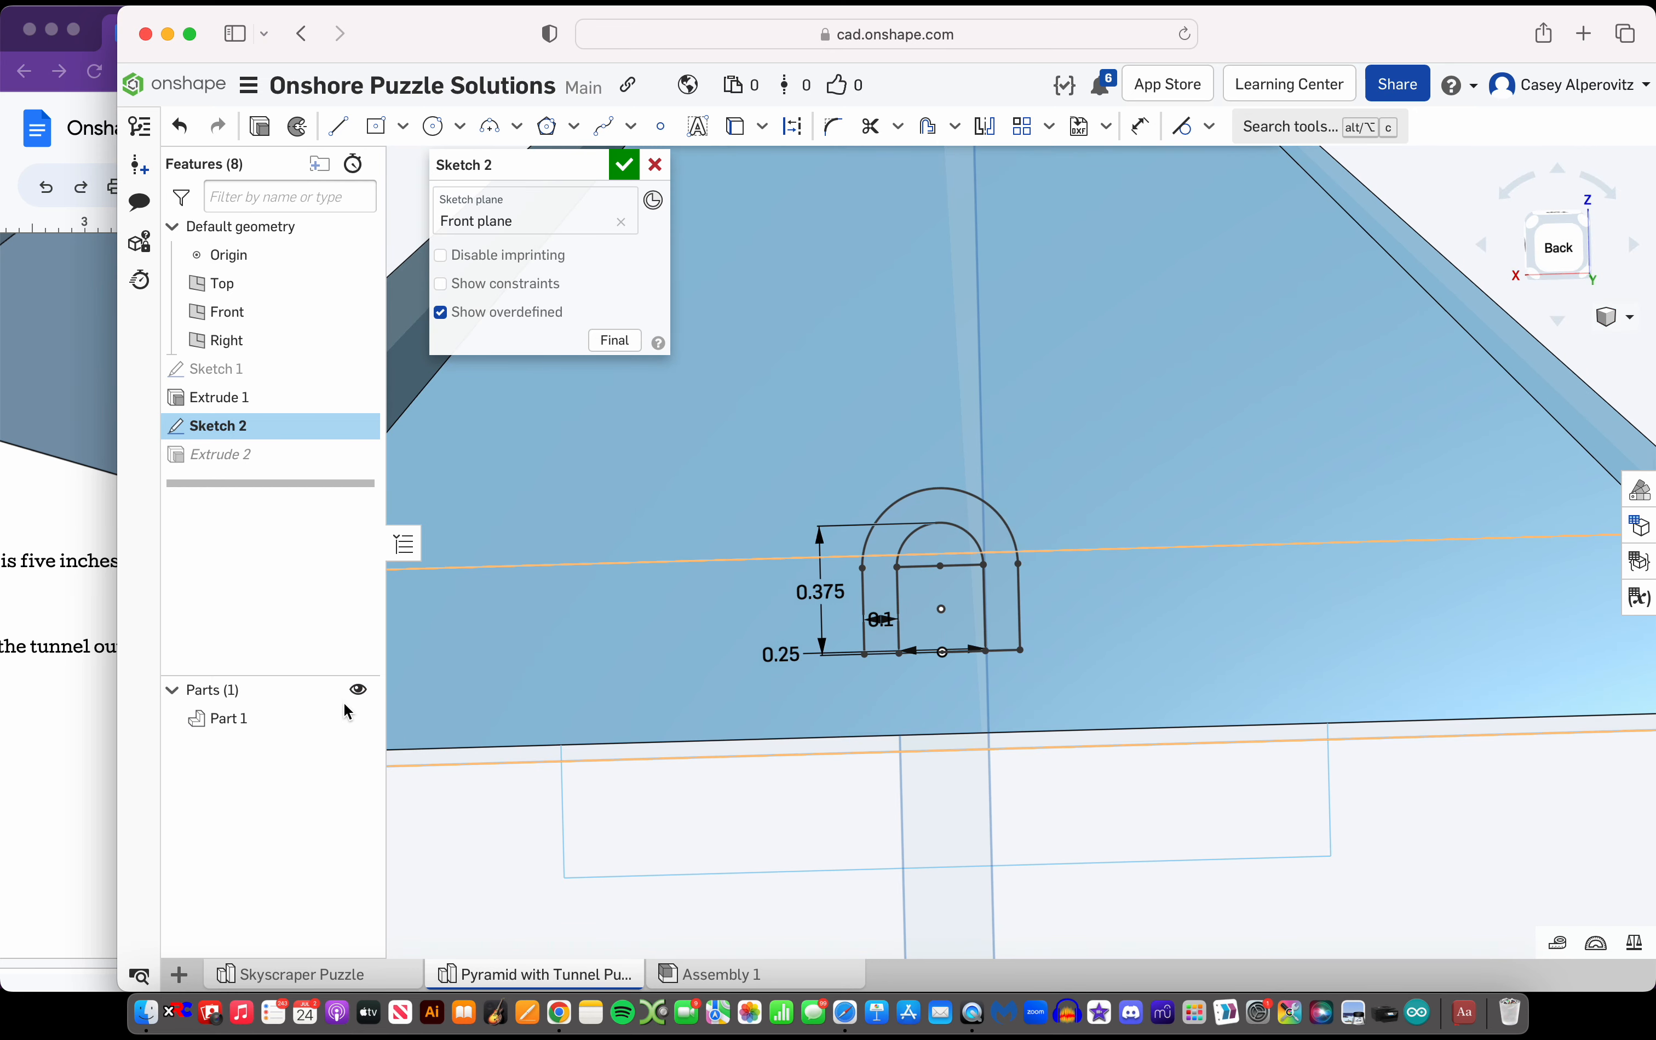
Hide the pyramid part and extrude the band between the inner and outer arches symmetrically with a depth of 15 in
click(357, 718)
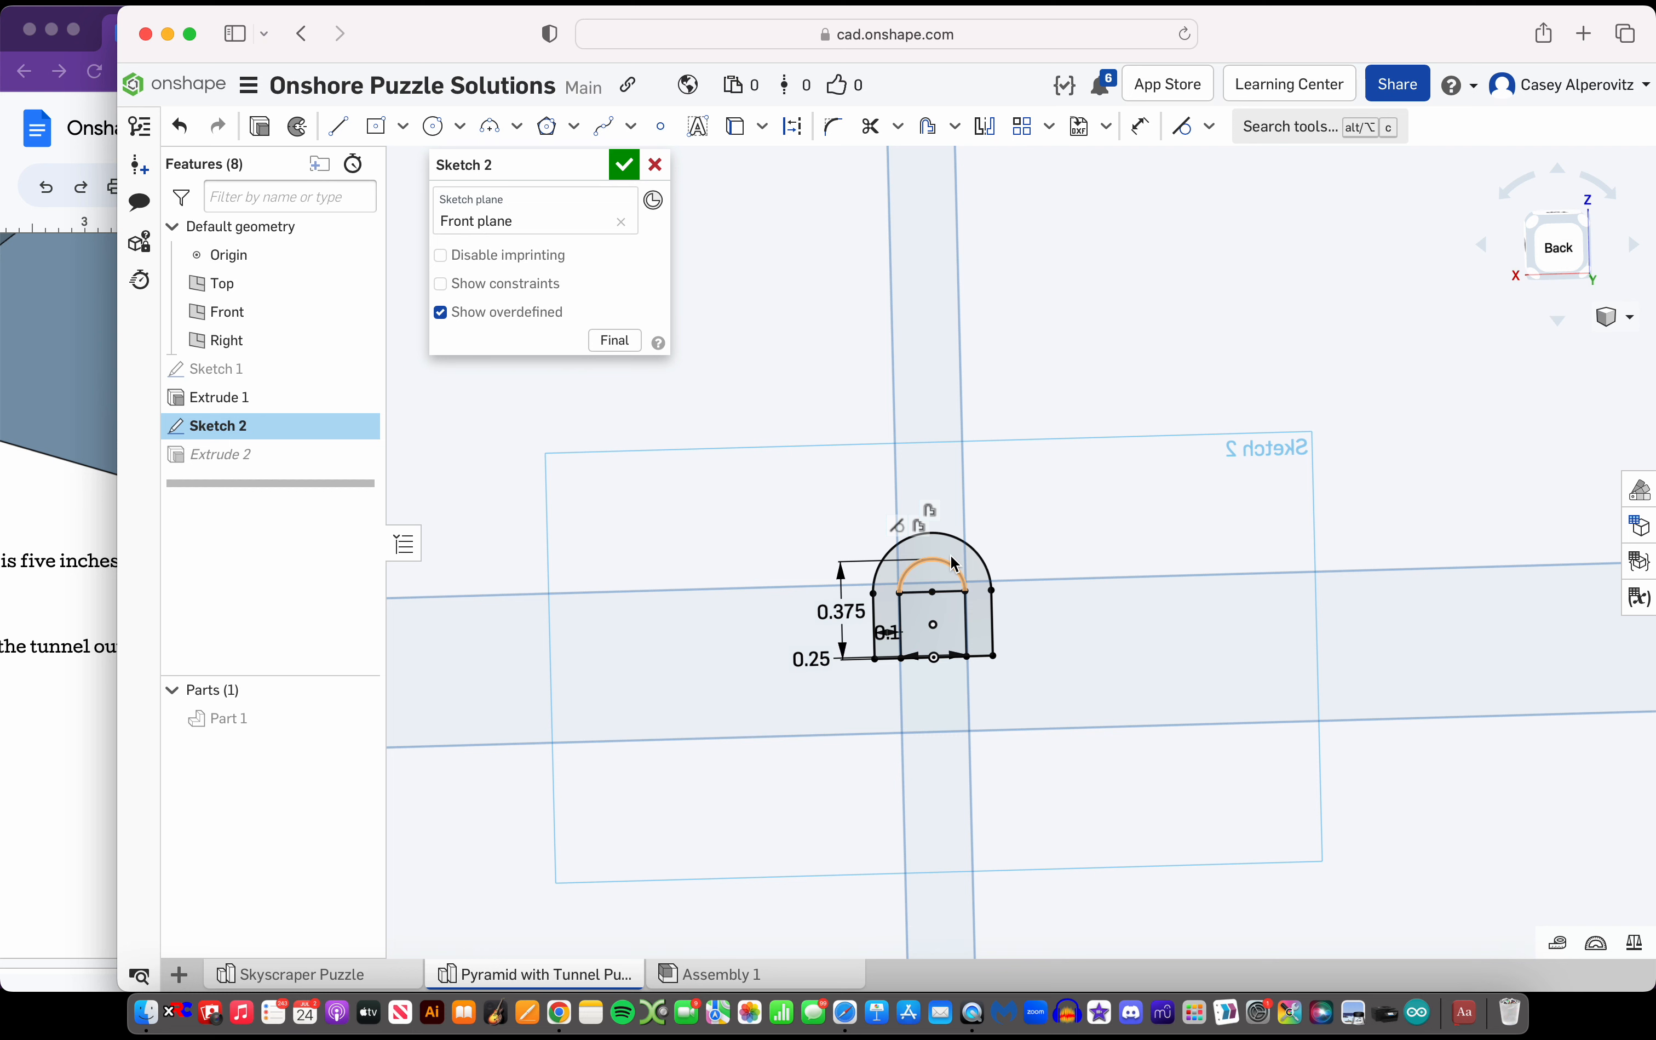
click(976, 560)
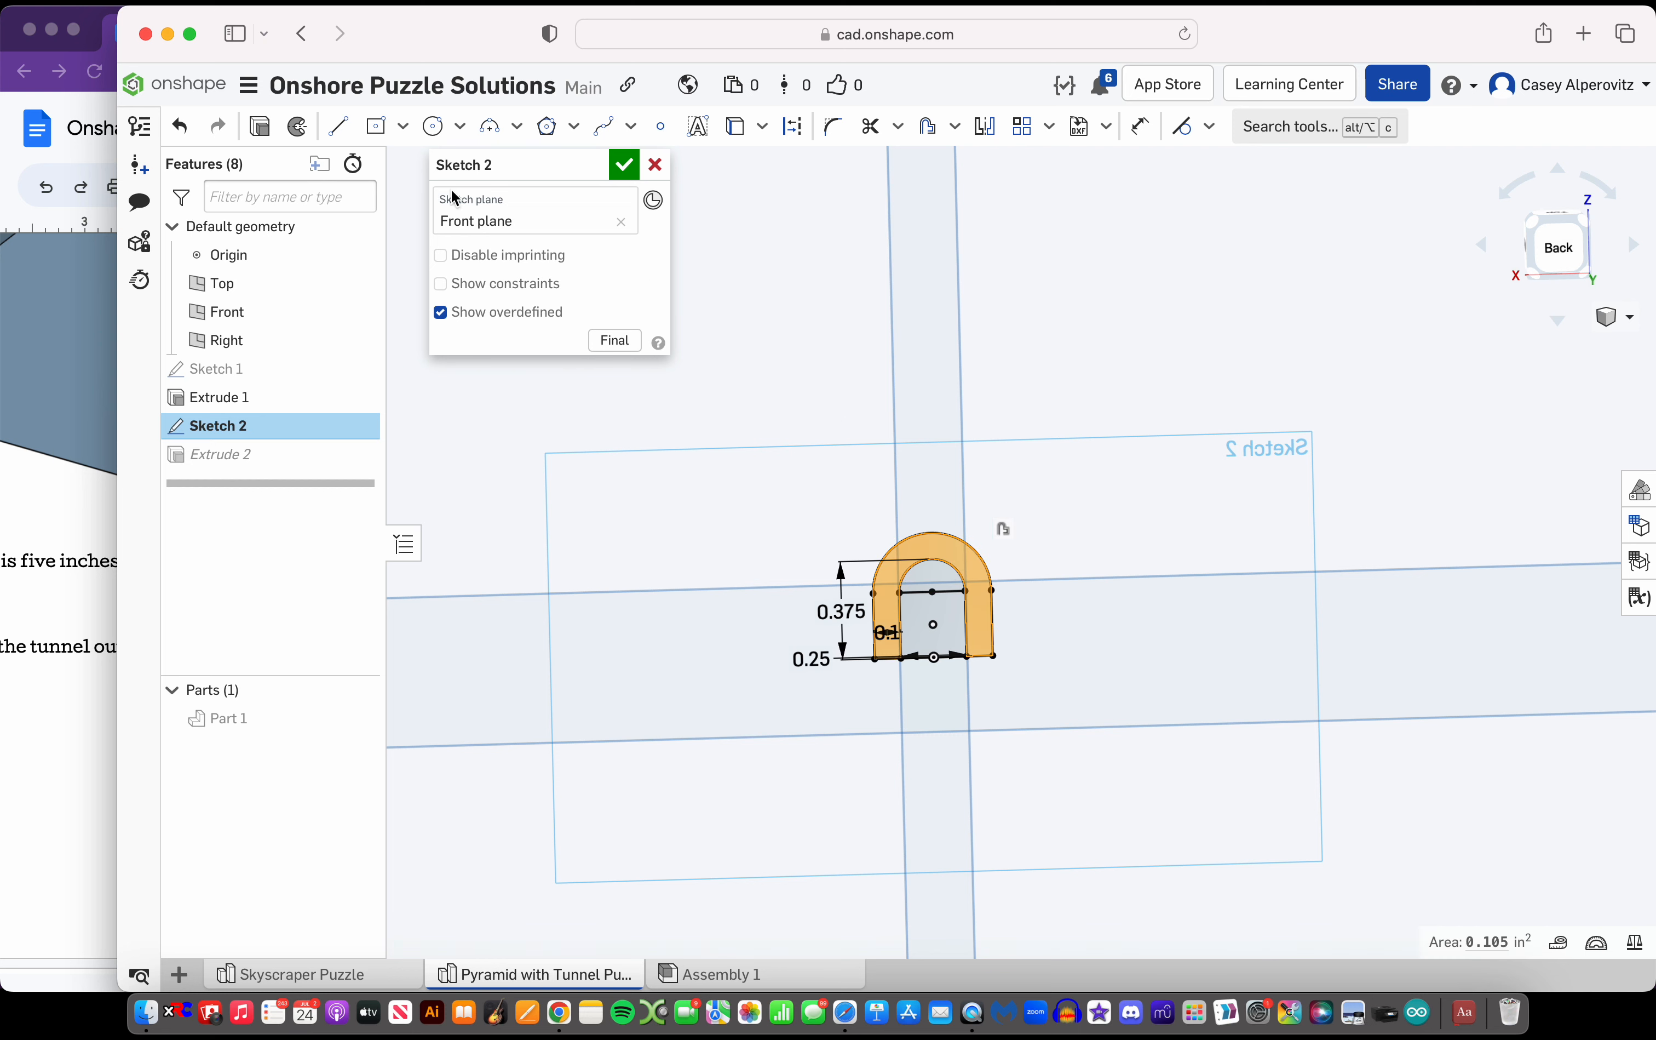
click(272, 125)
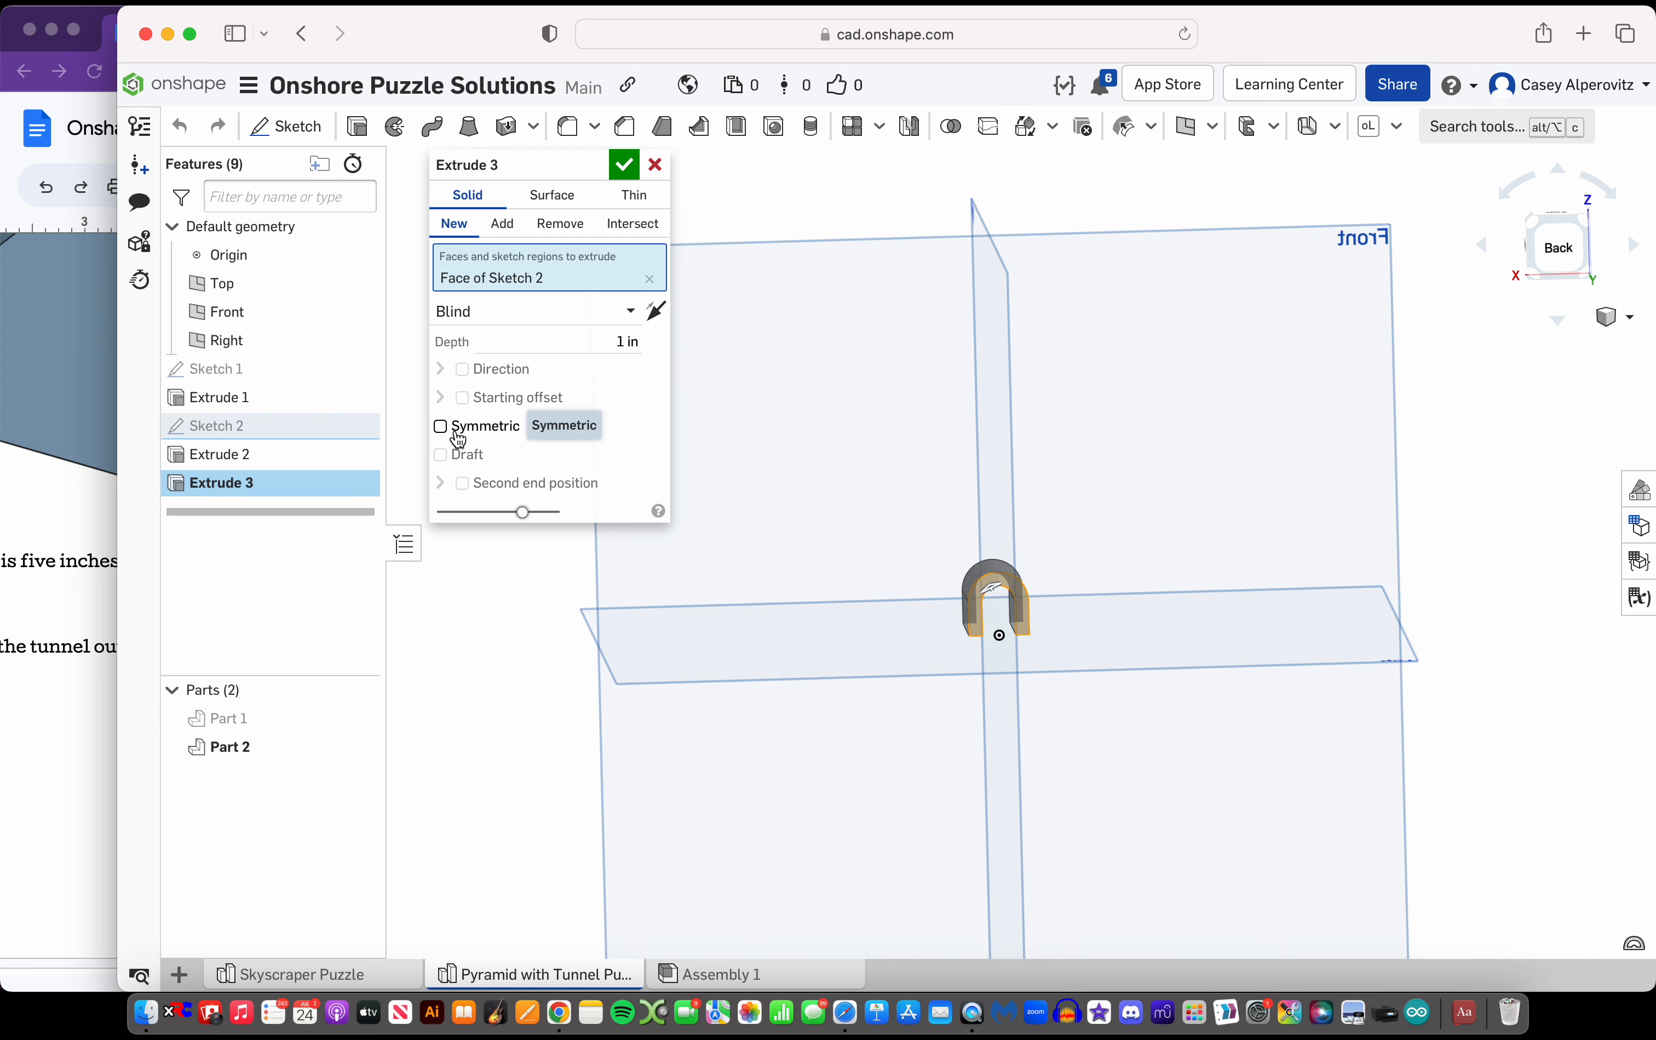
click(441, 425)
scroll(1014, 602, down, 2)
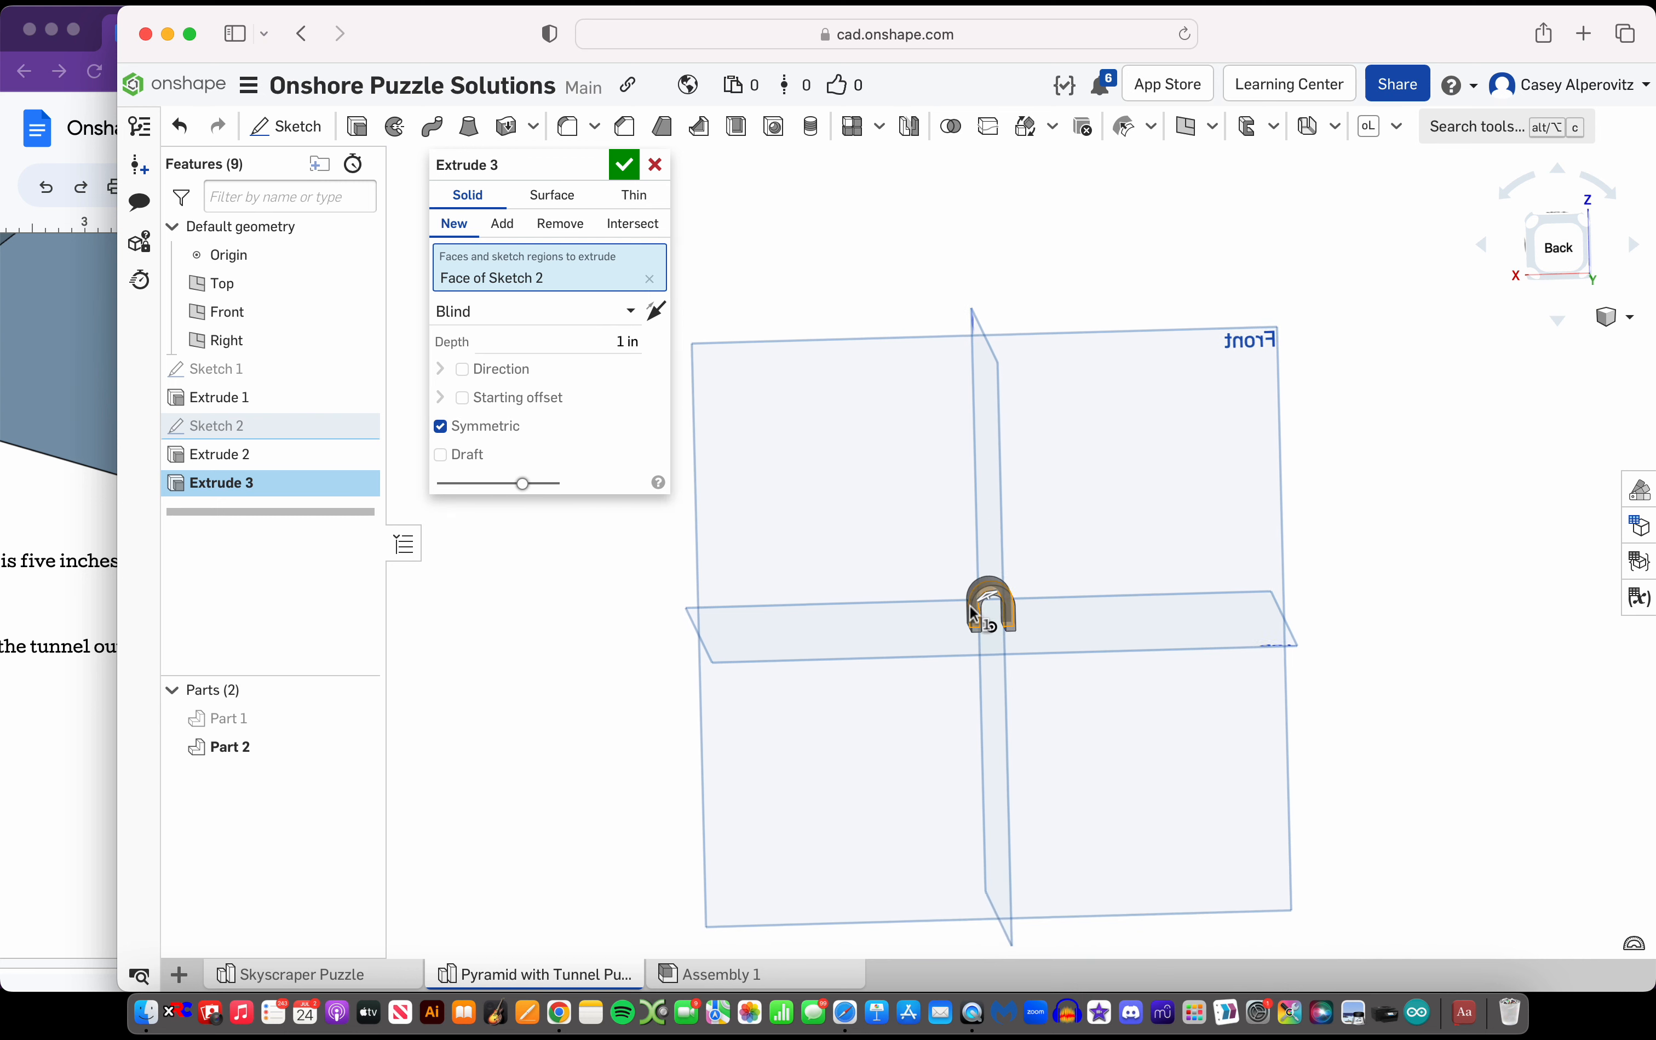
click(583, 345)
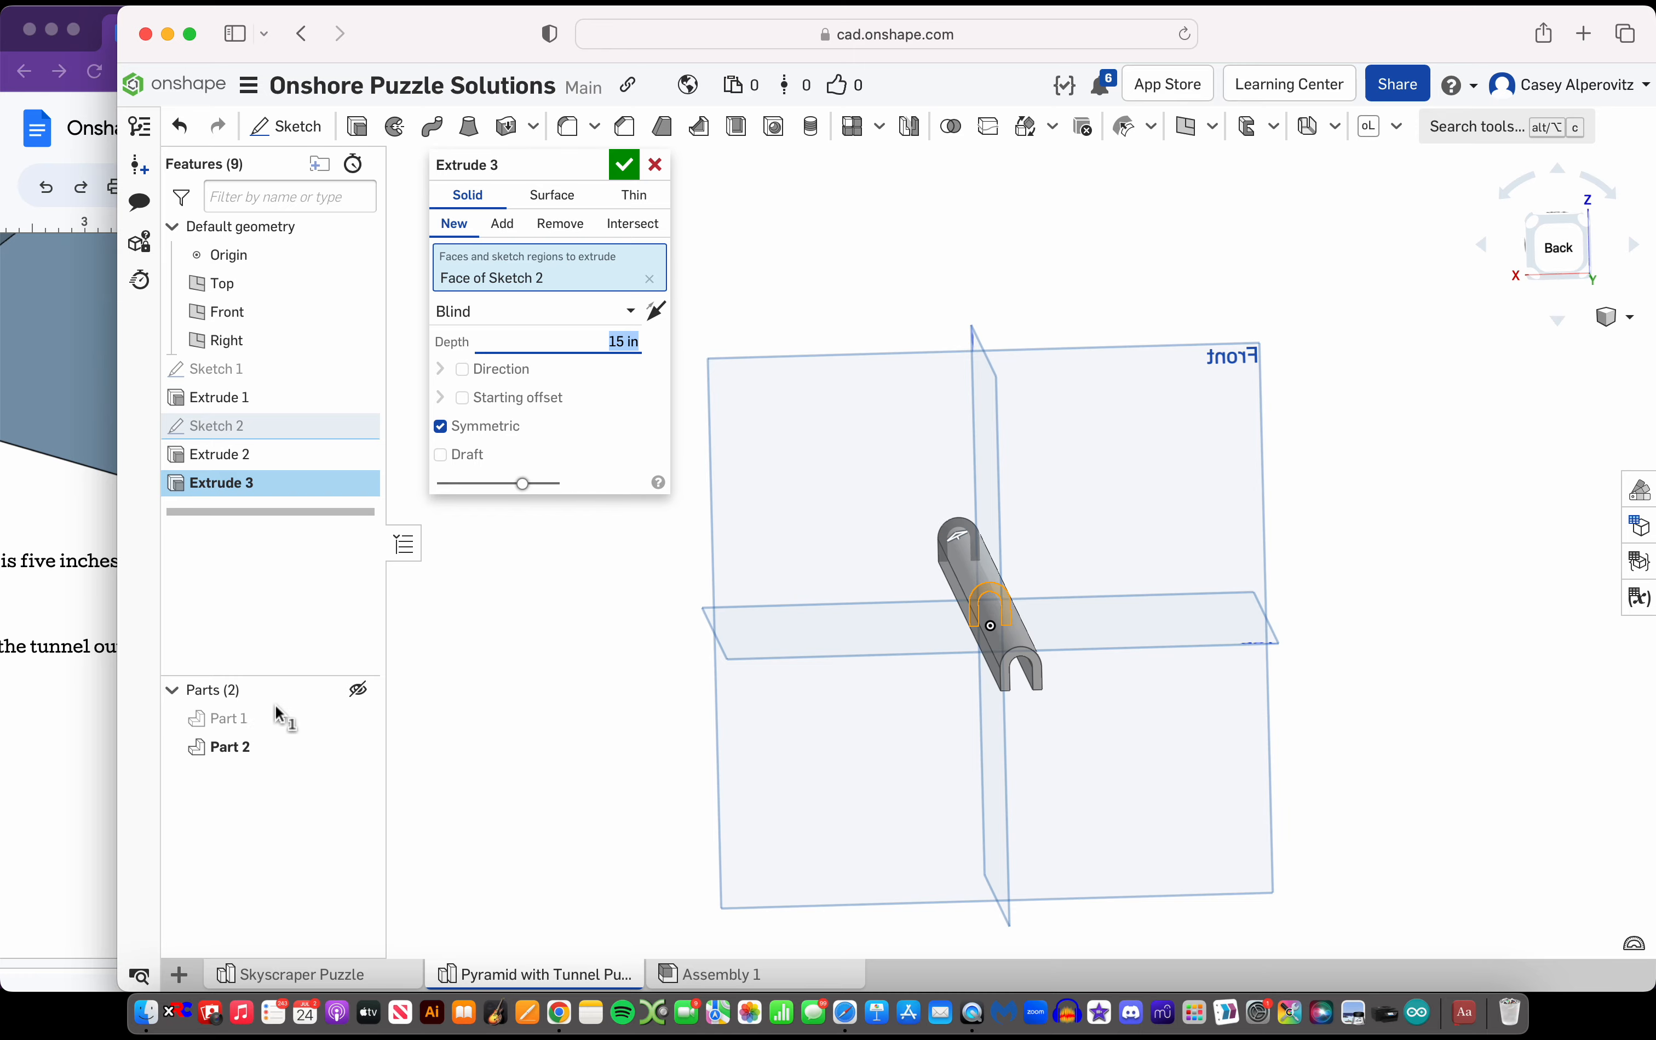
Show the pyramid again and examine from below how the extruded arch passes through it
click(359, 718)
scroll(919, 674, down, 3)
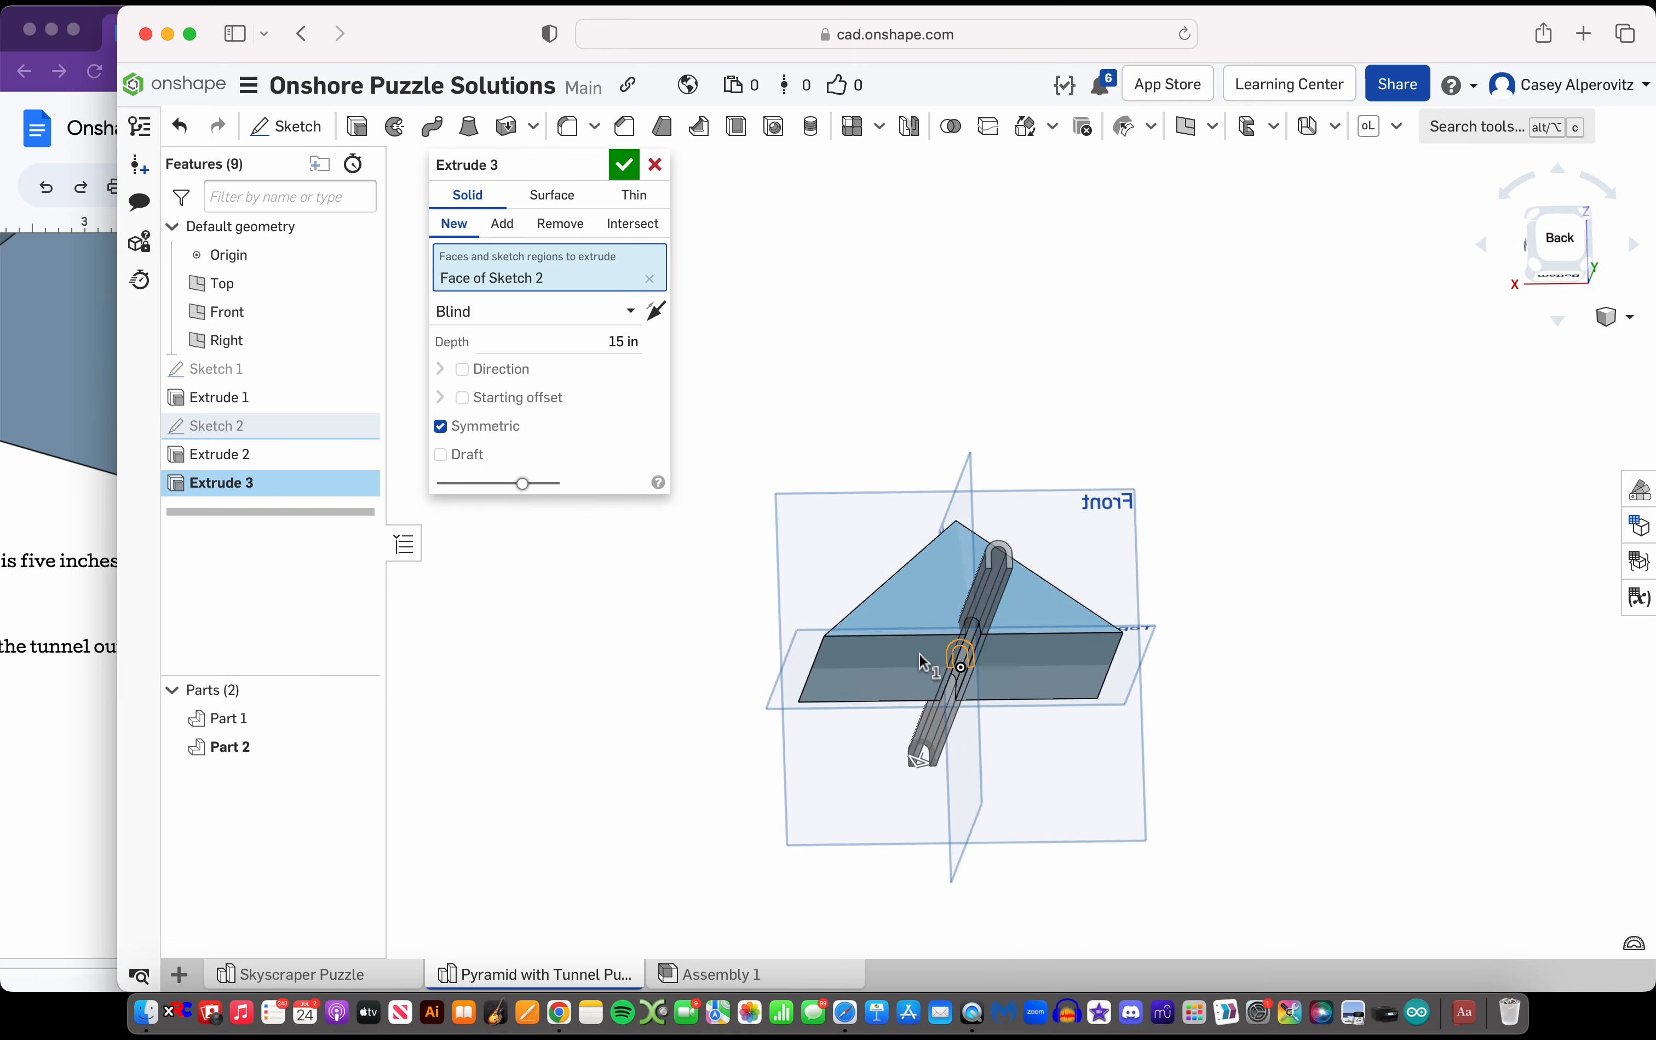
right_drag(921, 661, 931, 604)
scroll(996, 608, up, 5)
mouse_move(975, 474)
right_down()
mouse_move(979, 437)
mouse_move(981, 454)
right_up()
scroll(980, 452, down, 3)
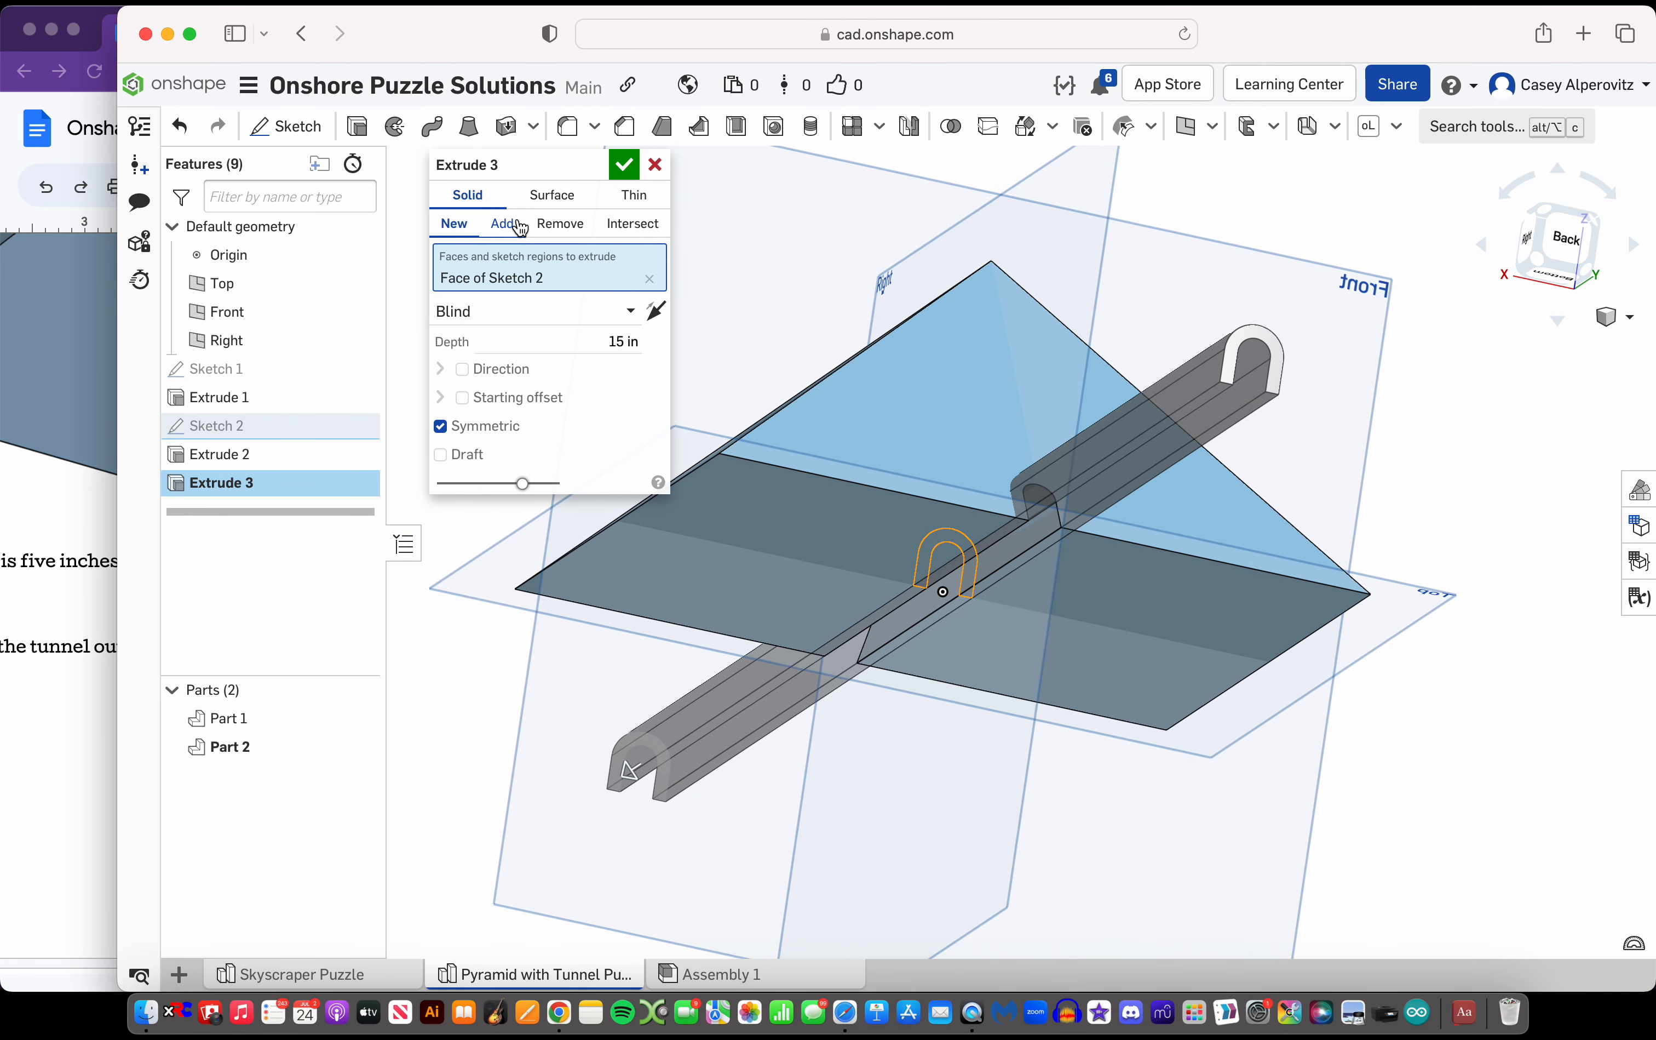
Set the arch extrusion to add to the pyramid part and accept it
click(505, 224)
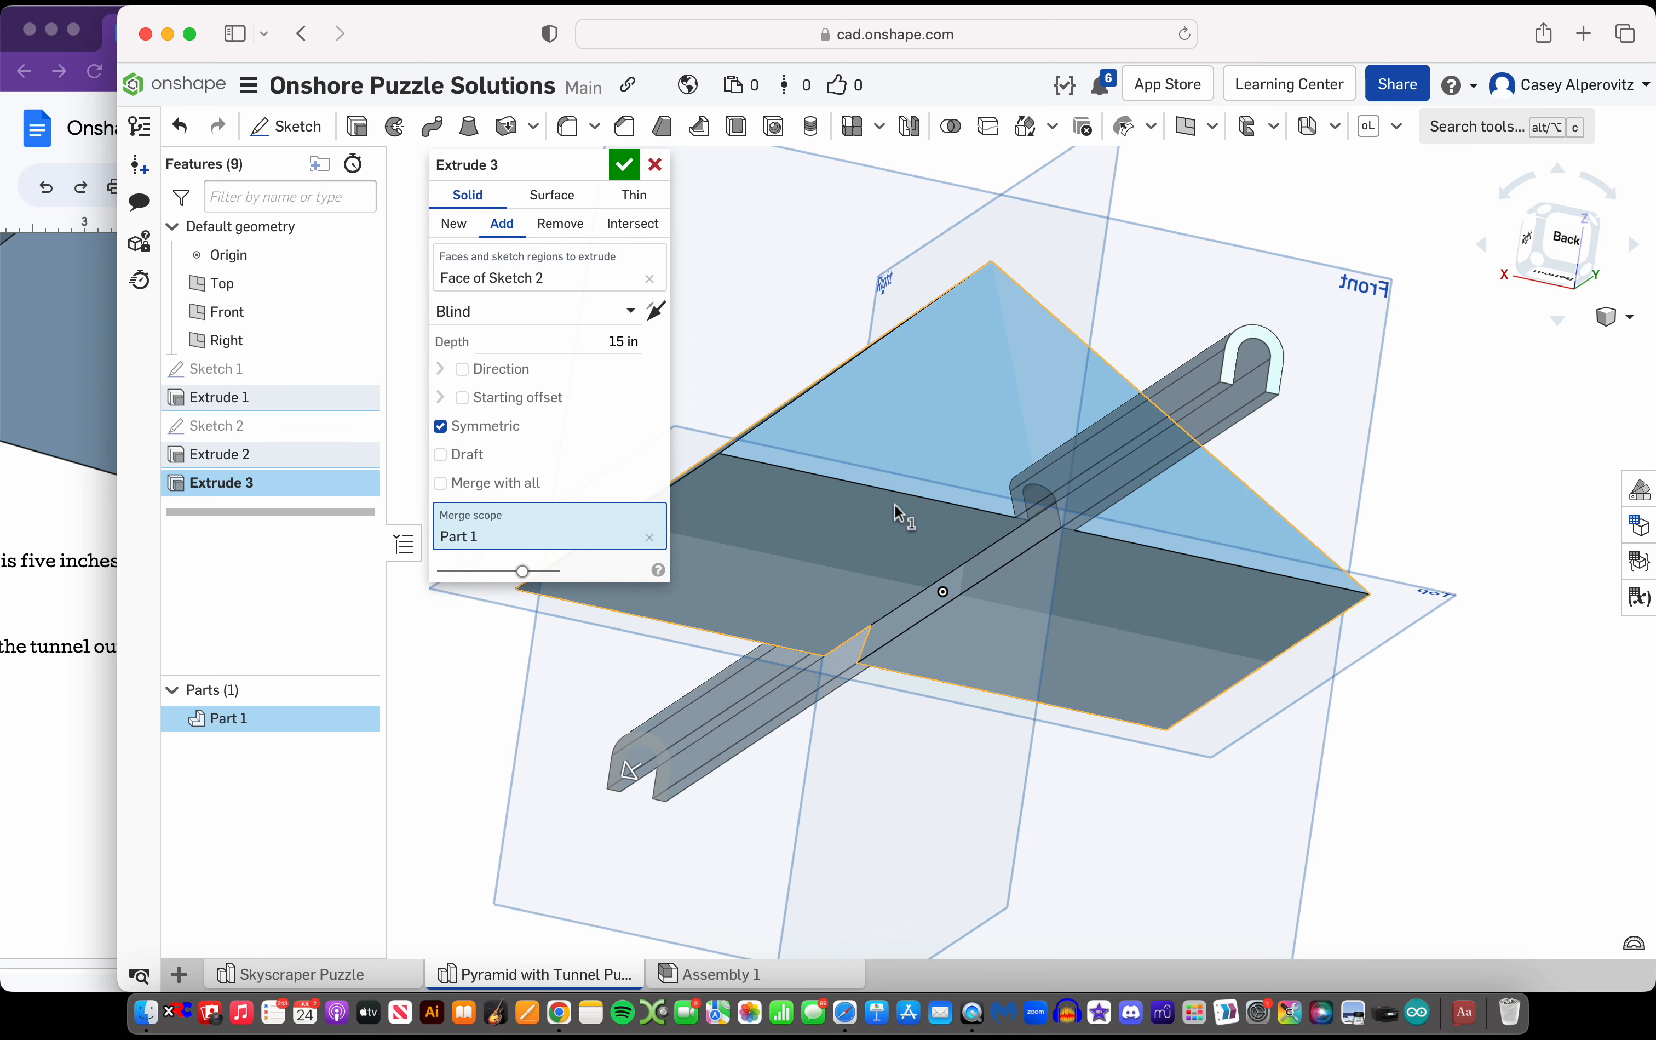
right_drag(898, 515, 858, 555)
click(454, 224)
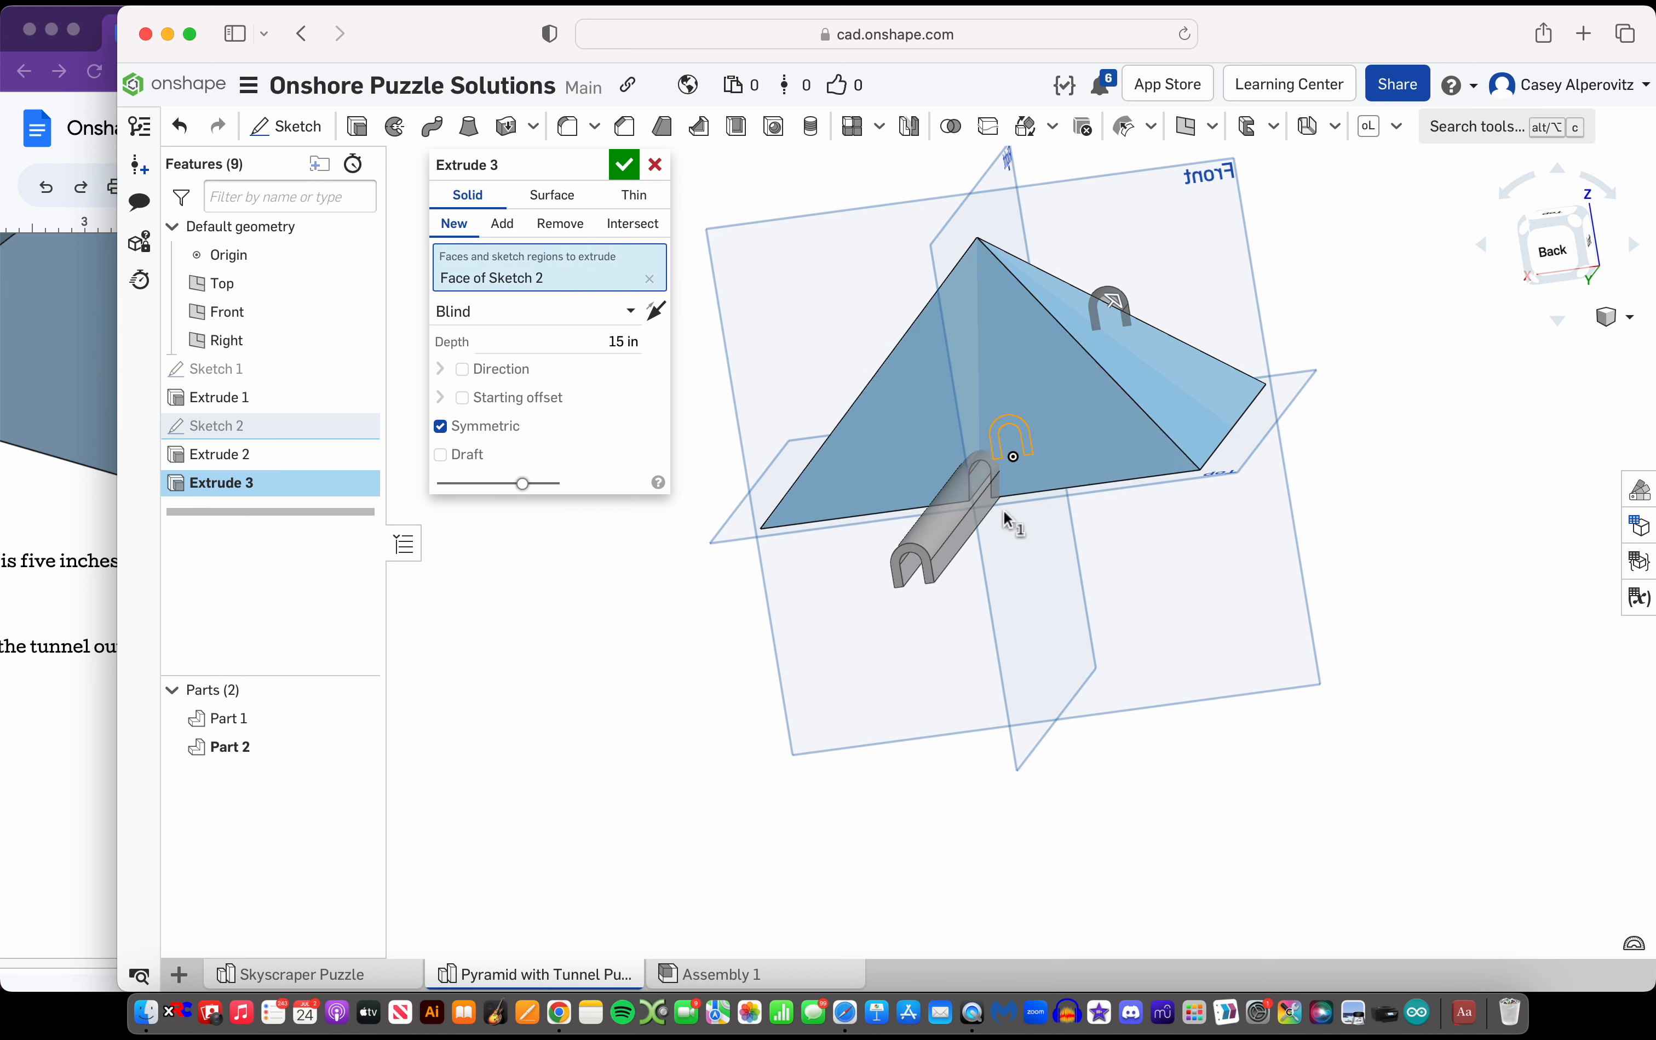
click(502, 224)
scroll(1027, 418, up, 5)
right_drag(1027, 418, 1071, 409)
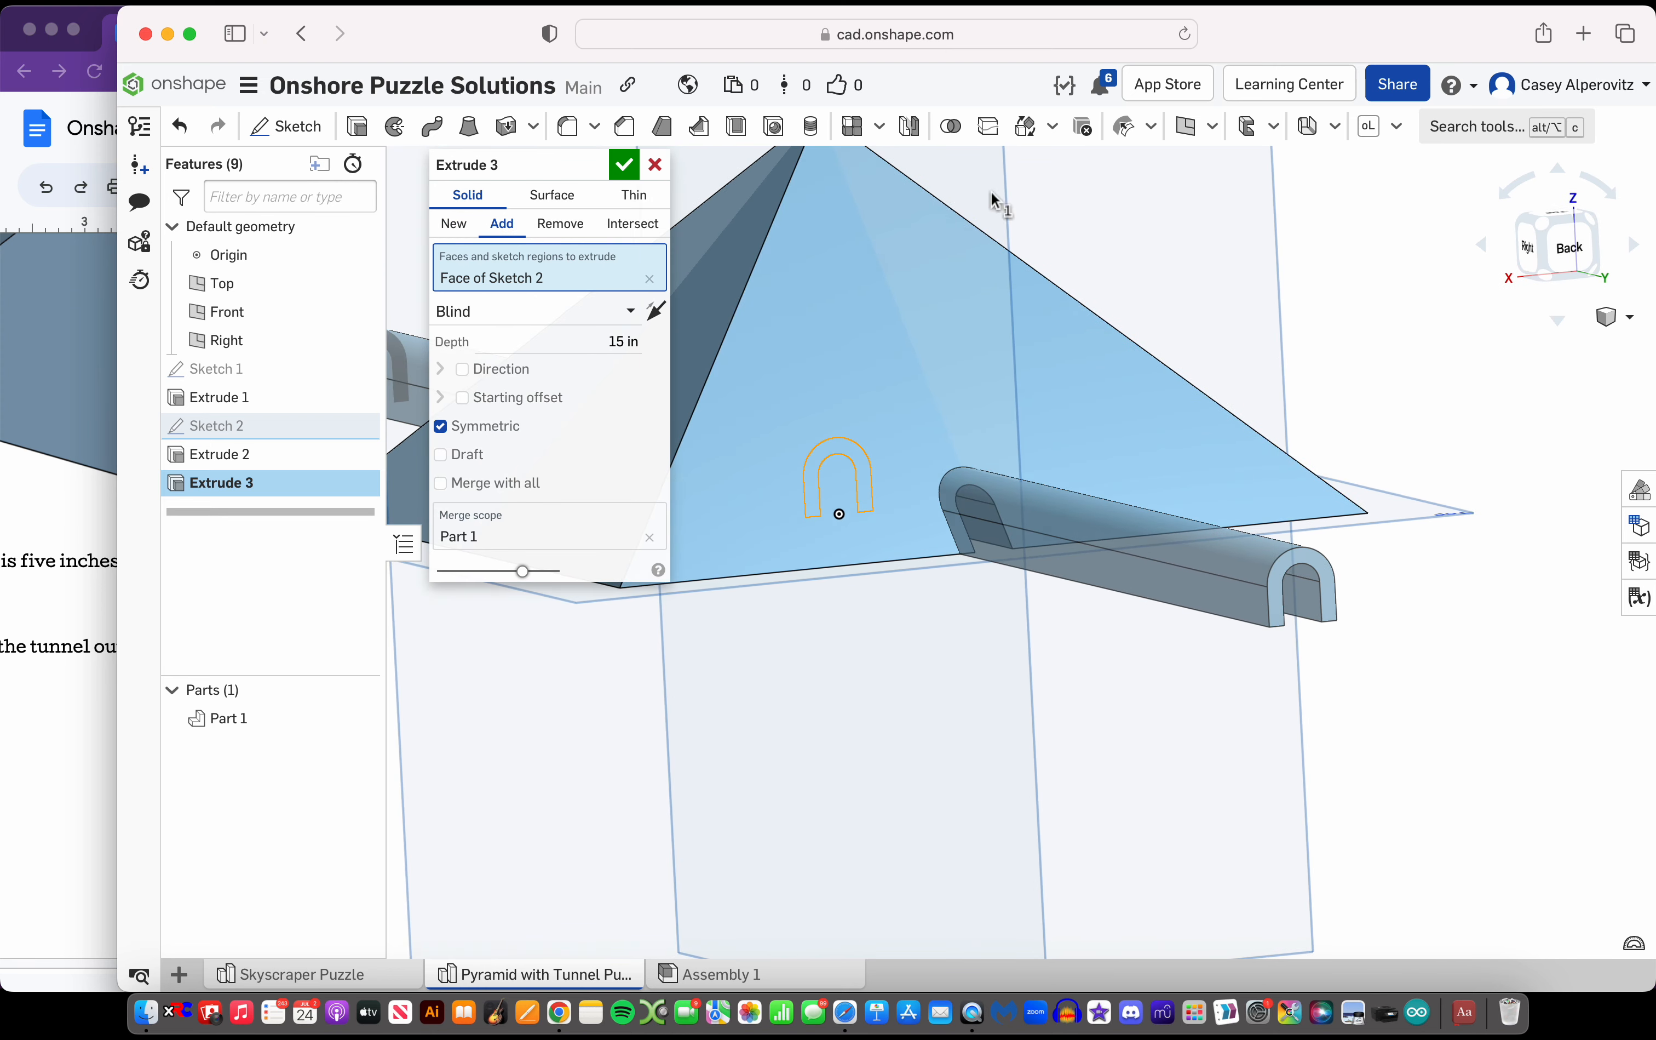
click(623, 170)
Examine the extended tunnel roof and its opening from the back of the pyramid
scroll(1094, 557, down, 5)
right_drag(1094, 558, 1533, 311)
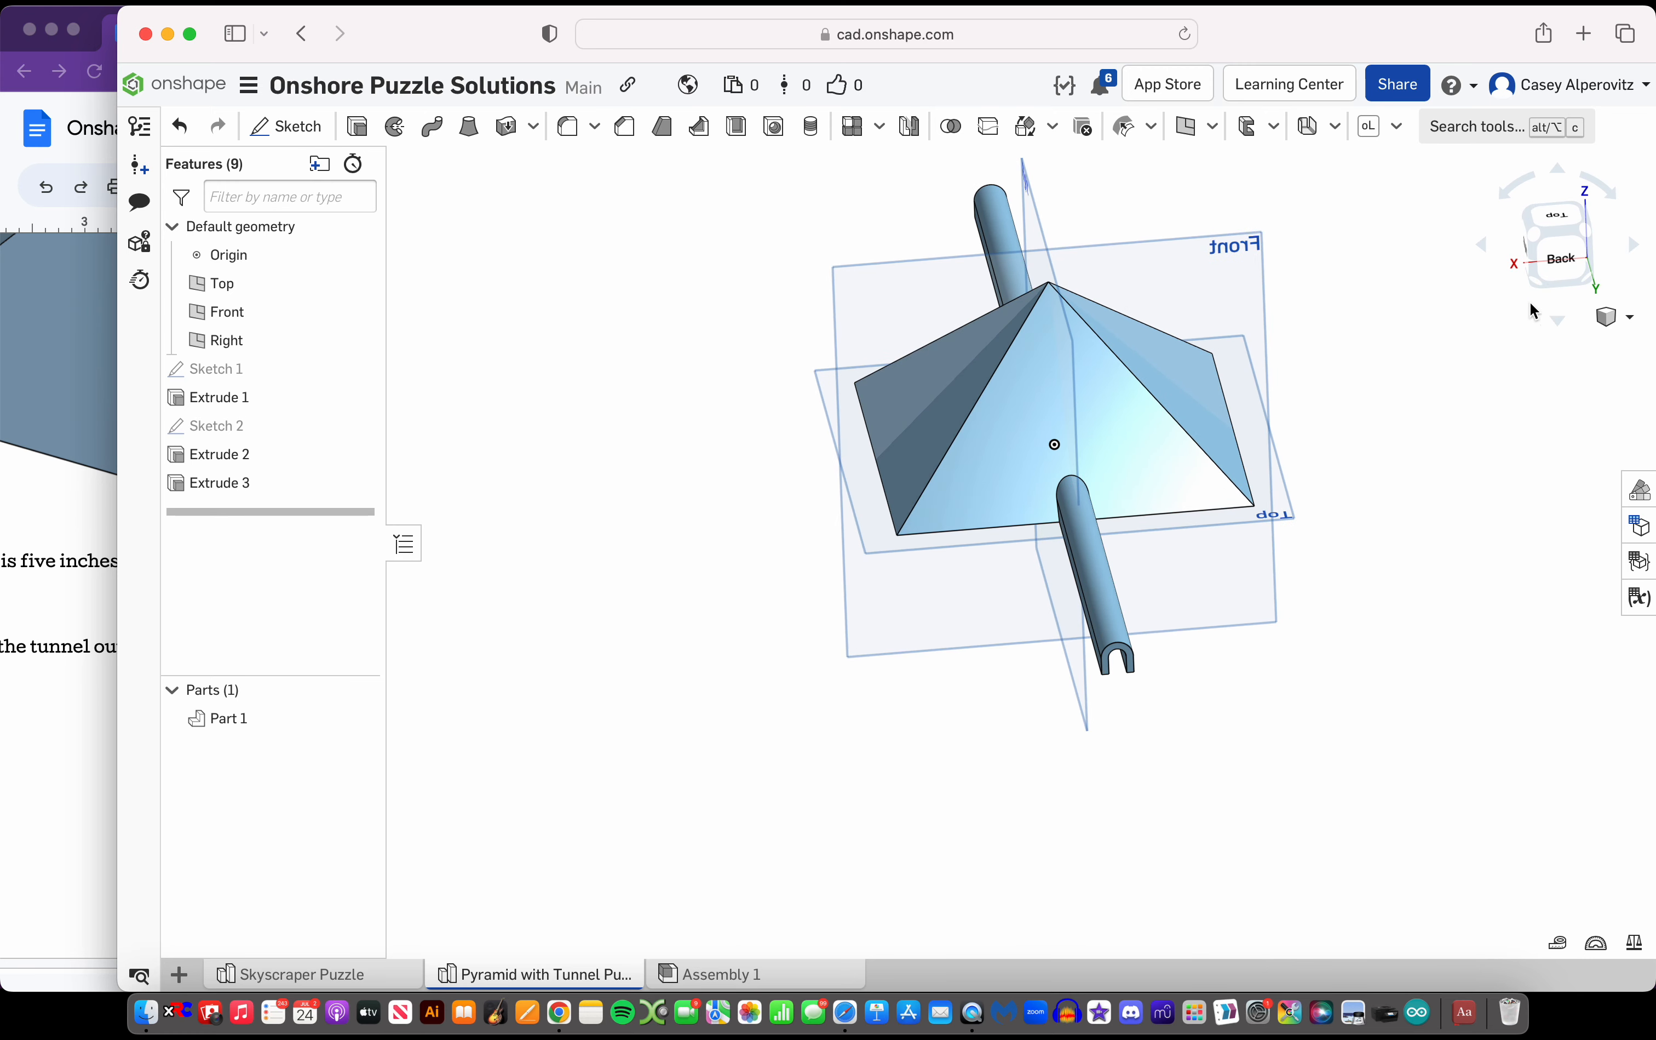
click(1569, 269)
scroll(1004, 535, up, 7)
key(Right)
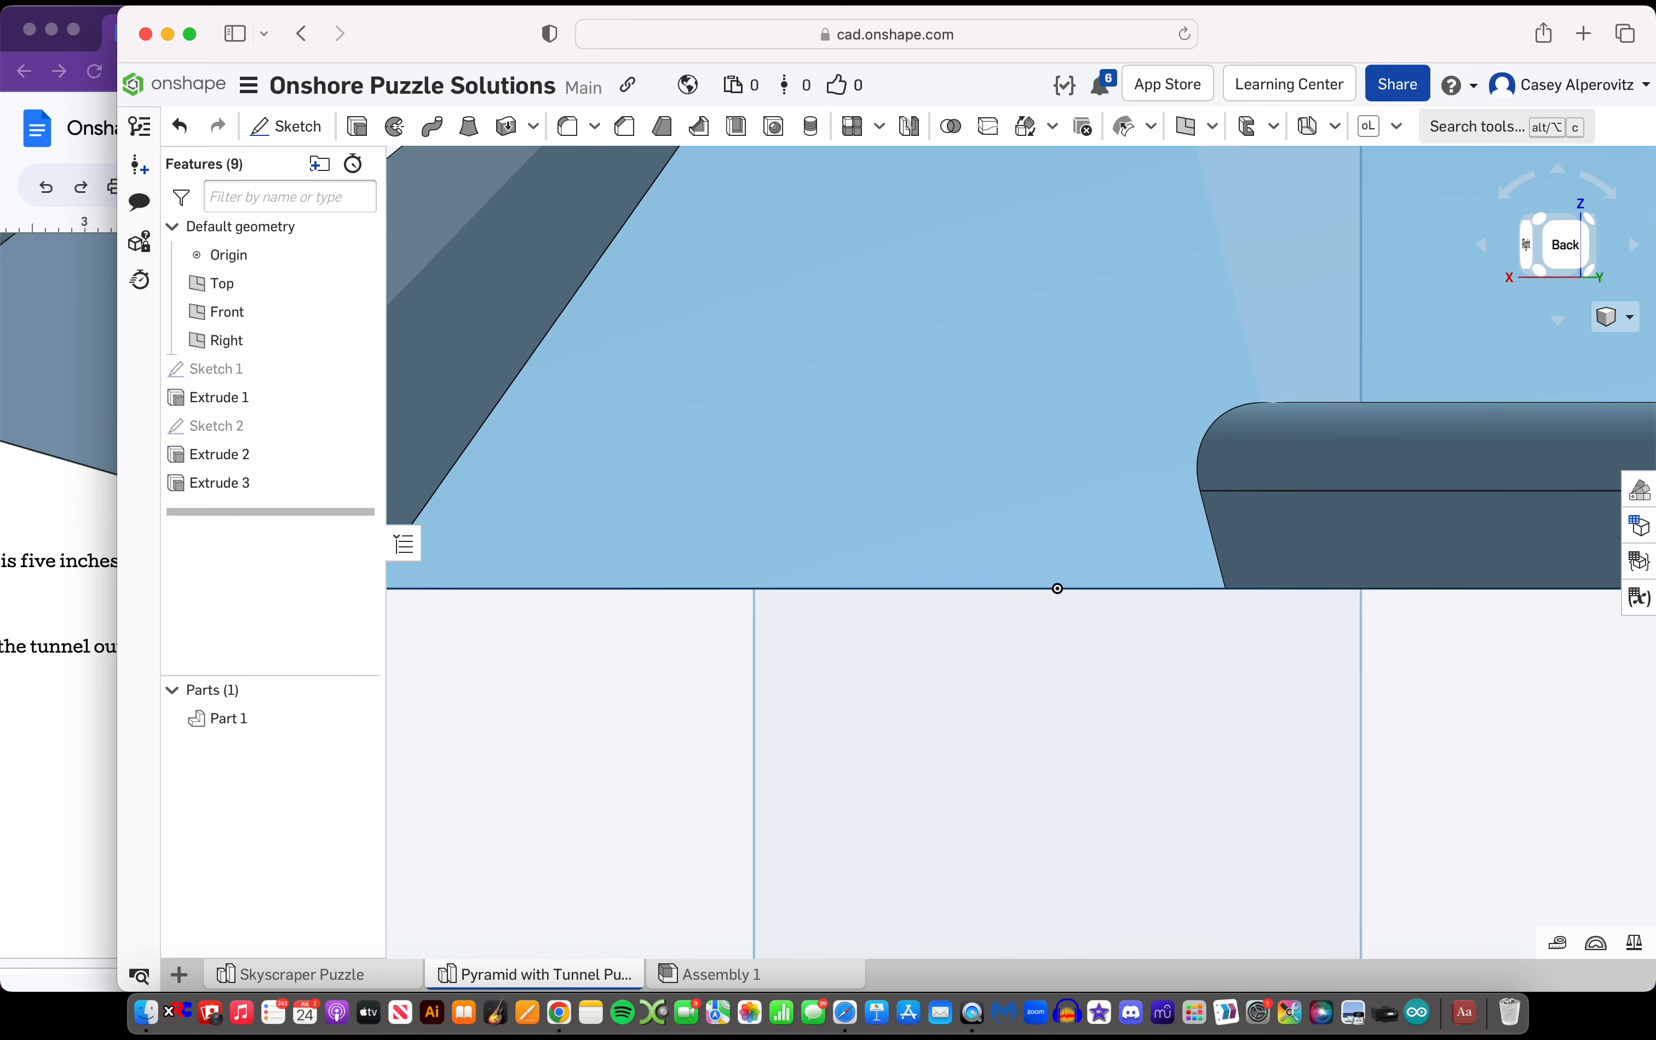
scroll(1004, 535, down, 10)
scroll(1101, 528, up, 3)
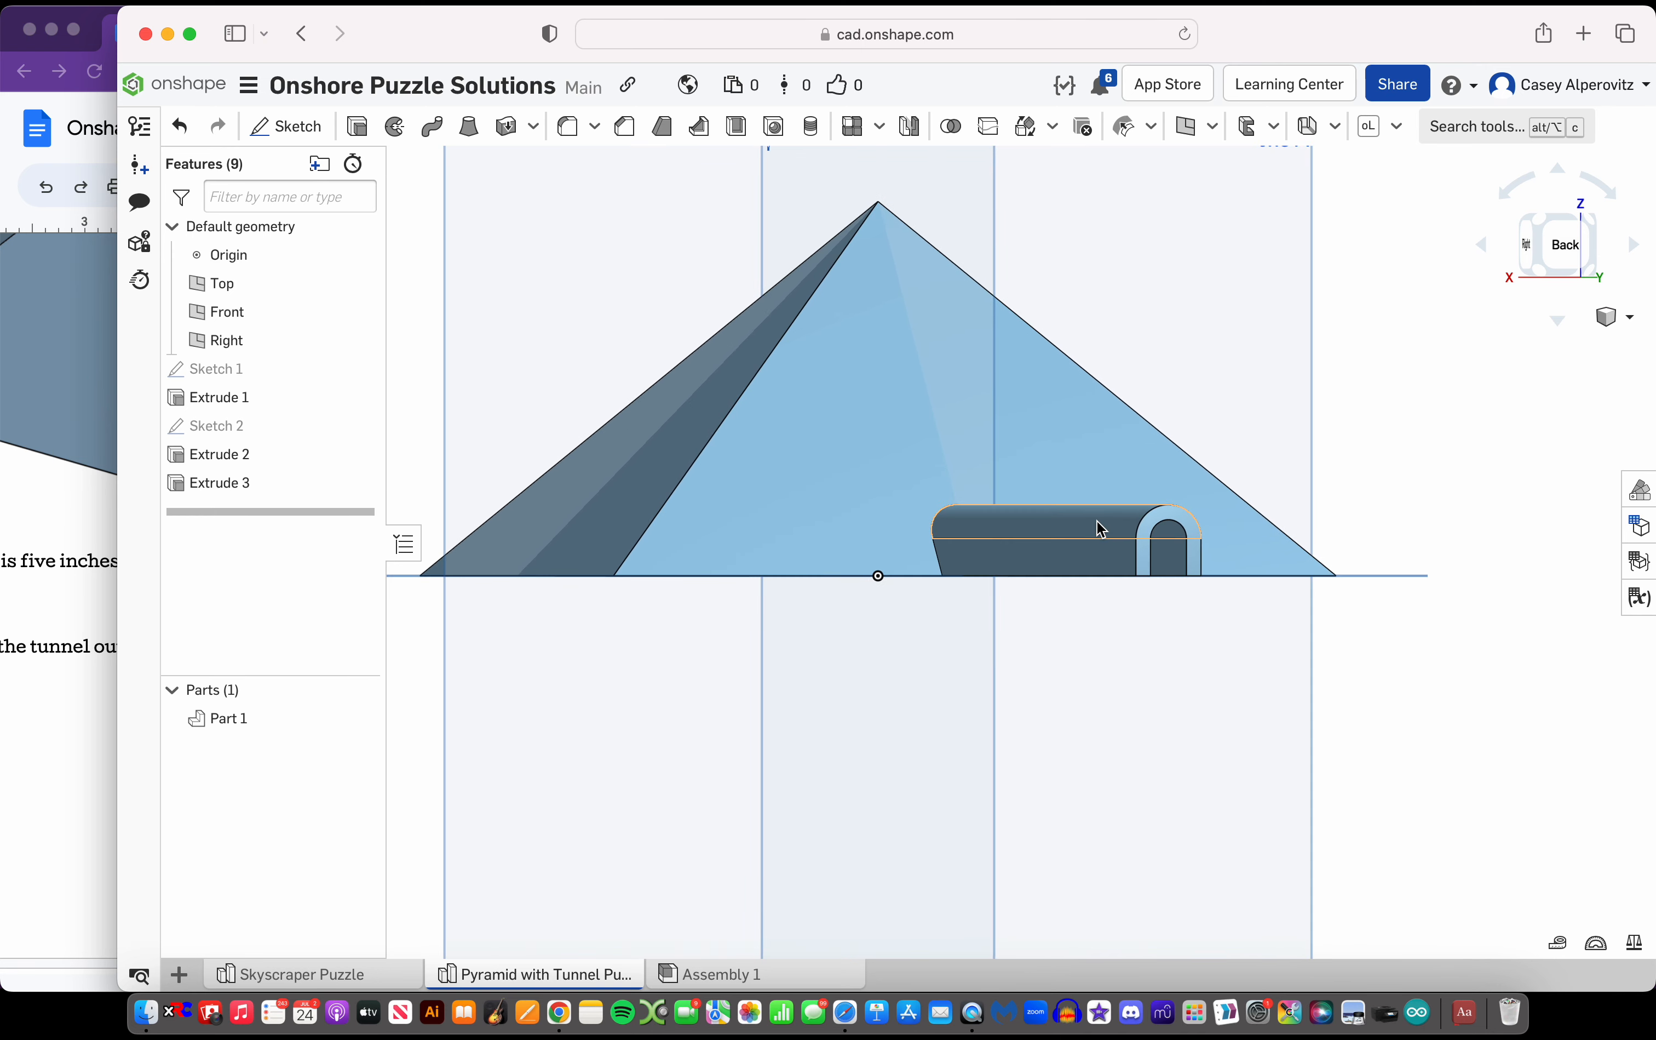
Delete the symmetric roof extrusion that runs through the pyramid
key(super+z)
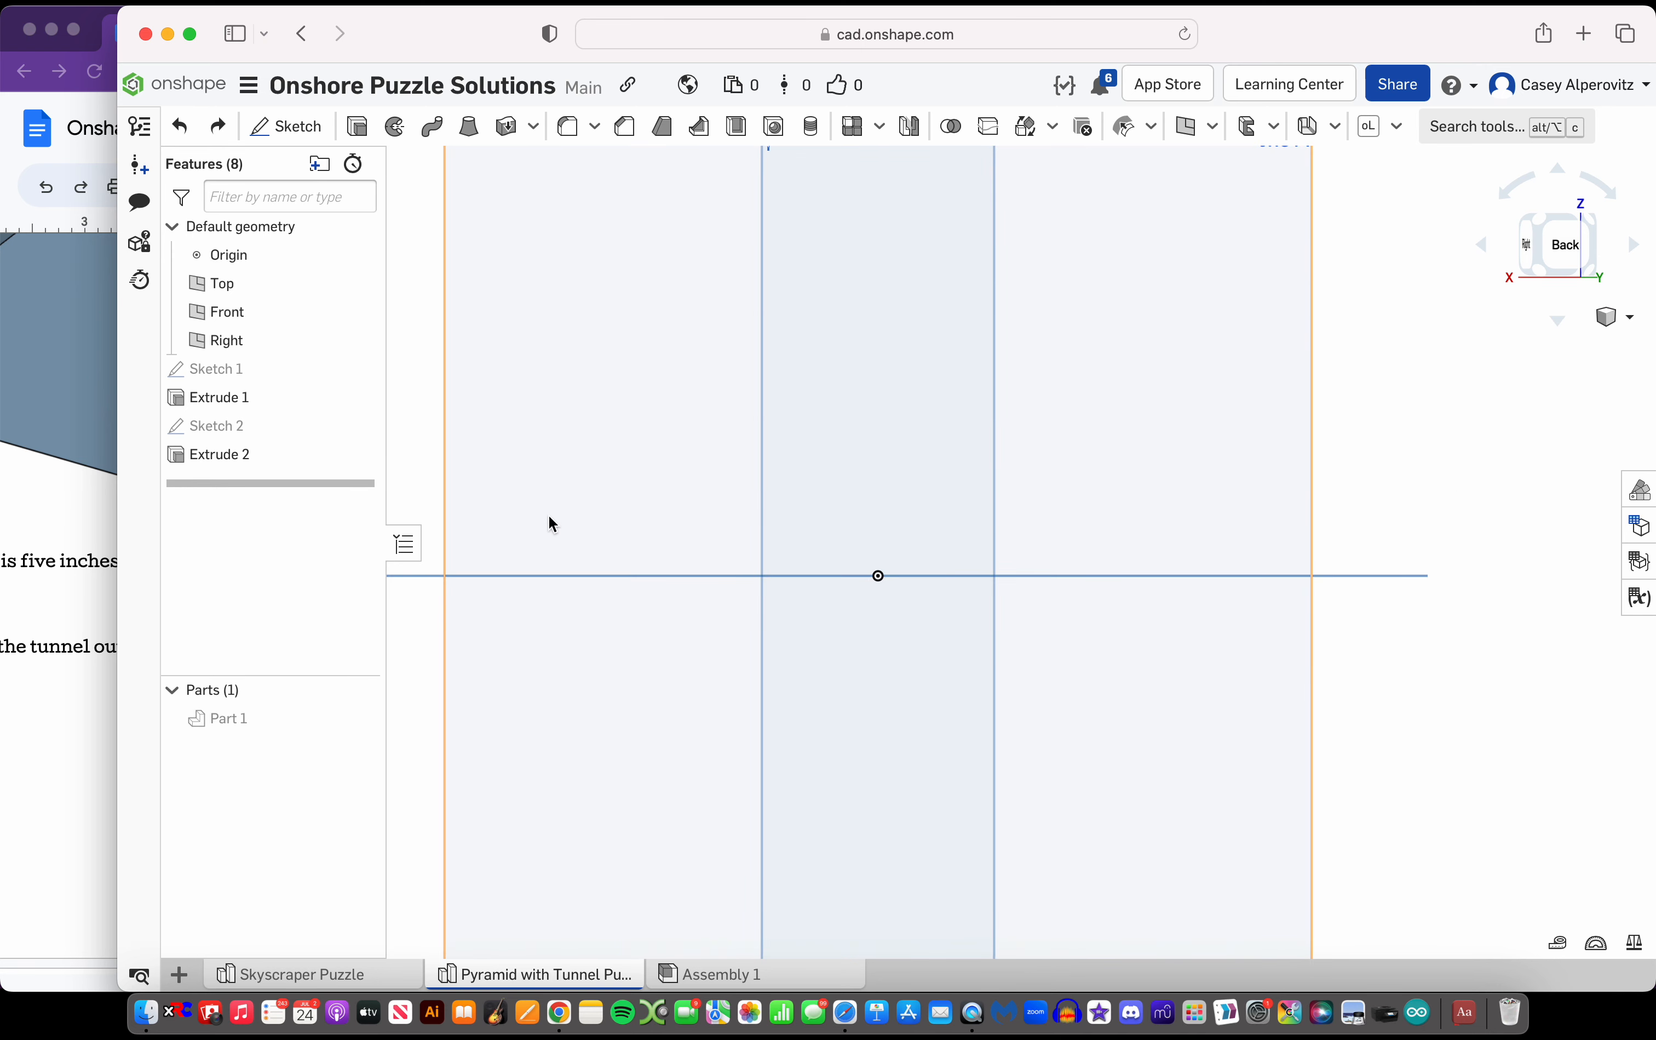
click(218, 126)
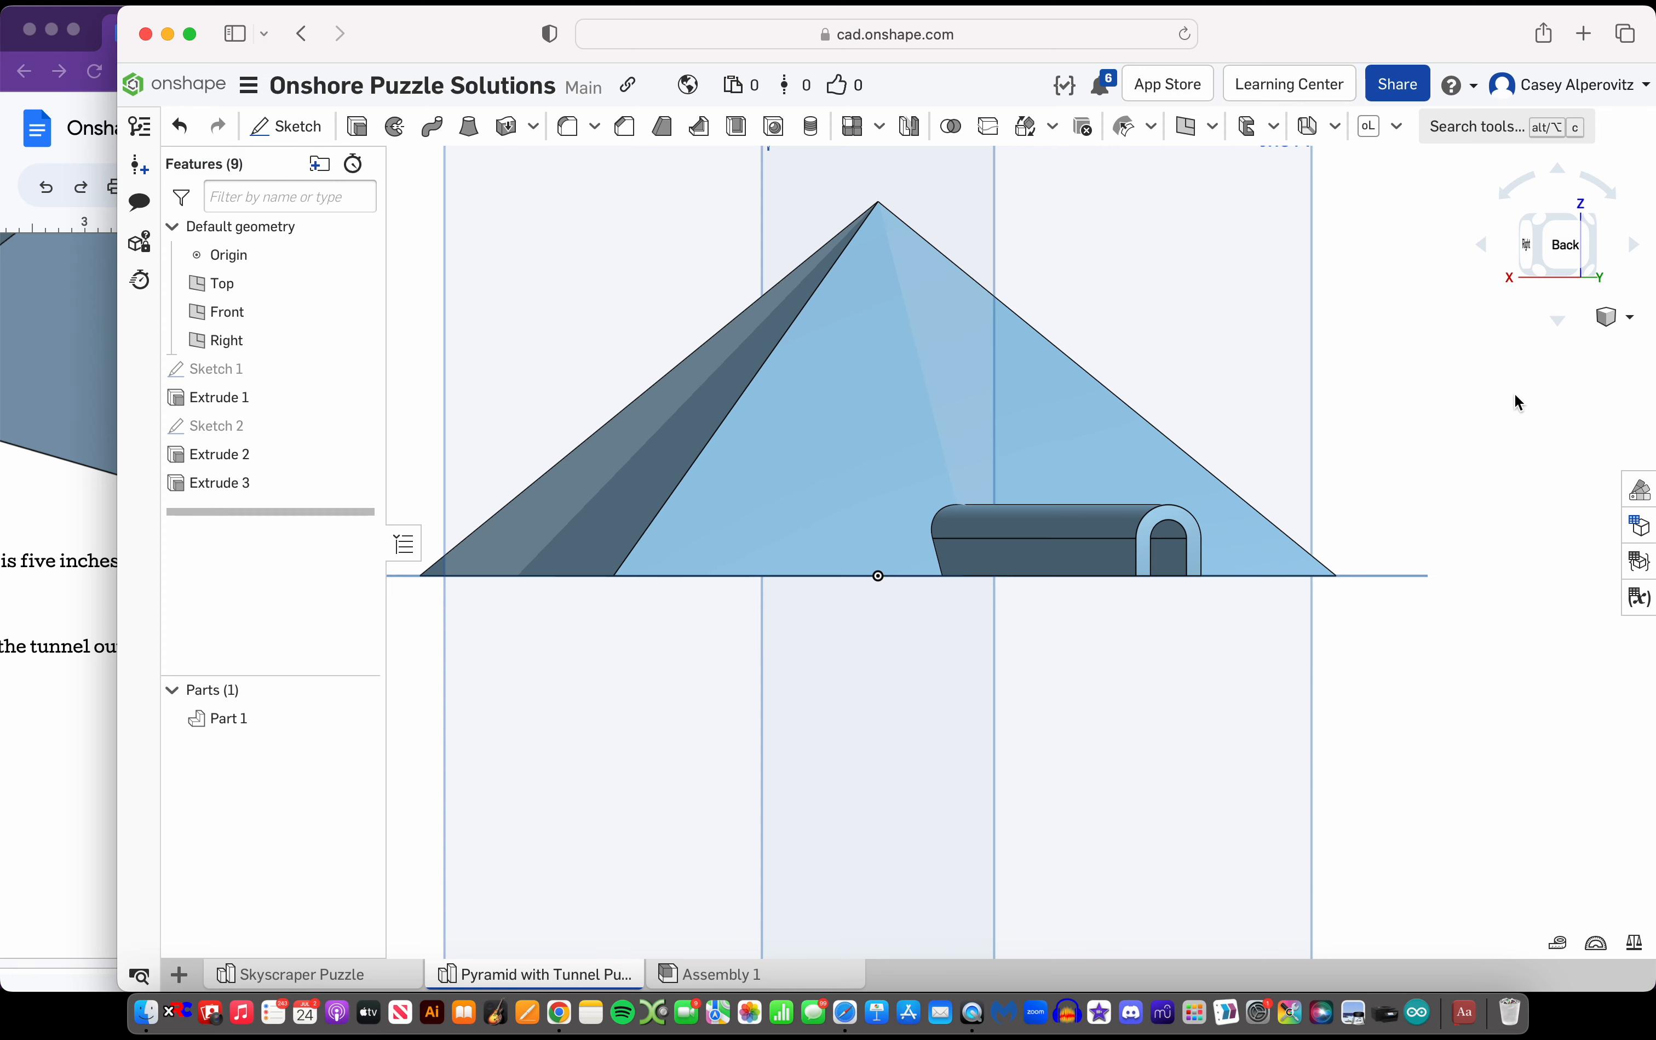
scroll(871, 586, down, 1)
click(229, 485)
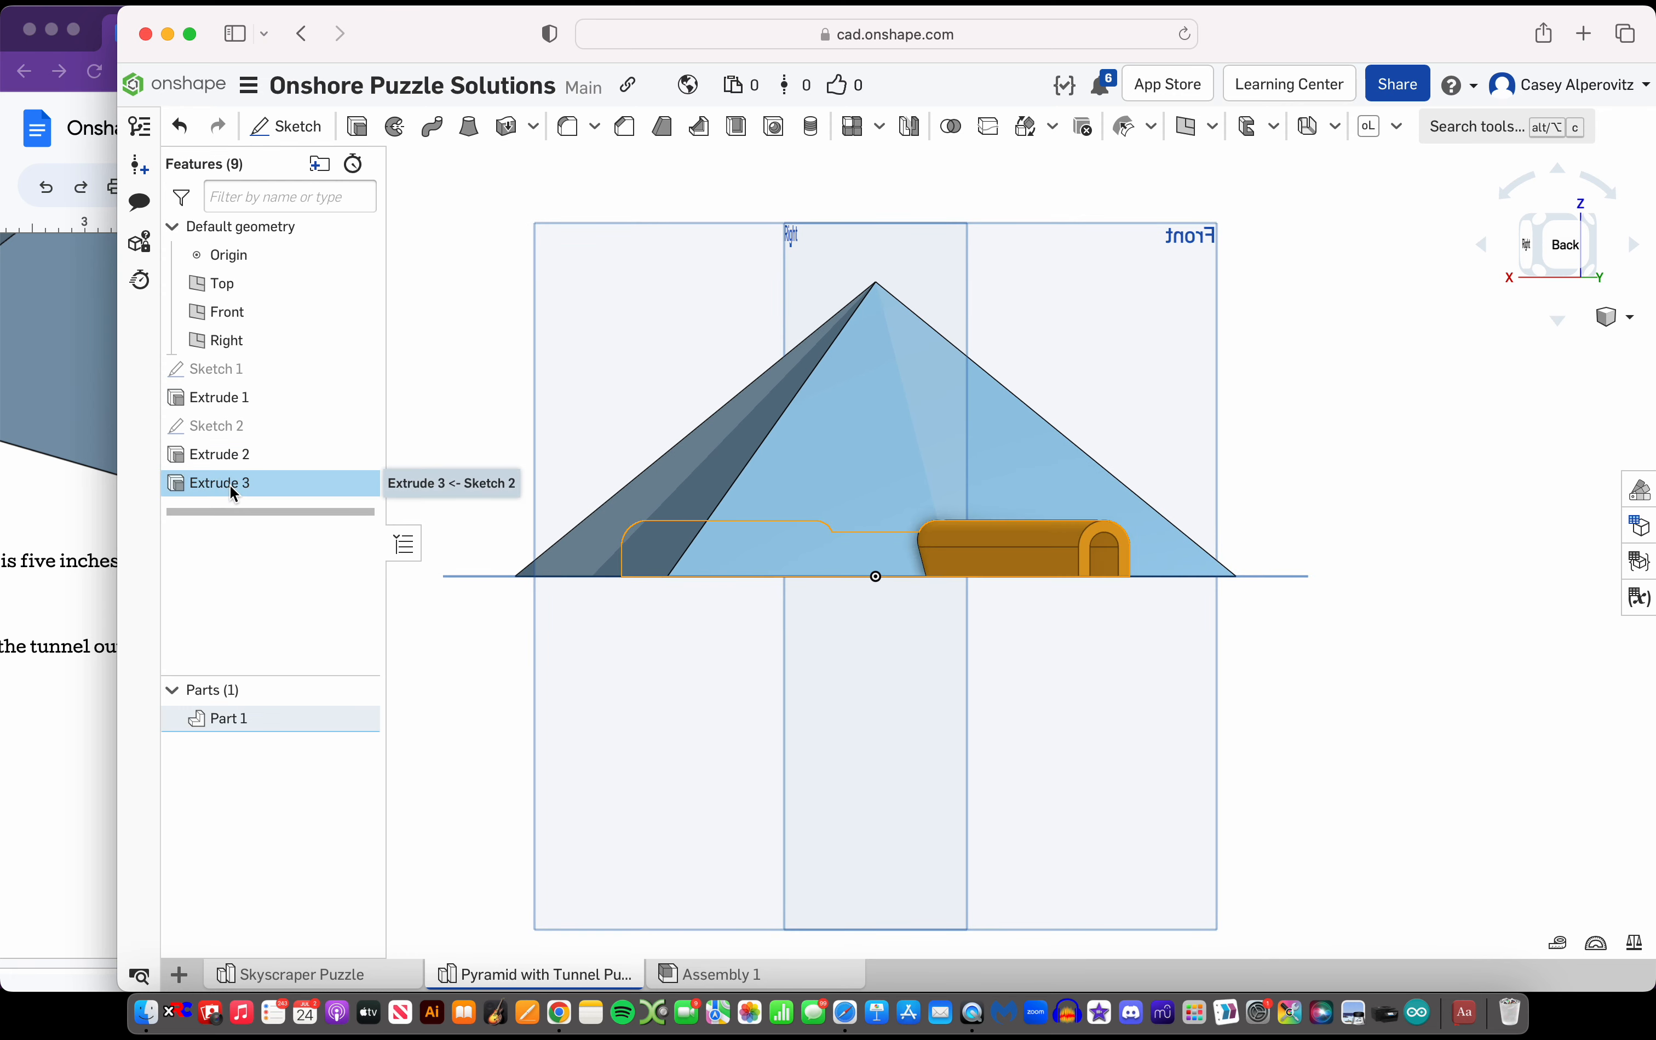
key(Delete)
Create a plane offset from the Front plane, placed freehand outside the pyramid beyond the tunnel entrance
scroll(742, 474, down, 3)
right_drag(747, 474, 726, 533)
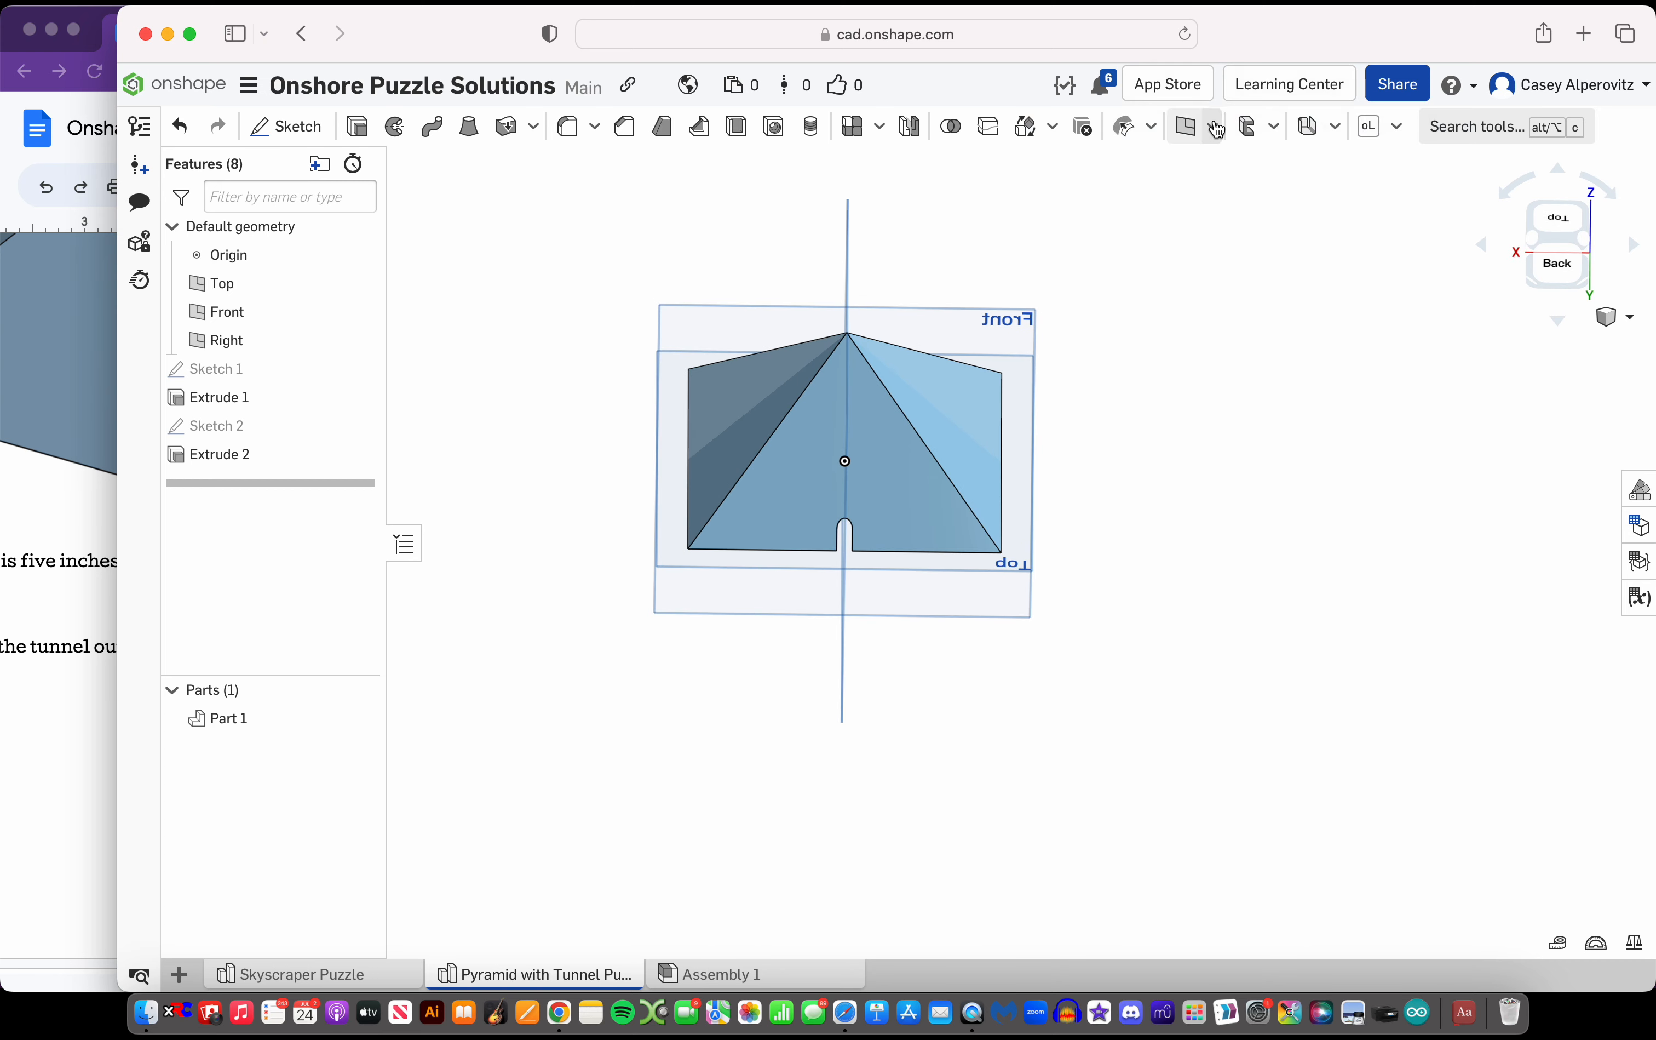
click(1189, 127)
scroll(945, 561, down, 2)
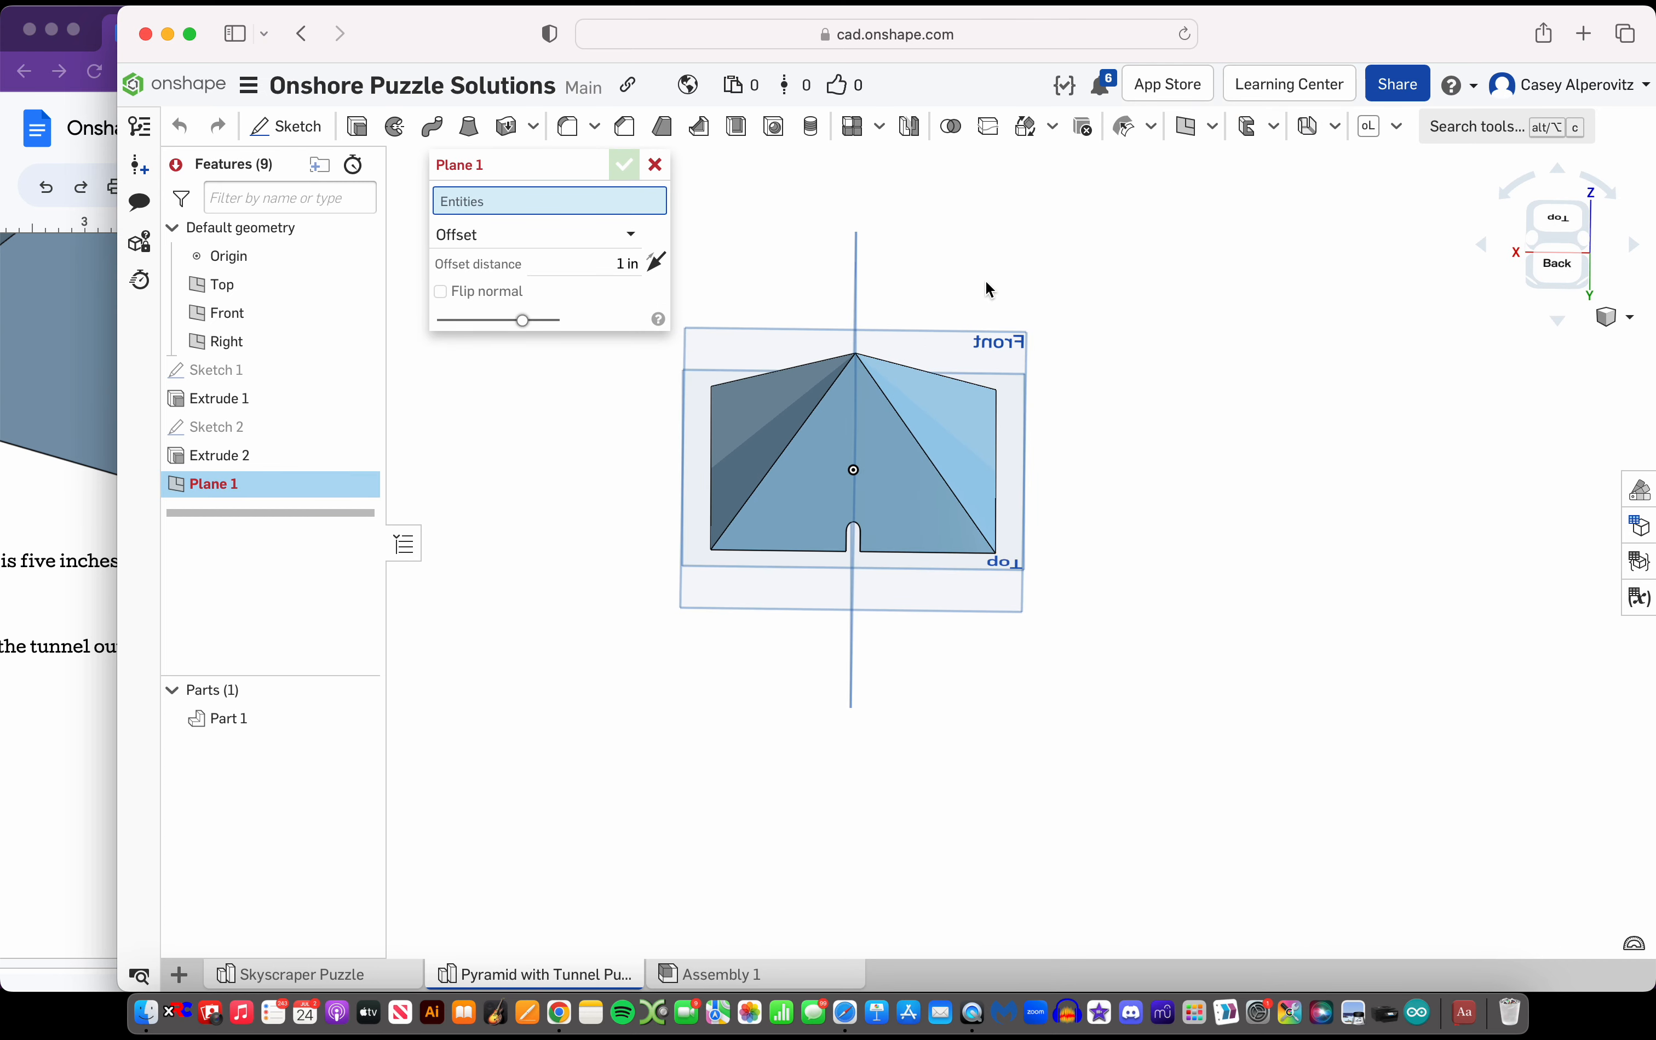
click(985, 349)
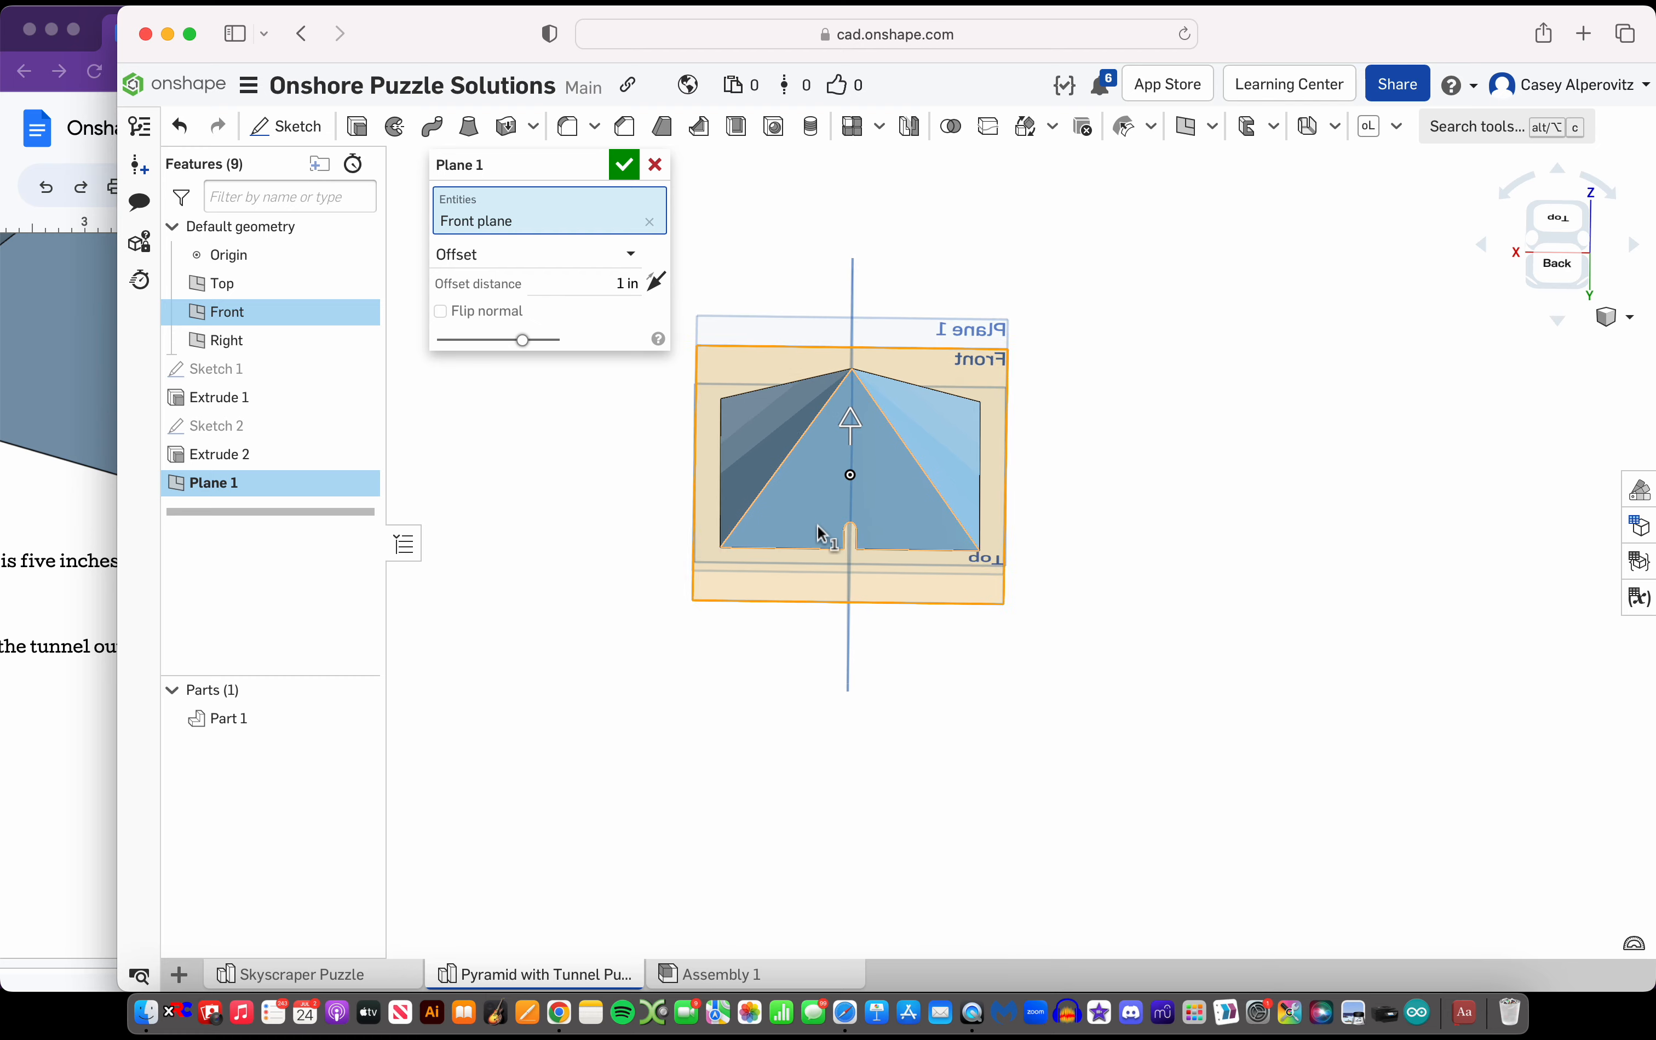
right_drag(818, 530, 667, 545)
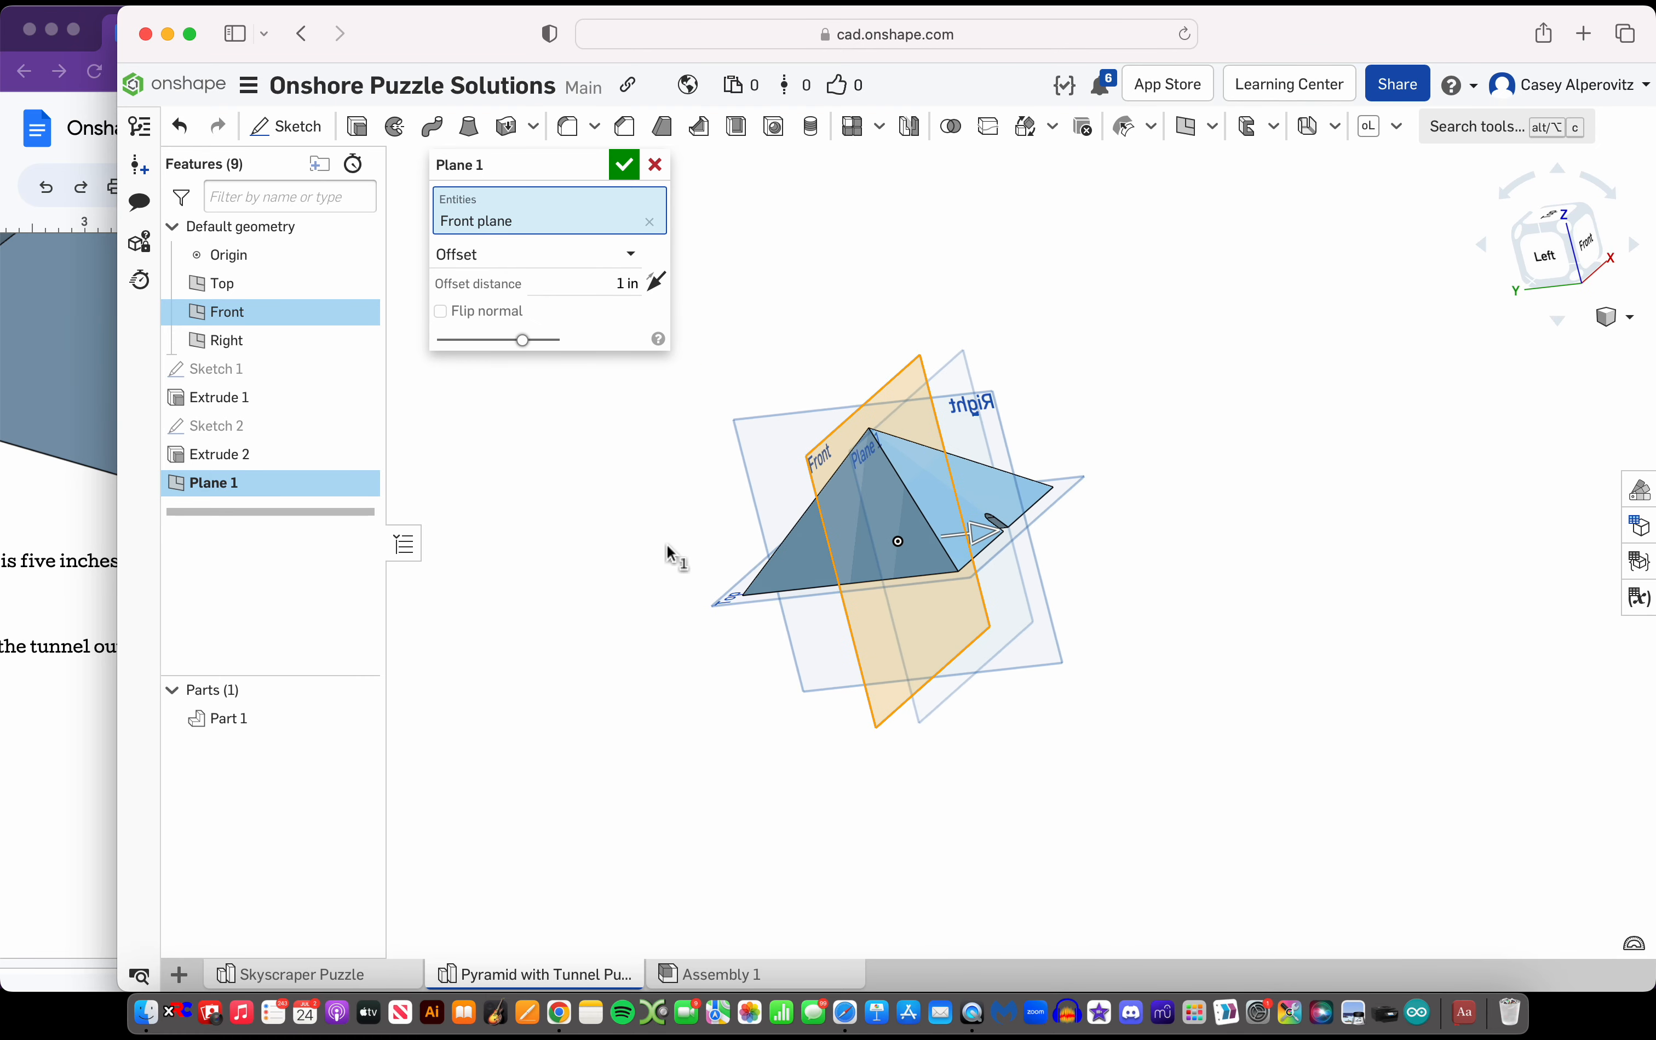
drag(983, 537, 1112, 502)
right_drag(1112, 501, 1062, 533)
click(624, 165)
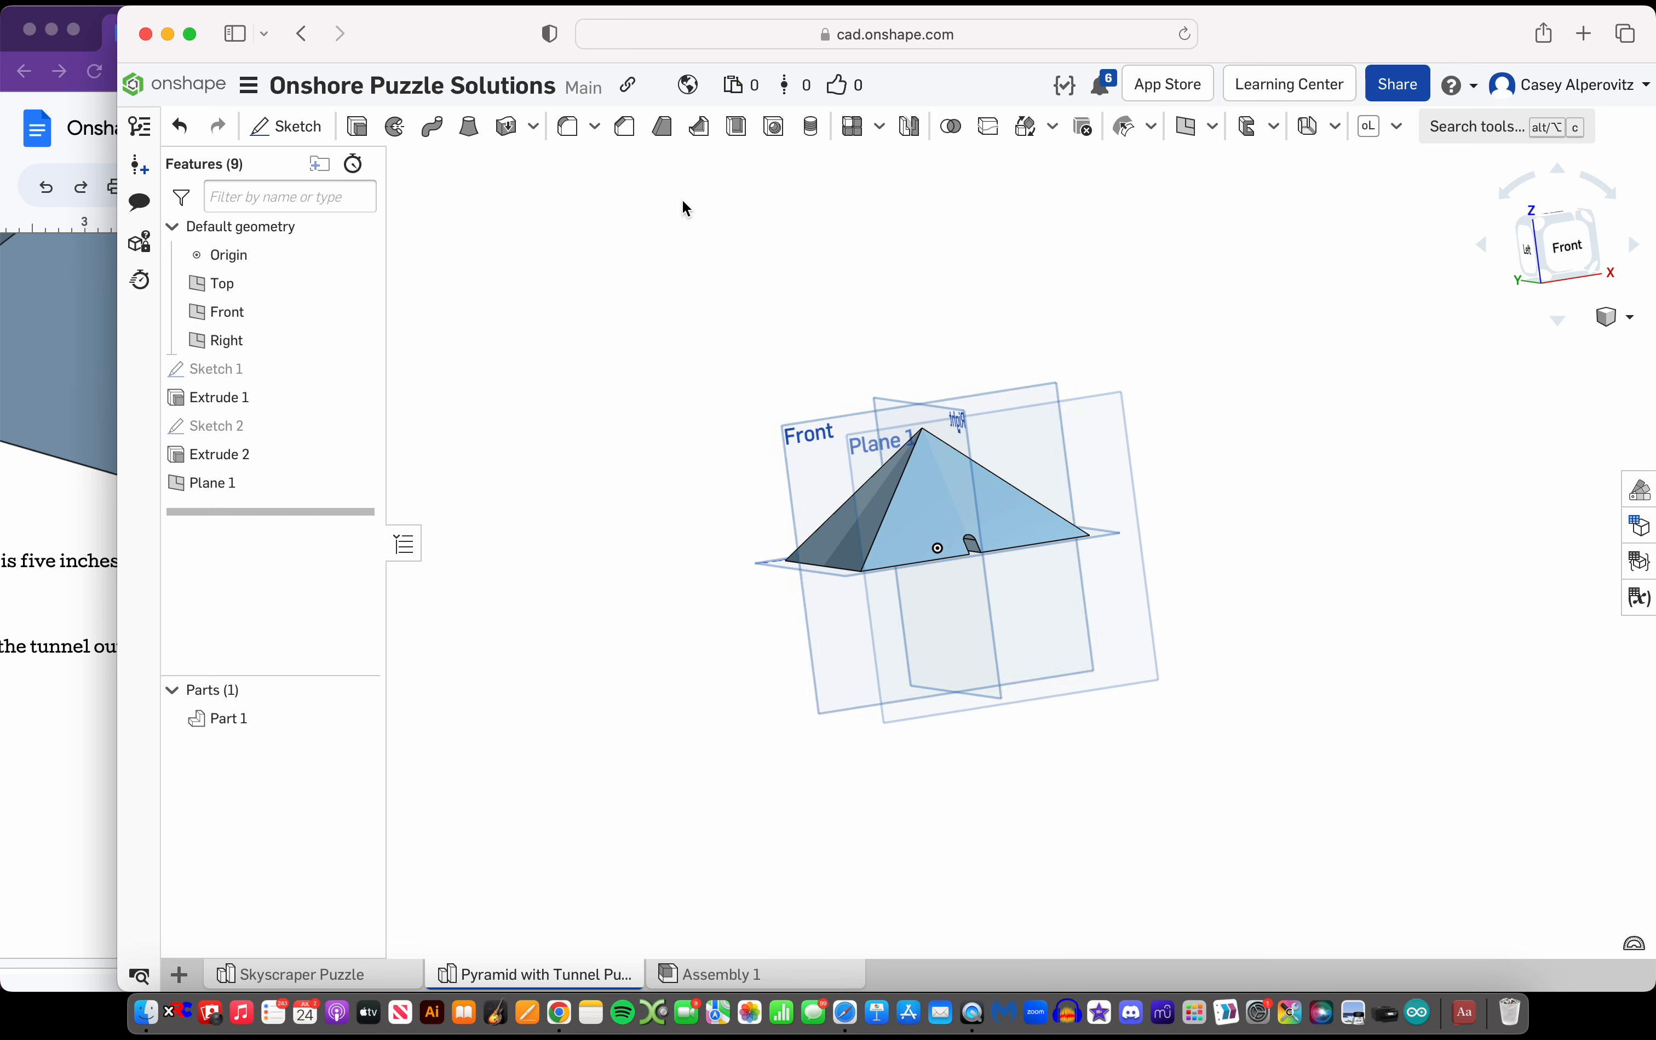
Start a sketch on the new offset plane and show the tunnel sketch as a reference
scroll(960, 496, up, 2)
click(1573, 245)
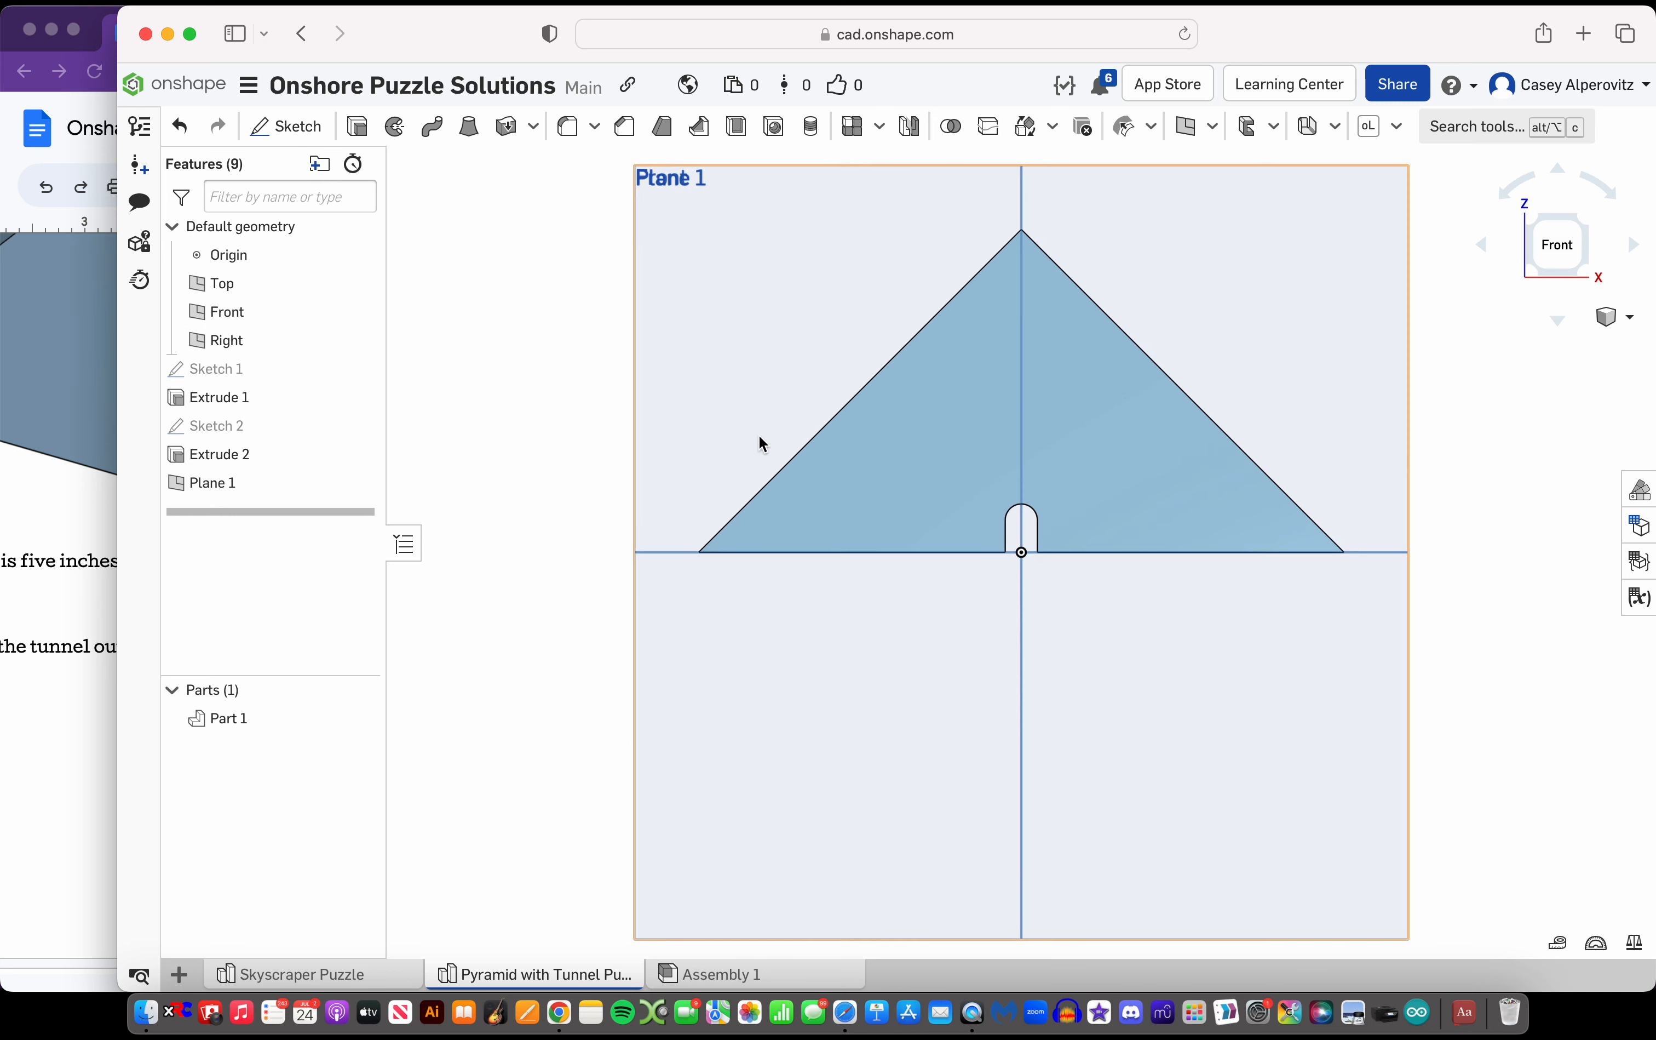
click(286, 126)
click(683, 320)
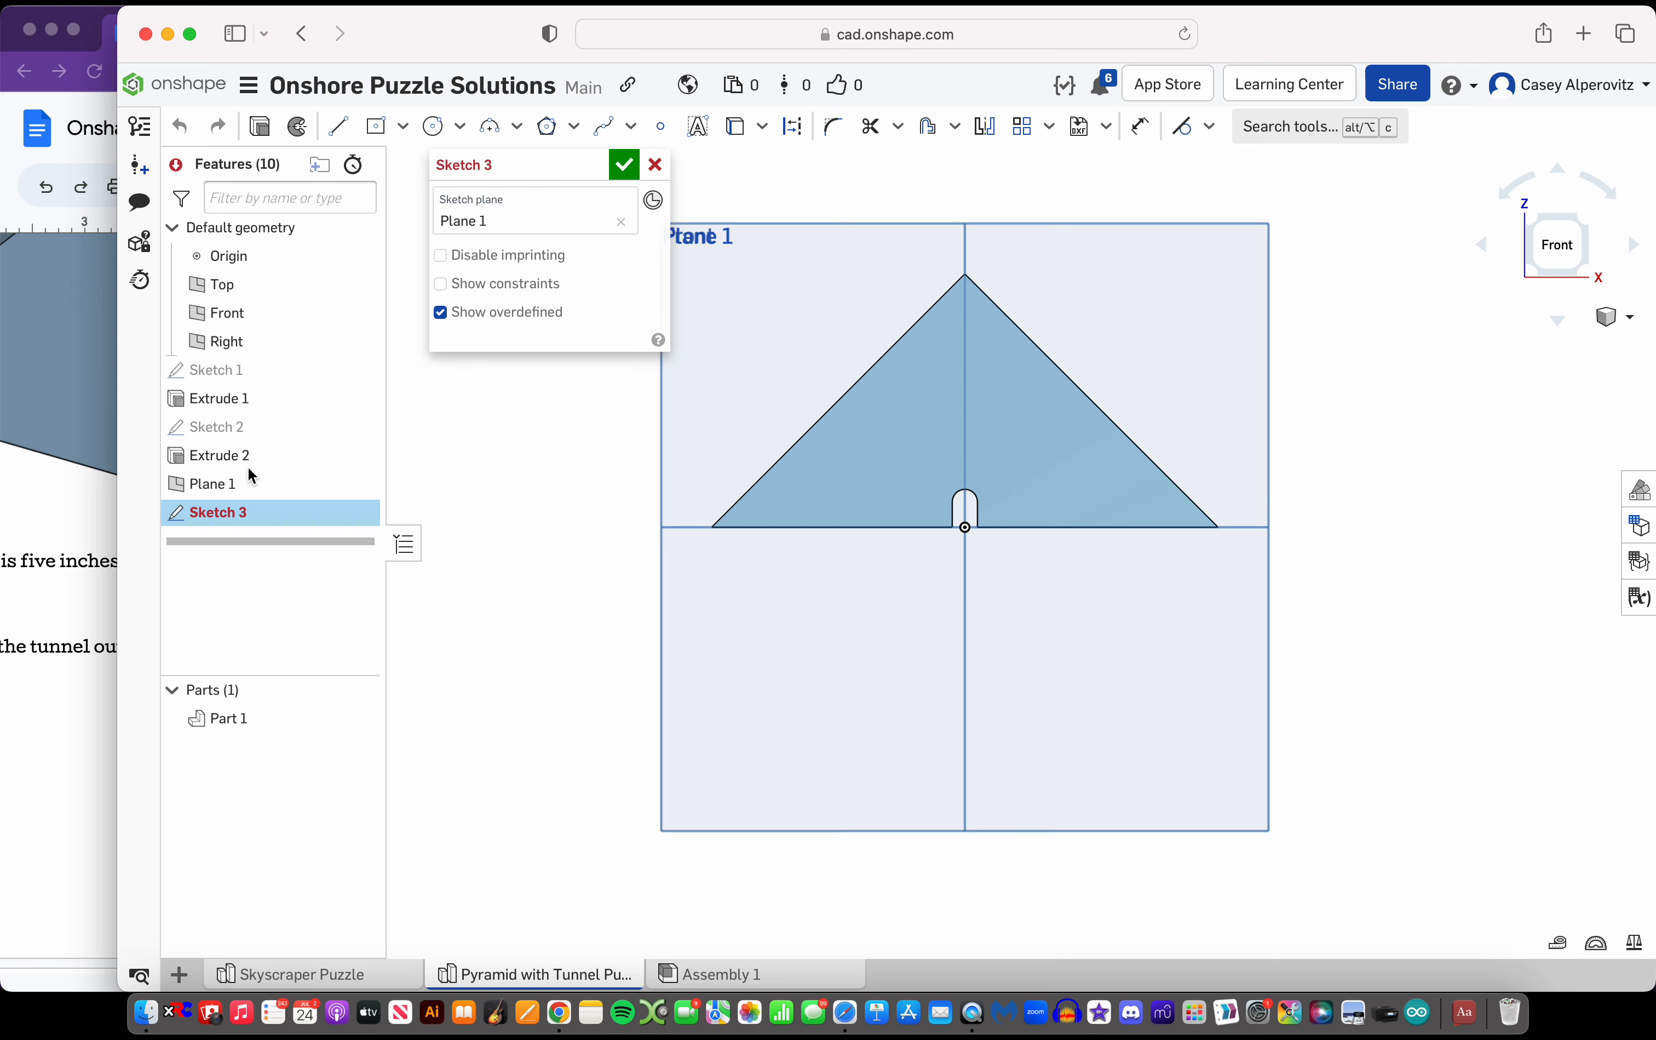
click(357, 425)
scroll(1026, 501, up, 3)
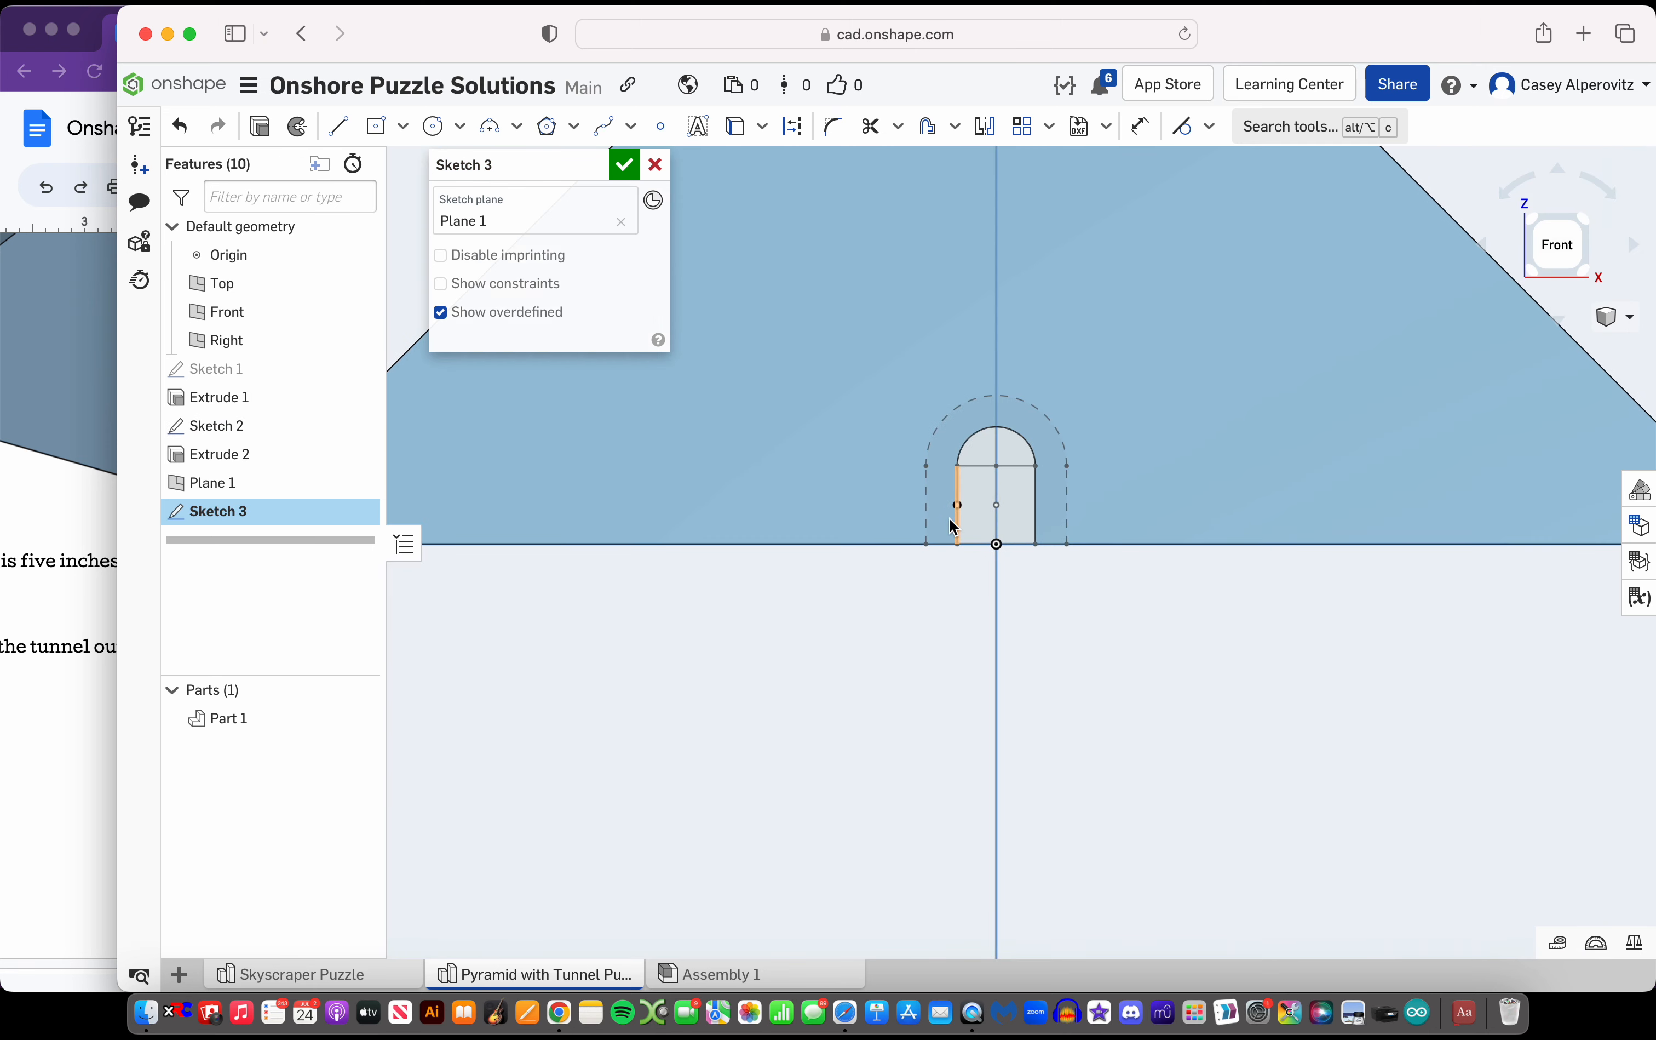
Project the outer arch with both sides, the base, and the inner arch with its left side from the tunnel sketch
click(734, 125)
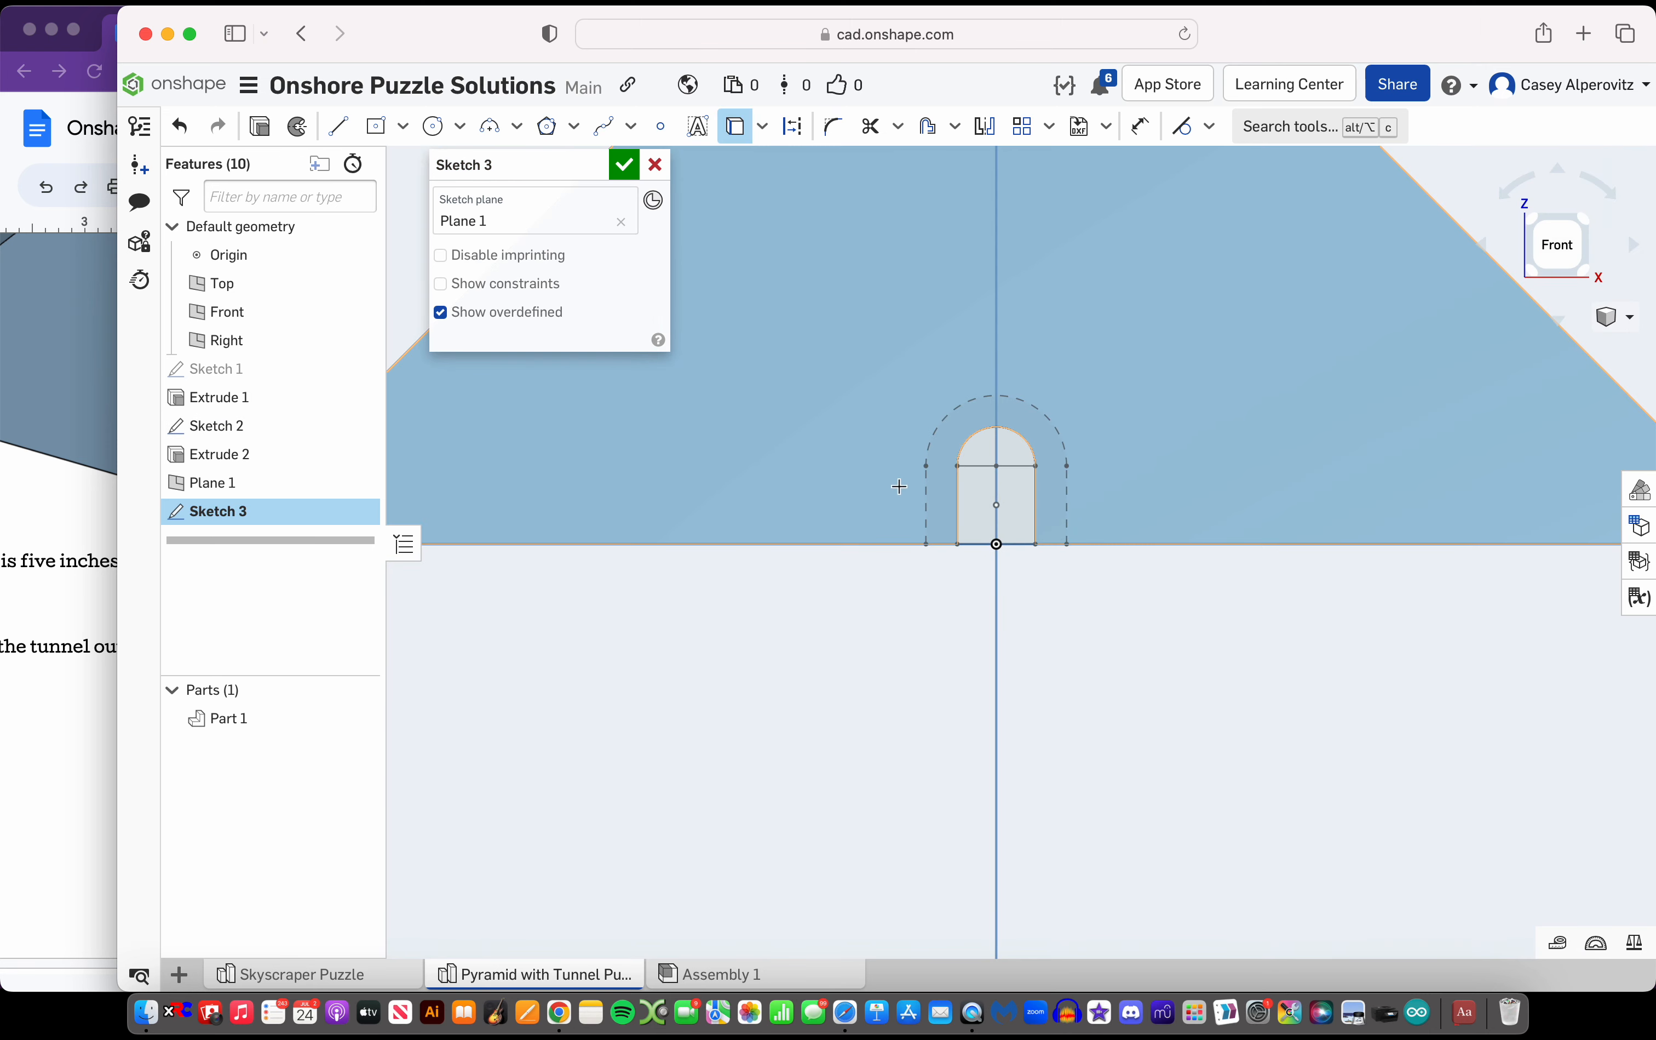
click(927, 520)
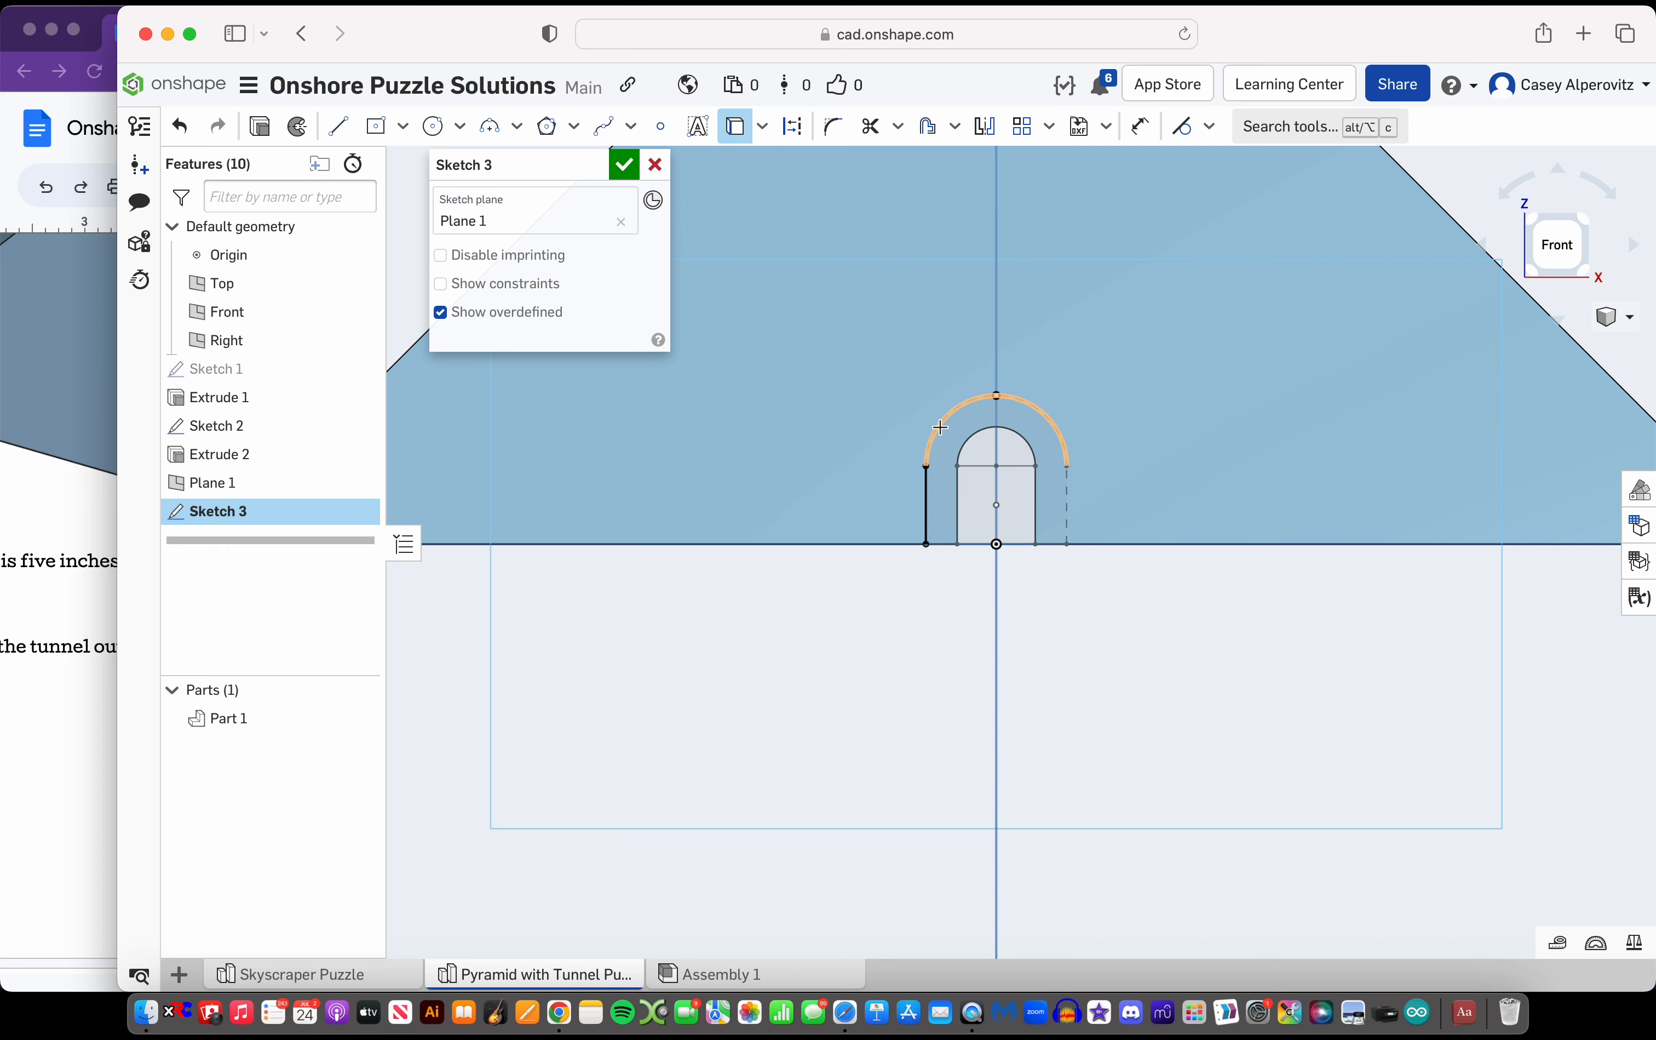
click(1068, 488)
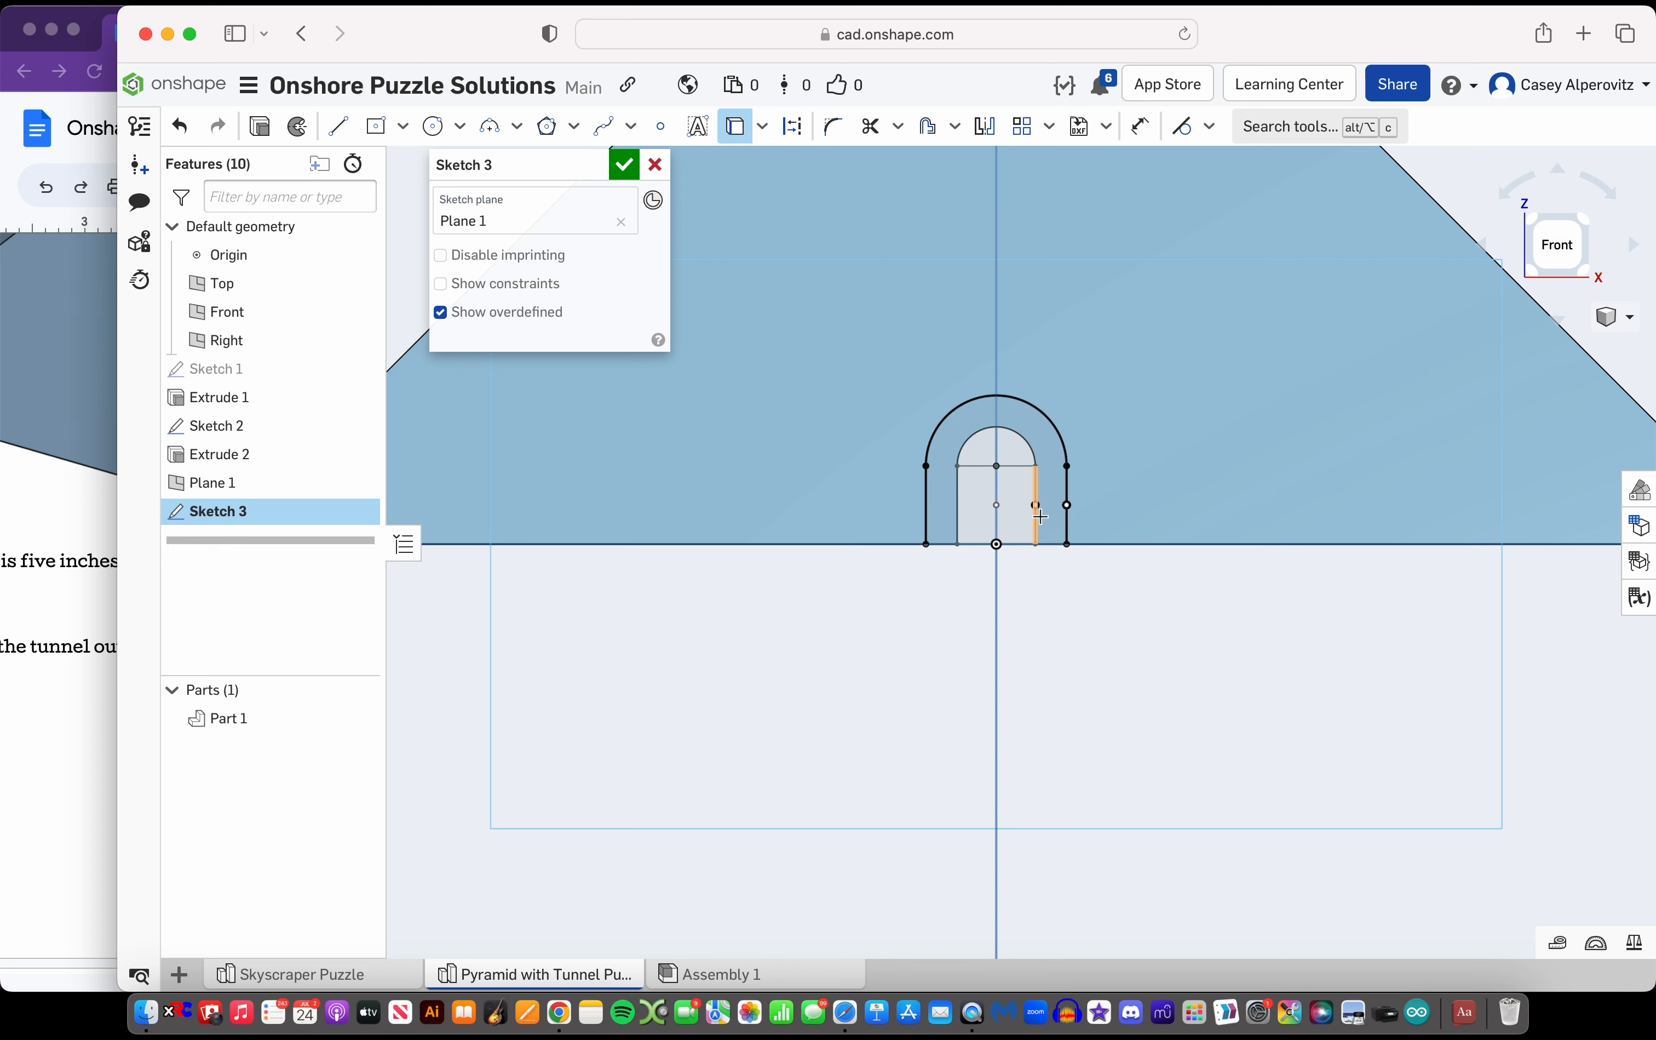
click(1055, 545)
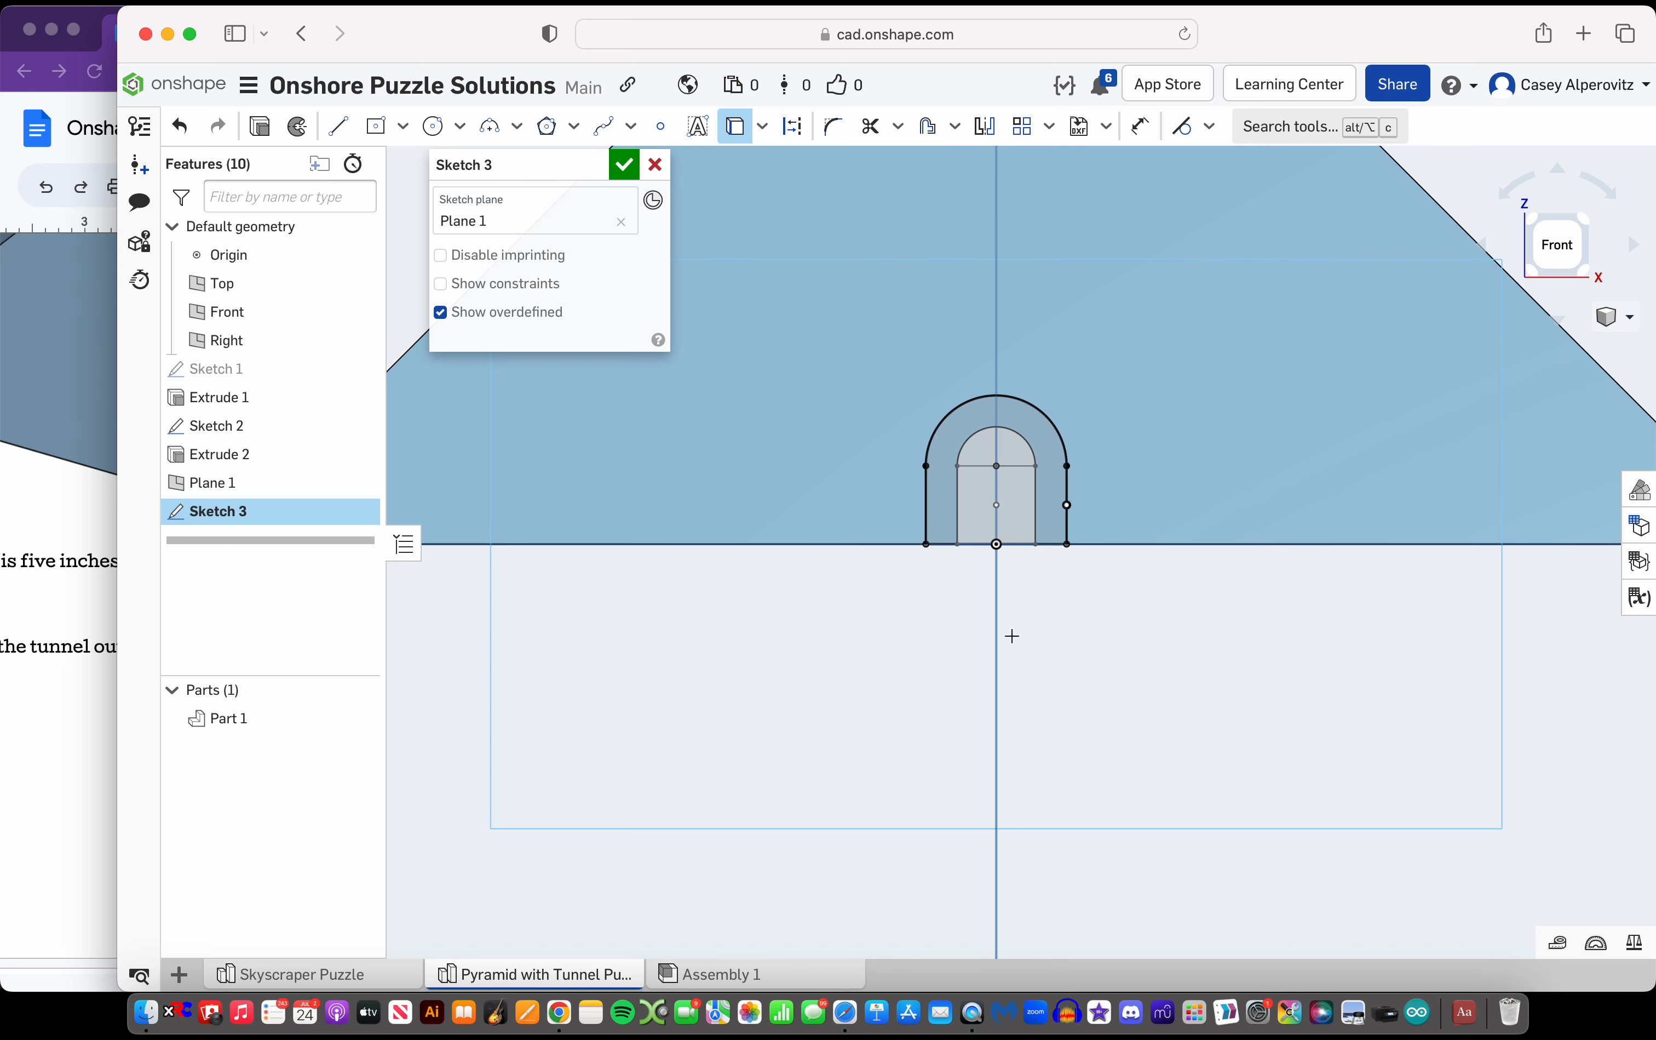
click(1014, 455)
click(957, 489)
click(922, 458)
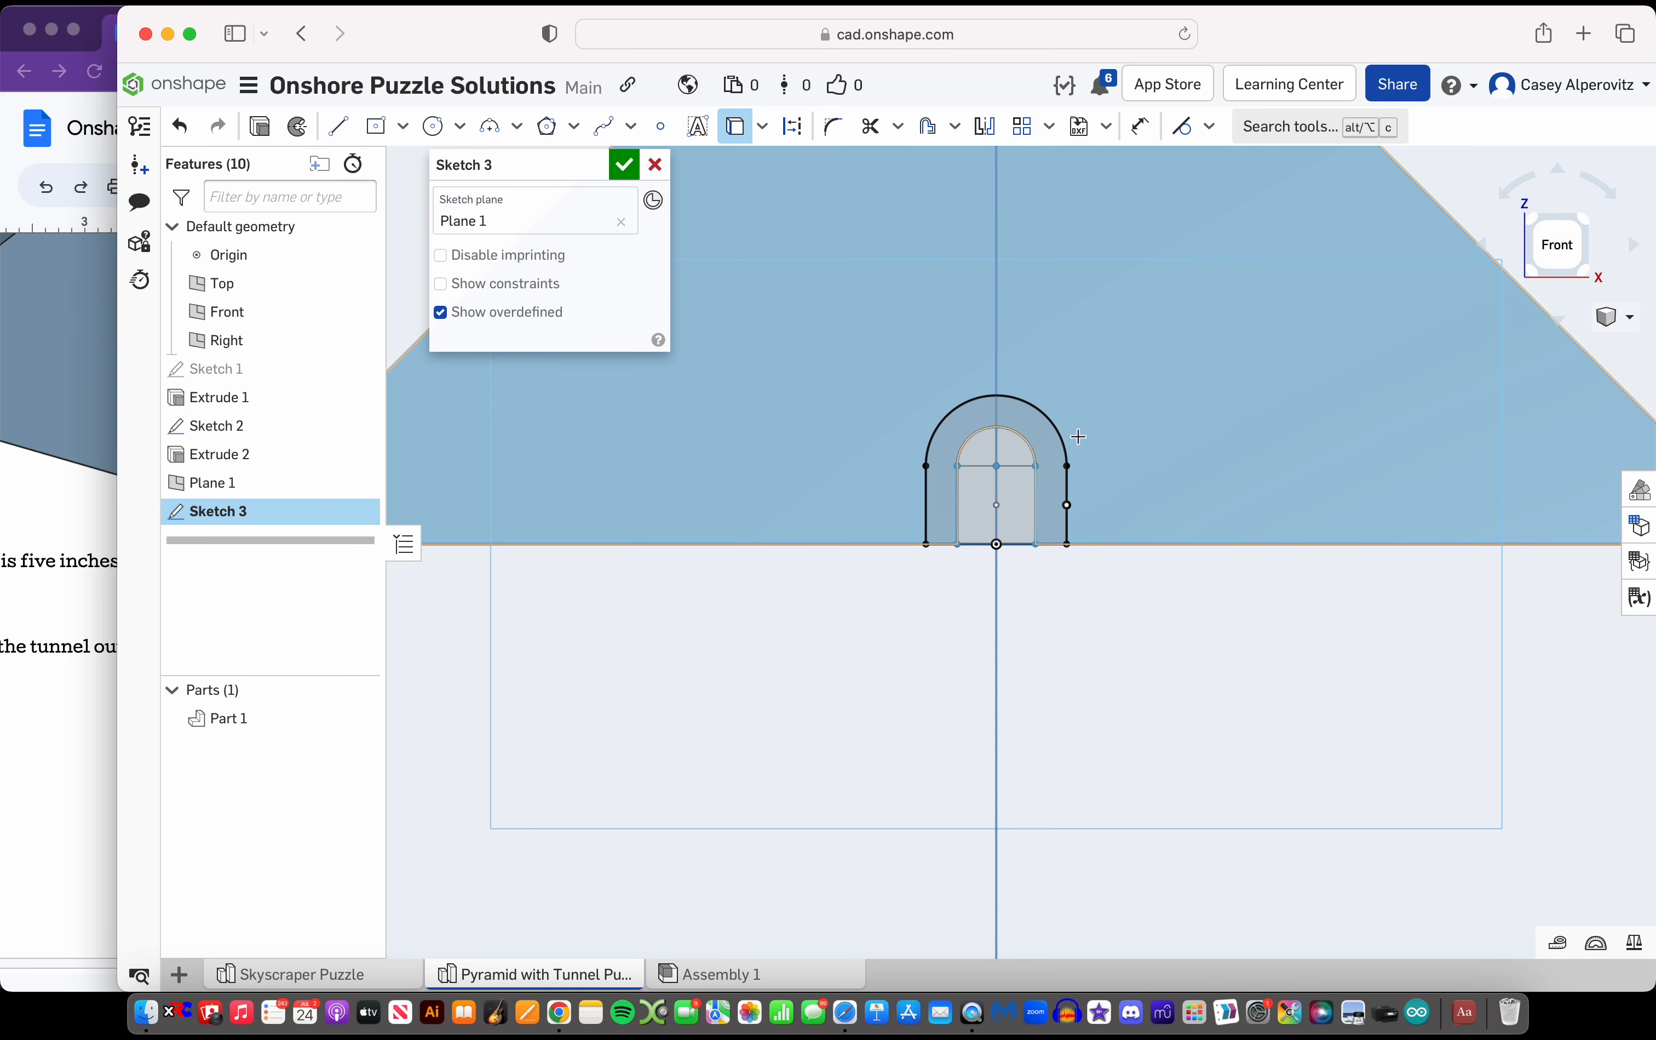
key(Escape)
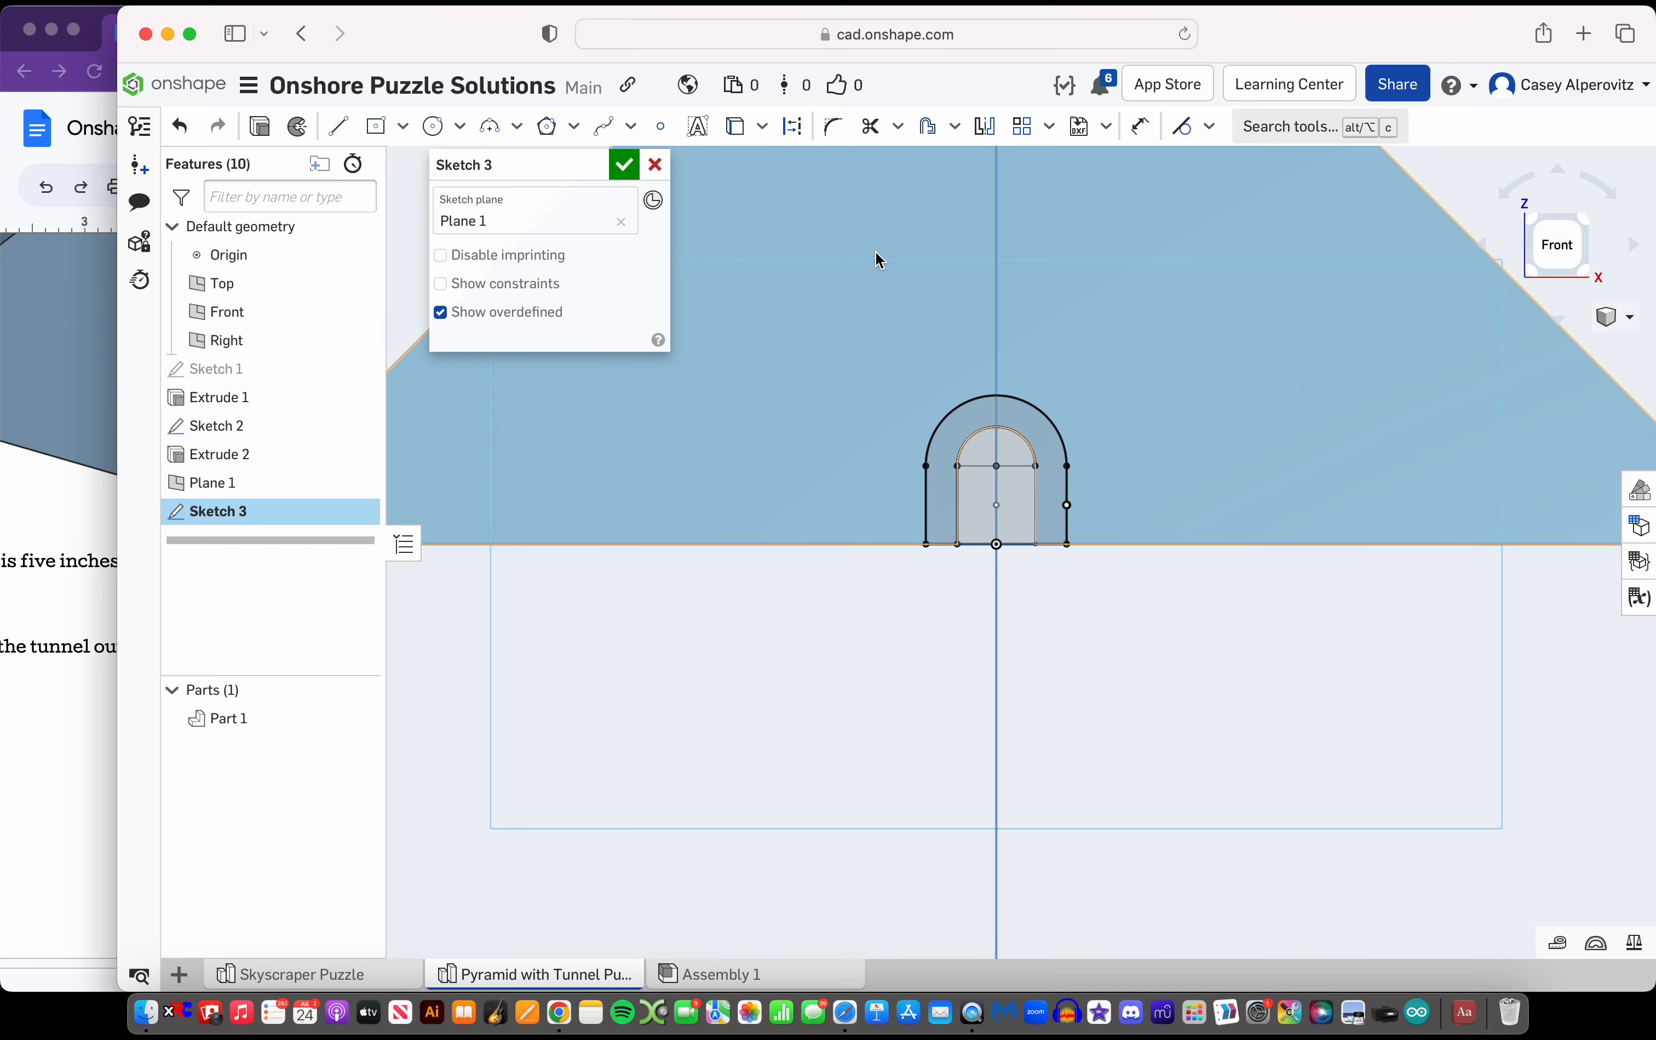
Draw a vertical line from the inner arch's right end down to the base to close the tunnel outline
scroll(1014, 634, down, 5)
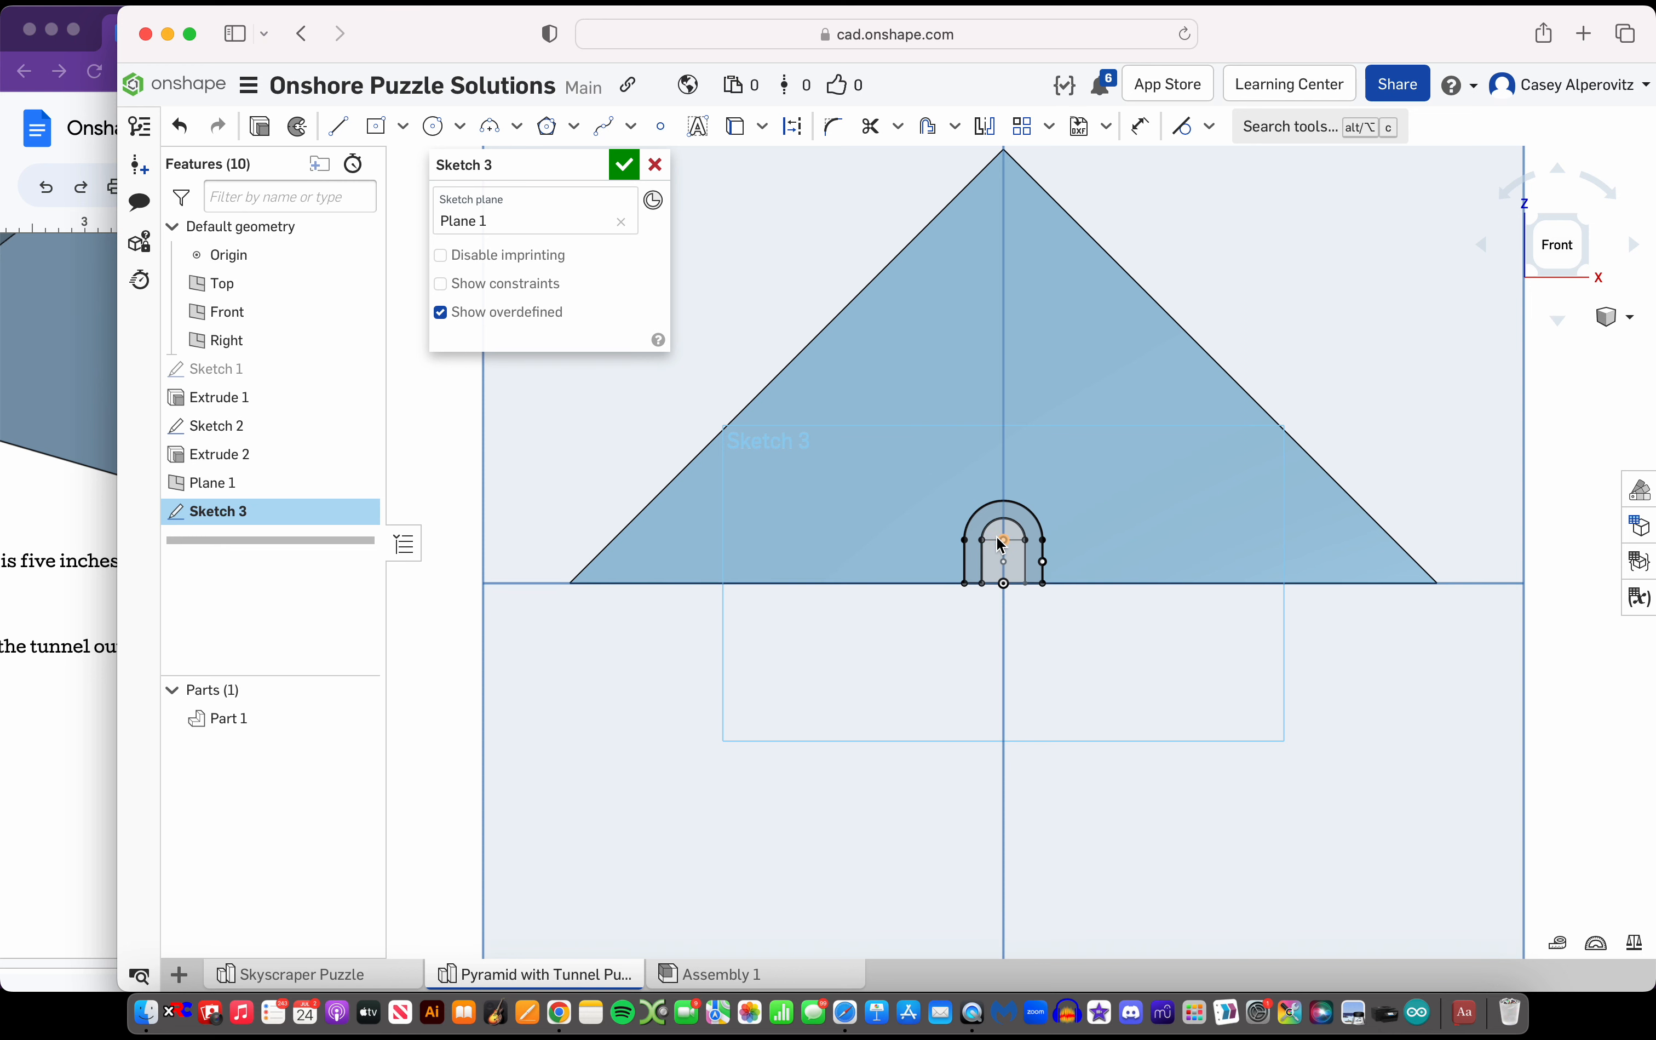
click(1139, 127)
key(Escape)
click(1036, 565)
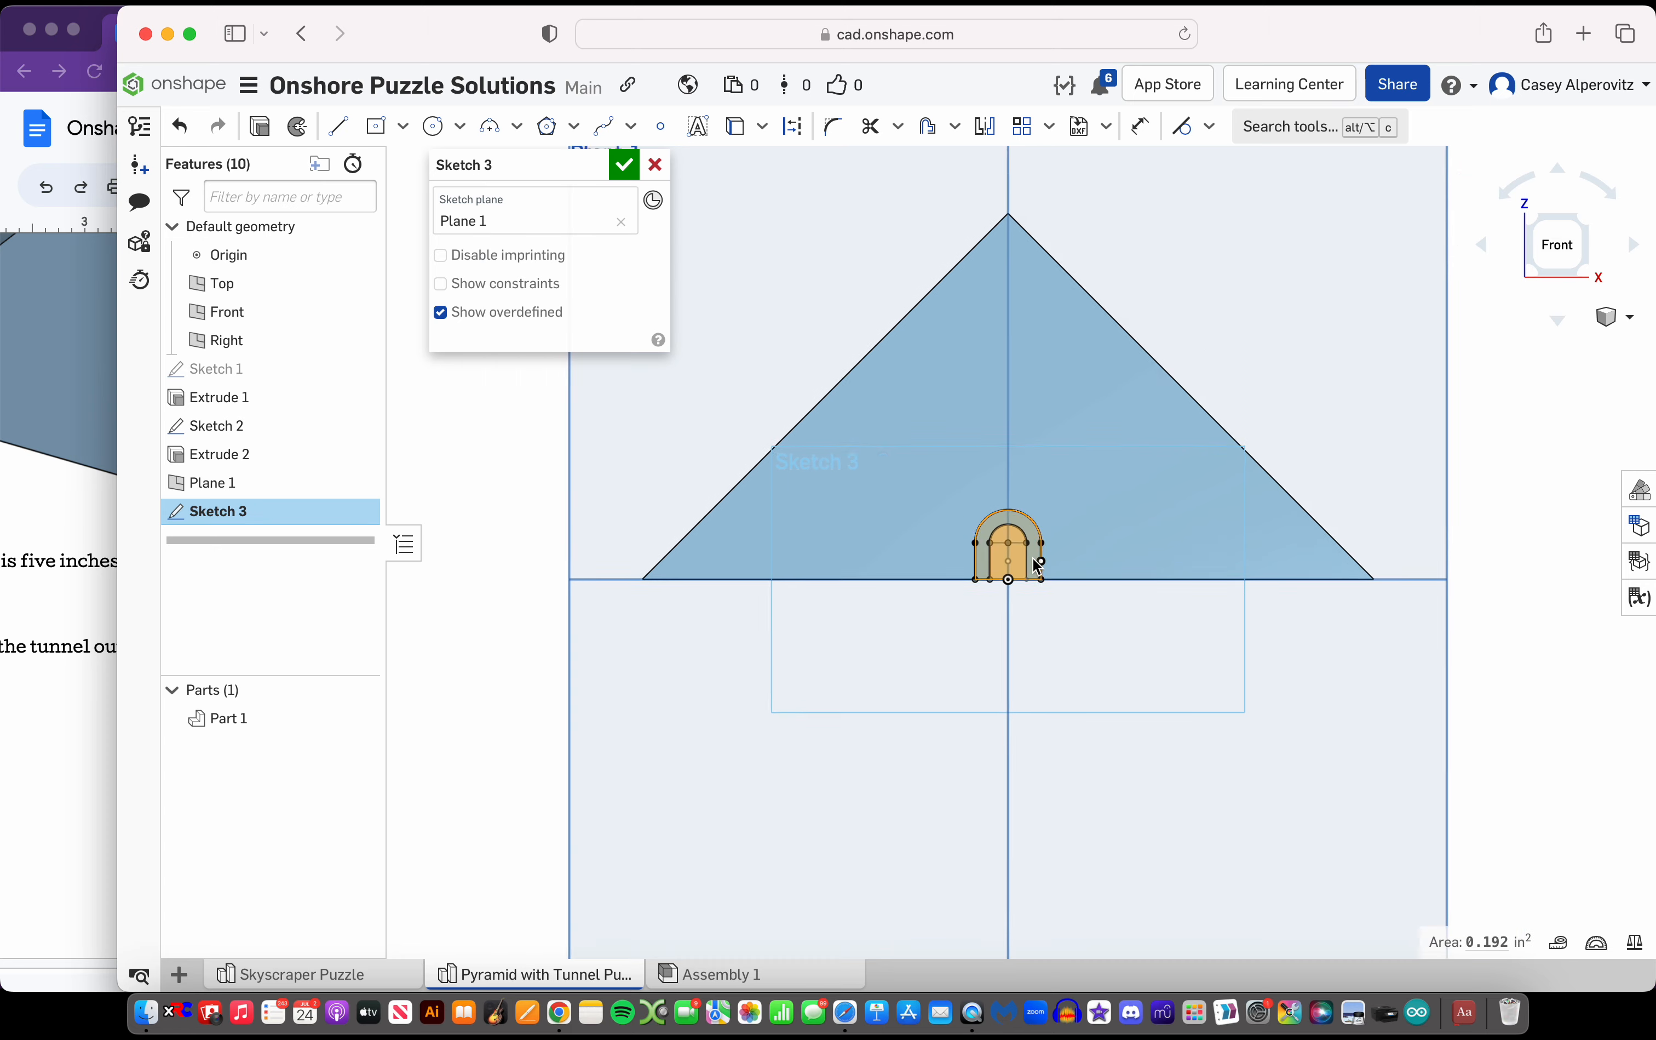
key(shift+7)
scroll(1089, 582, up, 5)
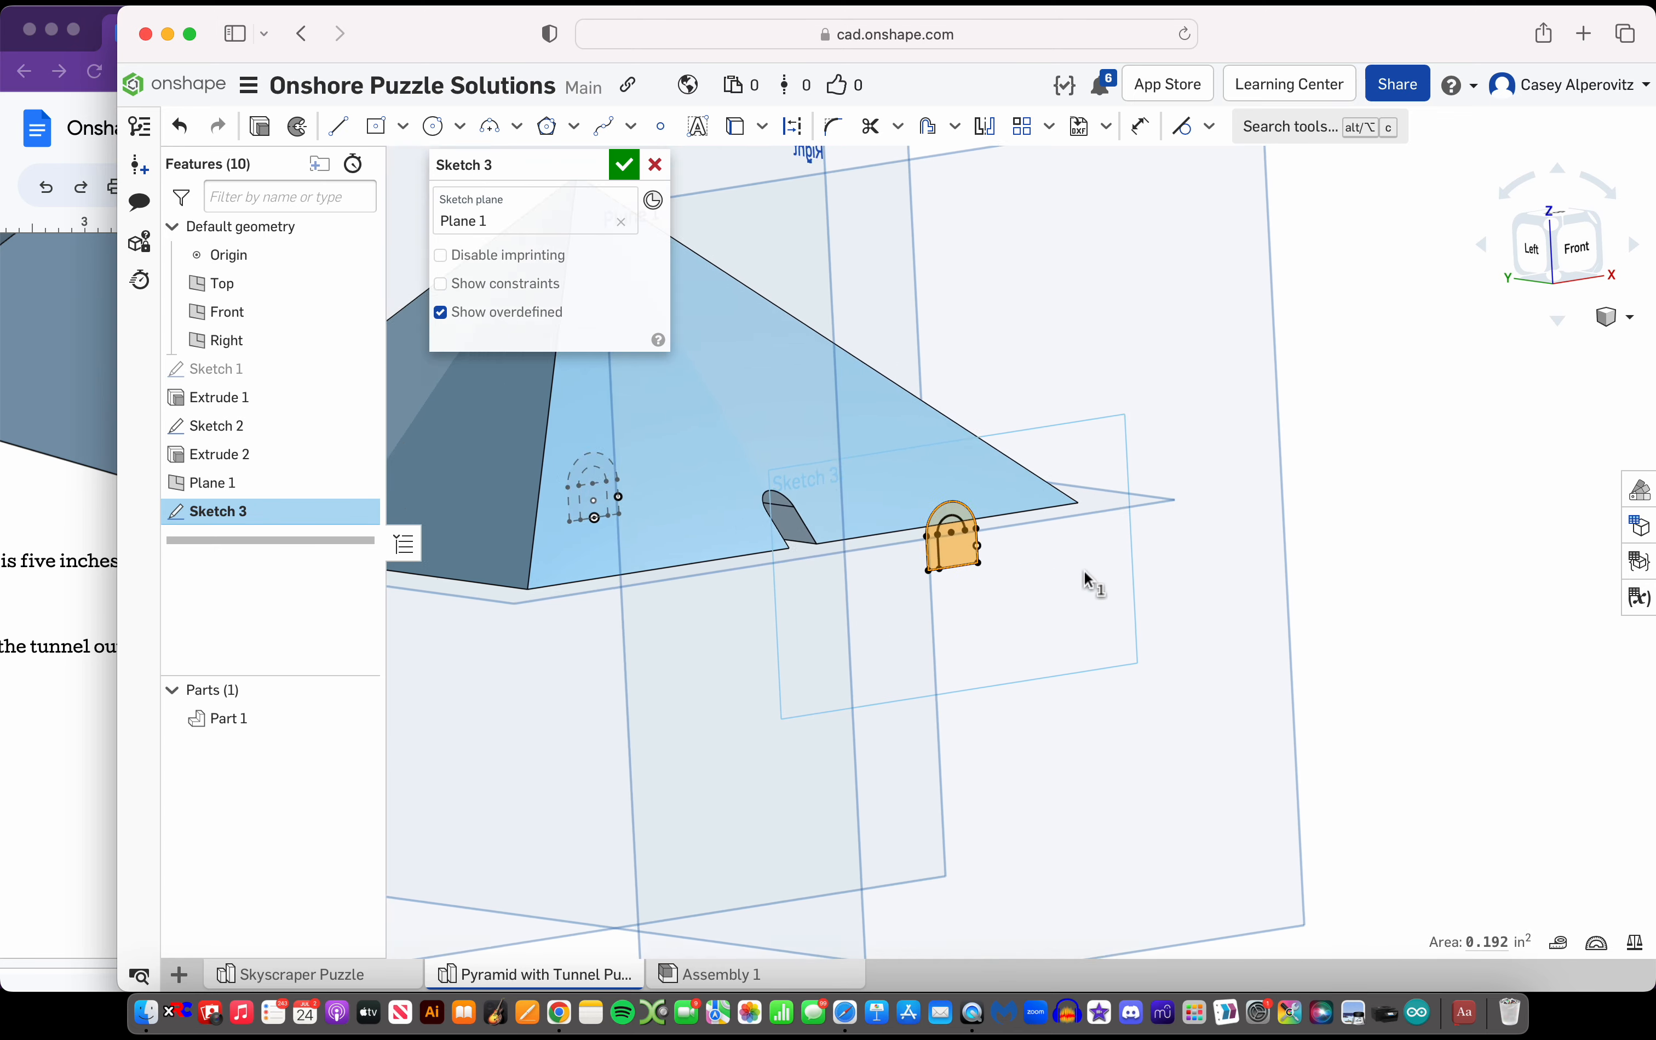
click(340, 131)
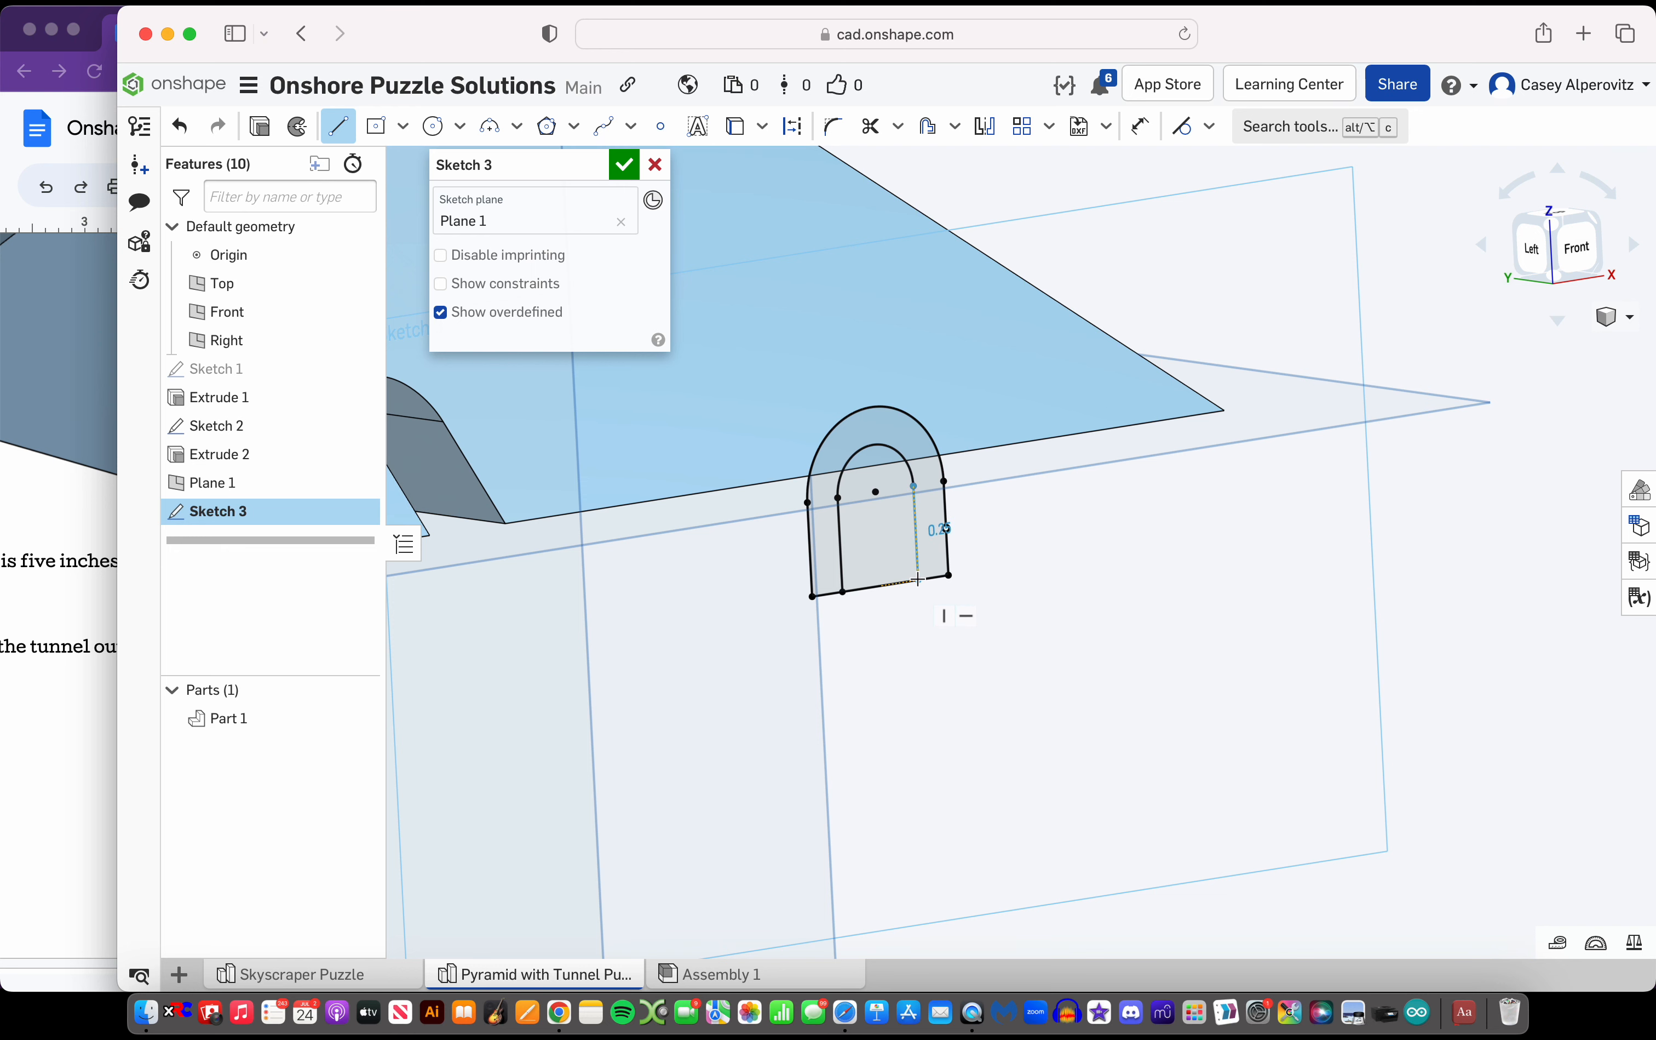
Extrude the band between the outer and inner arches toward the pyramid as added material, with a blind depth of about 10.54 in
click(933, 563)
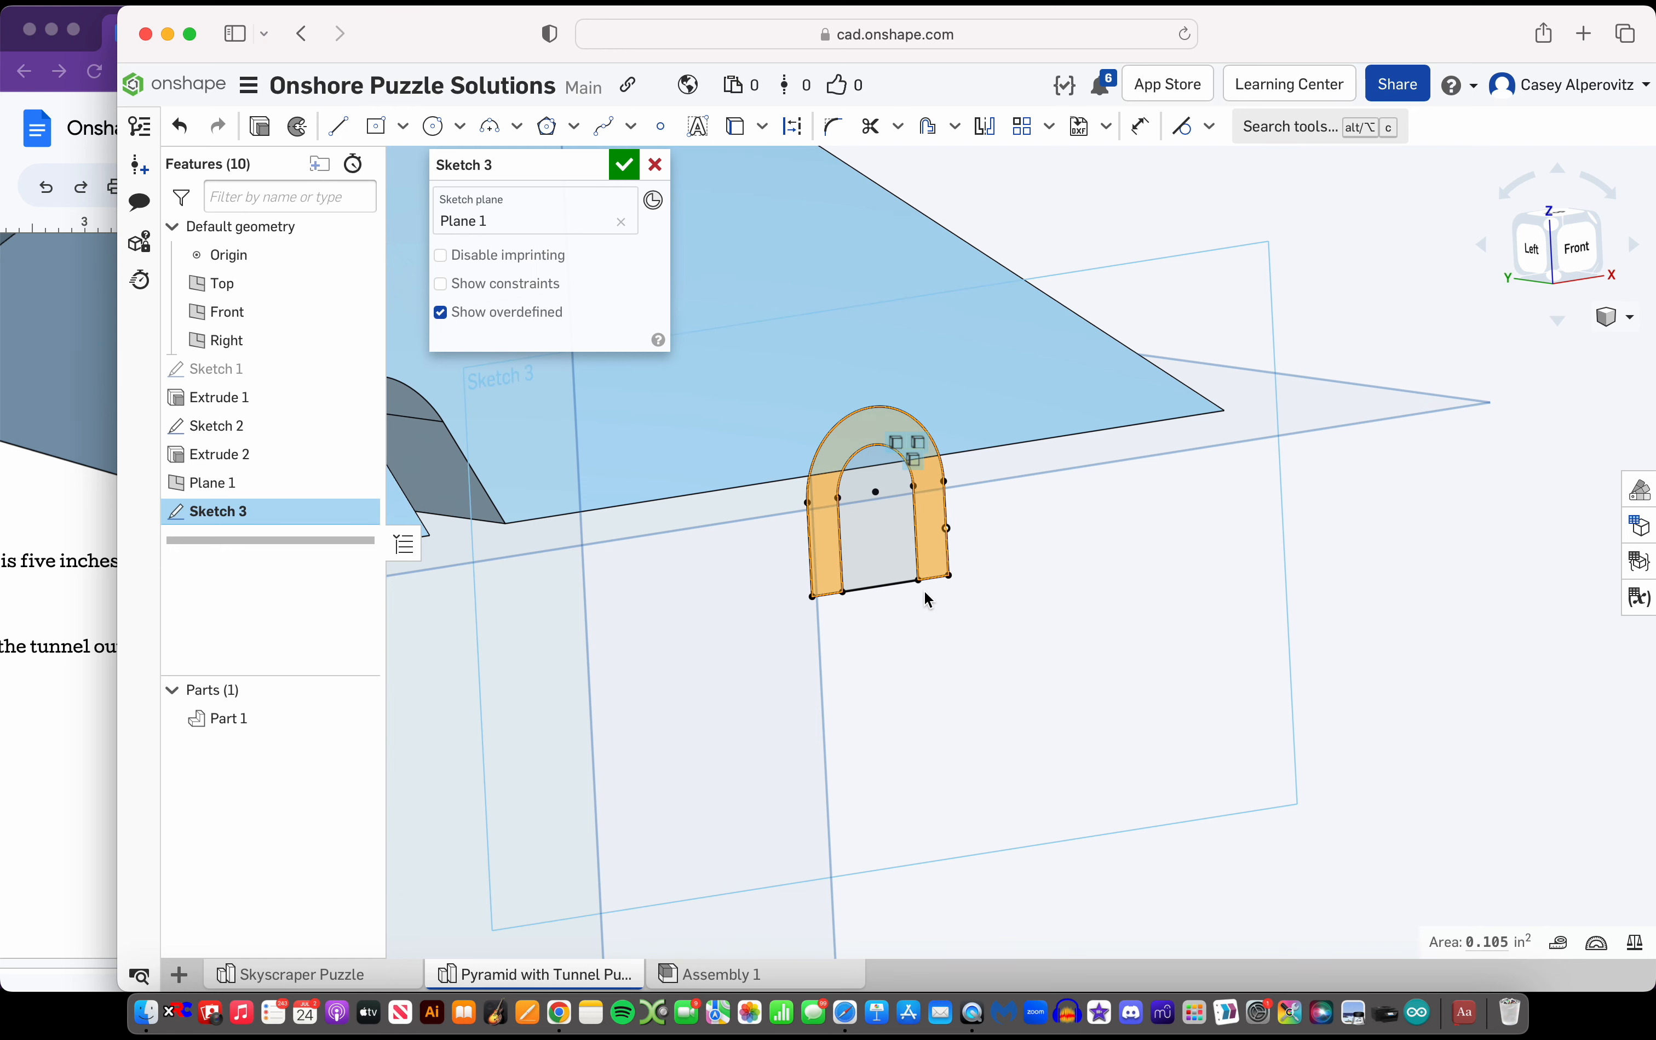
scroll(925, 592, down, 5)
click(259, 126)
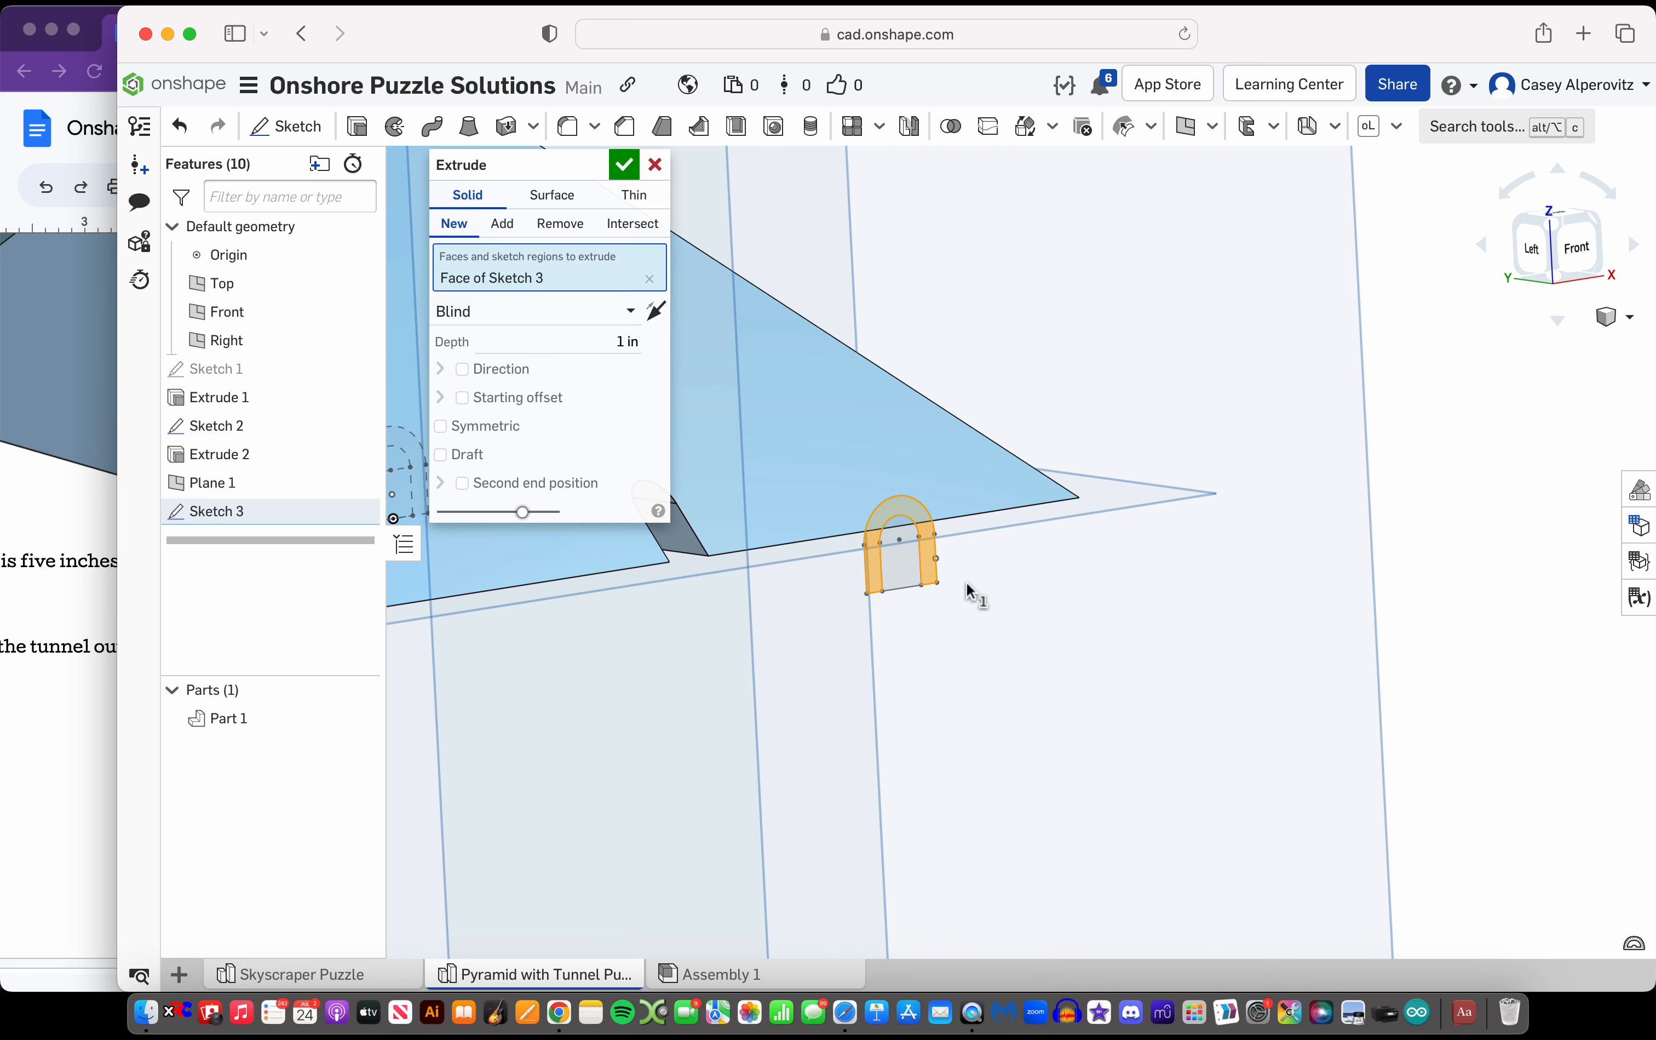
scroll(966, 582, down, 5)
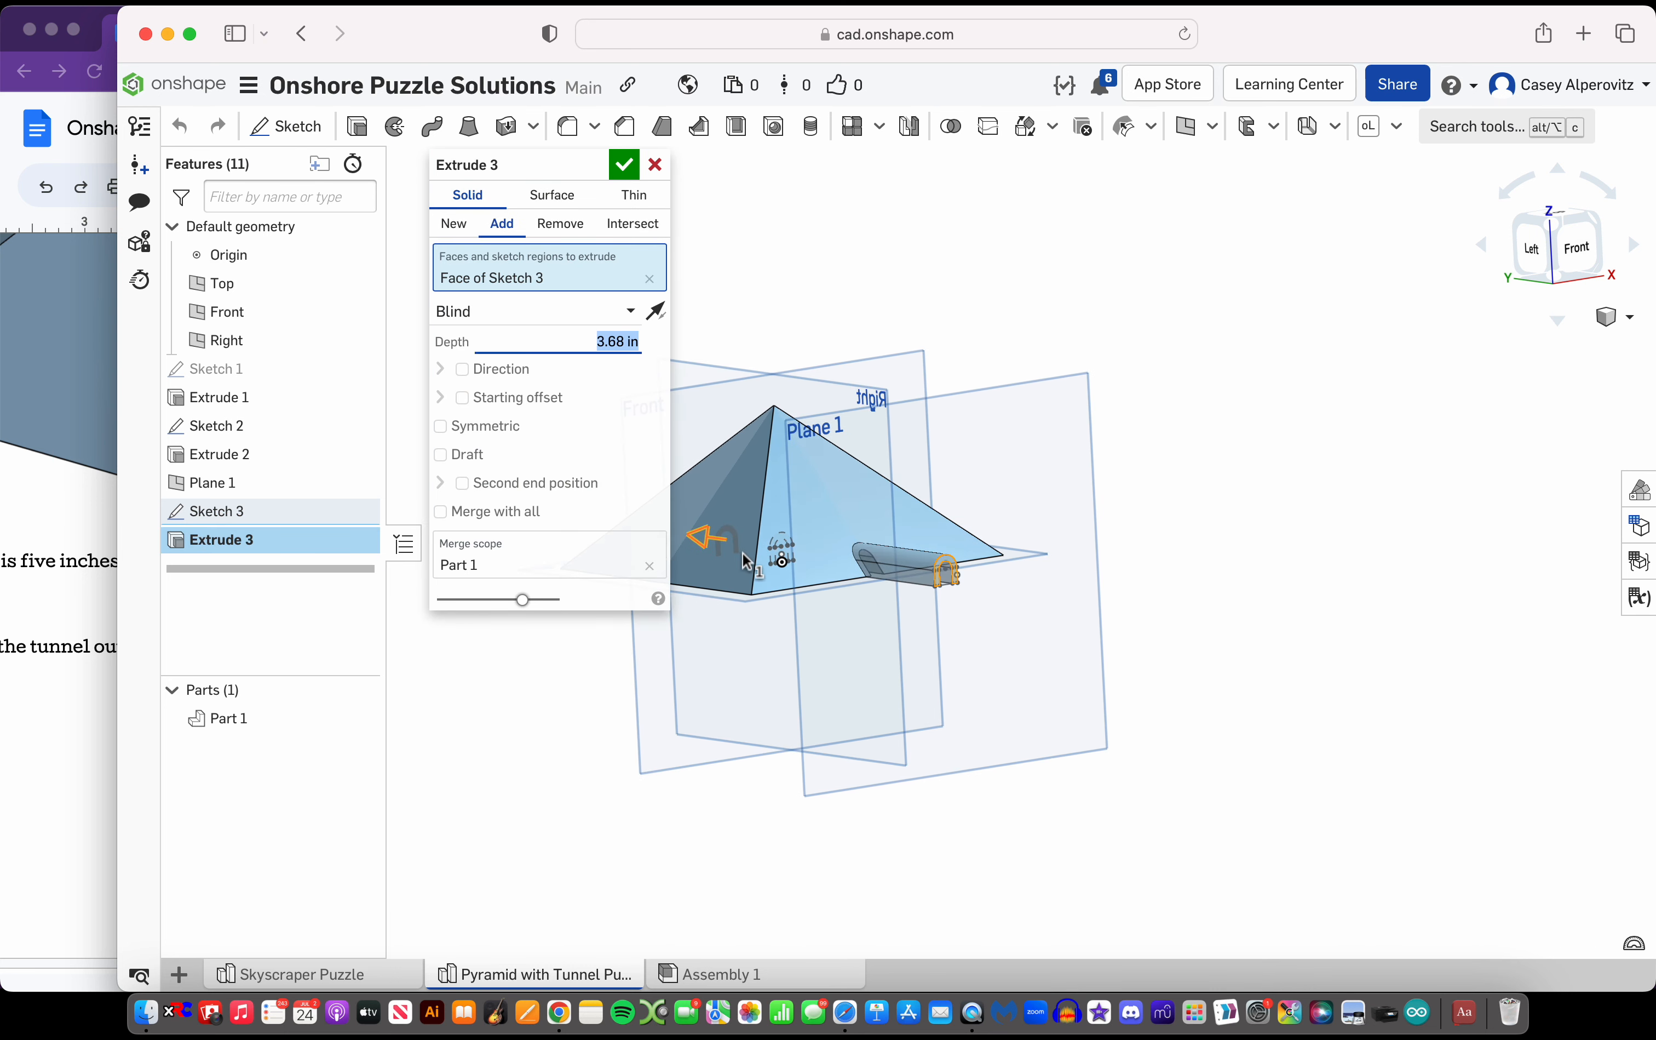
scroll(986, 599, down, 3)
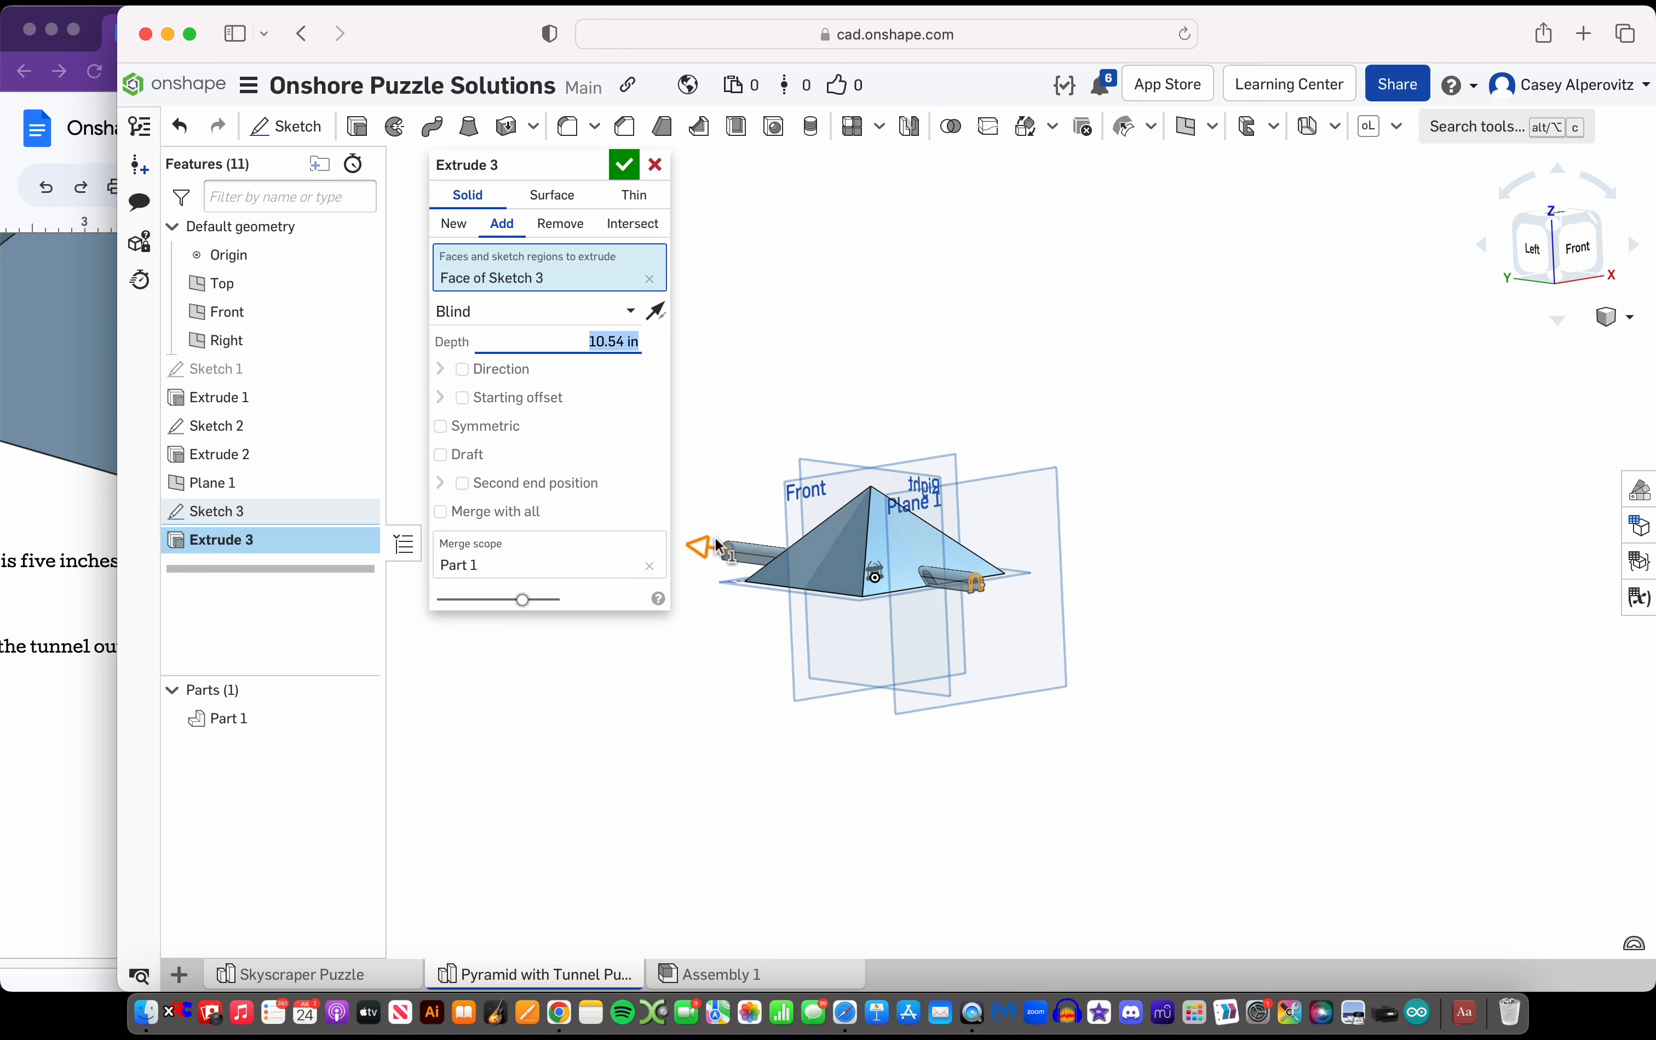
right_drag(702, 546, 732, 544)
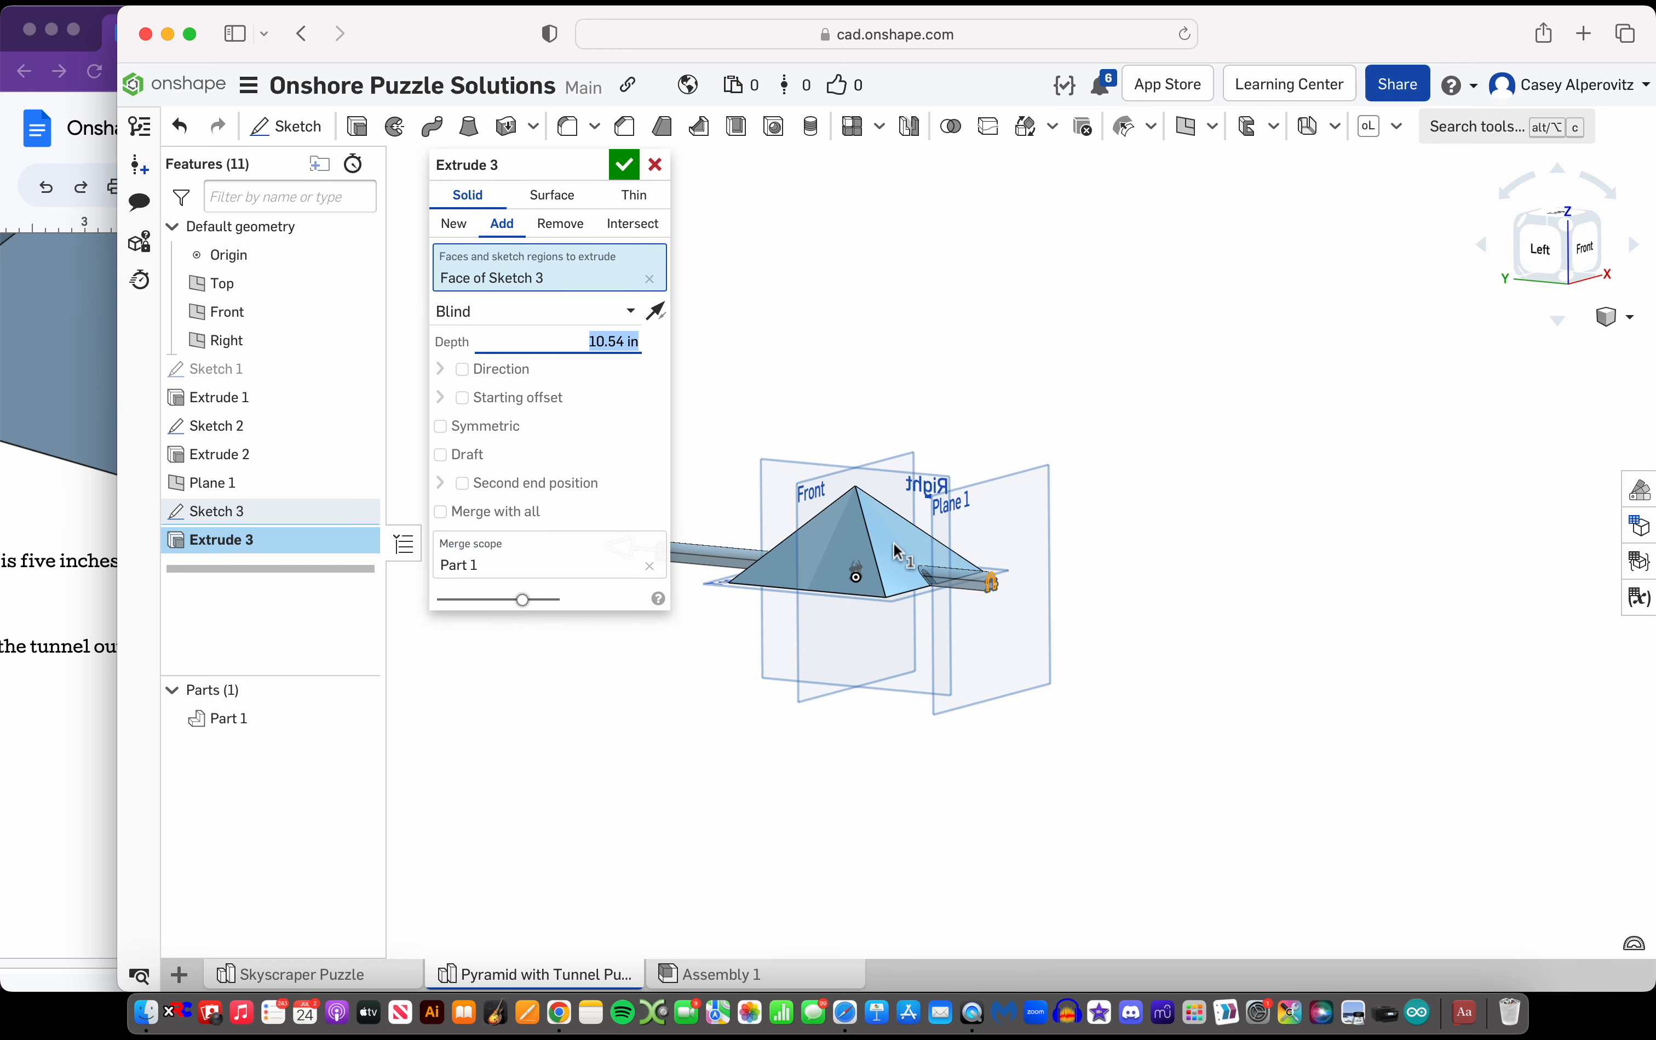
Set the roof extrusion to end up to the pyramid's sloped front face and finish it
scroll(897, 550, up, 3)
click(481, 313)
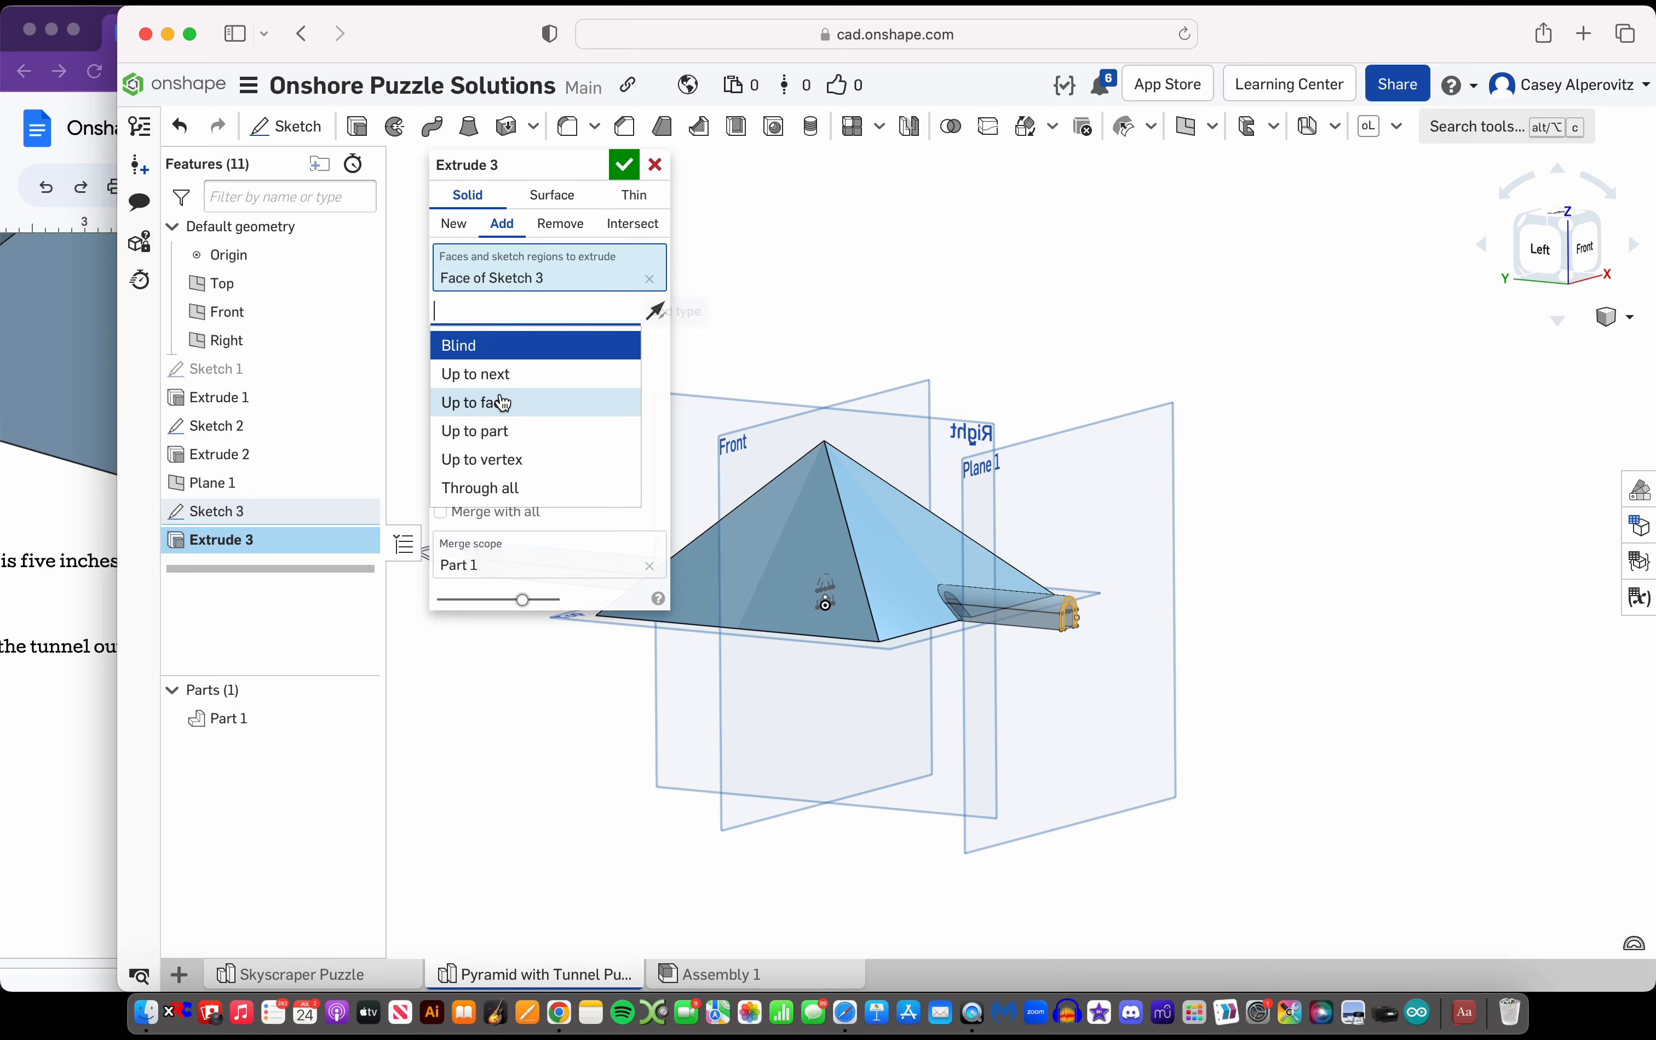
click(505, 404)
click(903, 576)
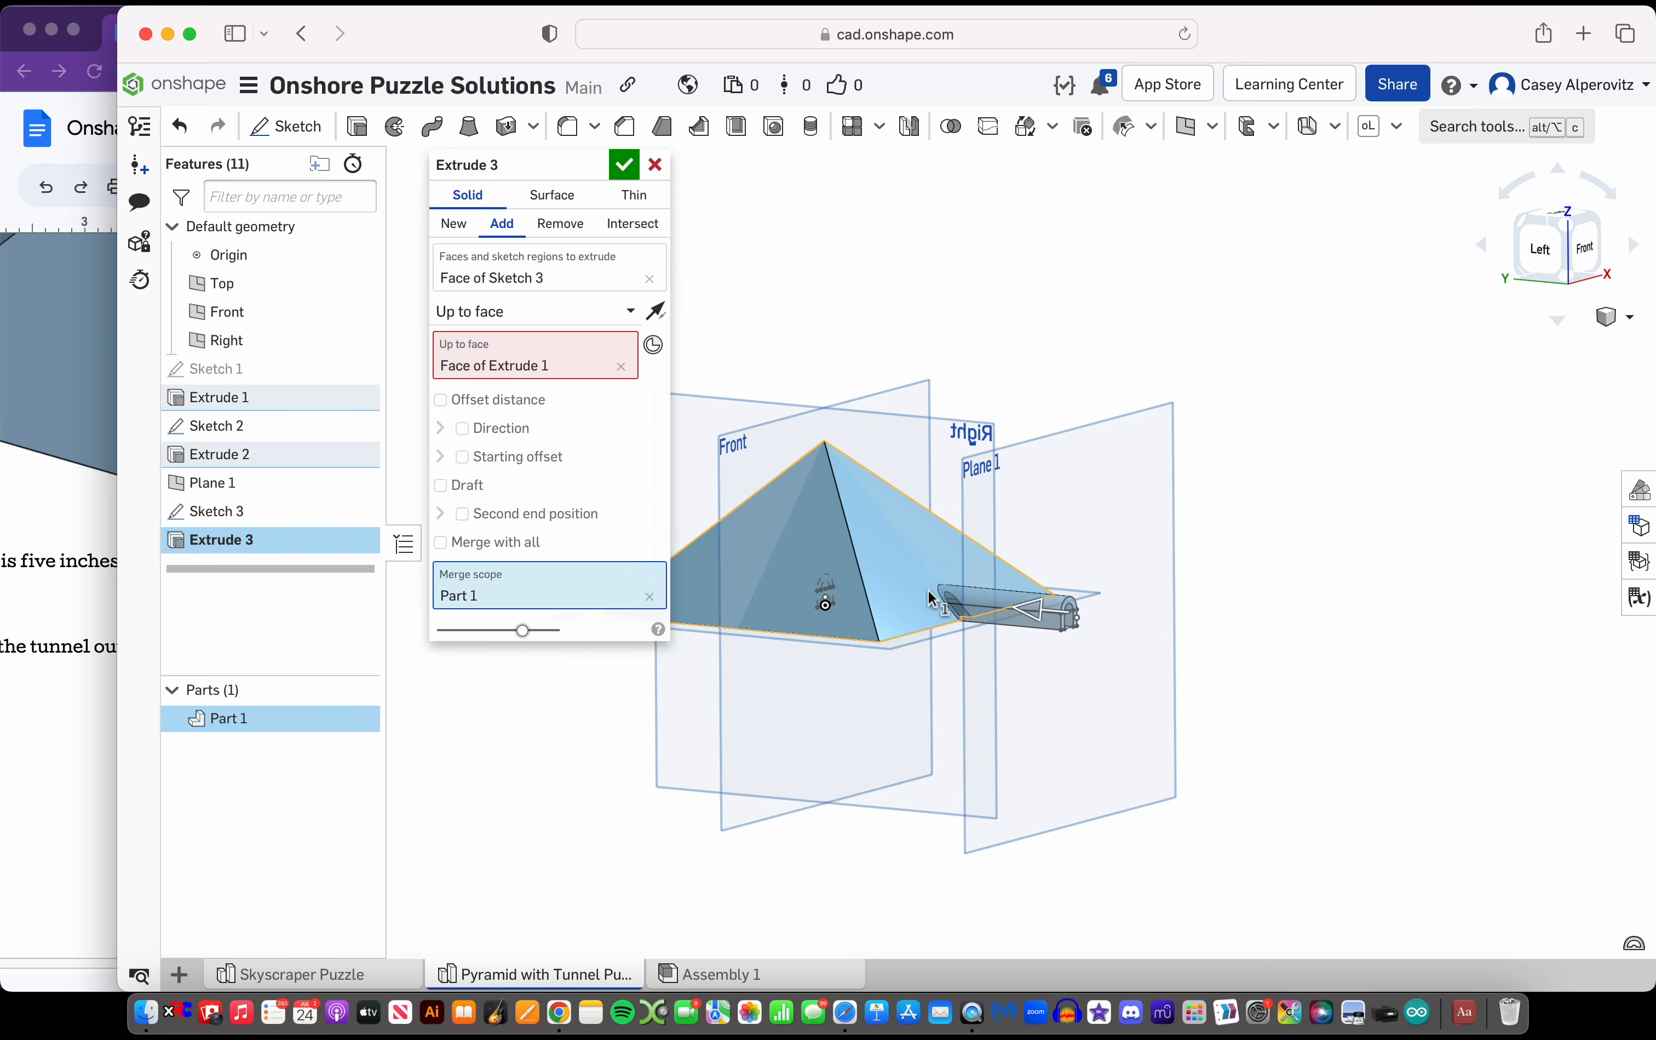
scroll(947, 597, up, 5)
right_drag(952, 598, 882, 627)
scroll(884, 630, down, 5)
click(623, 167)
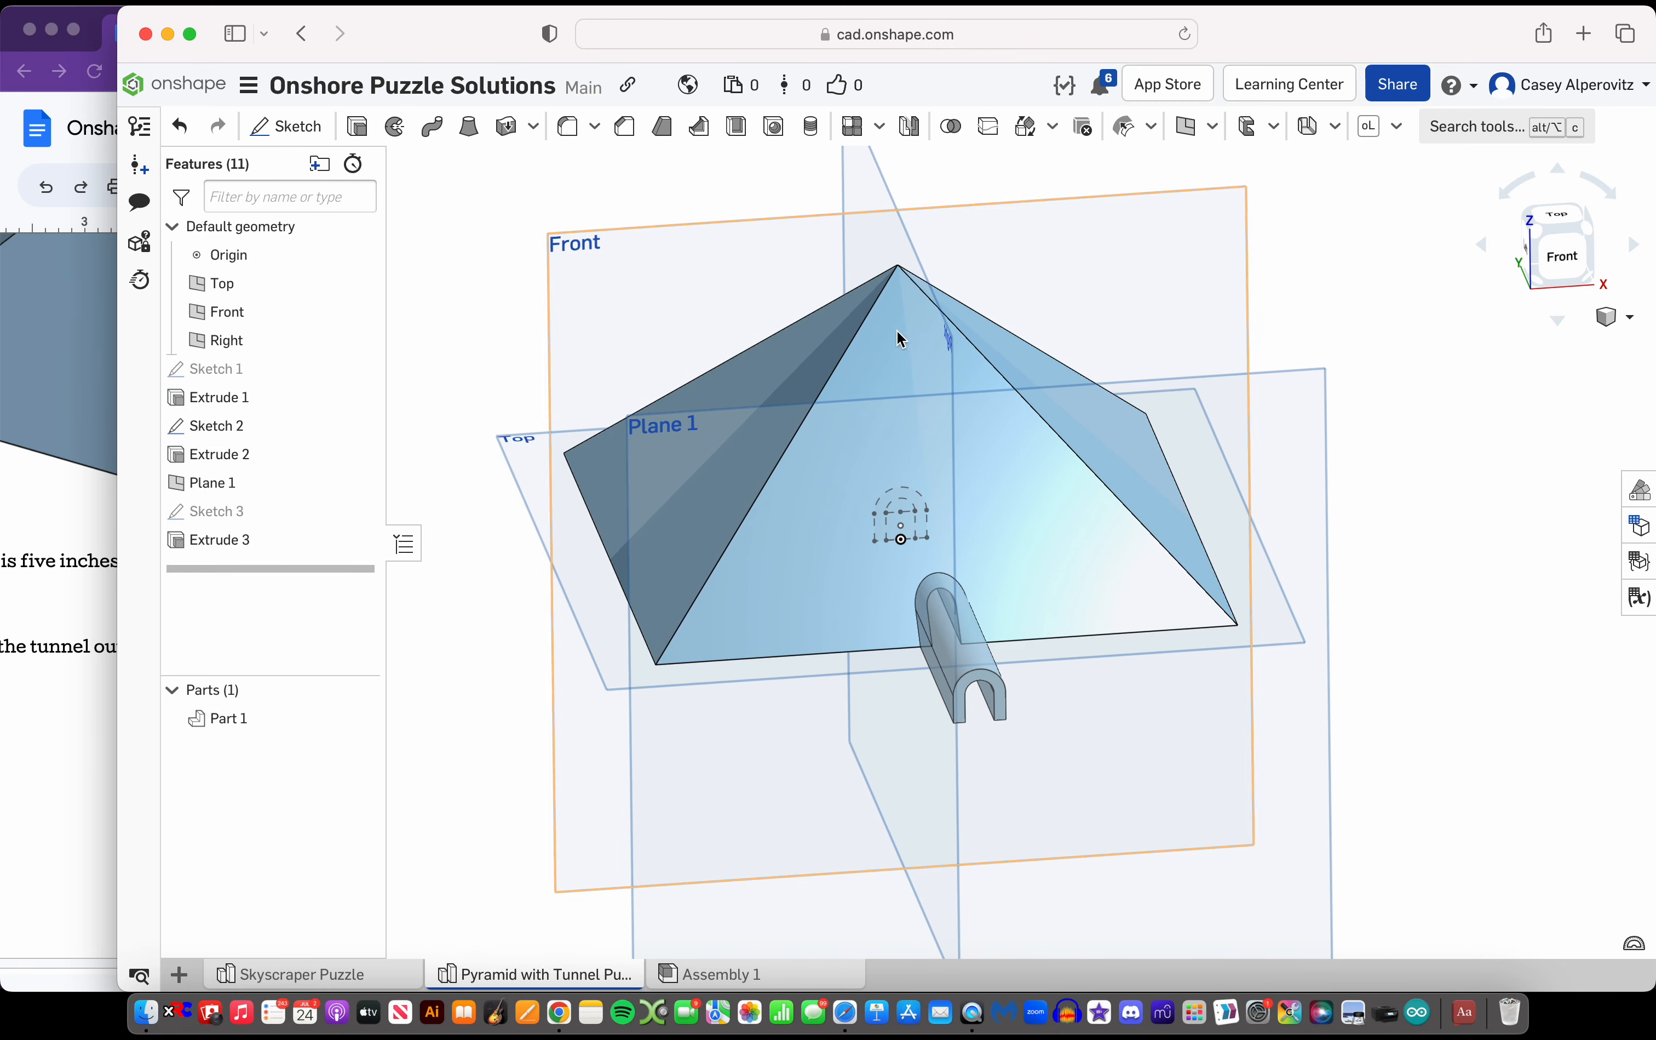
Mirror the tunnel roof extrusion to the opposite side of the pyramid as a feature mirror about the Front plane
scroll(942, 562, down, 5)
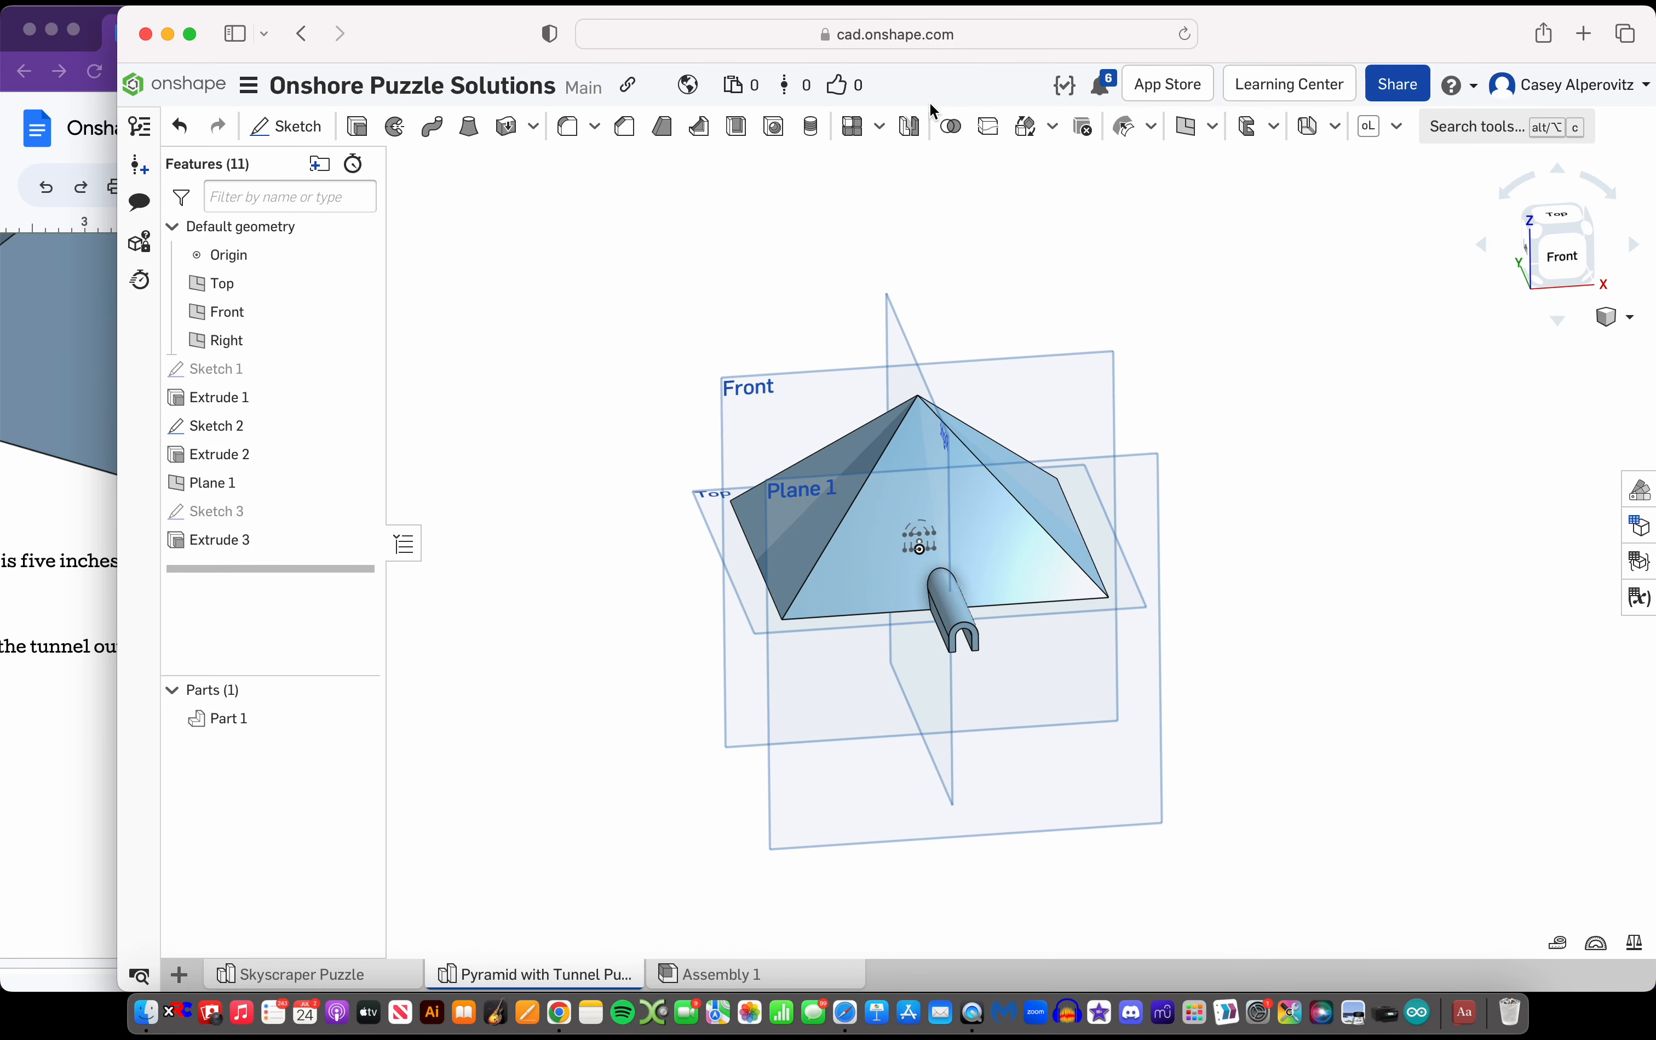
click(914, 128)
click(517, 199)
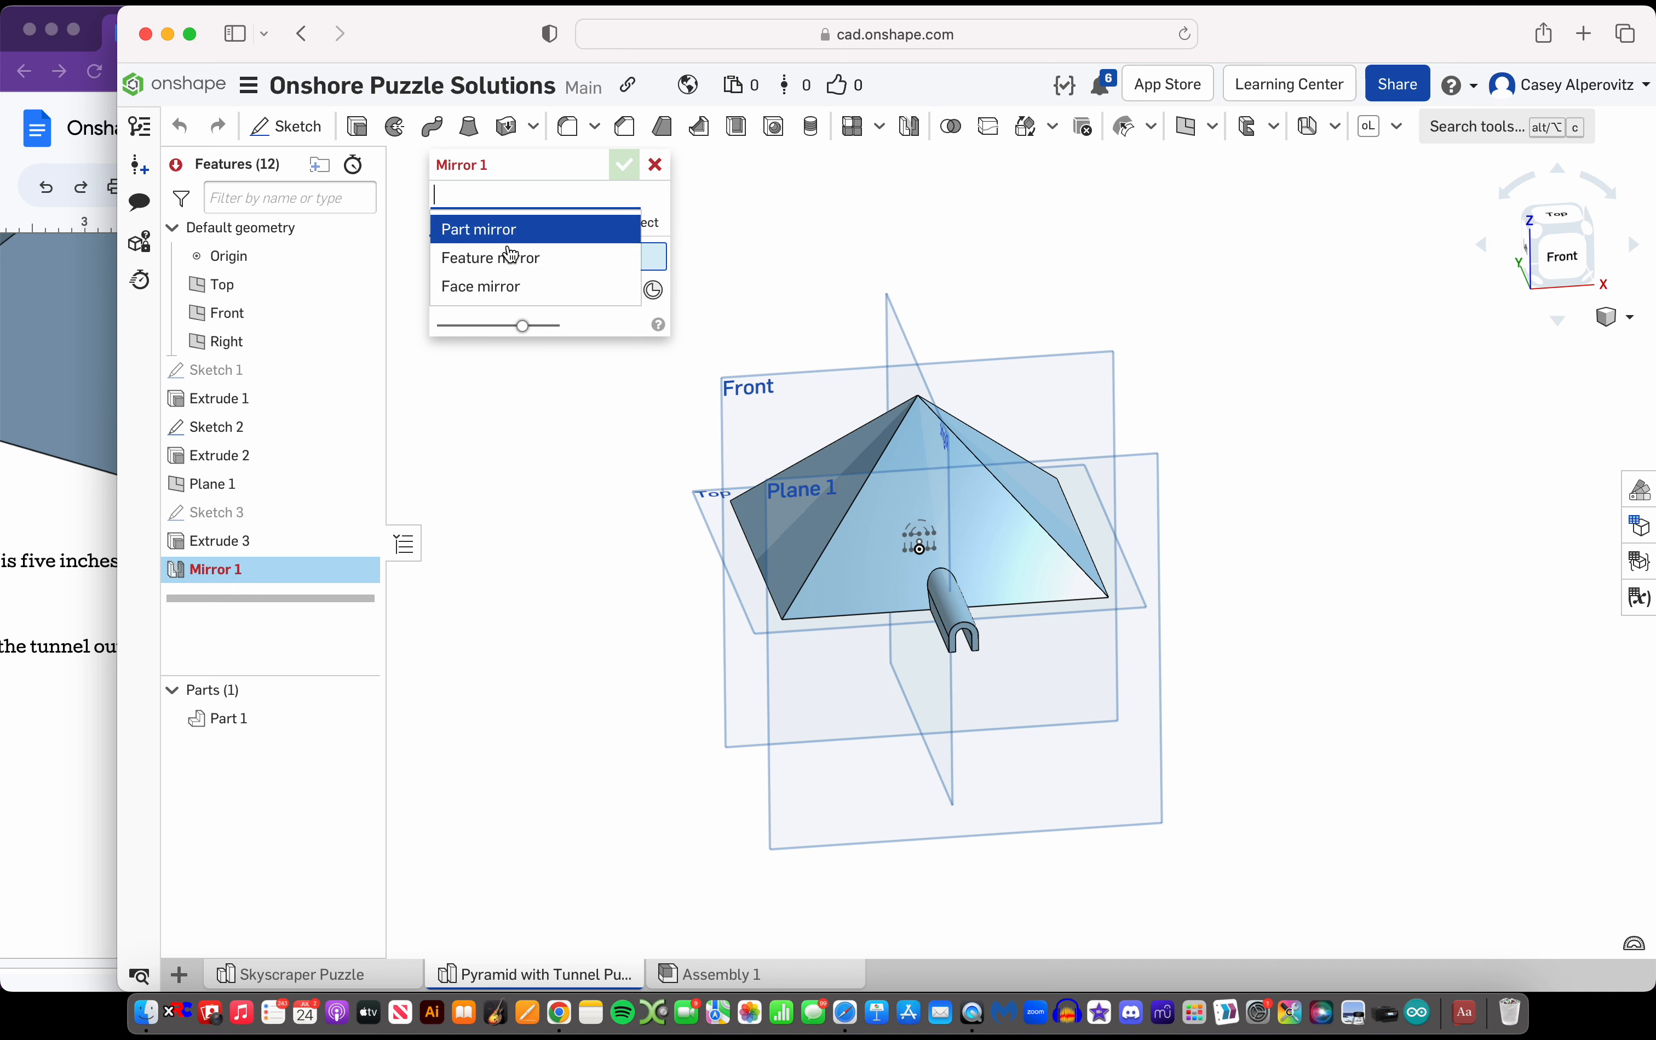
click(510, 255)
scroll(595, 450, down, 1)
right_drag(595, 451, 637, 456)
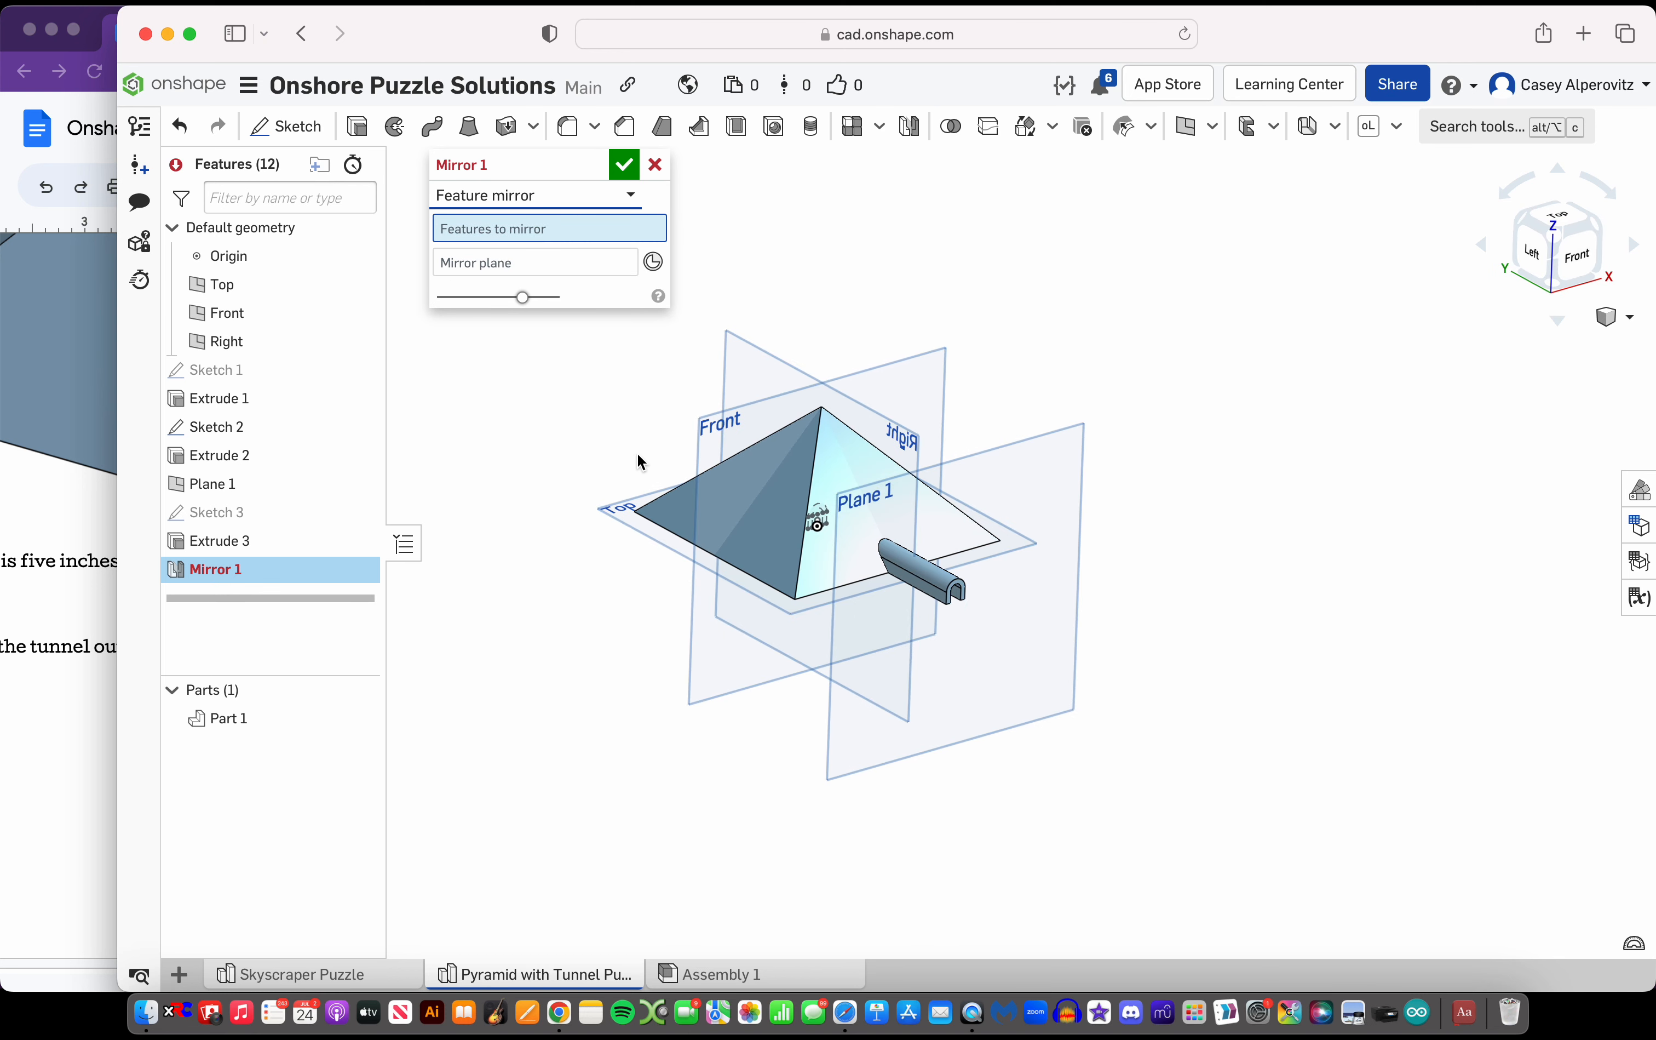
click(529, 263)
click(789, 333)
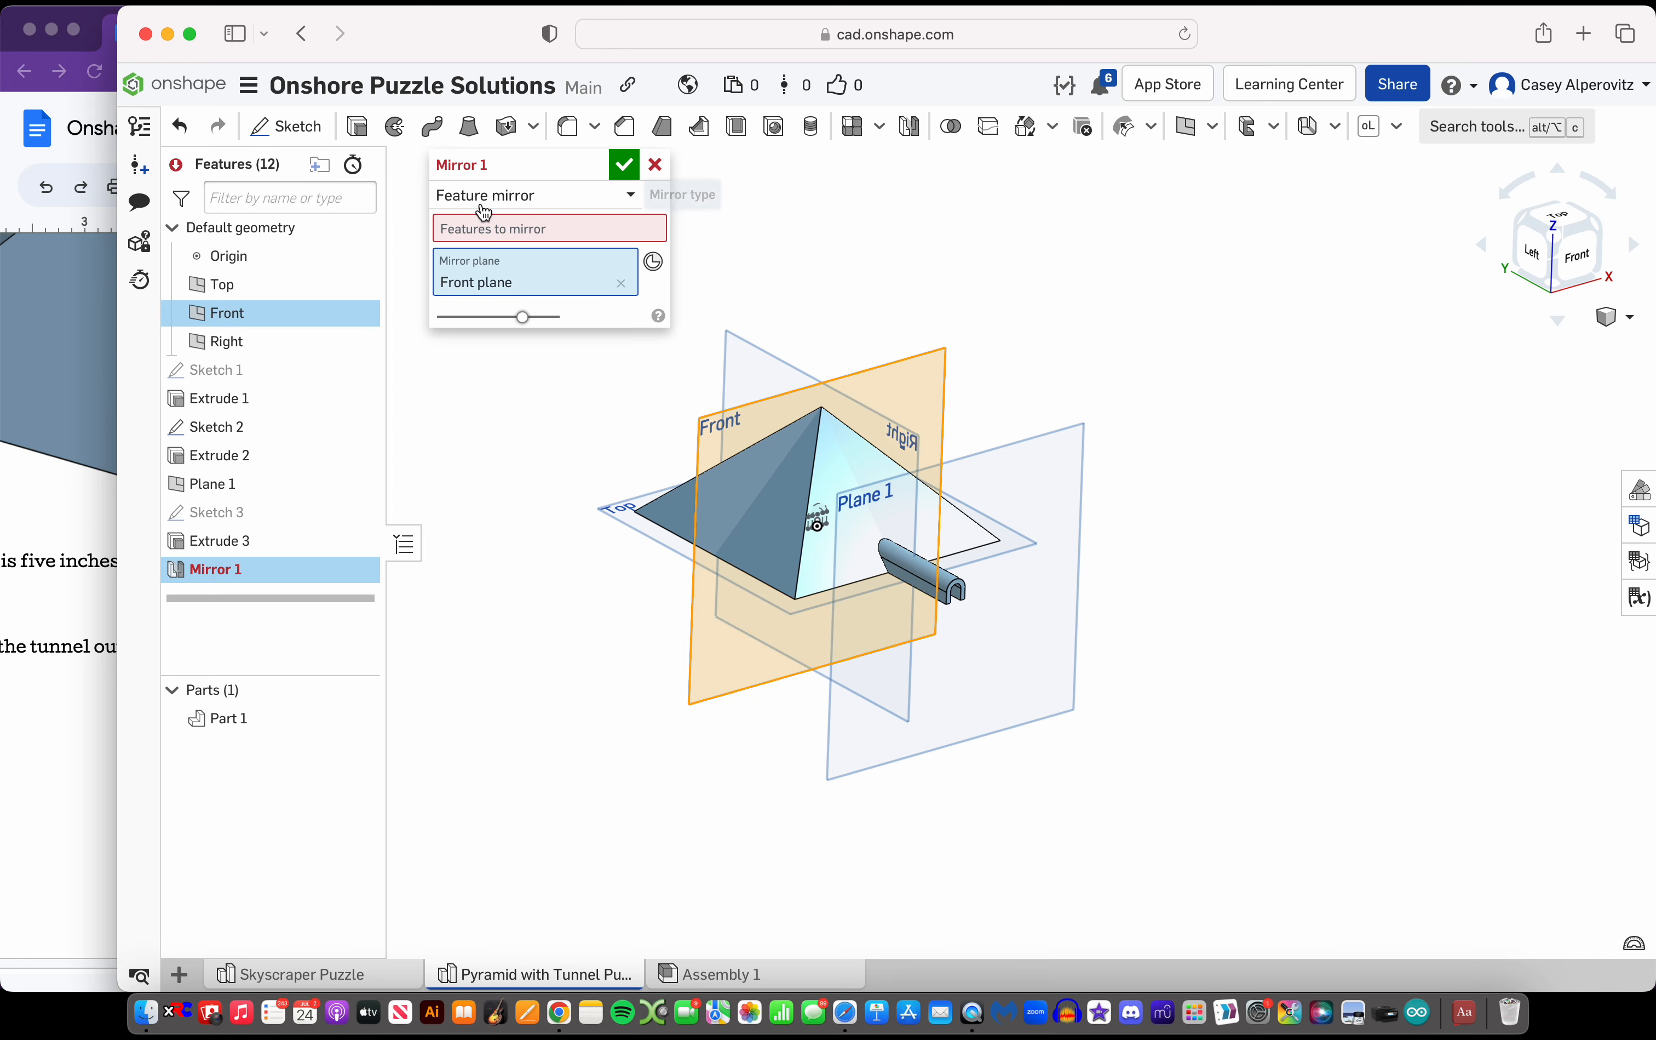
click(183, 547)
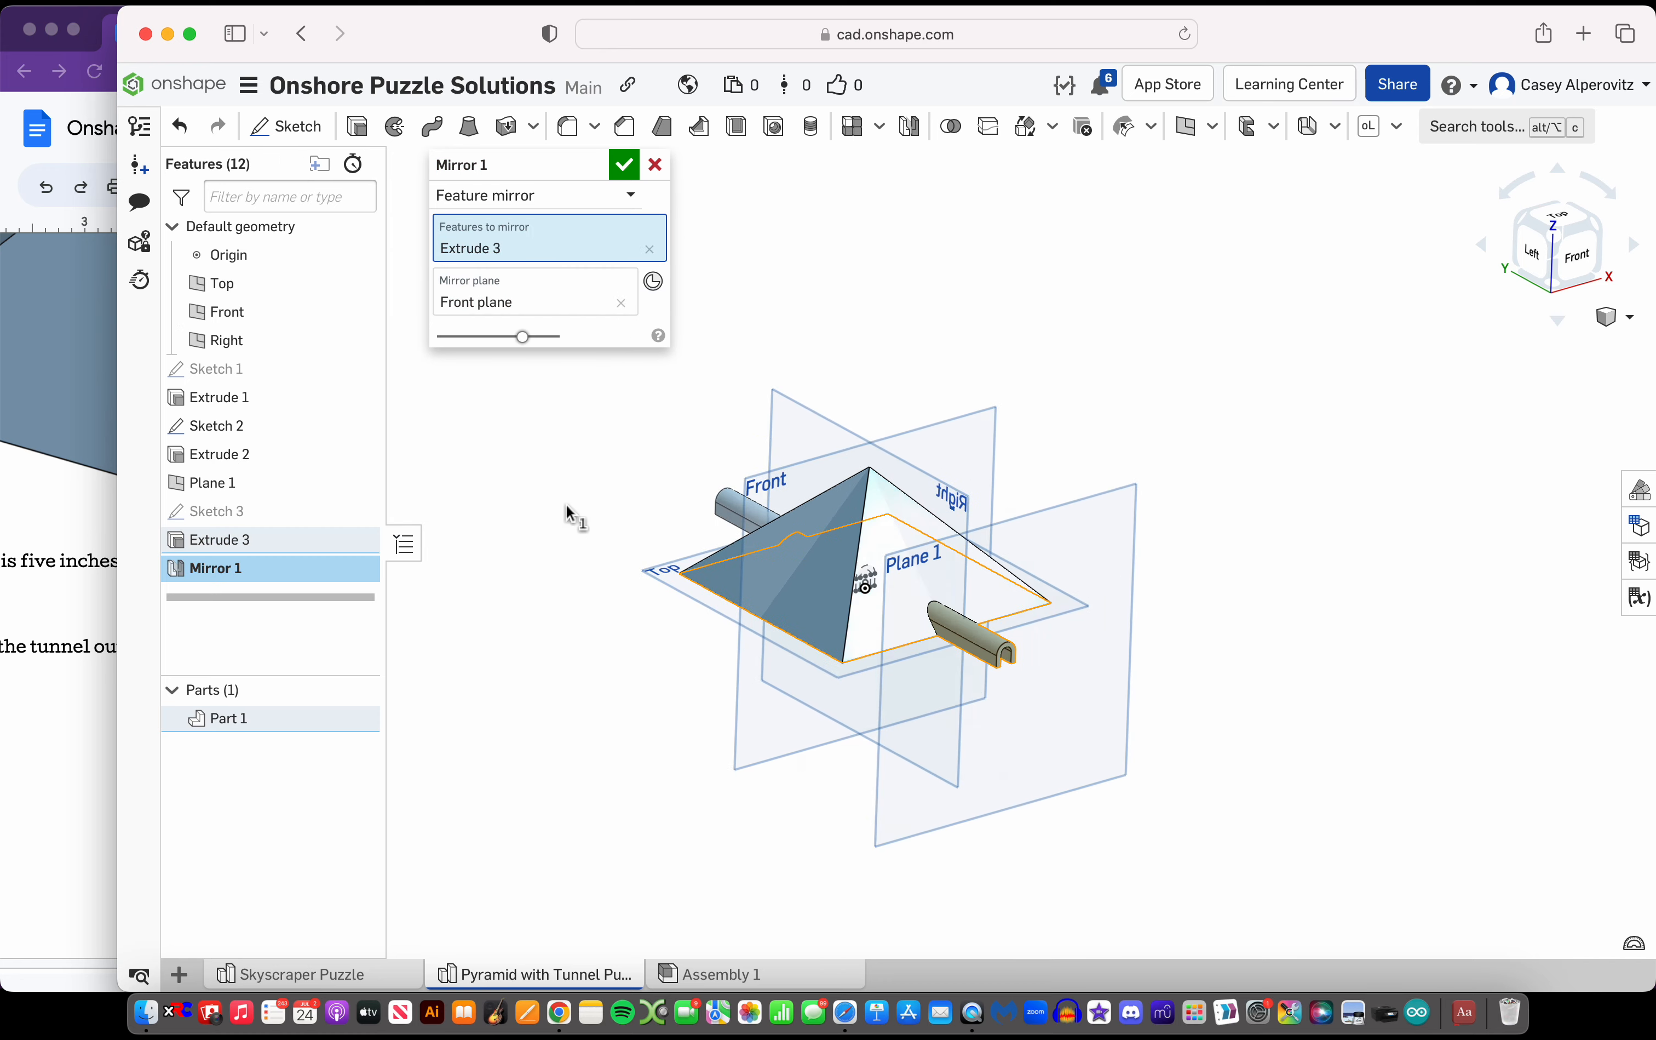
right_drag(570, 512, 690, 614)
click(624, 165)
scroll(724, 547, up, 3)
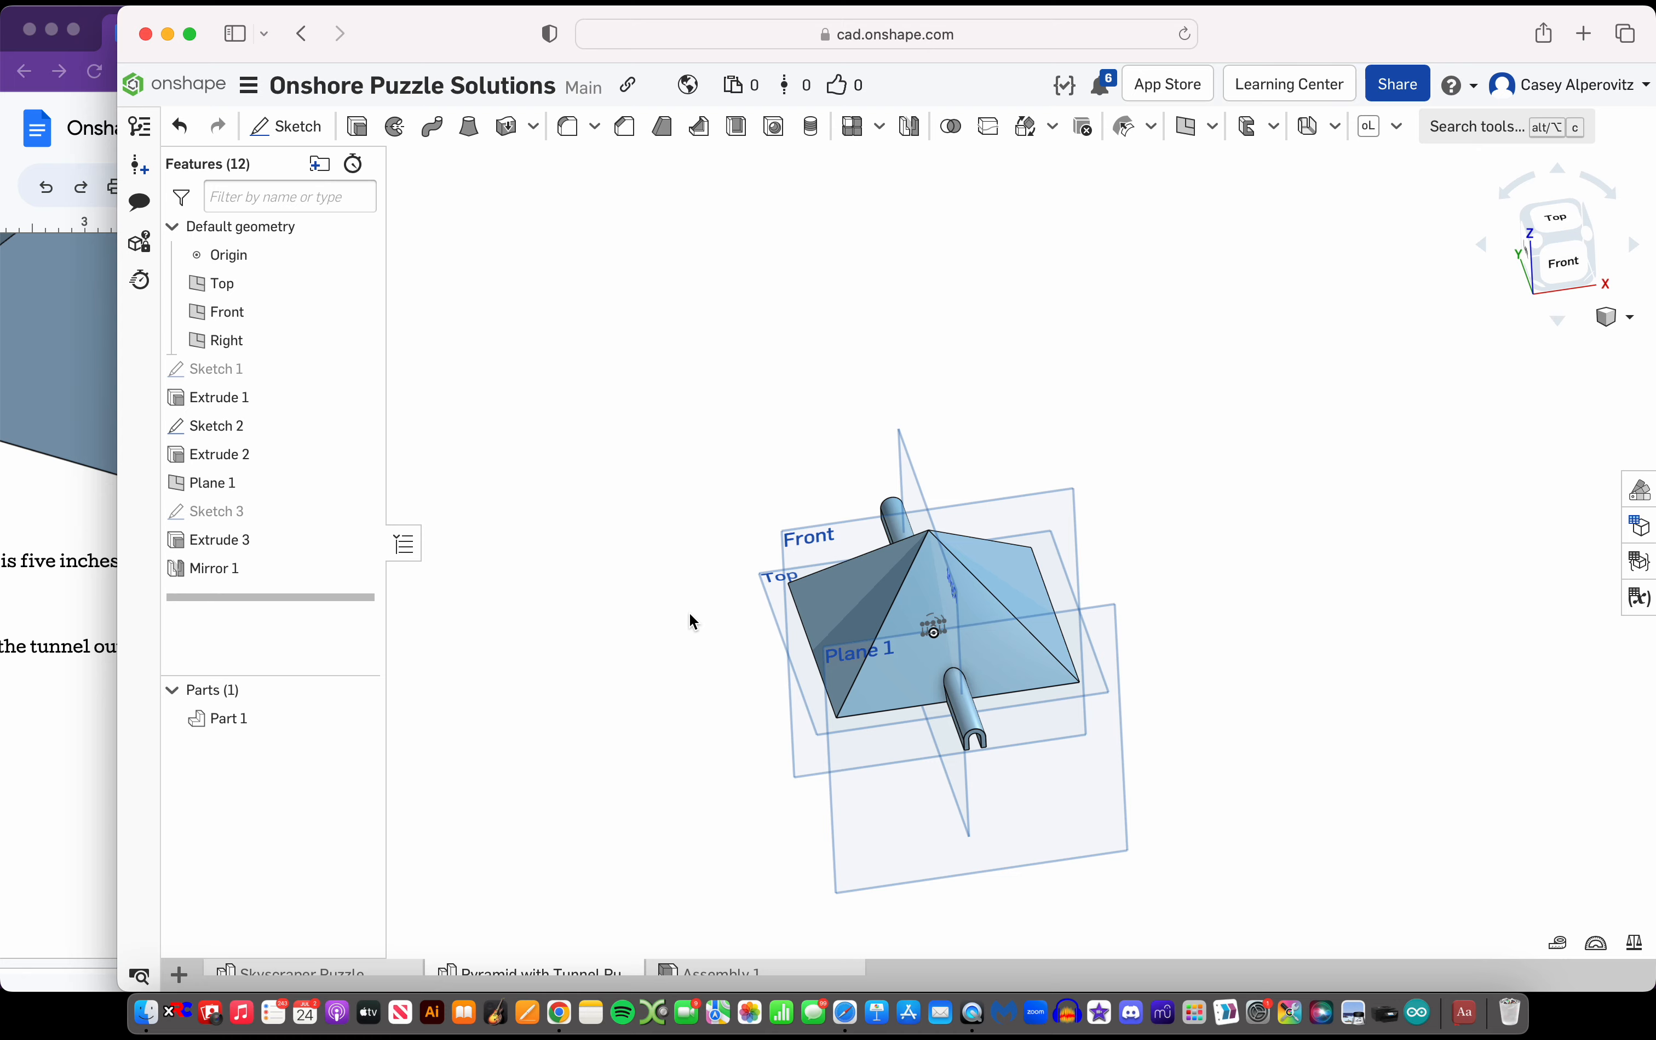
scroll(931, 718, down, 8)
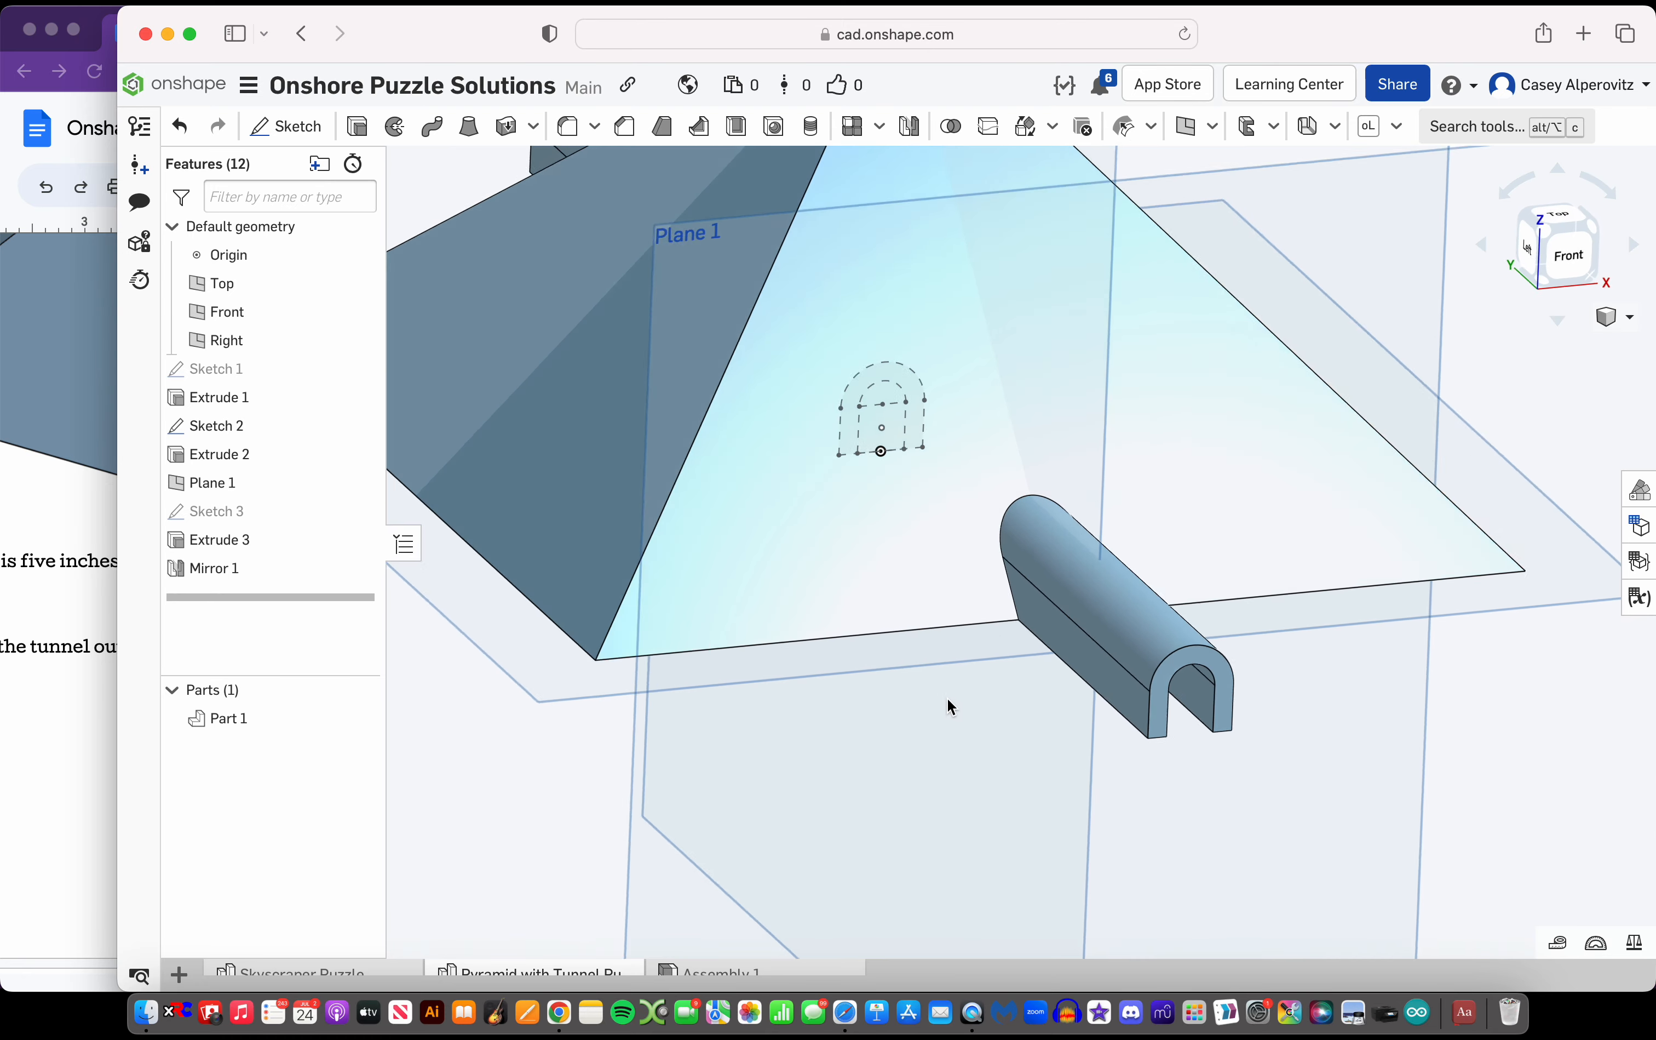